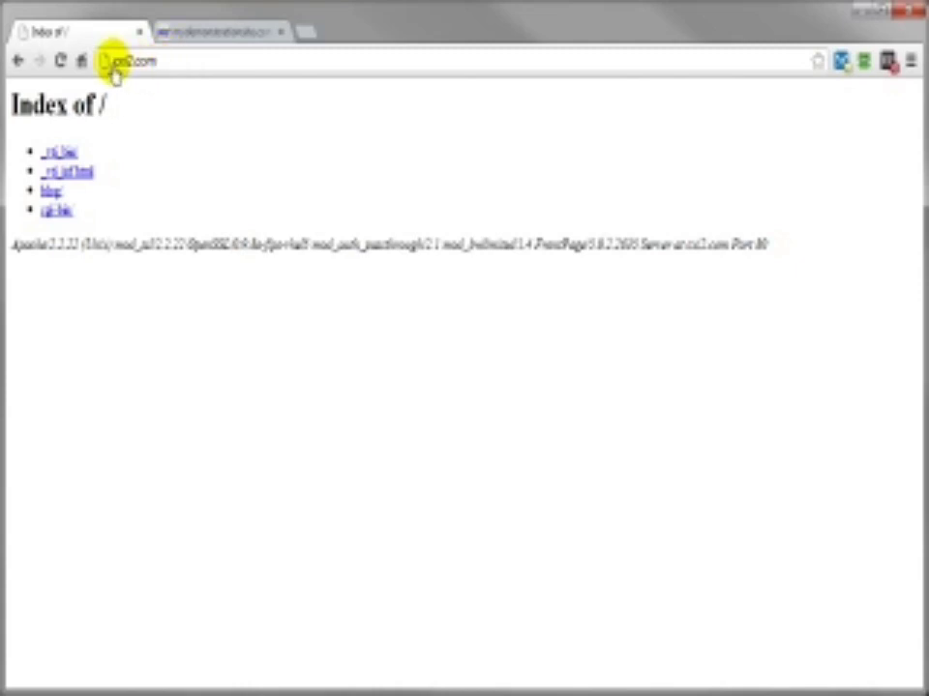
Step: Load cs2.com/cpanel, then log out to reach the cPanel login page
click(167, 66)
text(cpanel)
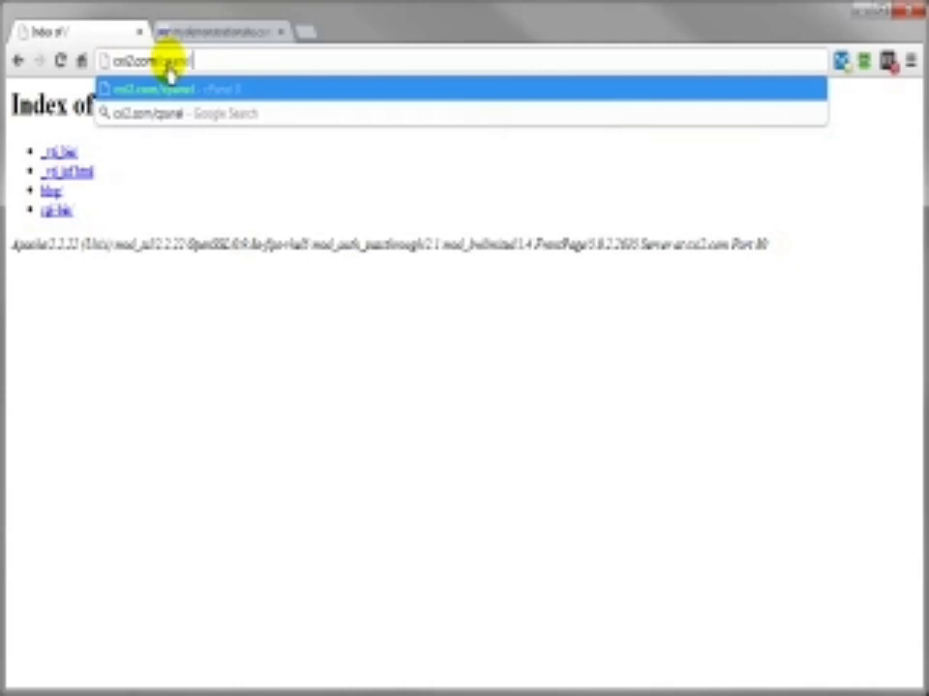
key(Return)
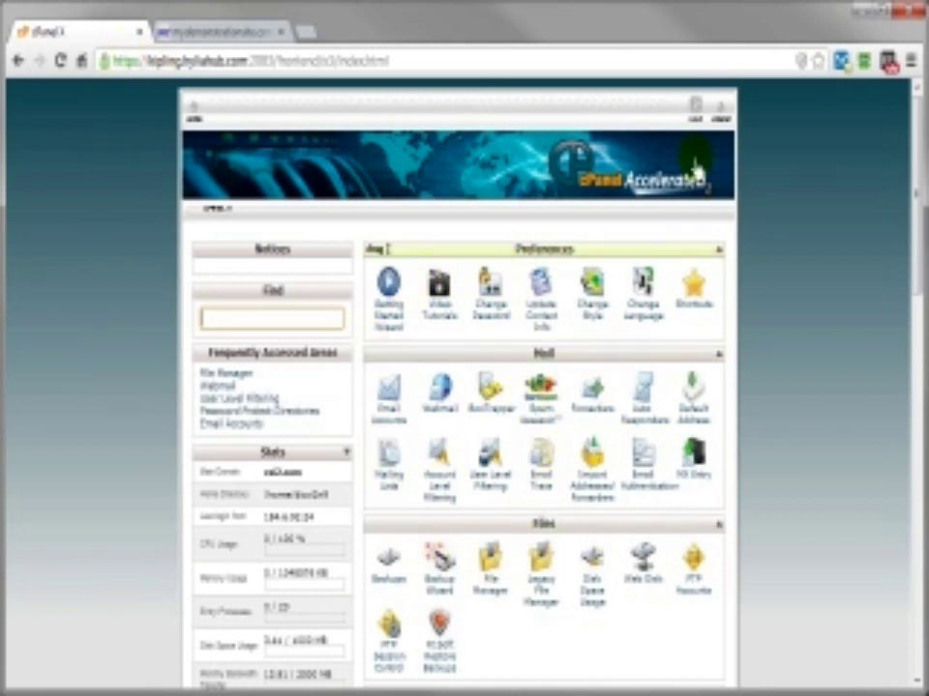
click(721, 110)
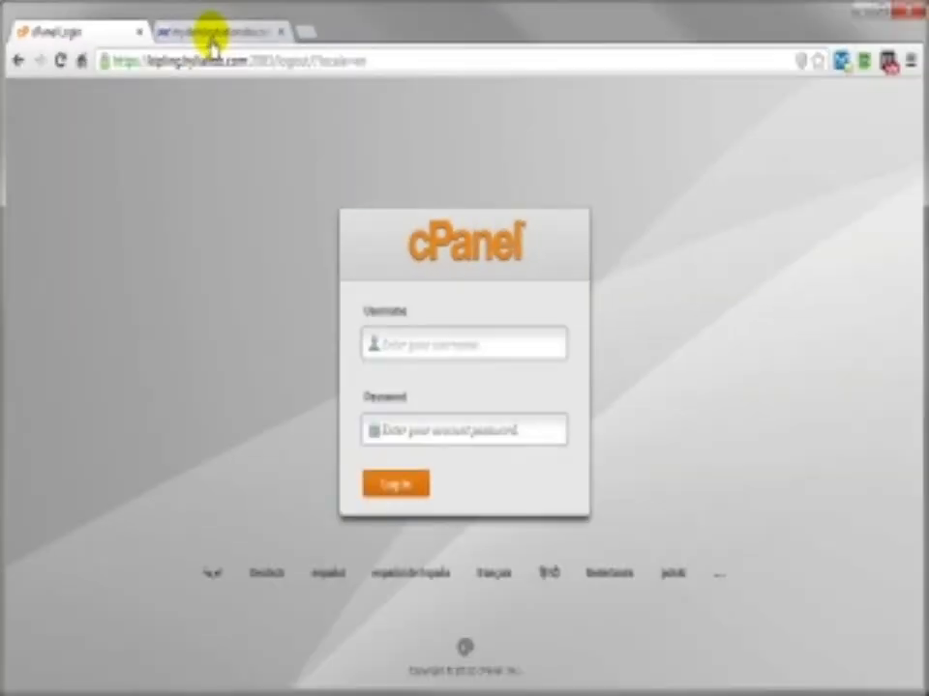
Step: Load mydemonstrationsite.com:2082 in the second tab and log in to its cPanel
click(212, 38)
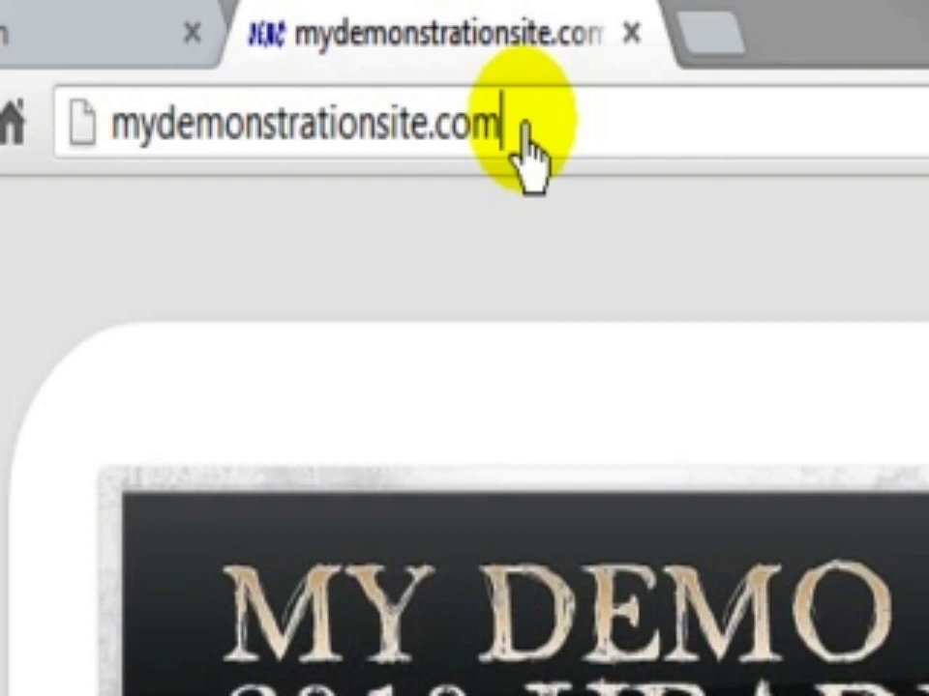
text(:)
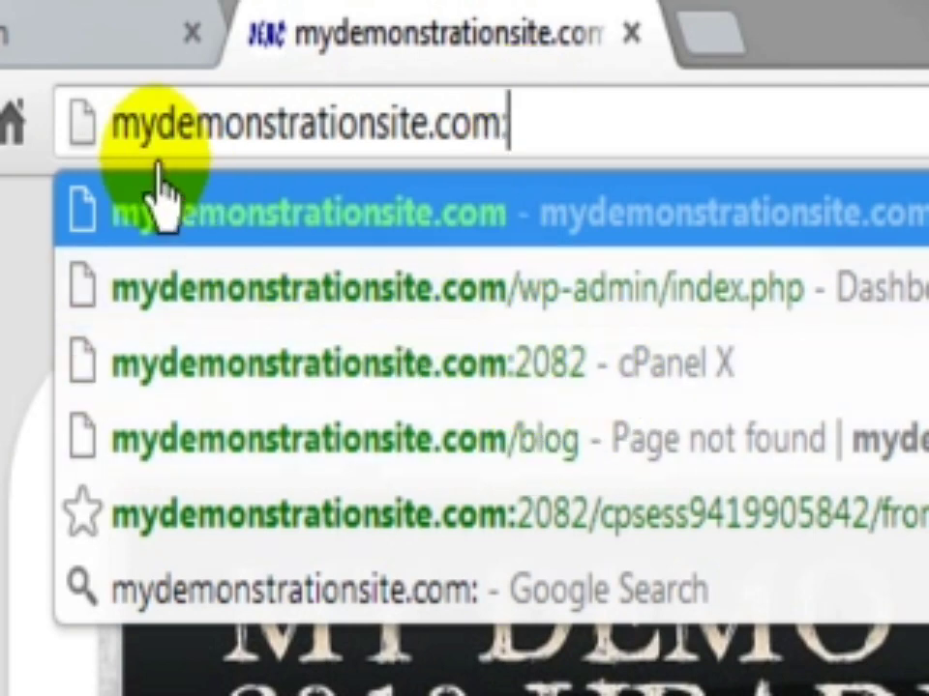
click(35, 46)
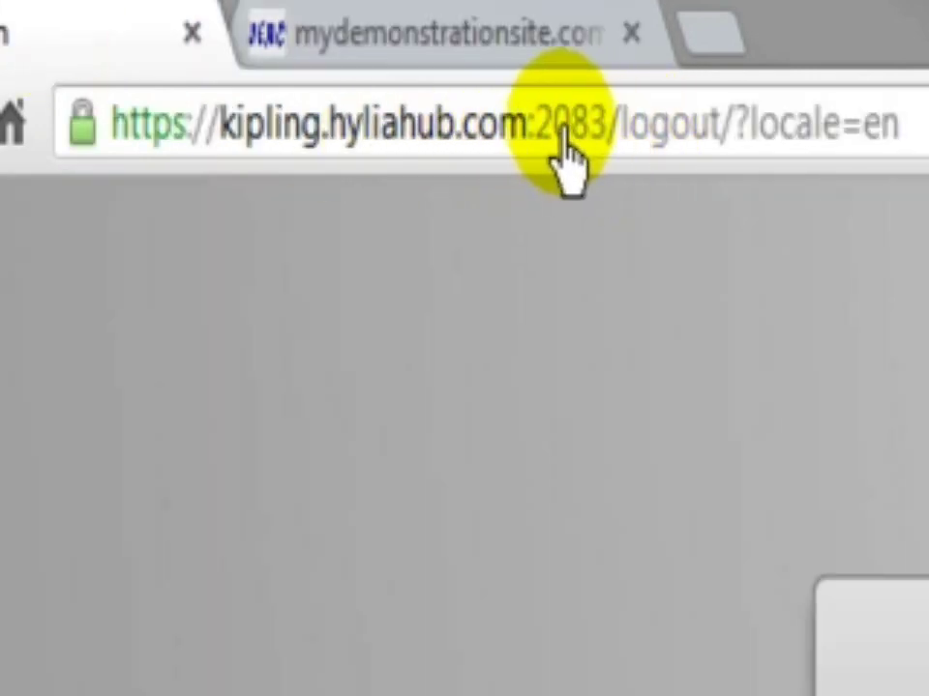
click(408, 48)
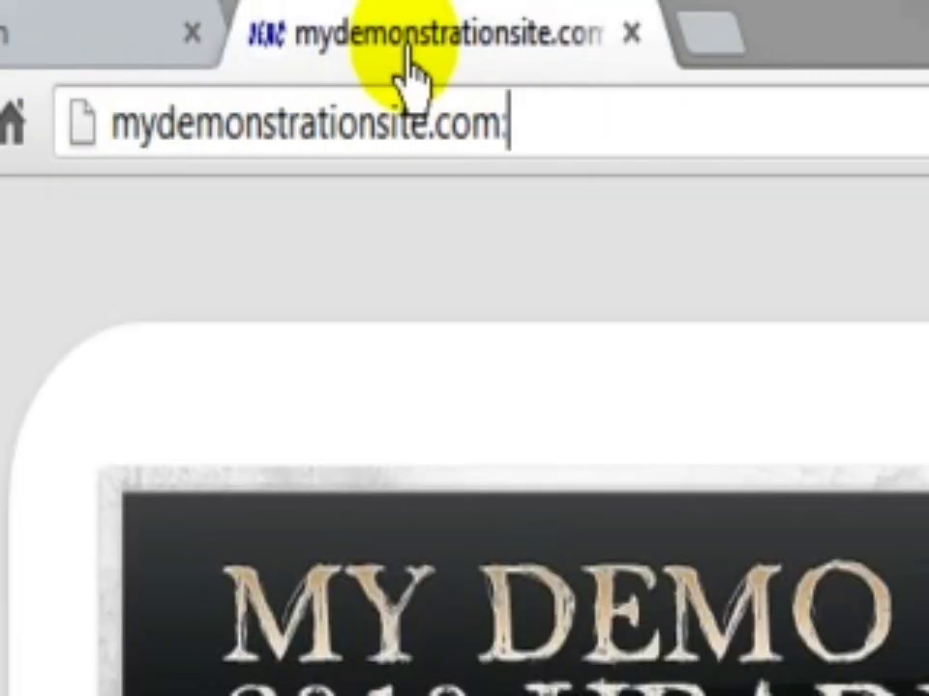
text(2)
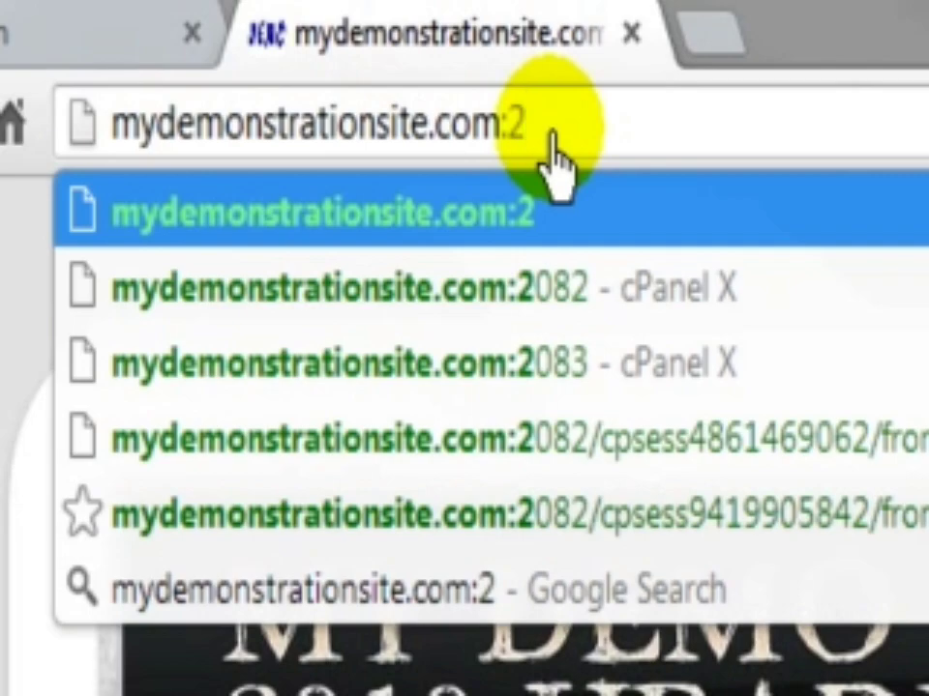
text(082)
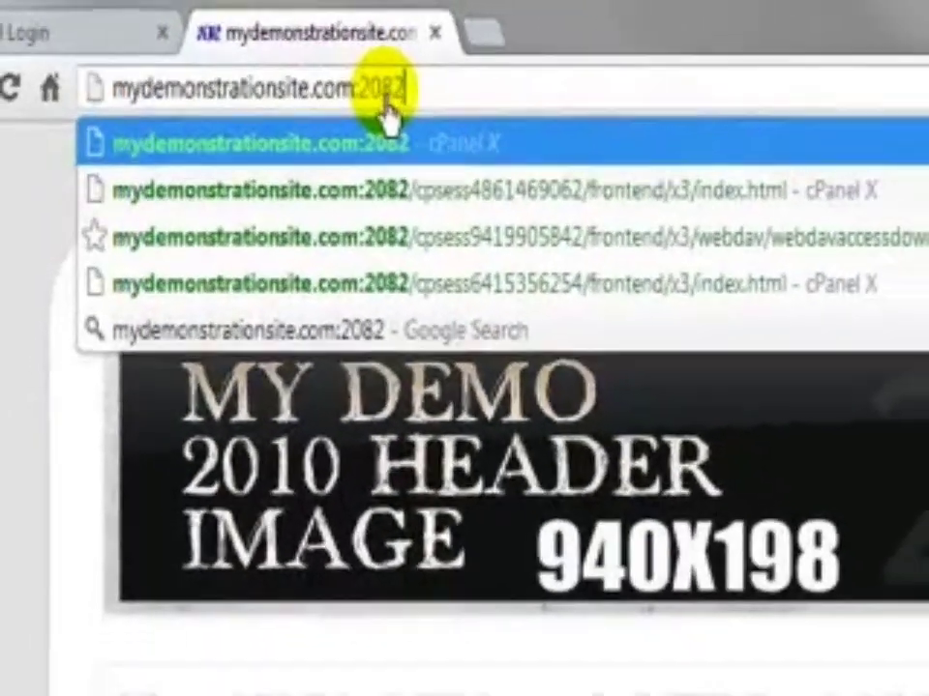
key(Return)
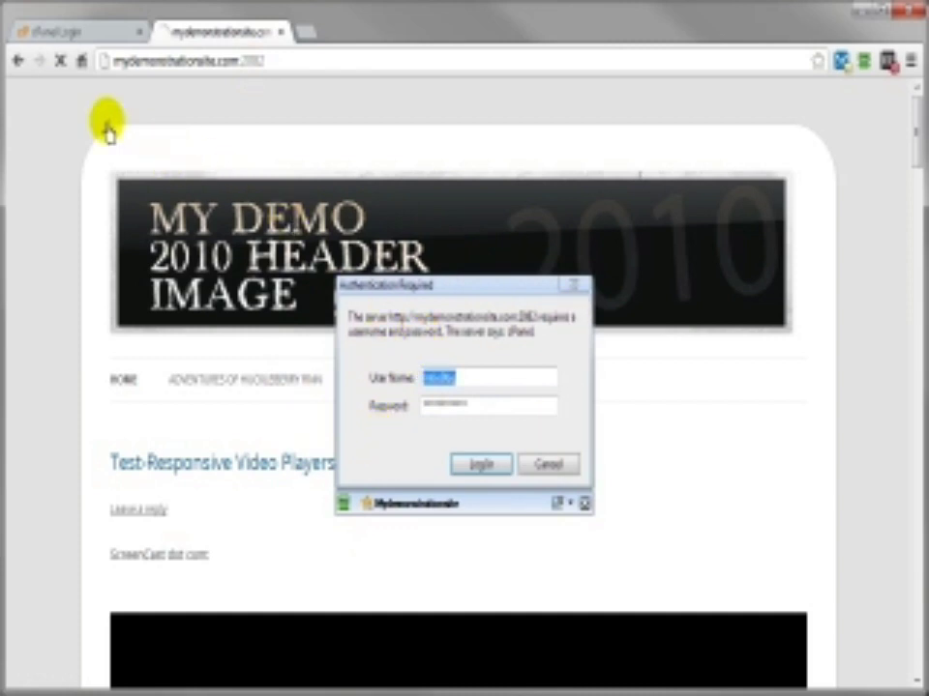
click(480, 466)
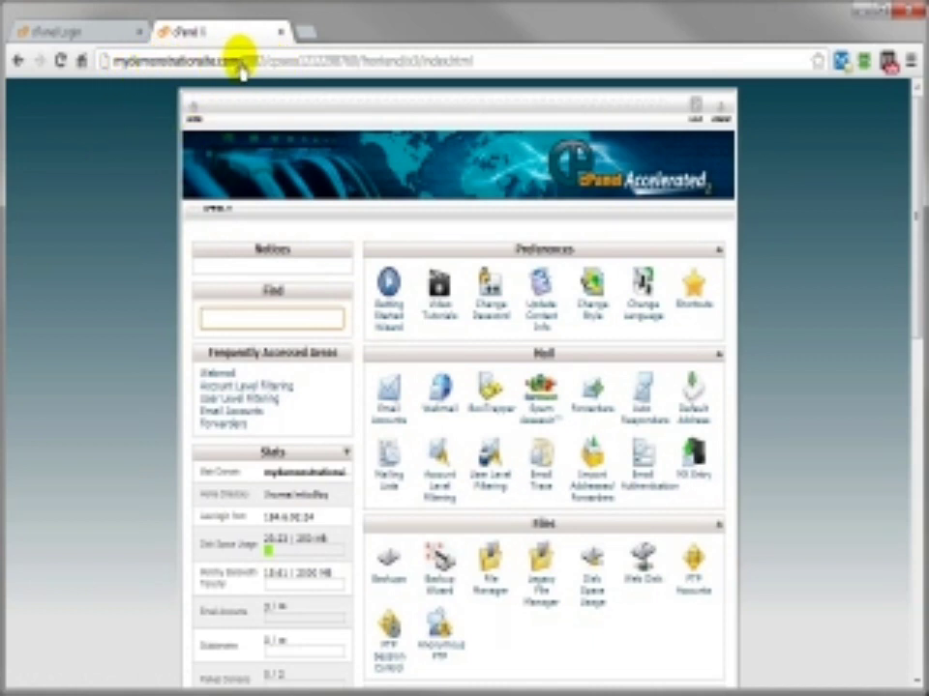
Step: Log out of the demo site's cPanel dashboard
click(73, 30)
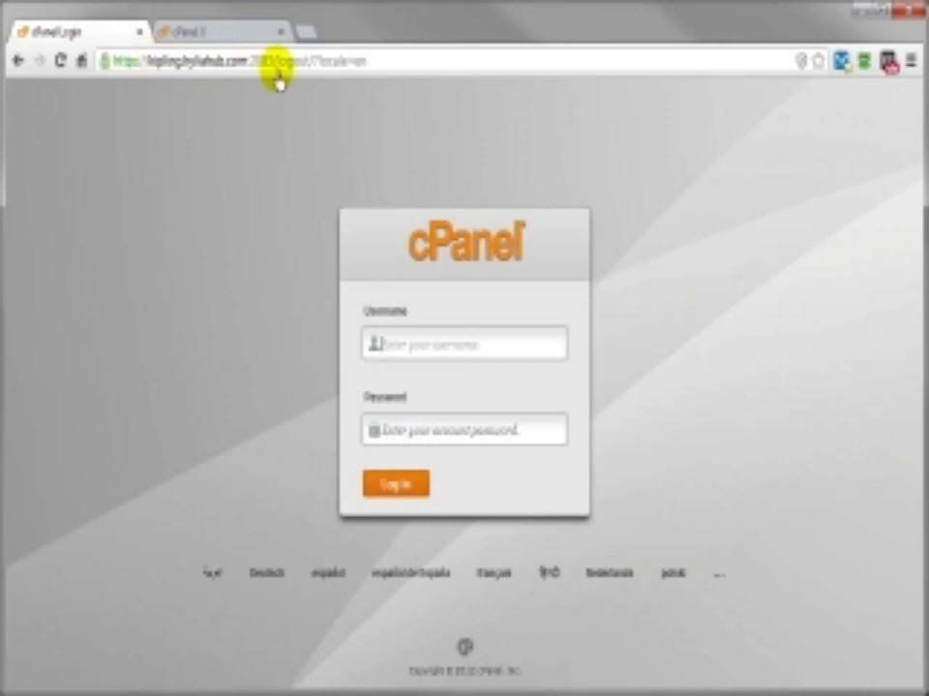
click(214, 39)
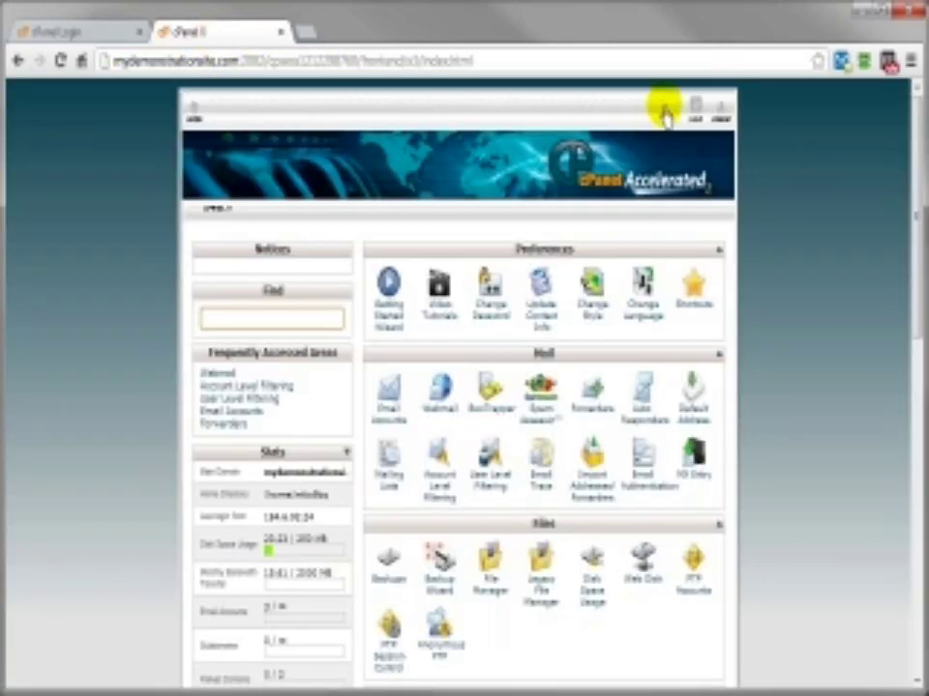
click(720, 124)
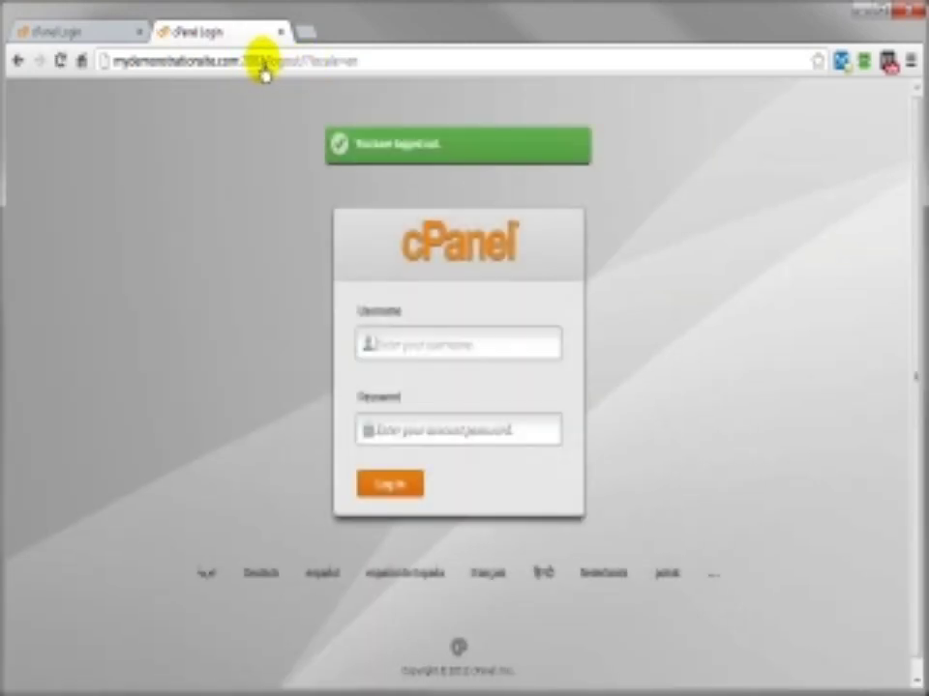
Step: Remove /logout/?locale=en from the address to load mydemonstrationsite.com:2083
click(263, 73)
click(255, 61)
drag(256, 61, 360, 64)
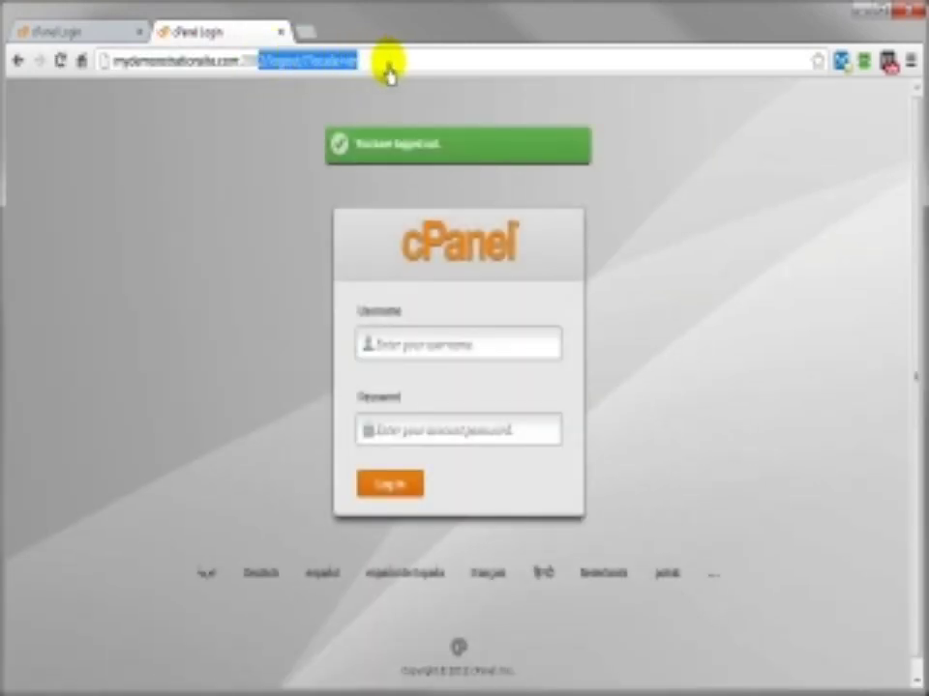
key(BackSpace)
key(Return)
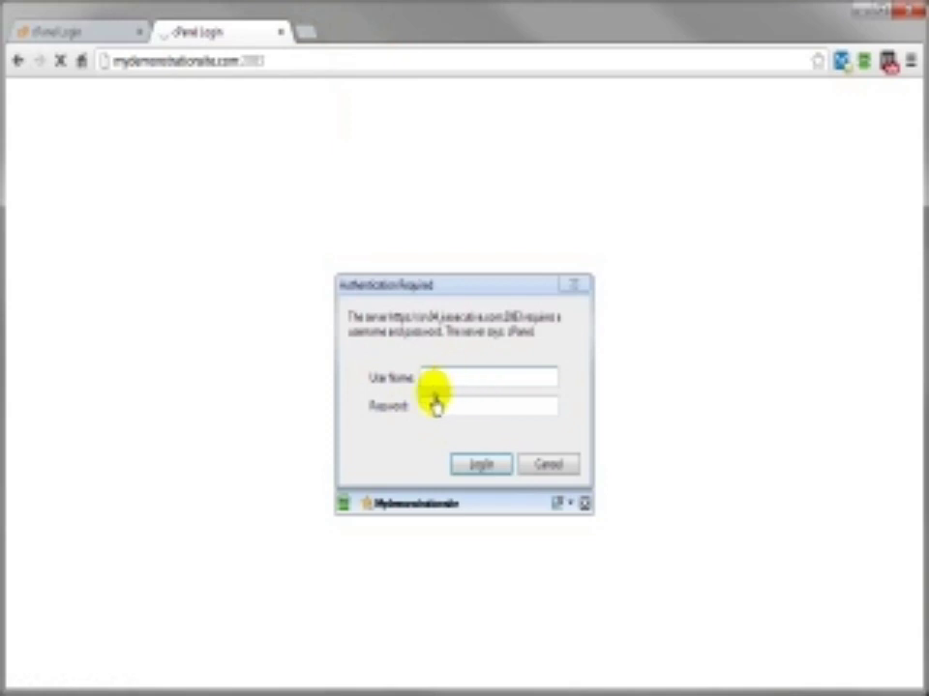
Step: Sign in on port 2083 with the saved credentials and dismiss the save-password offer
click(416, 507)
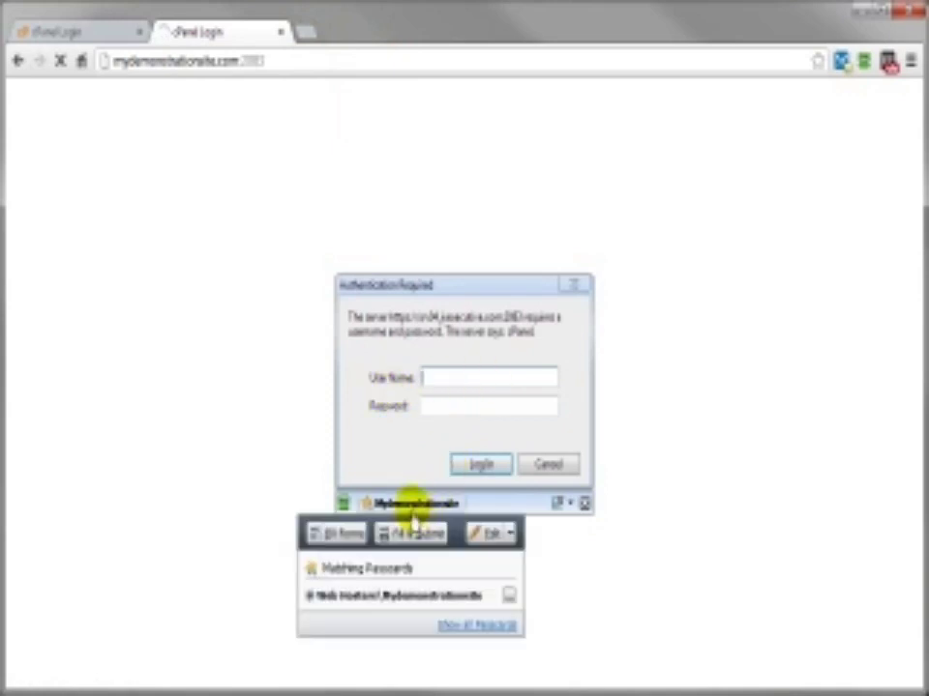
click(317, 538)
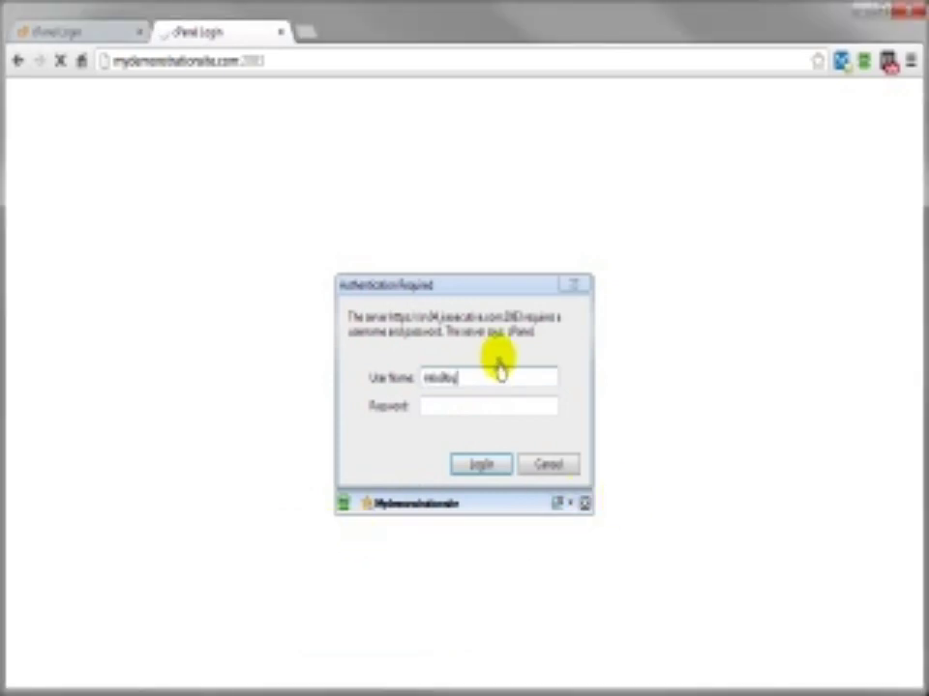
click(483, 467)
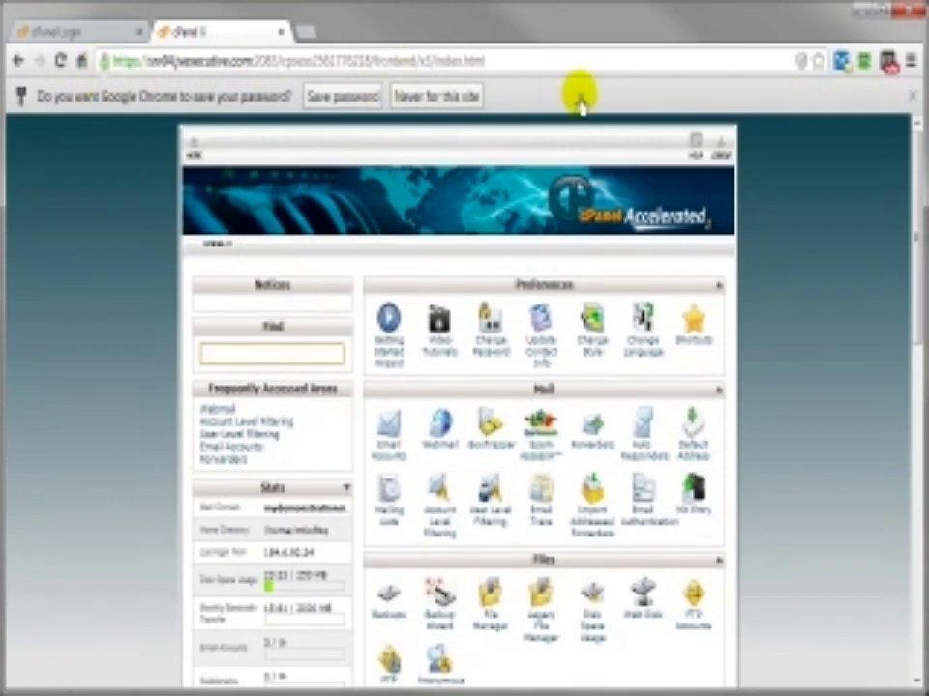
click(911, 97)
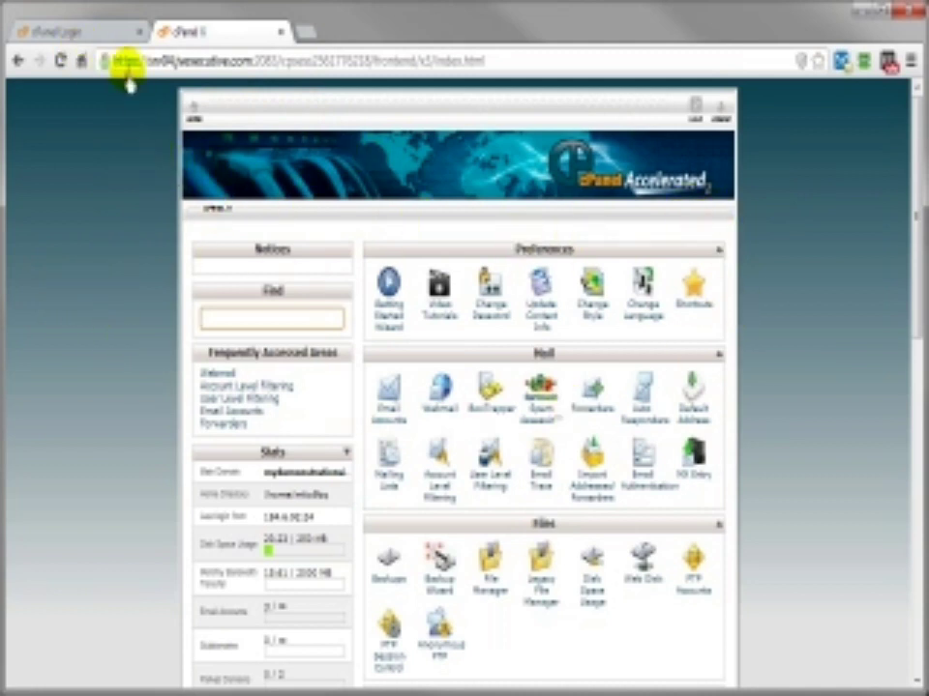
Step: Compare the cs2.com and demo site dashboards side by side, ending on cs2.com
click(89, 29)
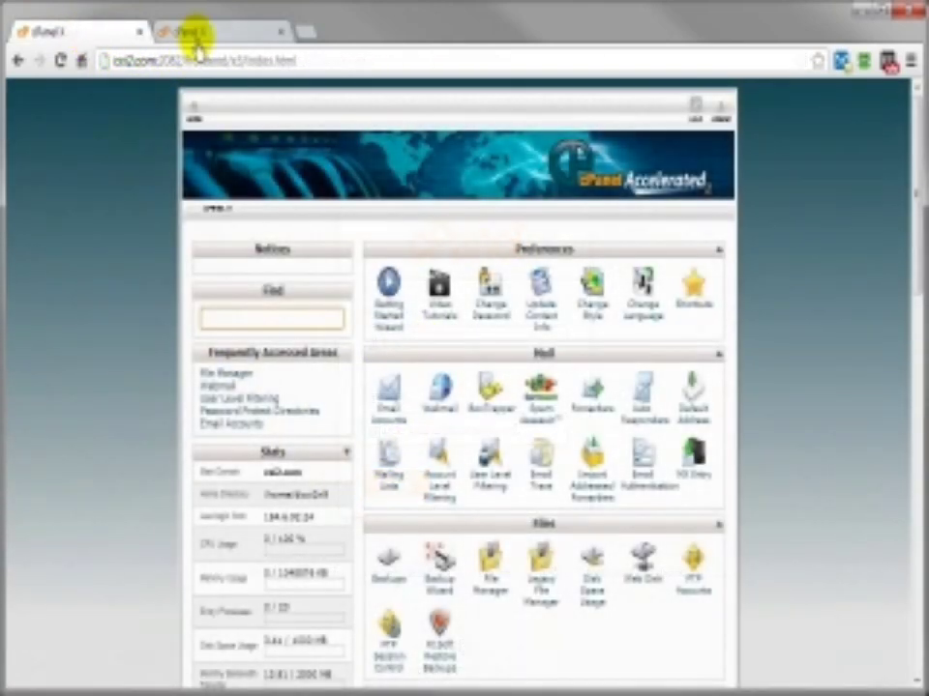
click(205, 33)
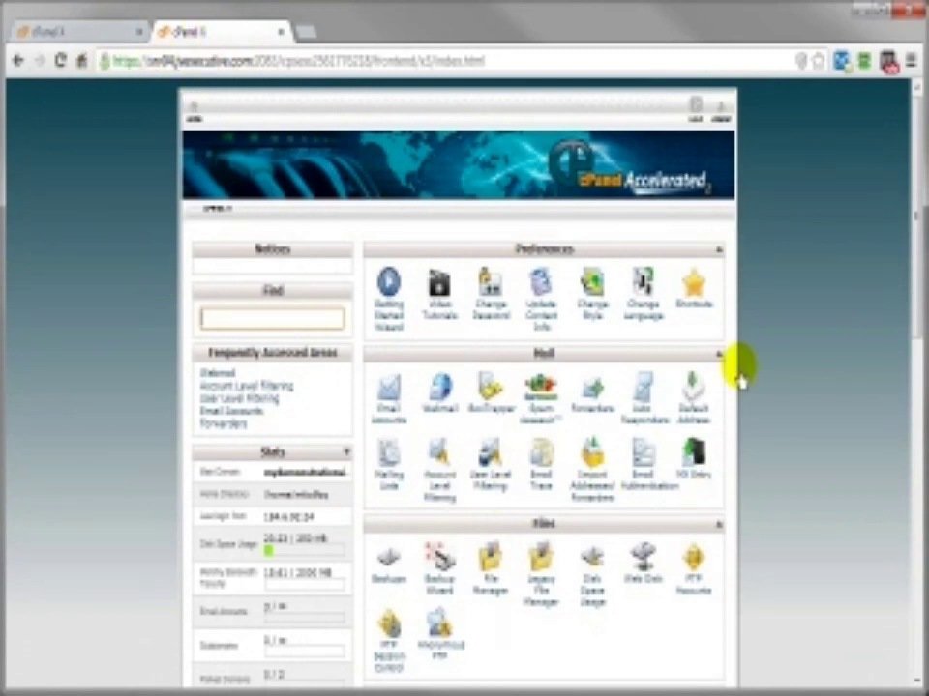
click(64, 39)
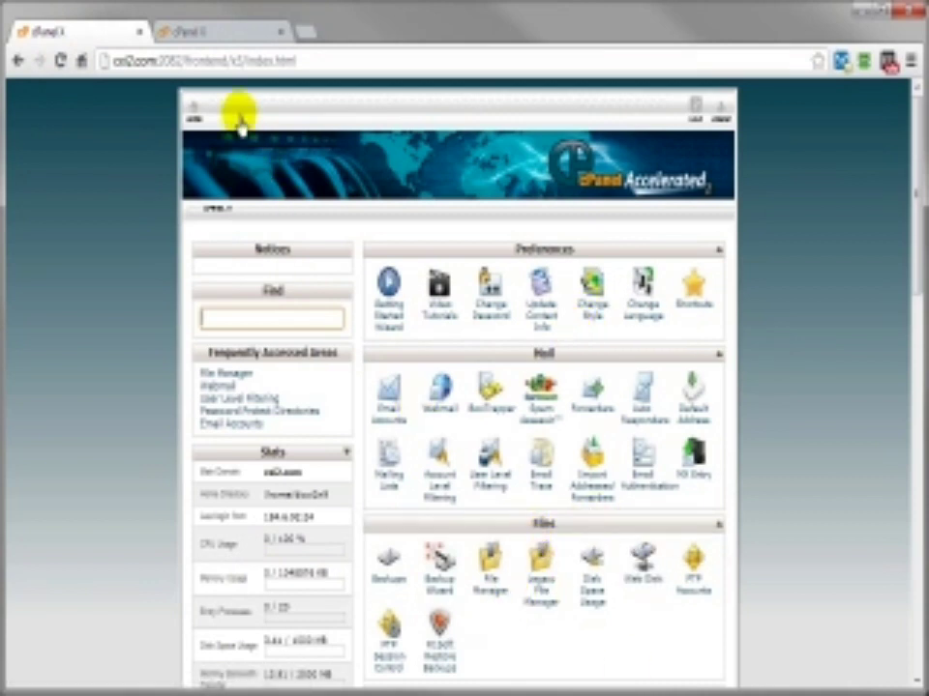
click(224, 37)
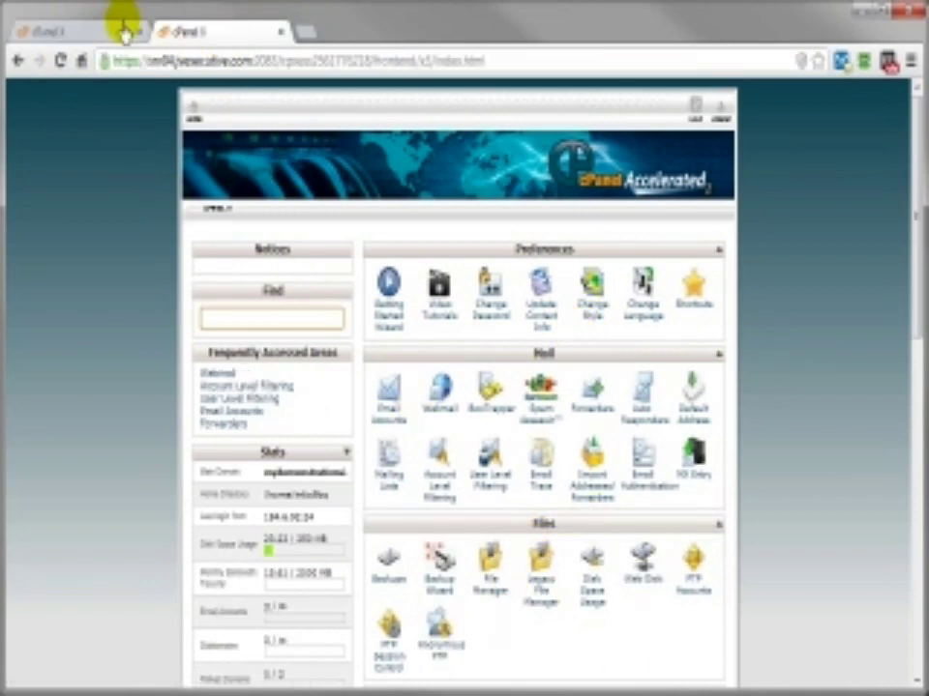
click(91, 35)
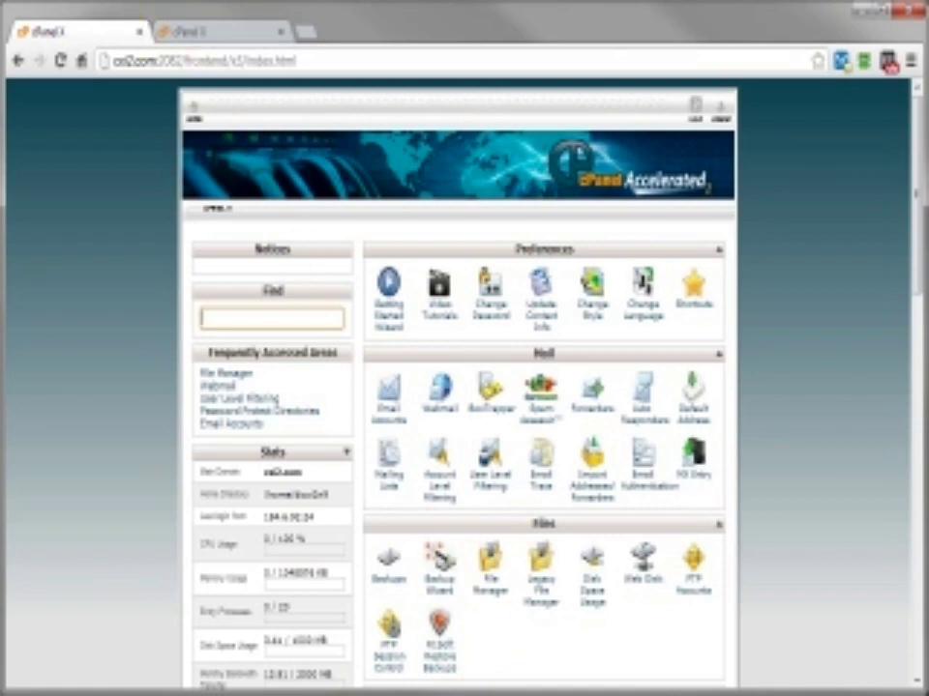
click(198, 39)
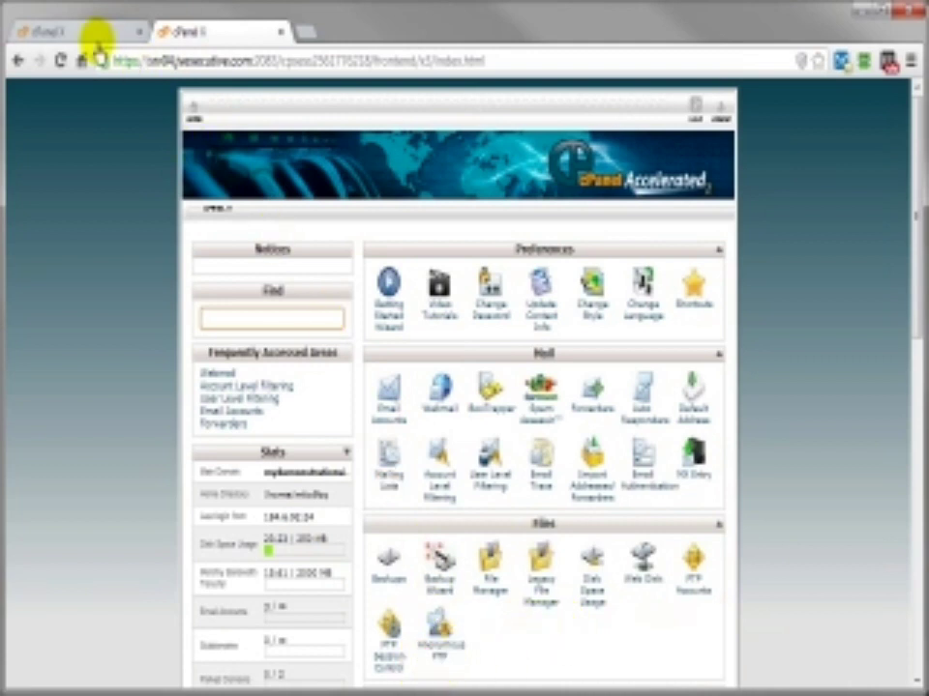
click(96, 37)
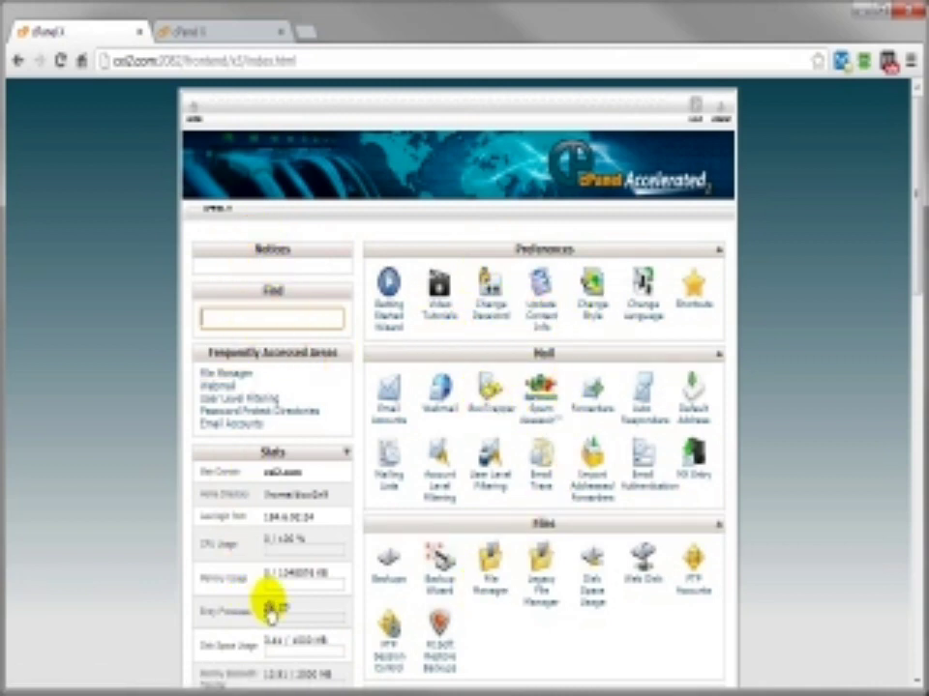
Step: Review every section of the cs2.com home page, then collapse the Stats panel
scroll(269, 611, down, 1)
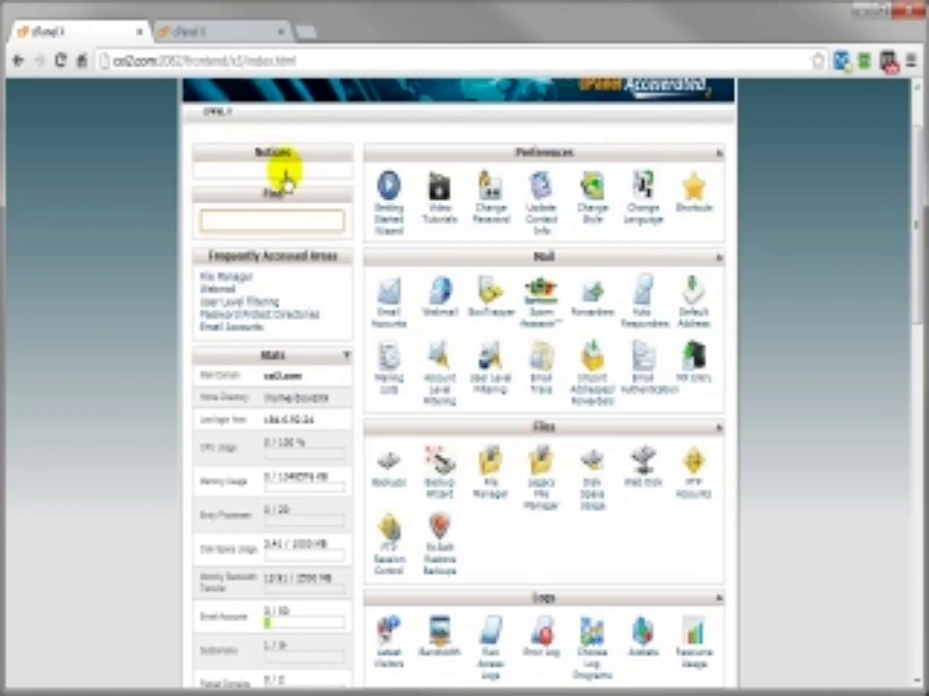
scroll(248, 432, down, 5)
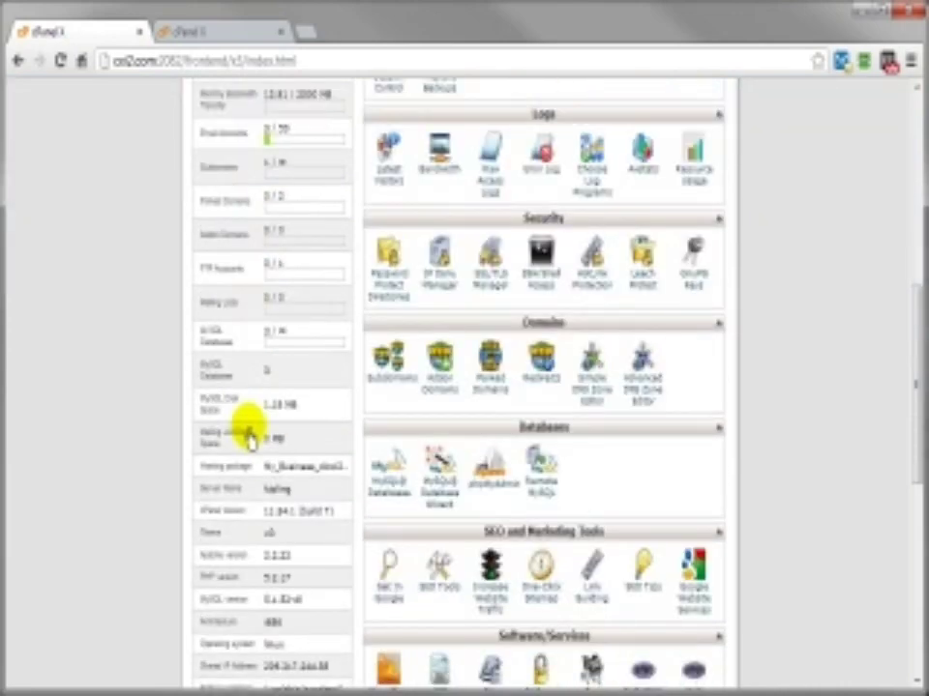
scroll(247, 433, down, 4)
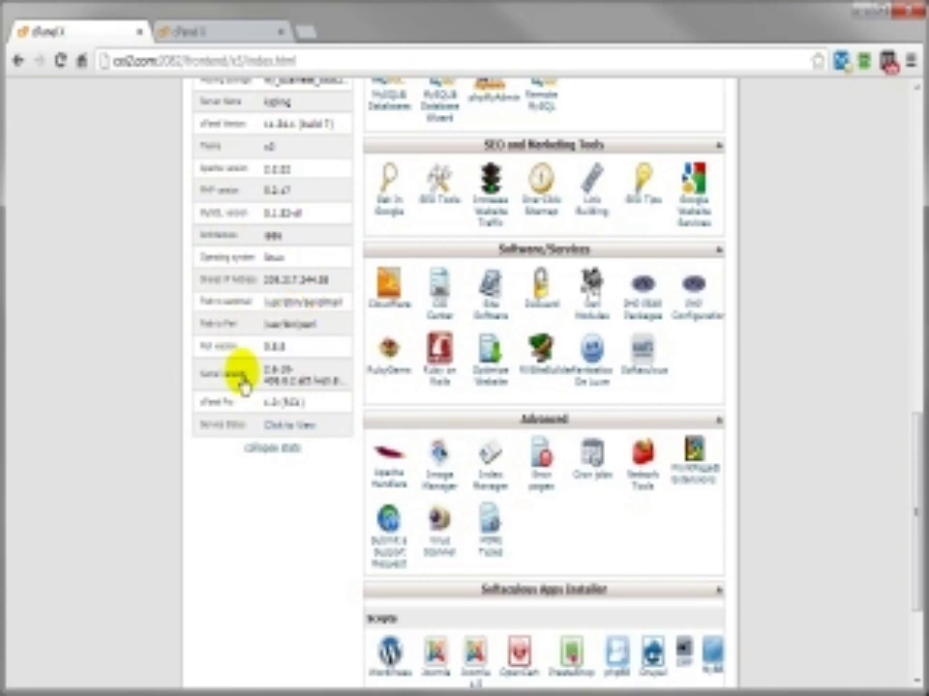
click(254, 450)
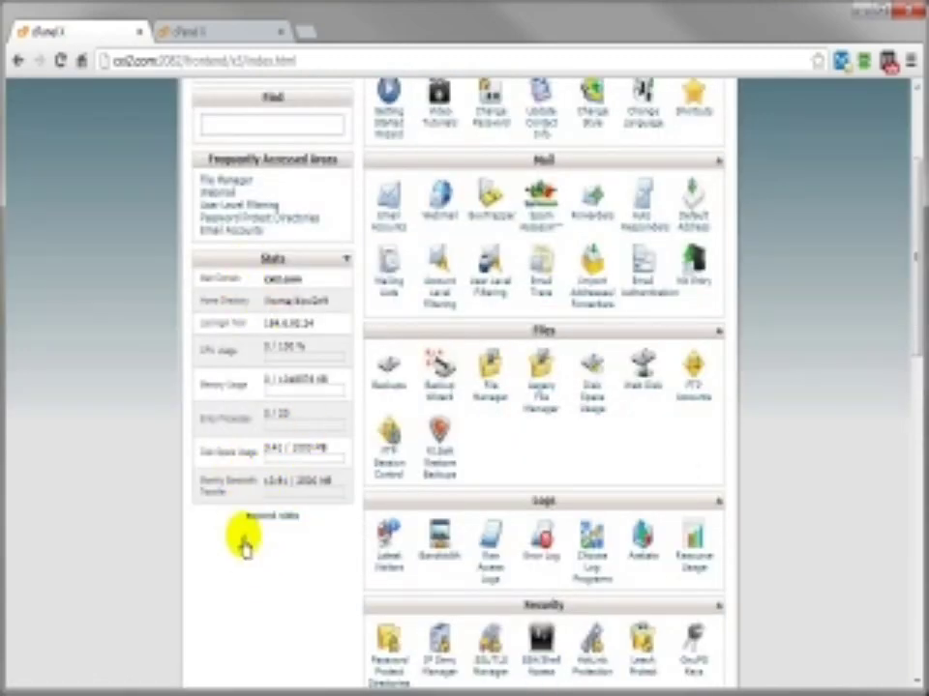
Step: Move the Preferences section below Files and then back to the top
click(259, 521)
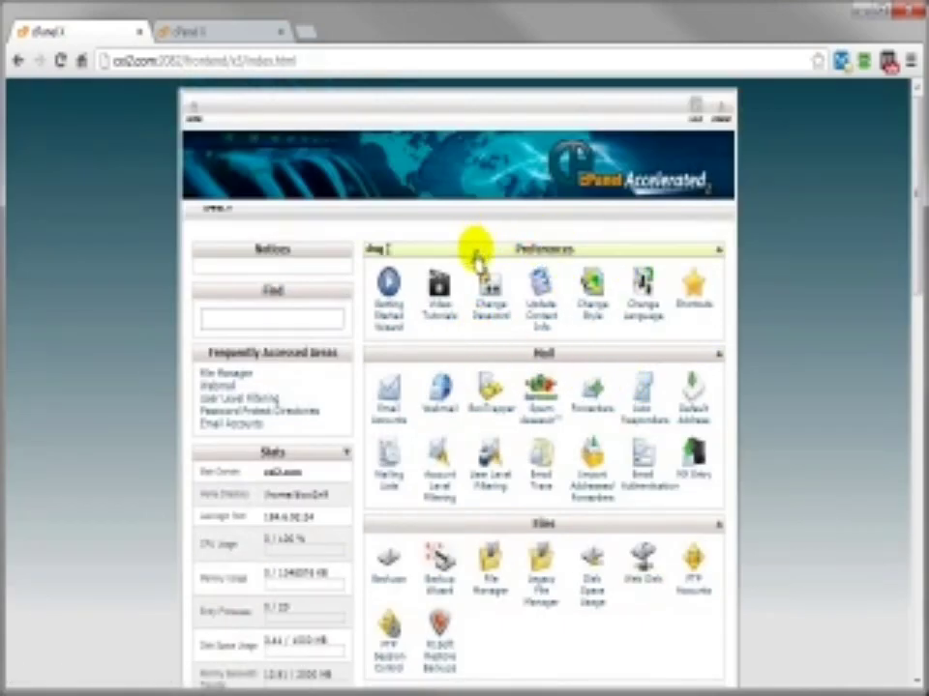
mouse_move(530, 259)
mouse_down()
mouse_move(522, 473)
mouse_move(535, 368)
mouse_move(526, 242)
mouse_move(520, 254)
mouse_up()
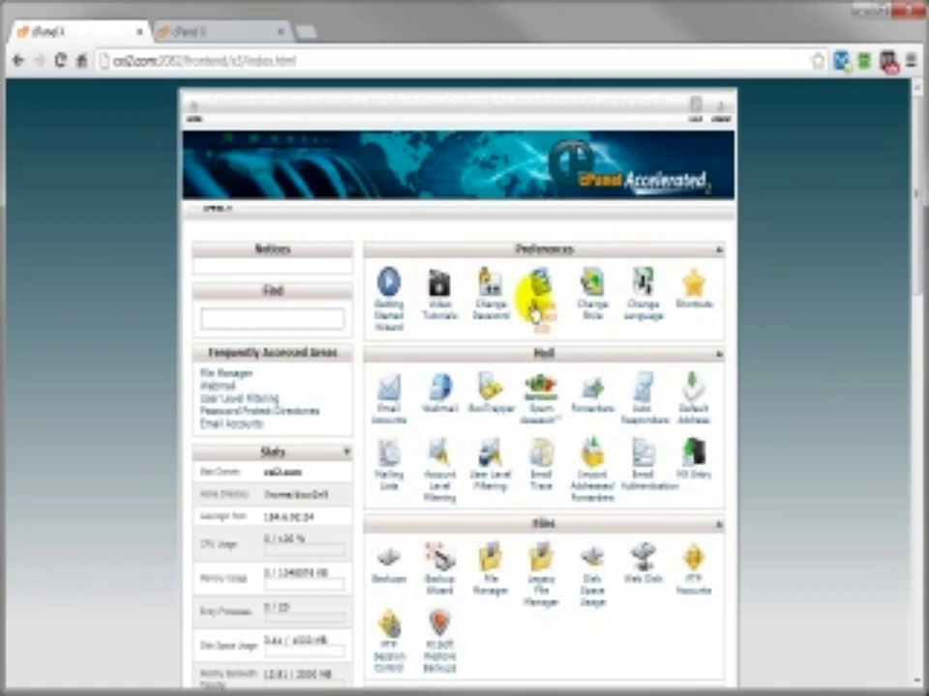
drag(568, 256, 580, 622)
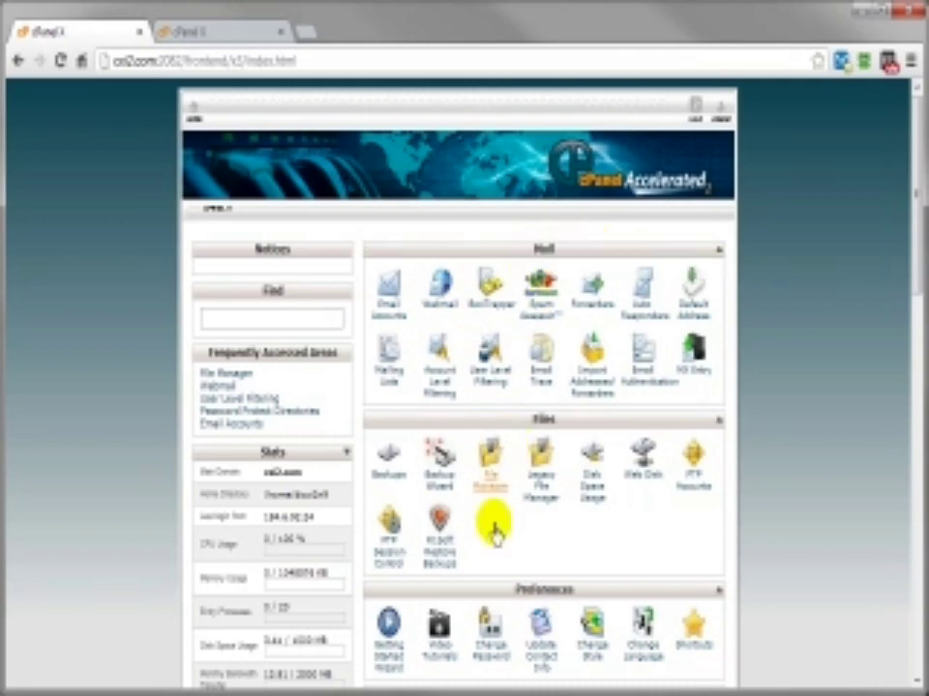
drag(506, 597, 499, 251)
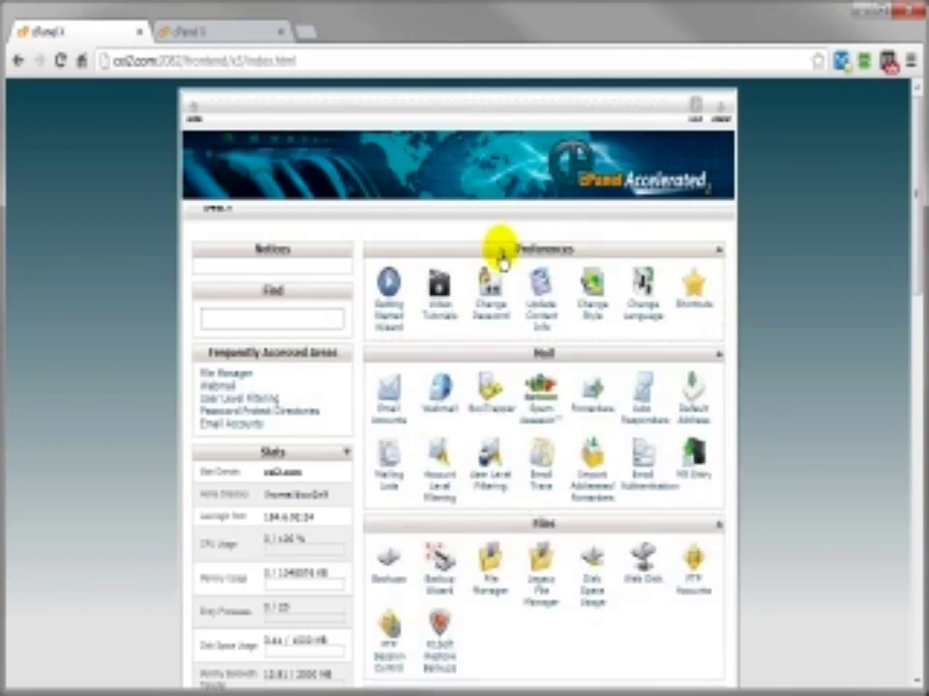
Step: Collapse the Preferences, Mail and Files sections
click(718, 254)
click(718, 271)
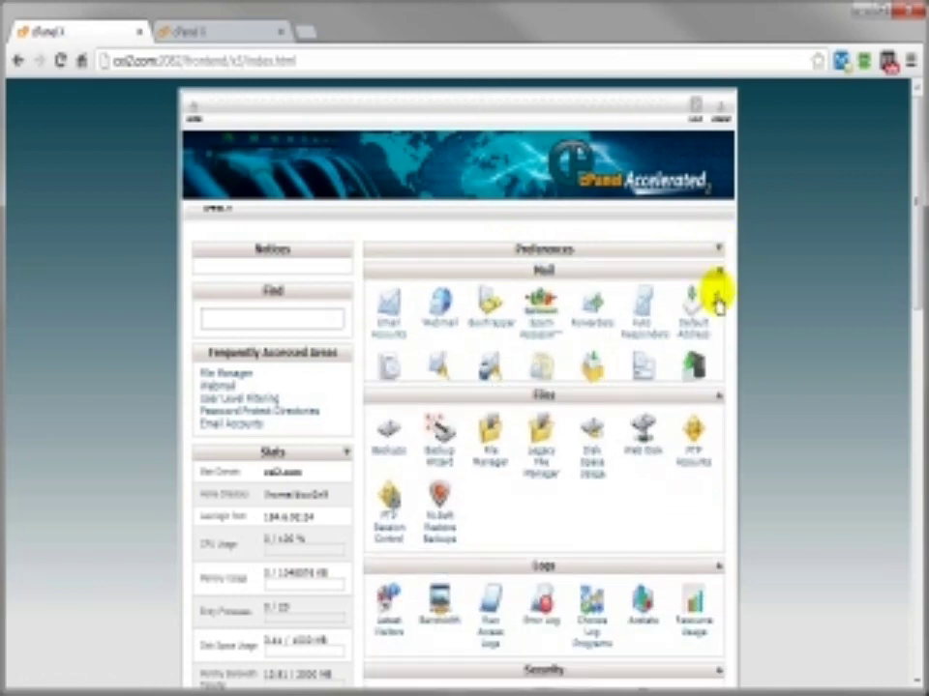
click(717, 293)
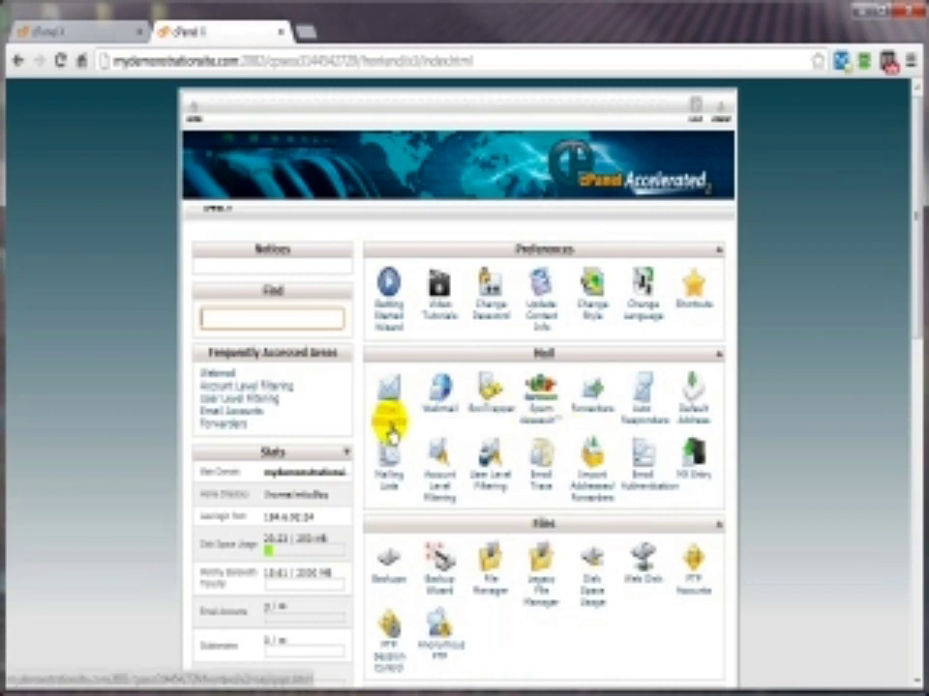
Step: Look at the demo site's Email Accounts page, then return to the home page
click(392, 435)
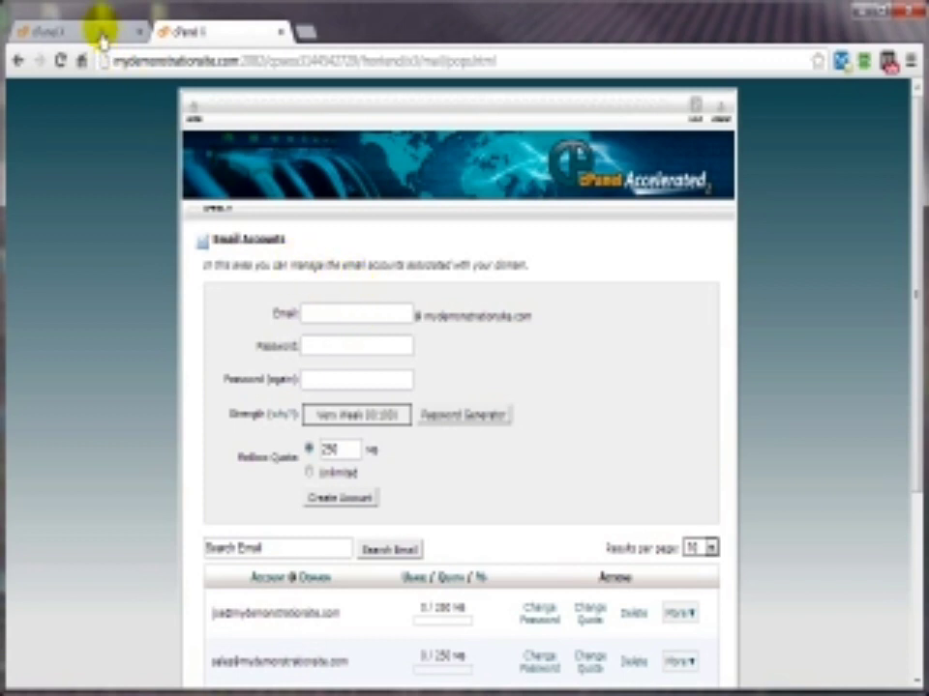
click(18, 64)
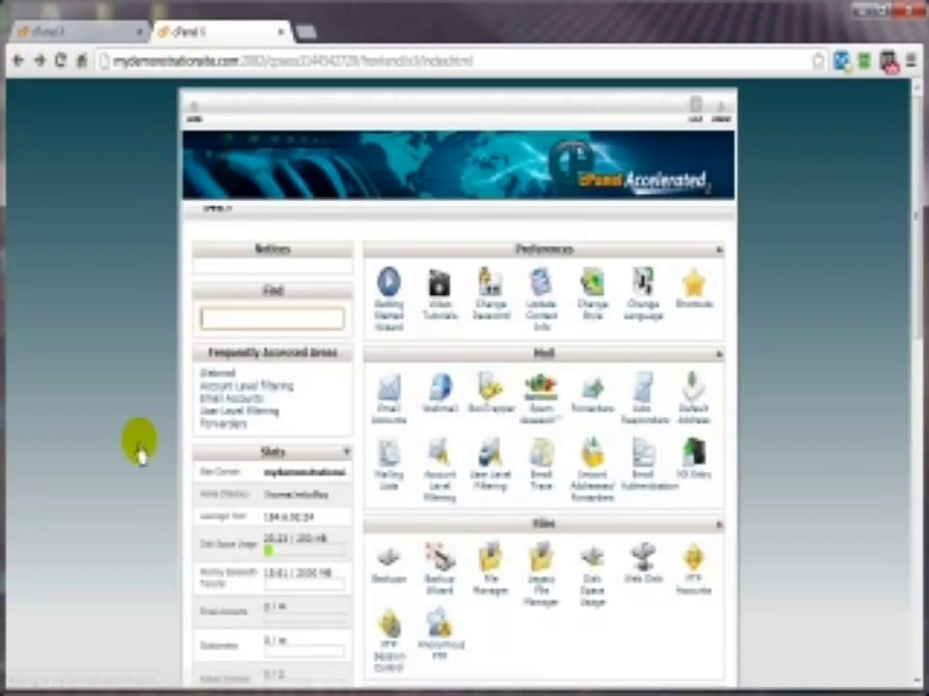
Step: Open Email Accounts from the Mail section of the demo site's home page
scroll(141, 455, down, 3)
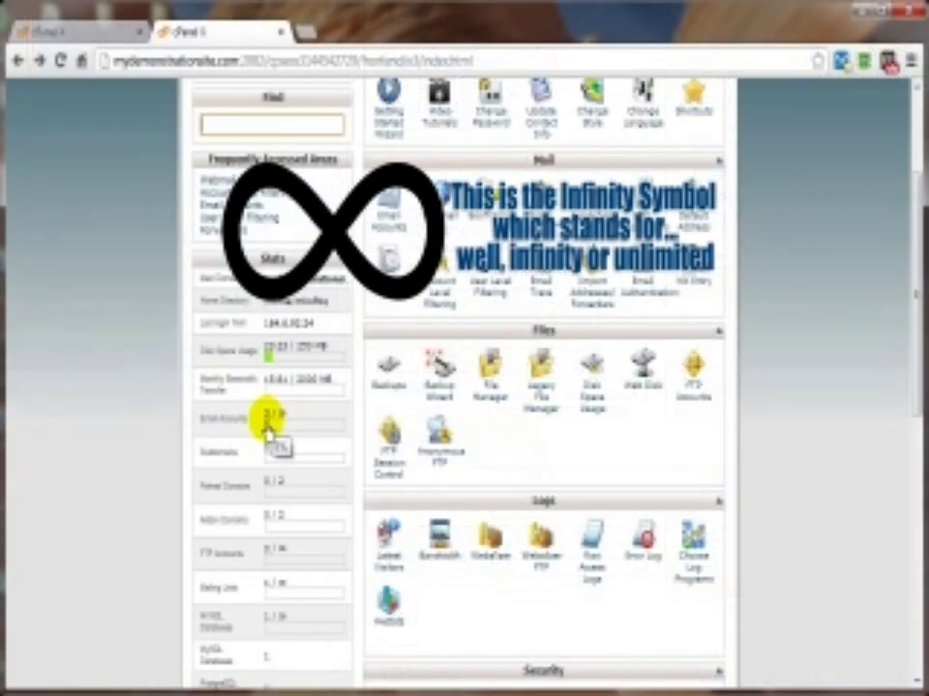
click(389, 220)
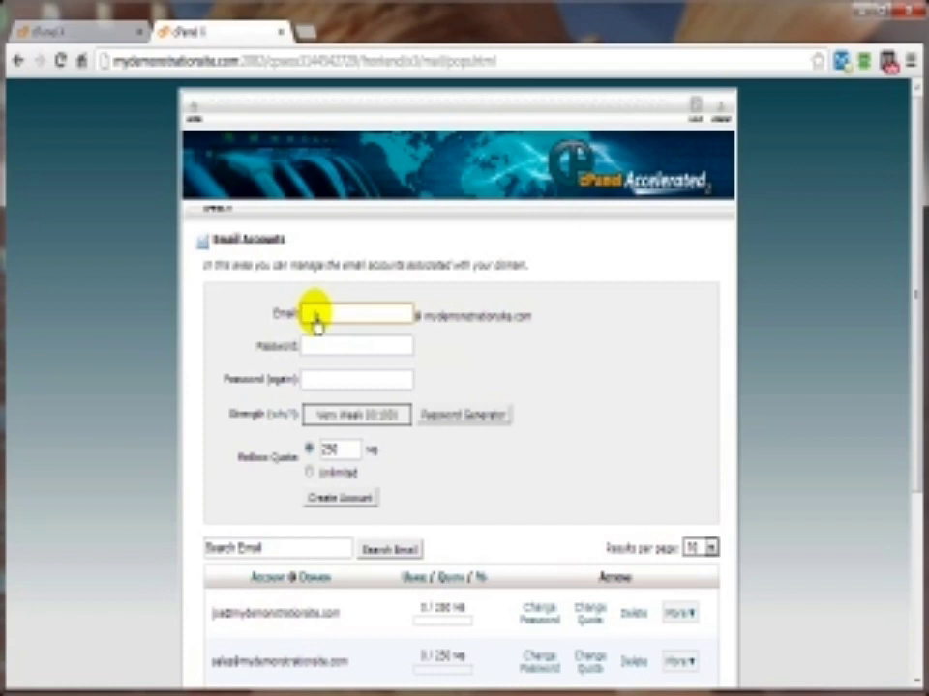
Step: Enter the new mailbox name, apply a copied Very Strong generated password, and select the 250 MB quota
click(314, 320)
text(joe)
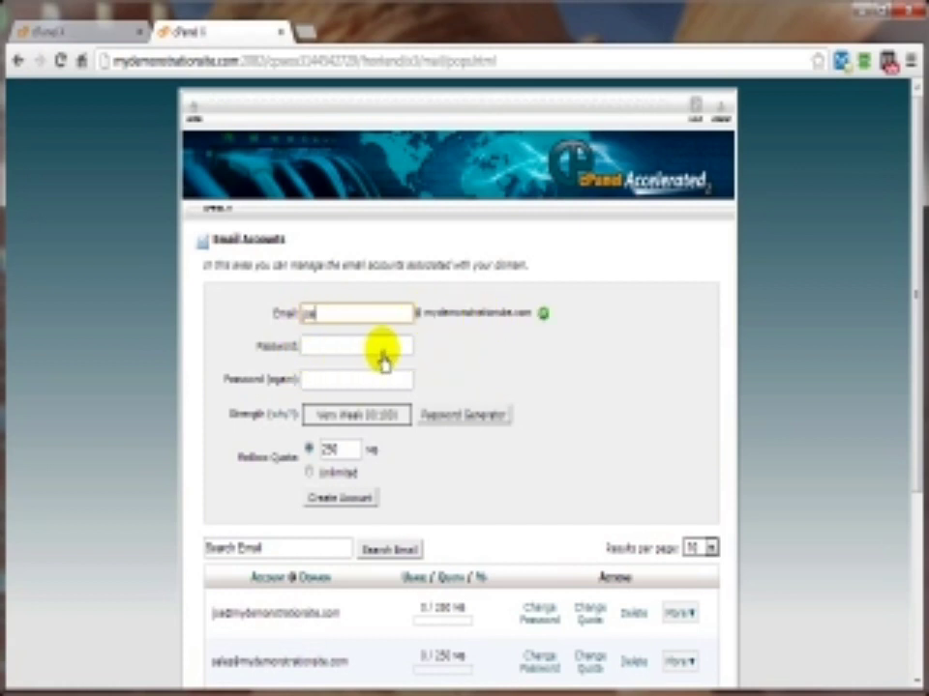
click(454, 426)
drag(441, 328, 337, 334)
right_click(376, 327)
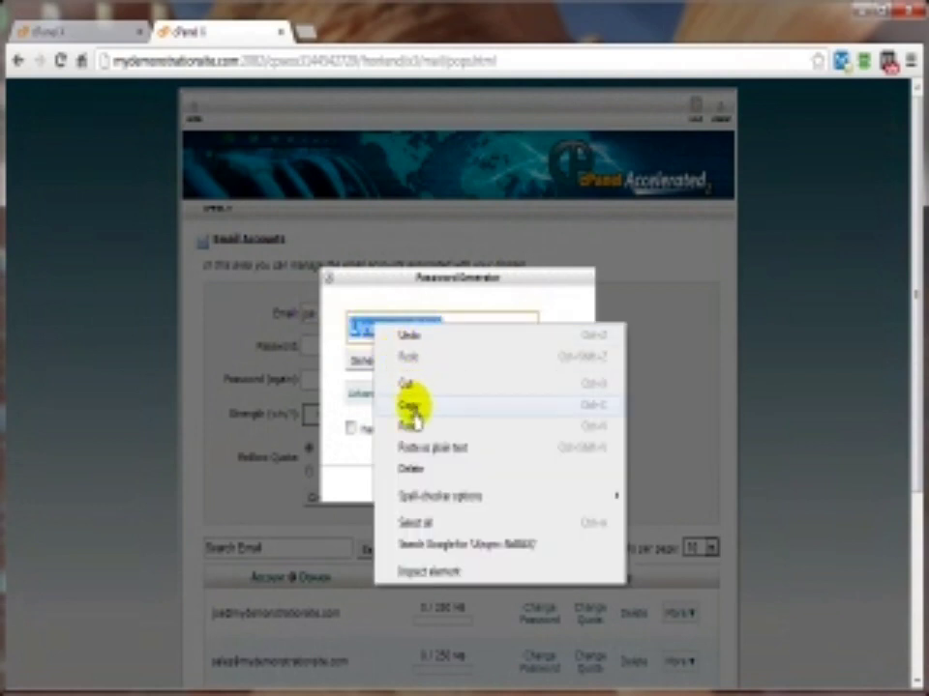
click(410, 407)
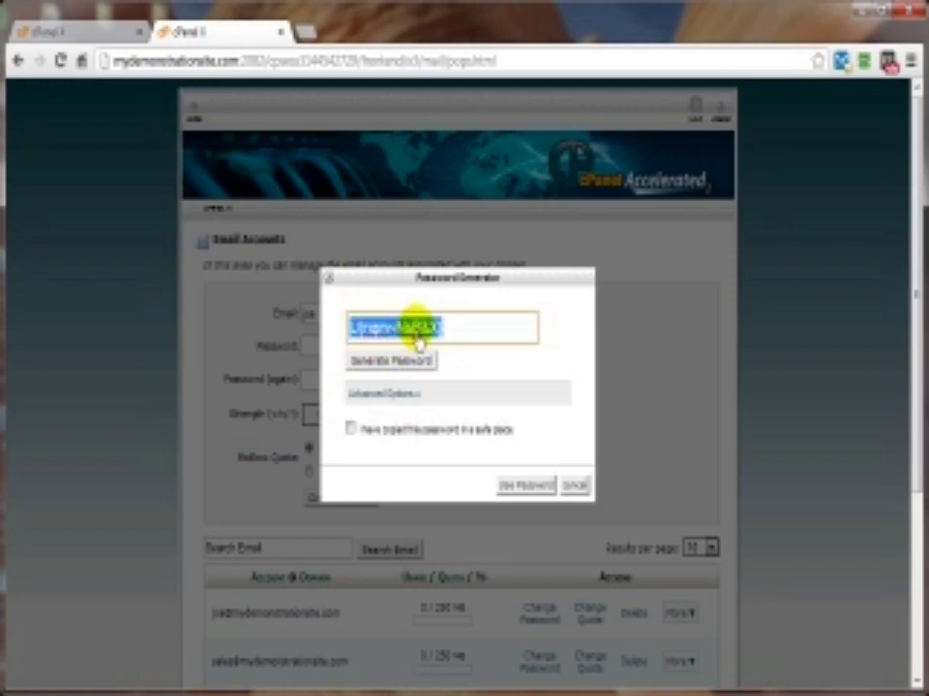
click(351, 430)
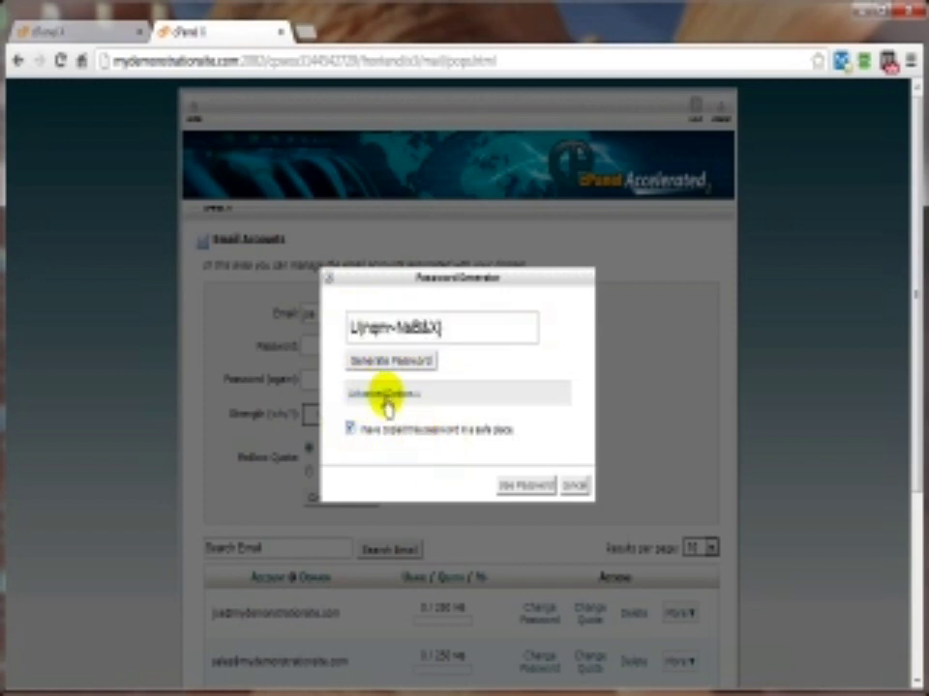
click(509, 489)
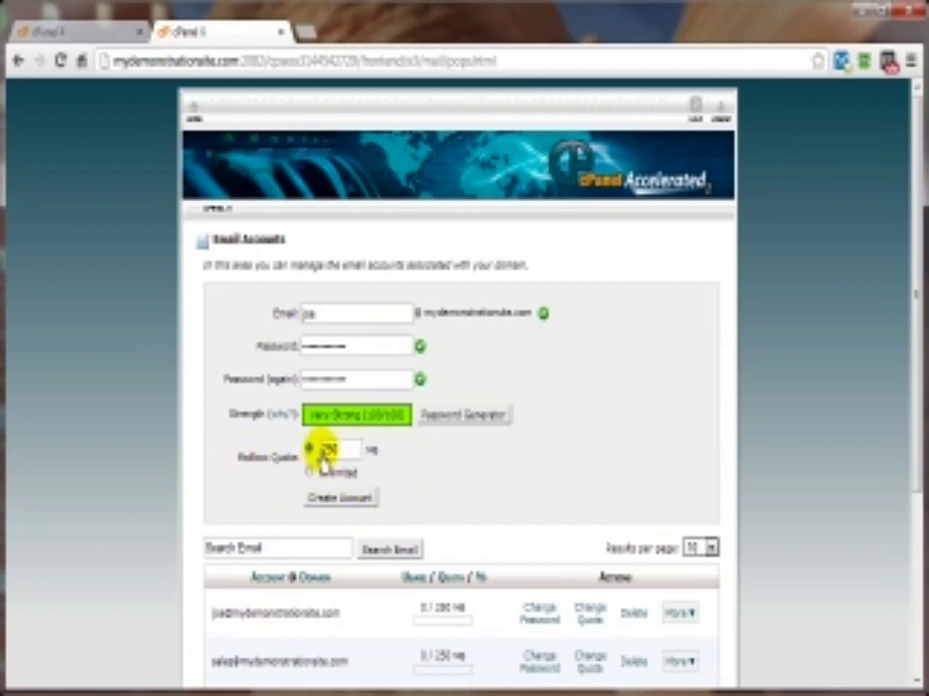
double_click(329, 450)
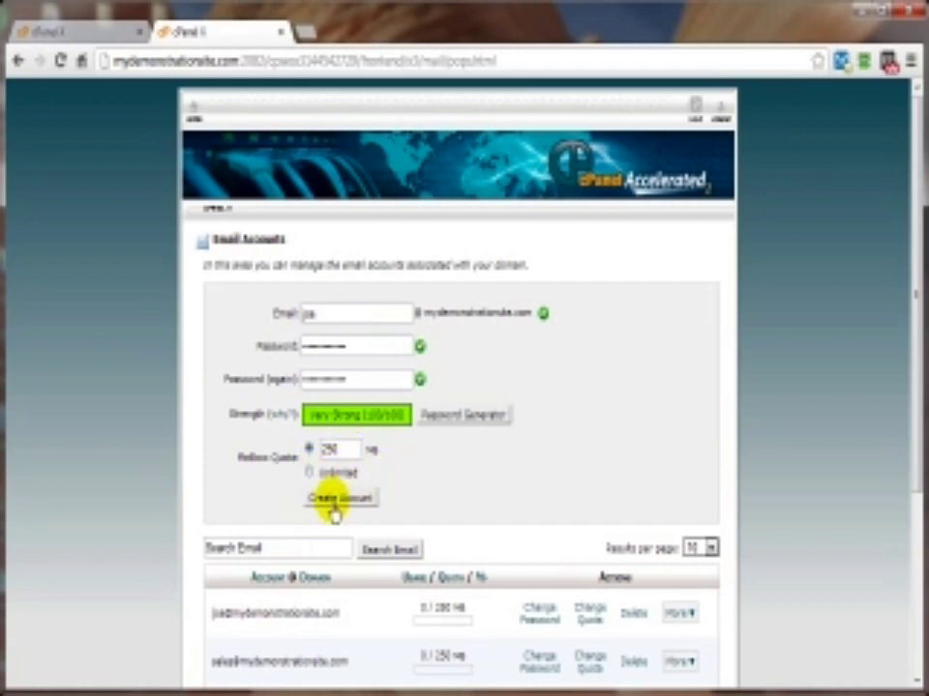
Step: Submit the new mailbox, which is rejected as already existing, then show the first mailbox's More actions
click(333, 505)
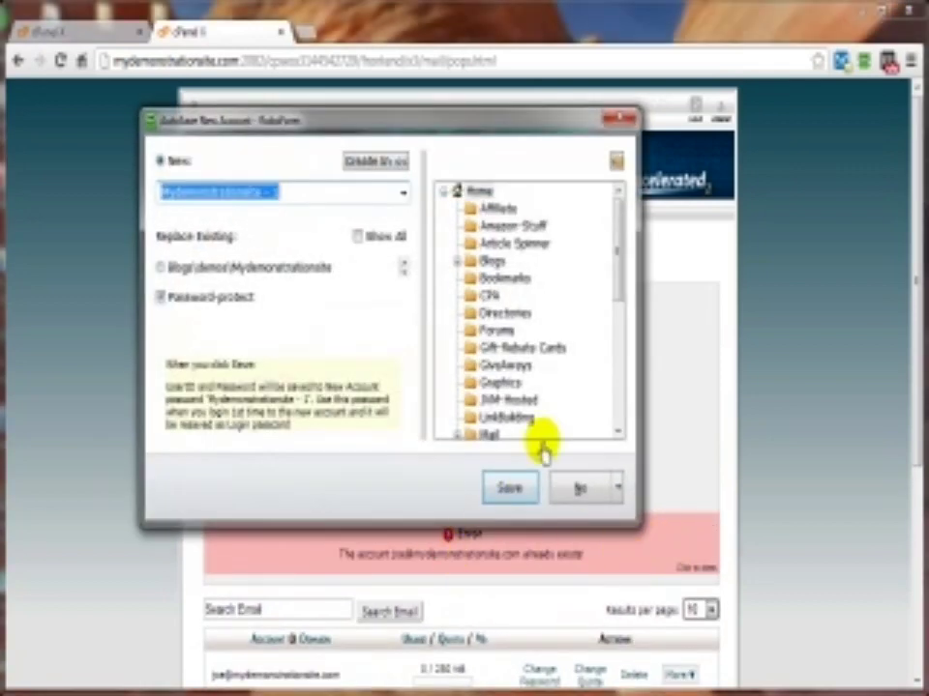
click(609, 118)
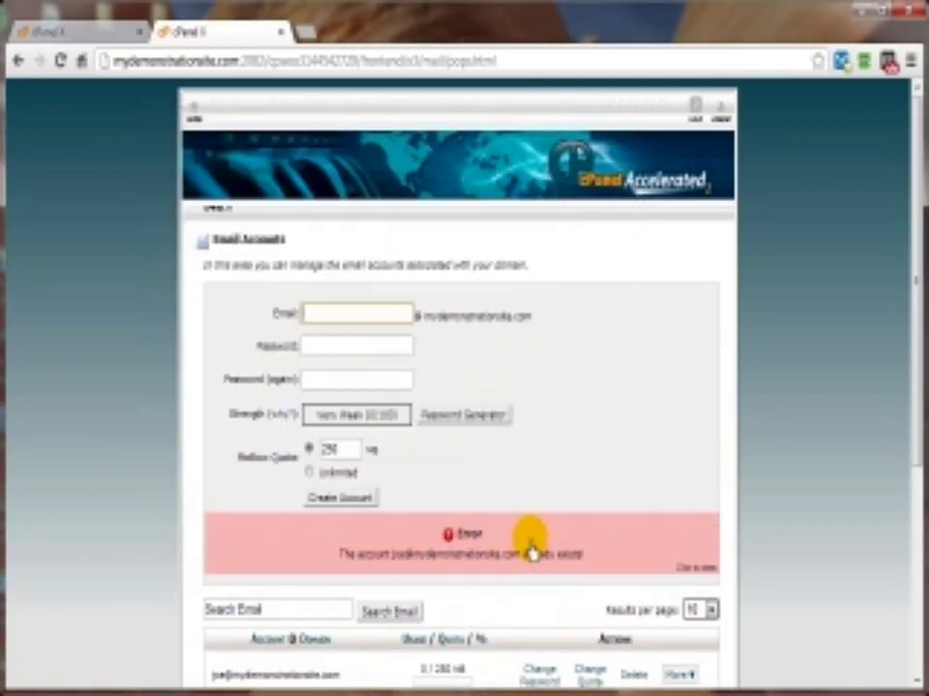
scroll(412, 575, down, 3)
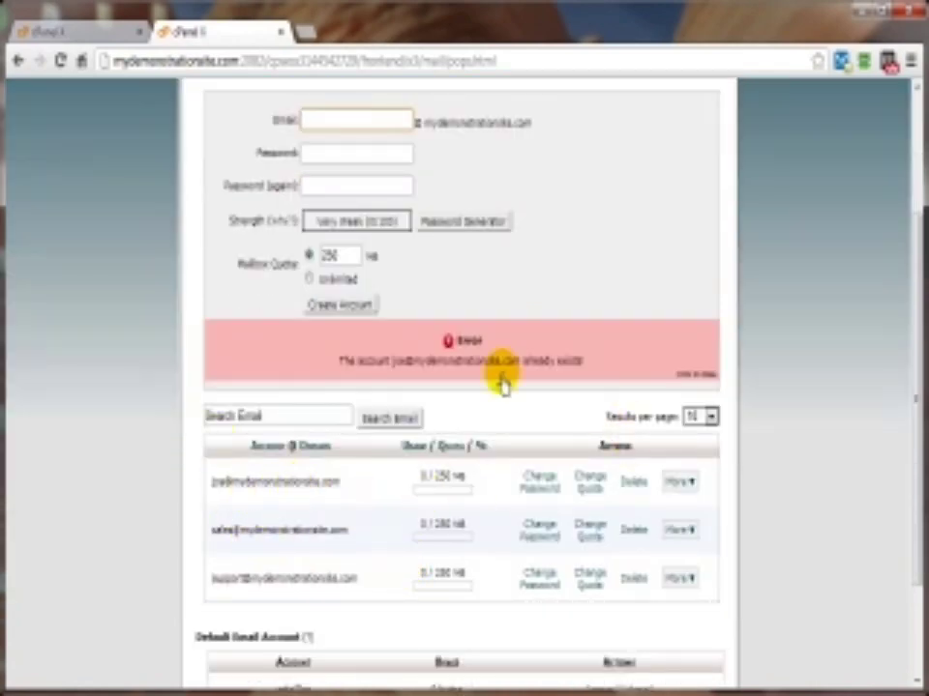
scroll(502, 373, up, 2)
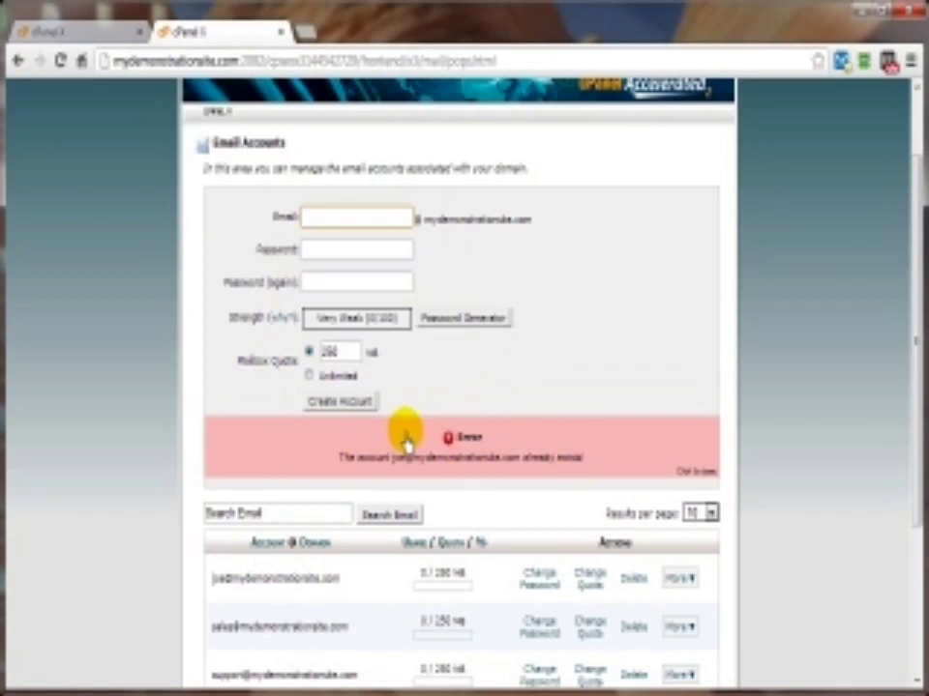
scroll(709, 481, down, 4)
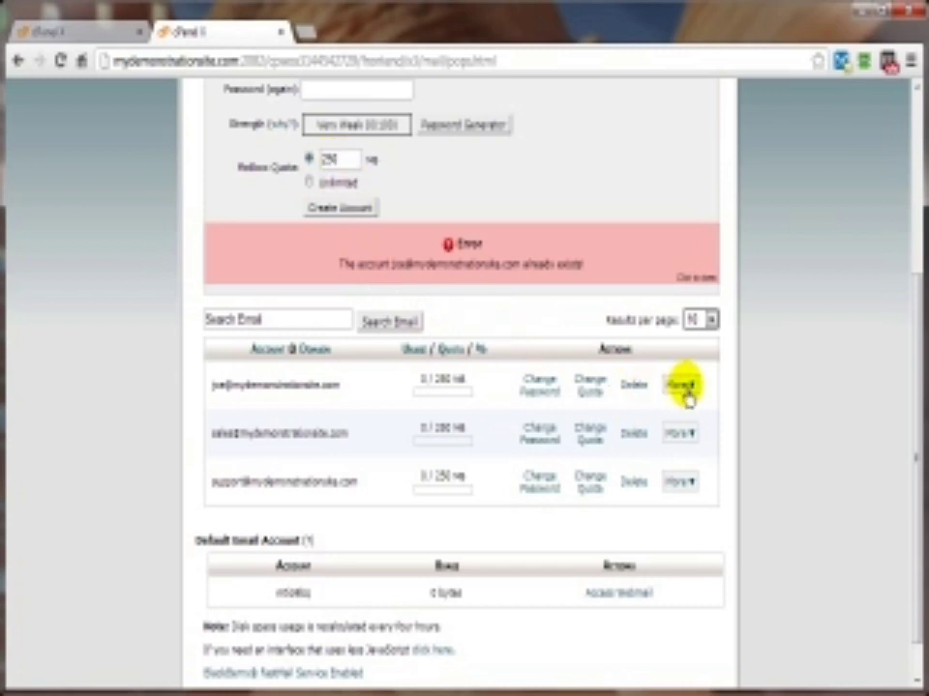
click(684, 388)
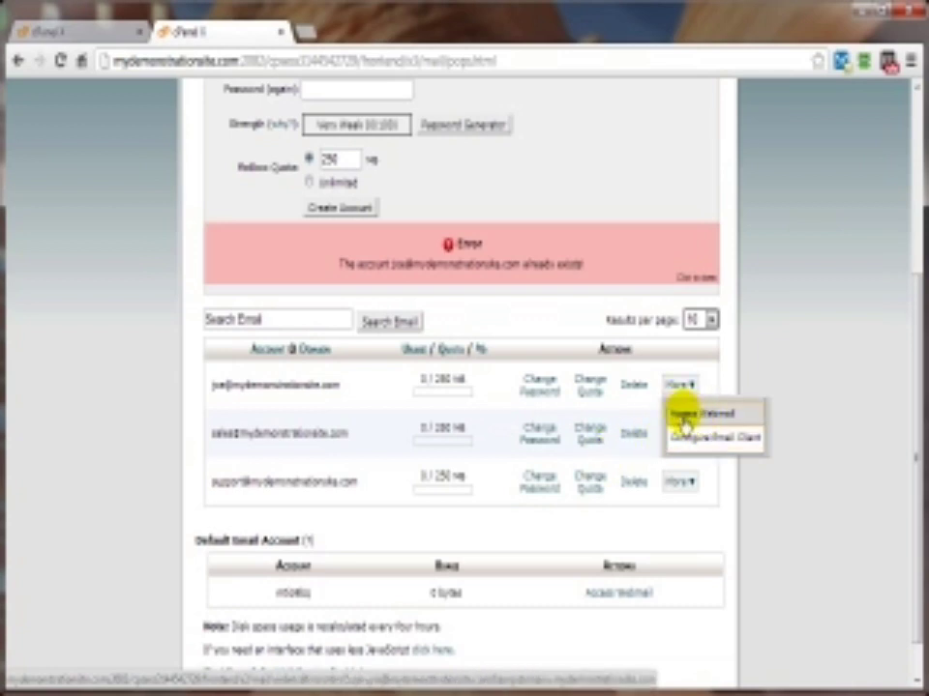
Step: Go back to cPanel home, open Webmail and launch the webmail login in a new tab
click(19, 61)
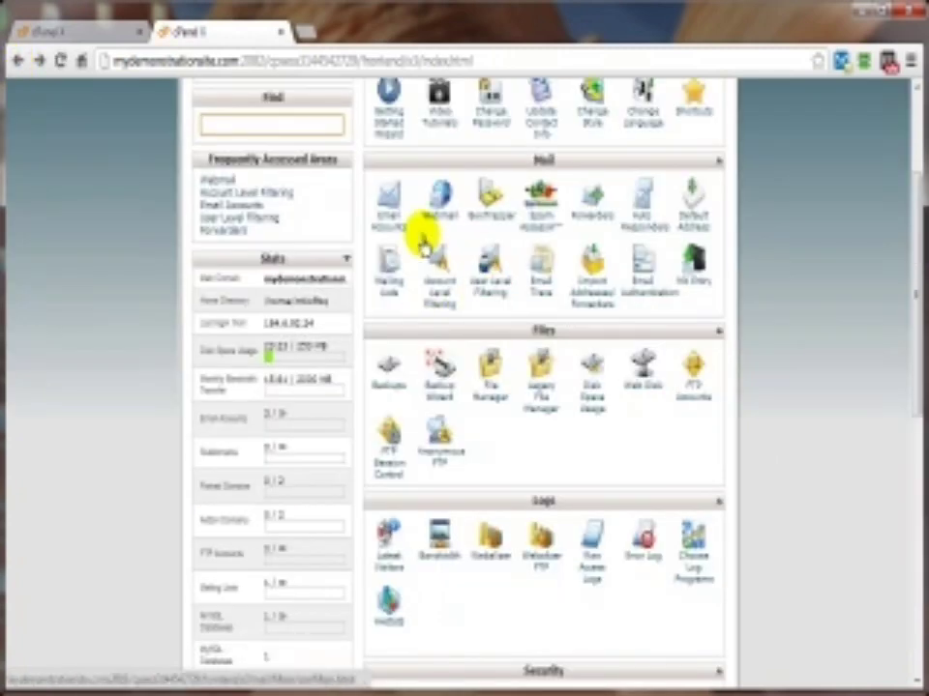
click(437, 225)
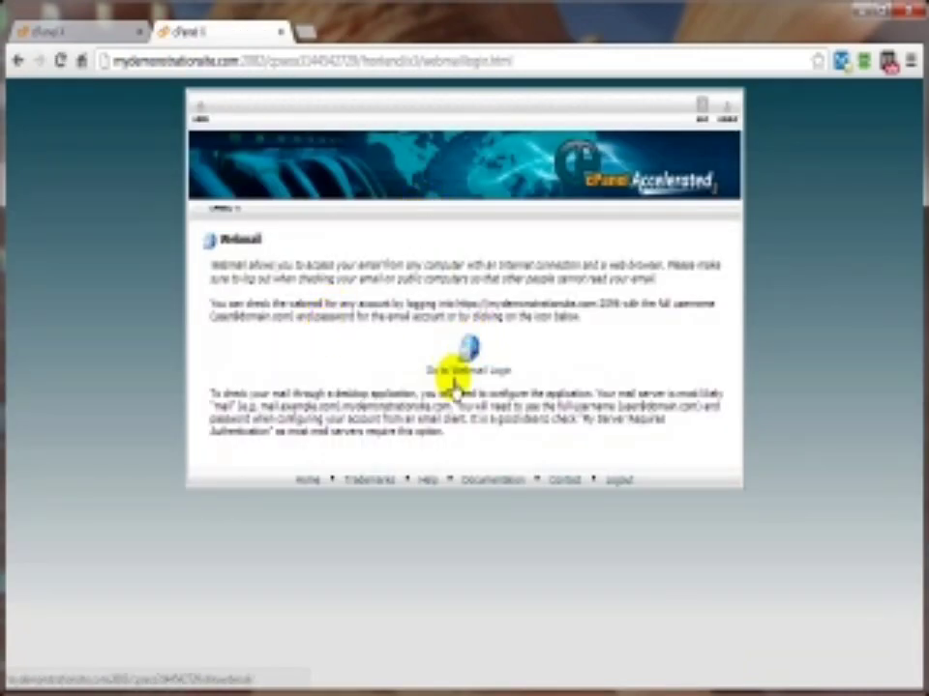
click(455, 377)
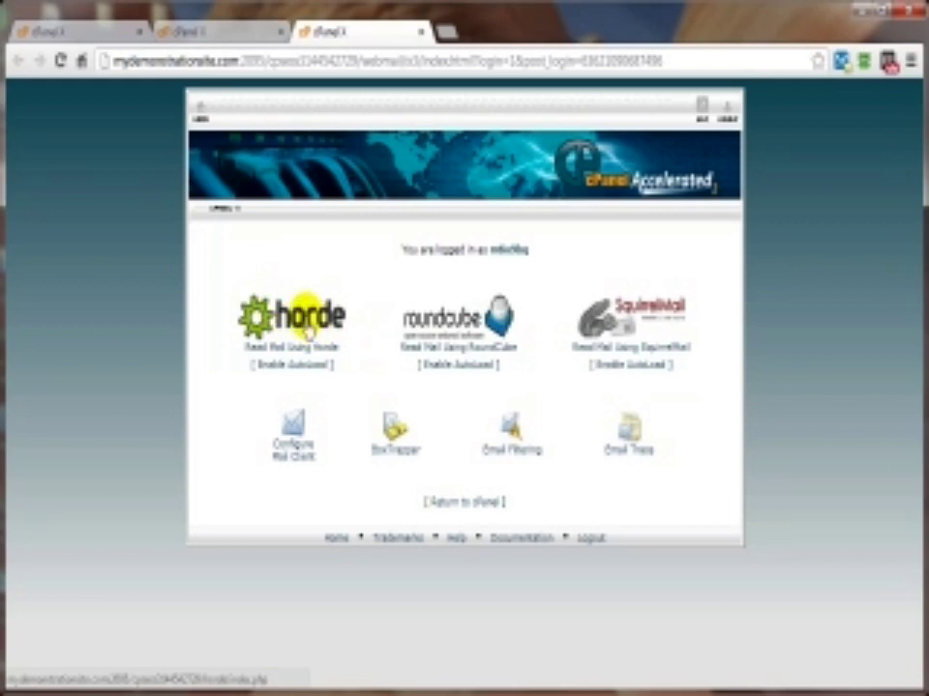
Step: Visit the Horde mail portal, then close its tab and return to the cPanel home page
click(290, 325)
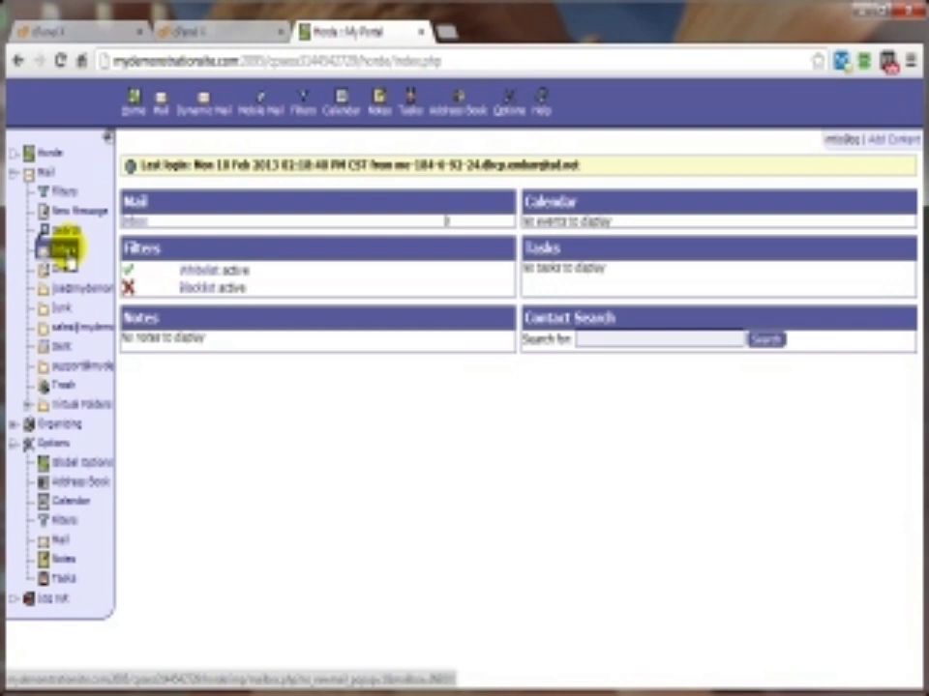
click(15, 60)
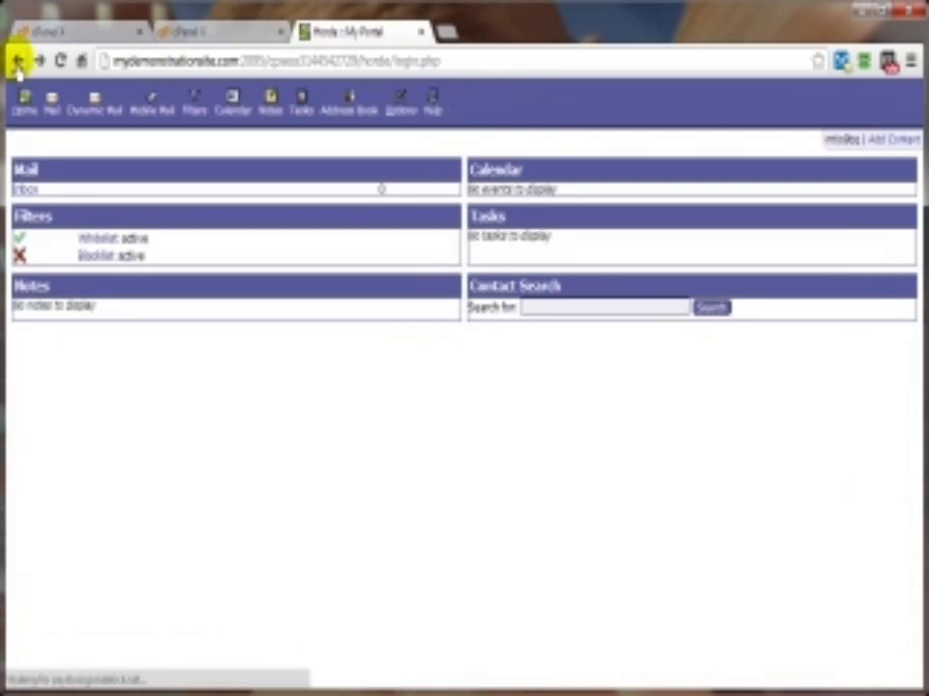
click(421, 33)
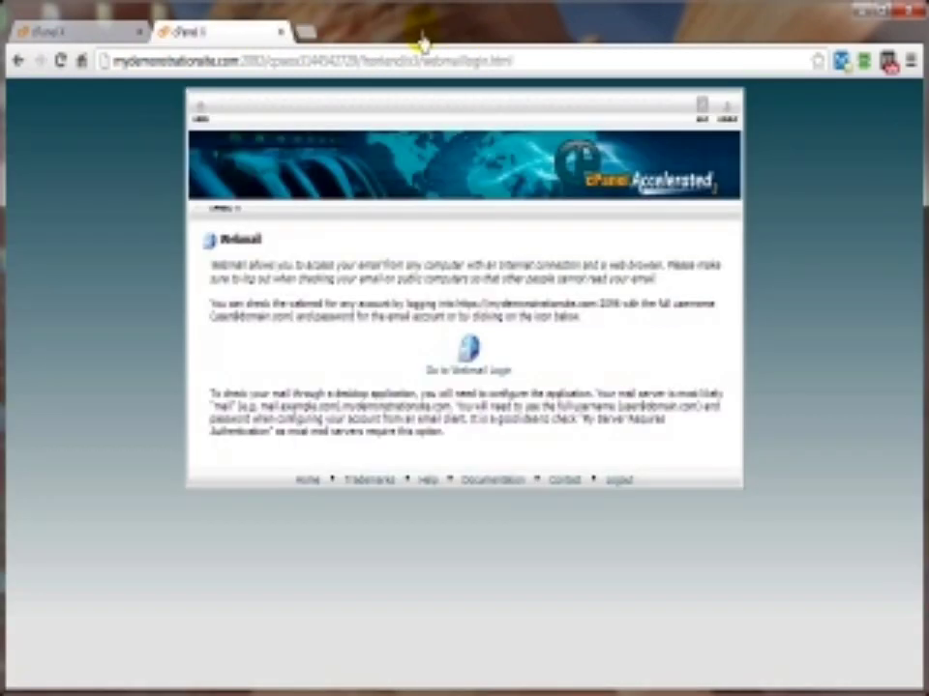
click(202, 114)
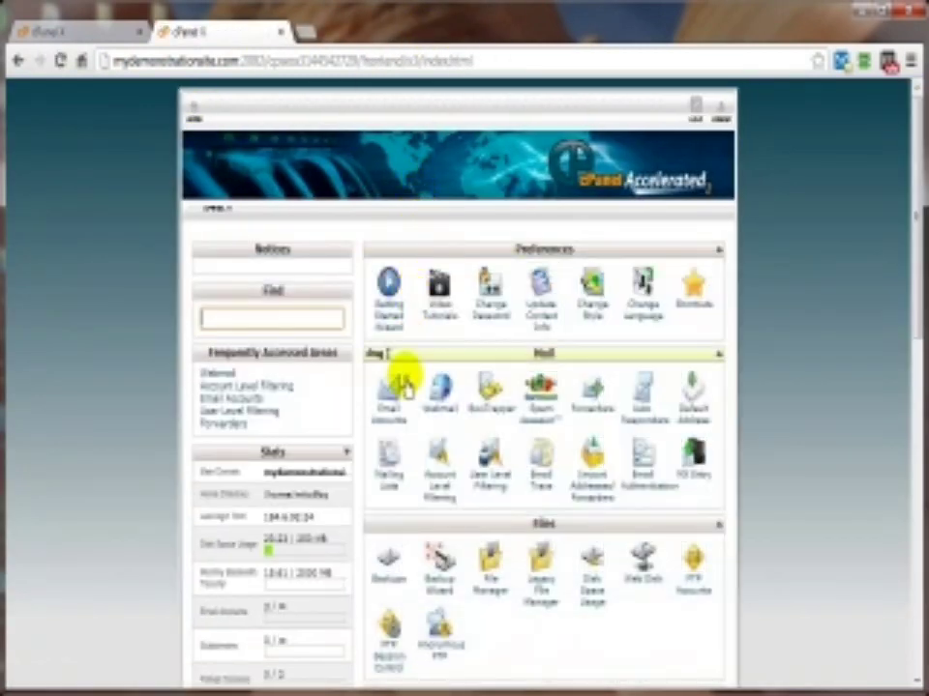
Step: From Email Accounts, open Configure Mail Client for the first mailbox and review its settings
click(384, 414)
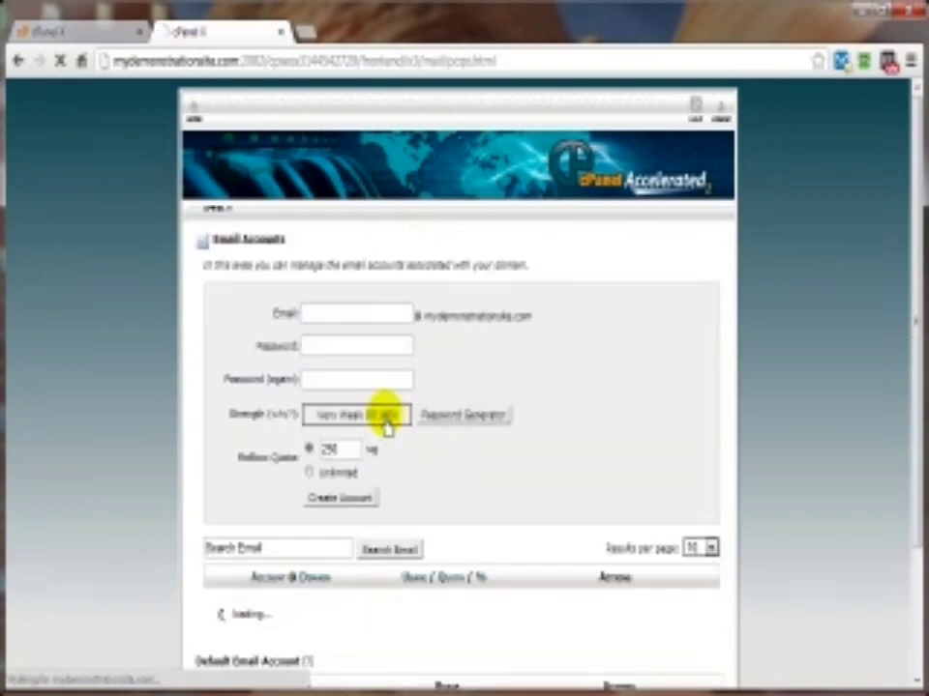
scroll(619, 546, down, 1)
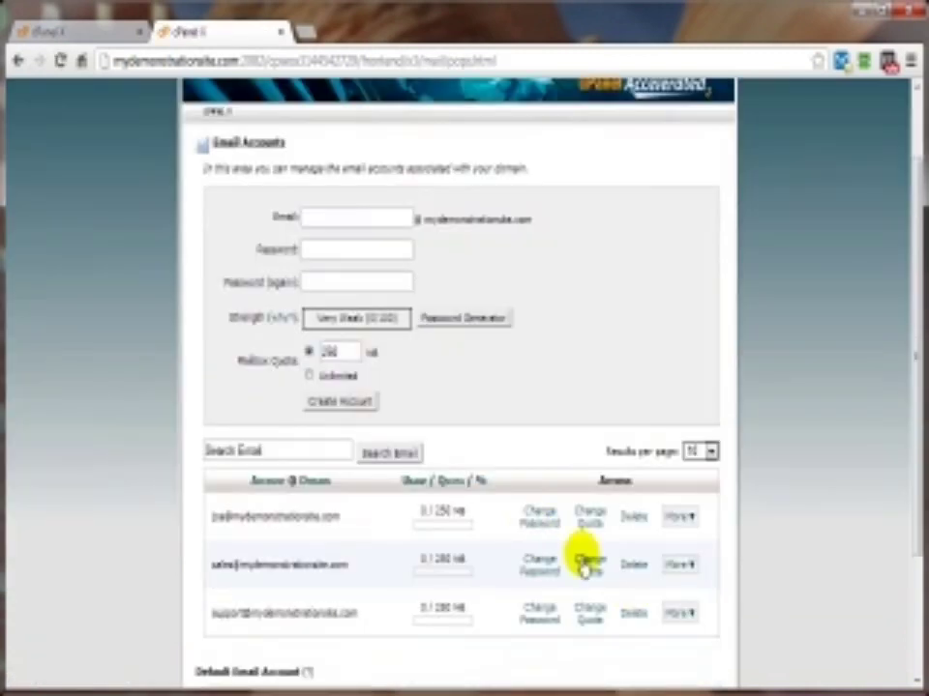
click(682, 518)
click(693, 572)
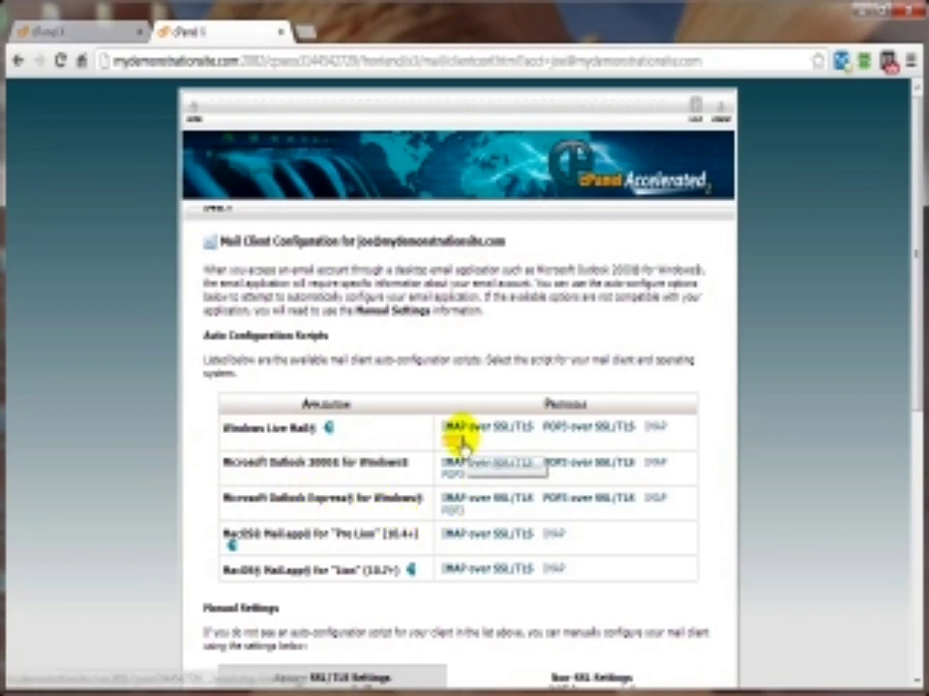
scroll(454, 440, down, 3)
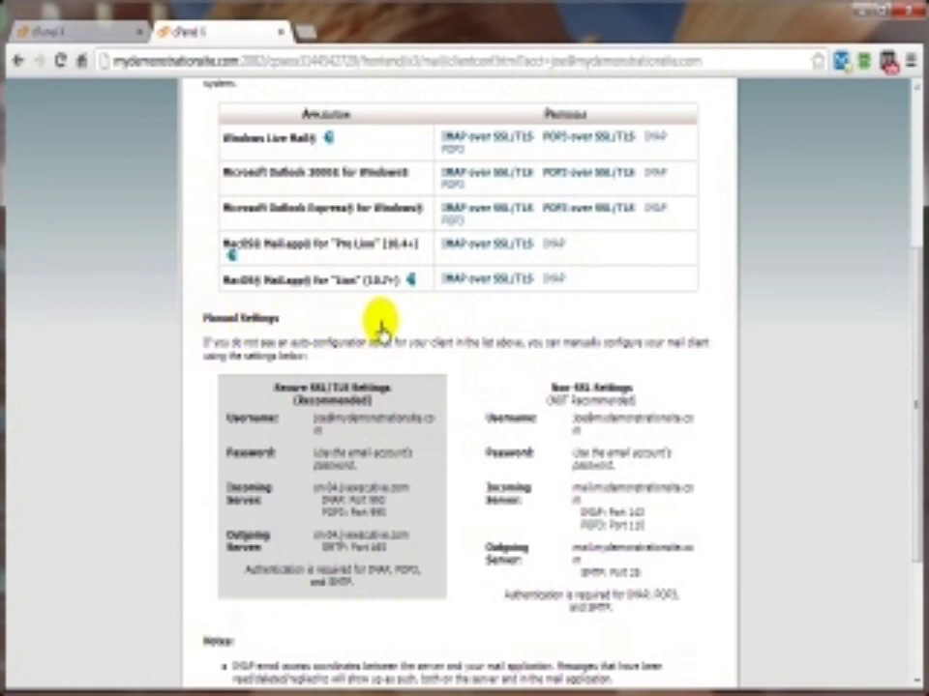
scroll(374, 348, up, 3)
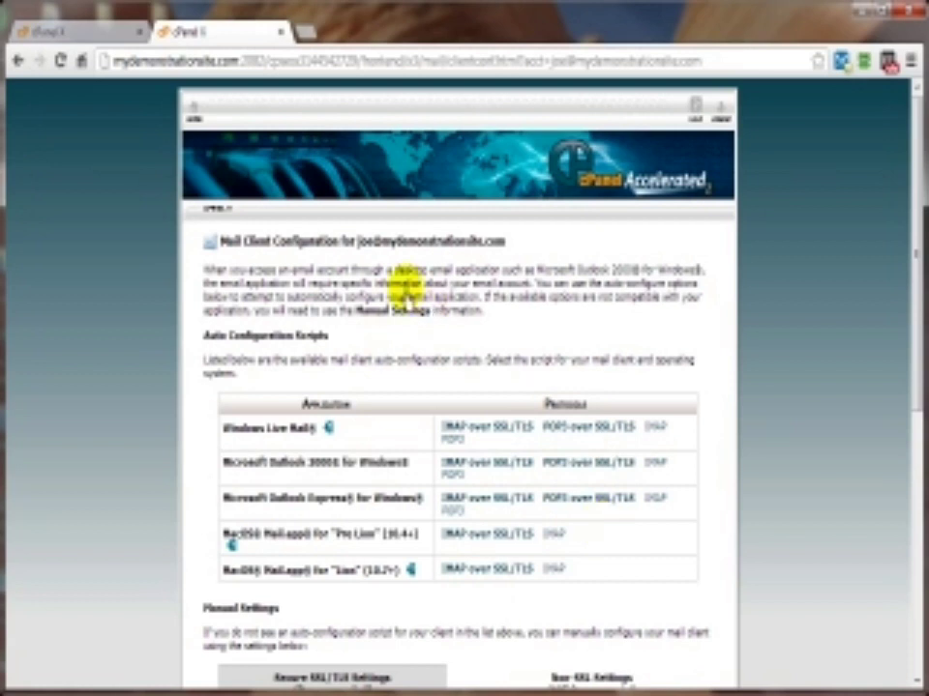
Step: Leave the mail client setup page for the cPanel home dashboard via the Home link
click(195, 114)
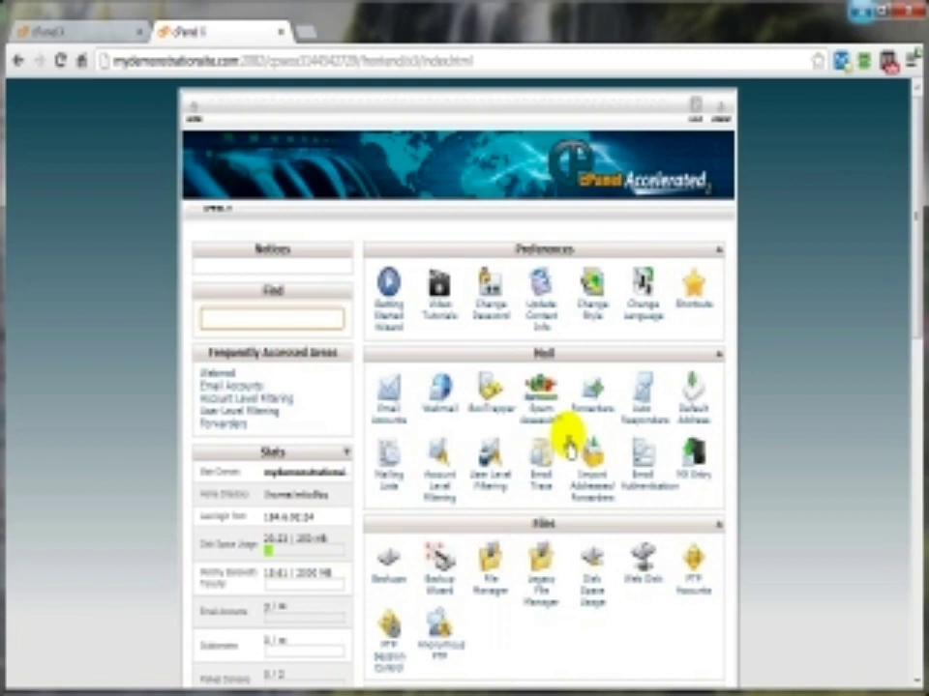
Step: Open the Forwarders page from the Mail section and begin adding a forwarder
click(585, 421)
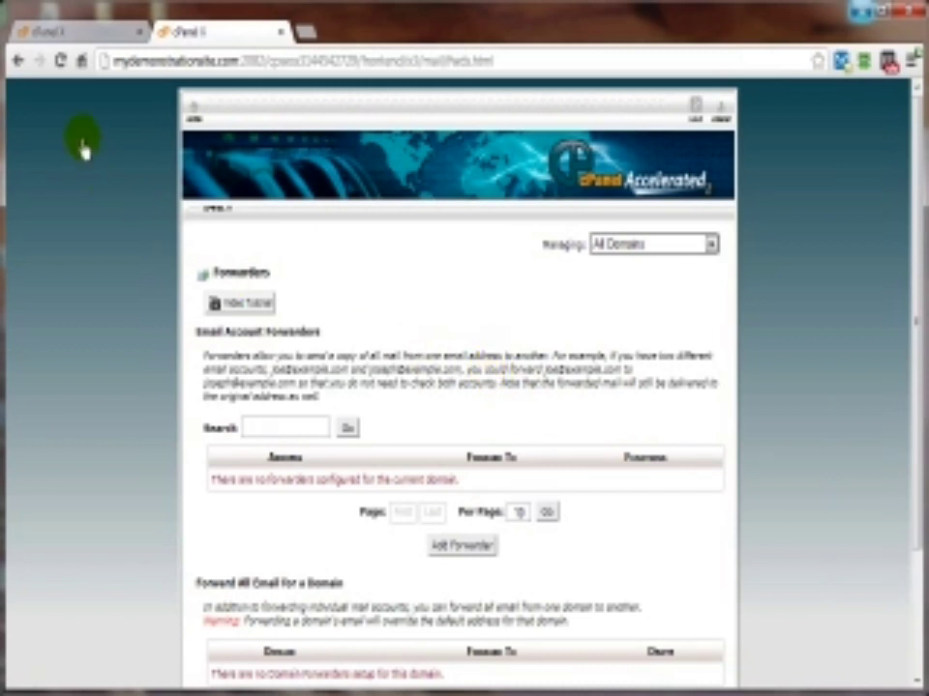
click(17, 60)
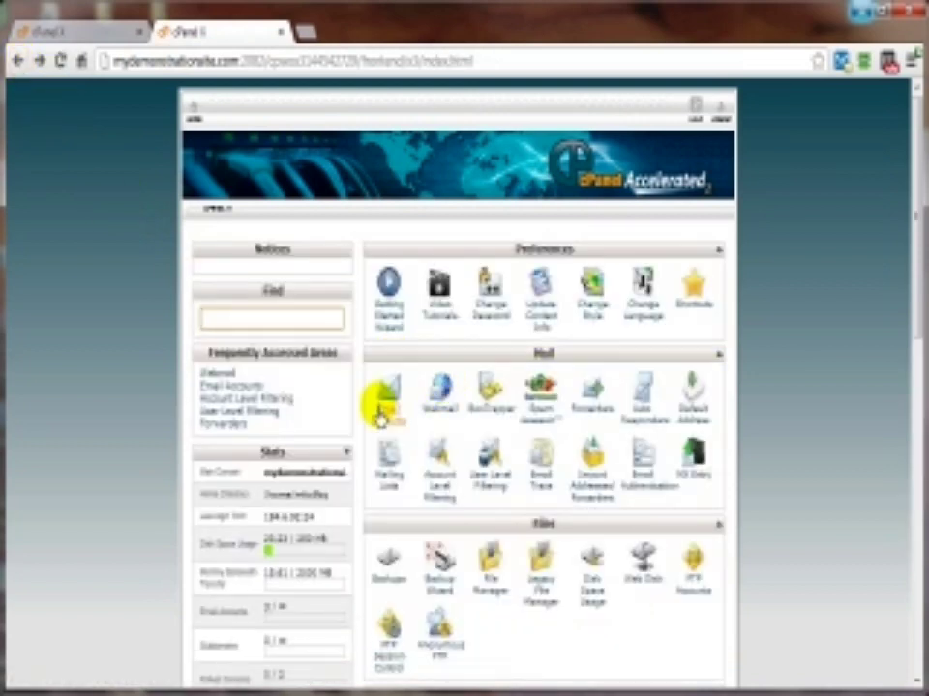
click(587, 406)
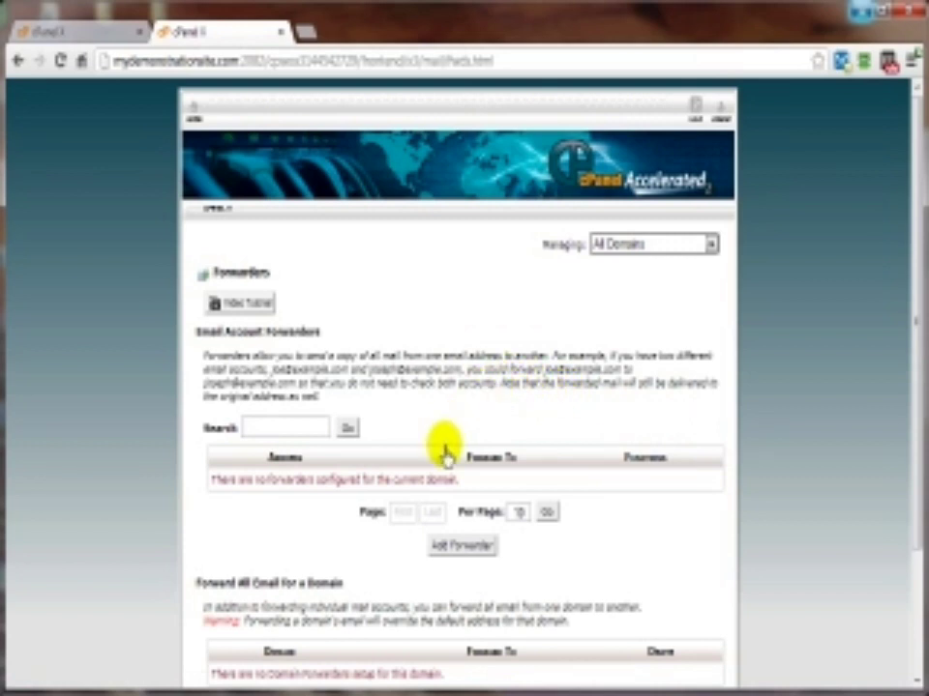
click(459, 547)
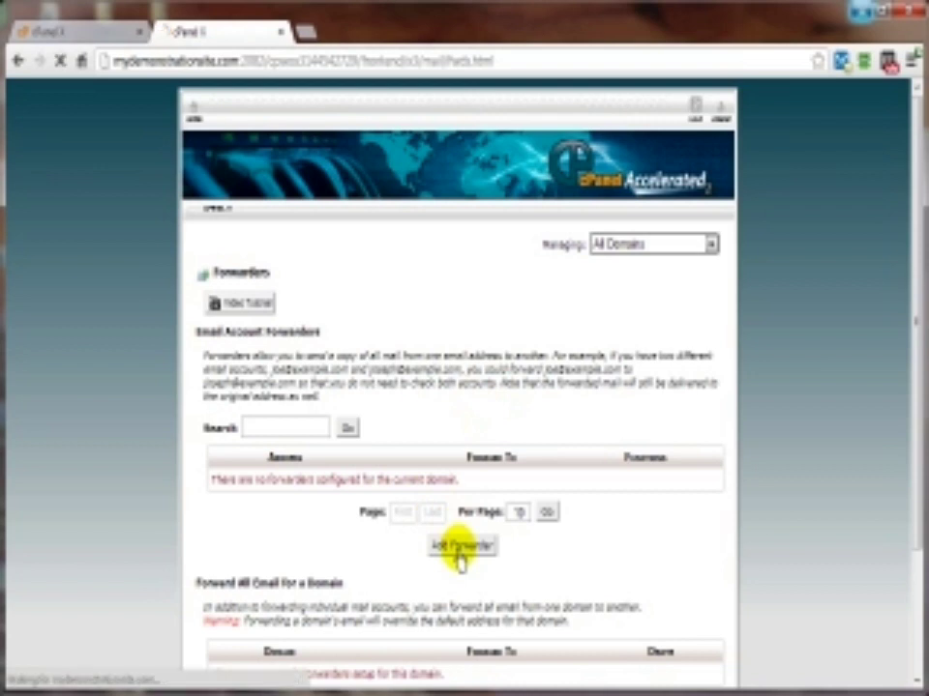
Step: Create a forwarder copying mail for a demo-site address to an external Gmail address
click(307, 334)
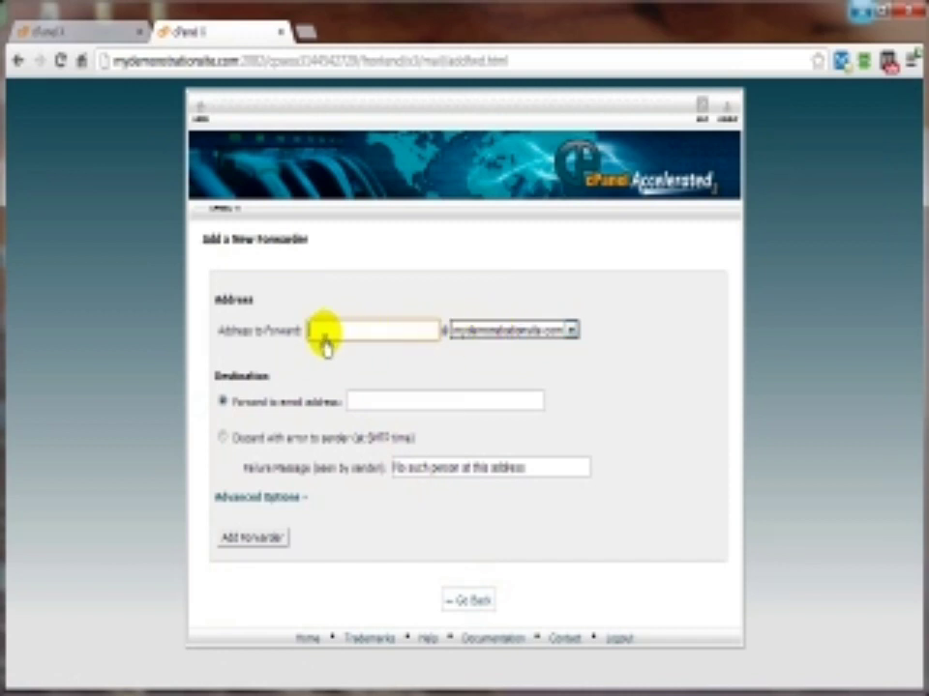
text(me)
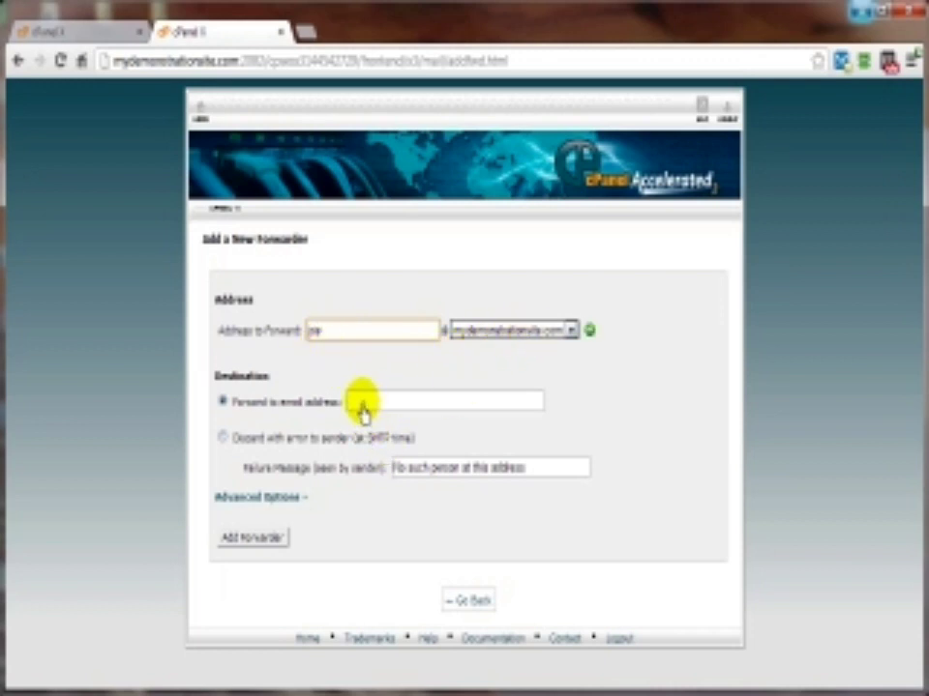
click(361, 413)
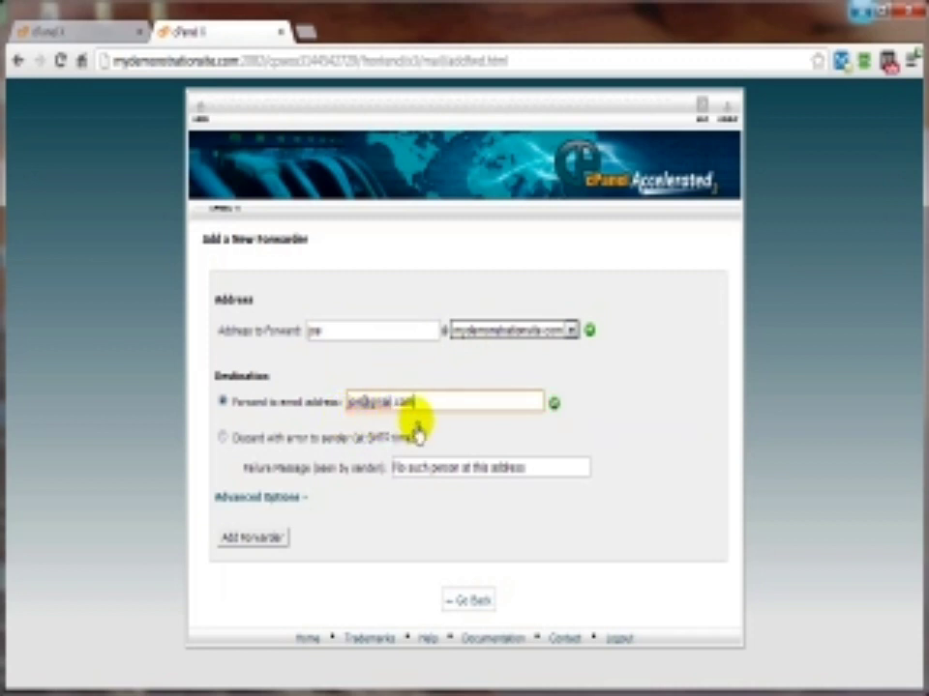
click(248, 547)
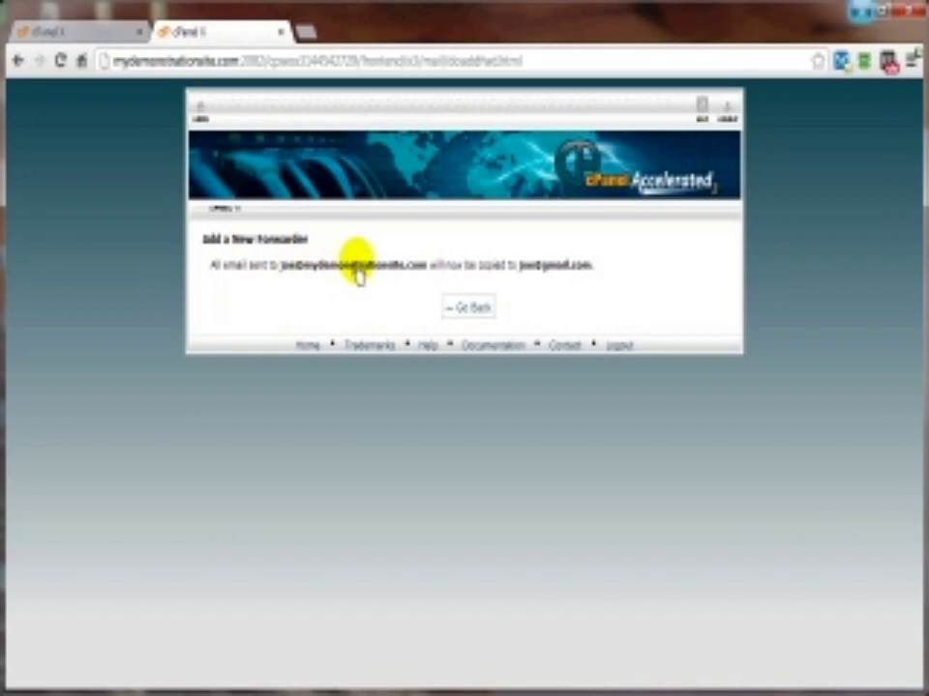
Step: Return to the Forwarders list to see the new forwarder
click(467, 307)
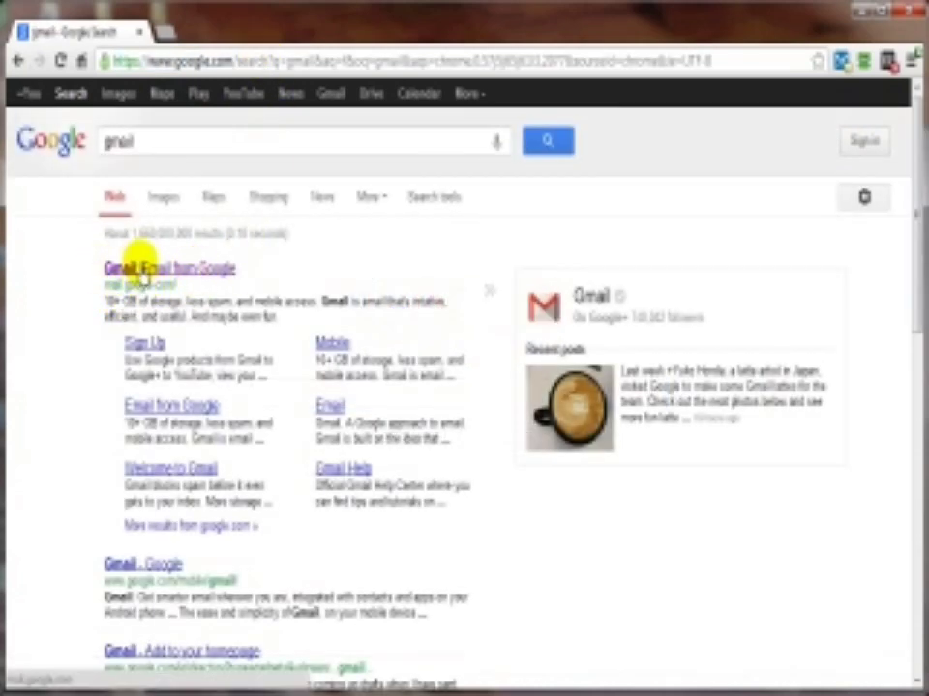
Step: Follow the Gmail result to its sign-in page and start creating a new Google account
click(147, 270)
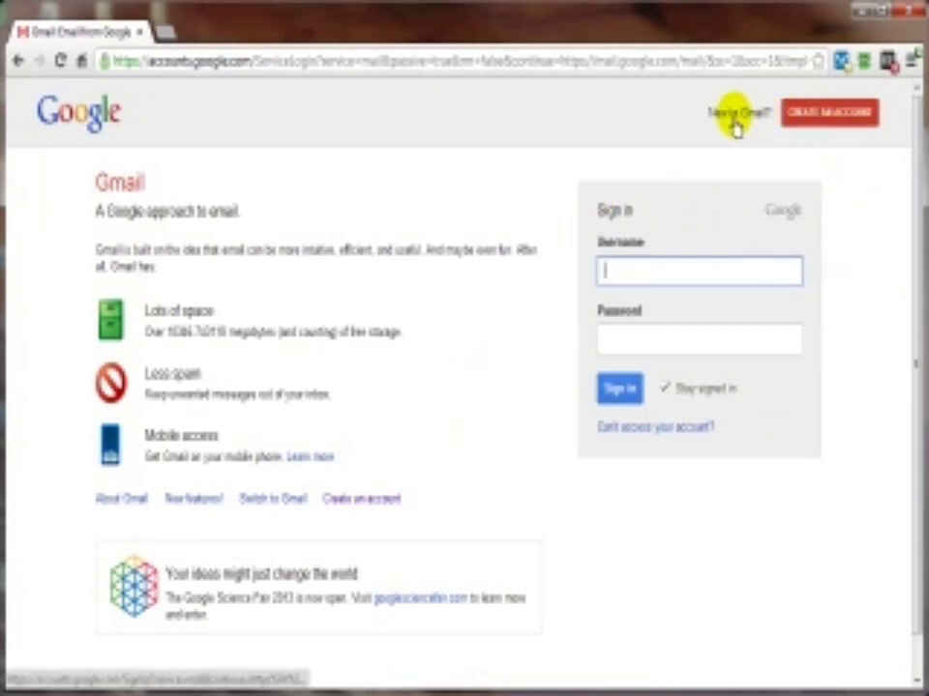
click(829, 113)
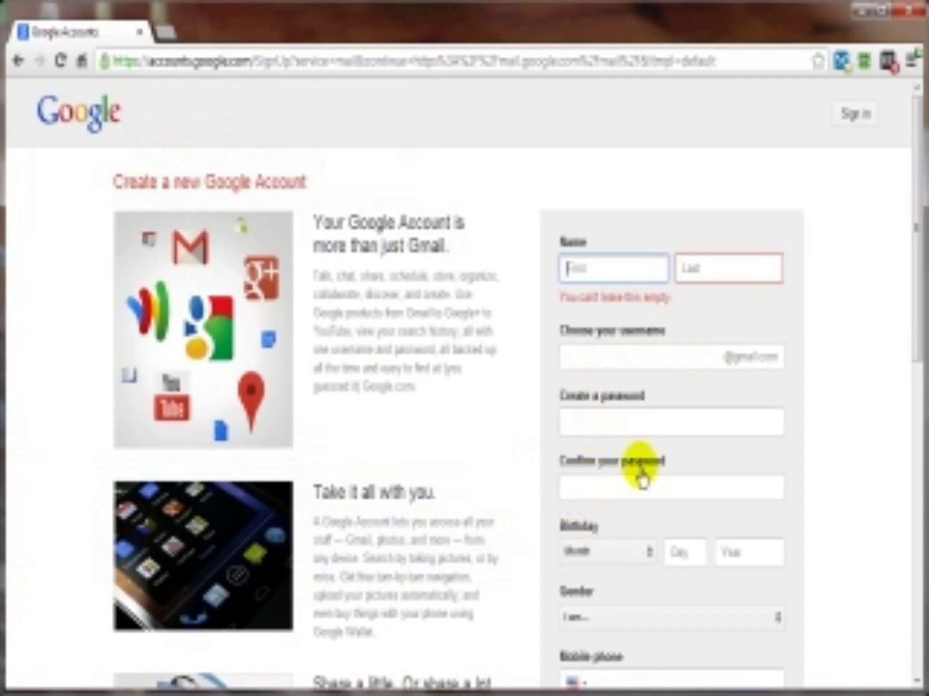
Step: Complete the Google sign-up form with gender Male, accept the terms, and submit it
scroll(634, 475, down, 2)
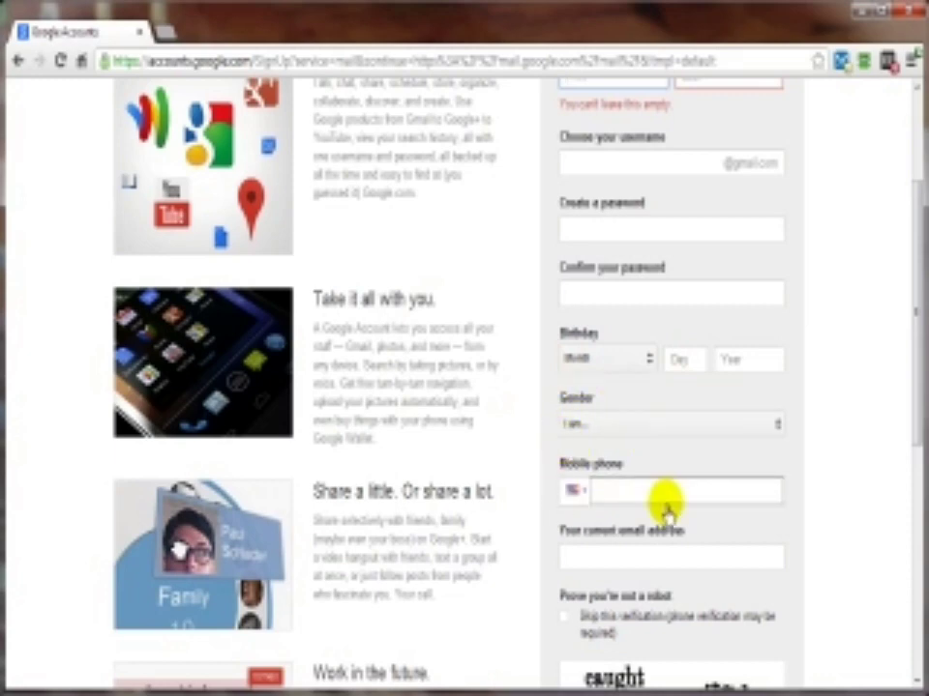
scroll(666, 503, down, 3)
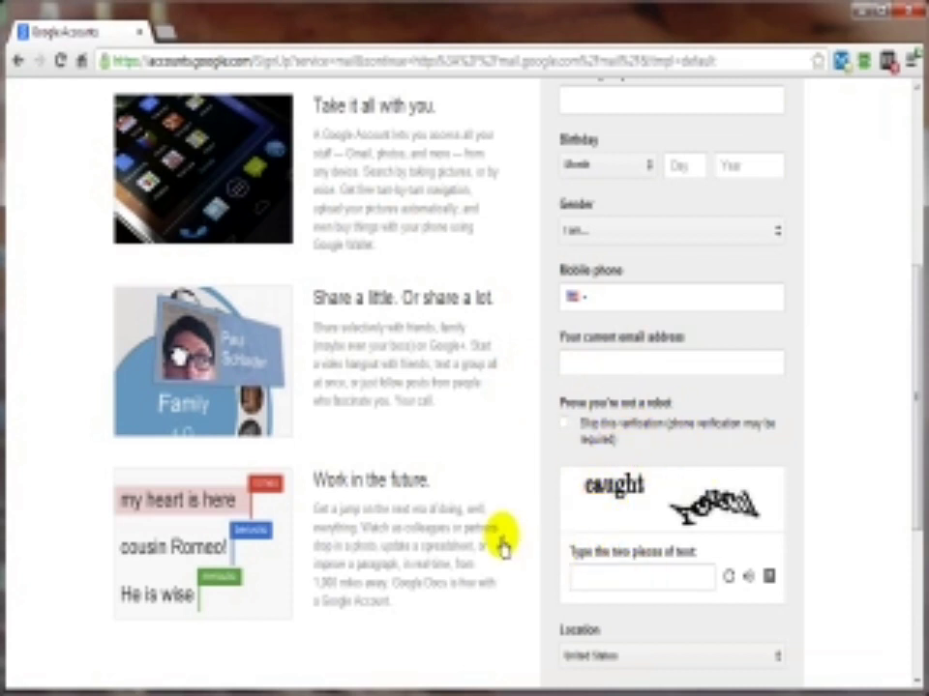
scroll(501, 547, down, 3)
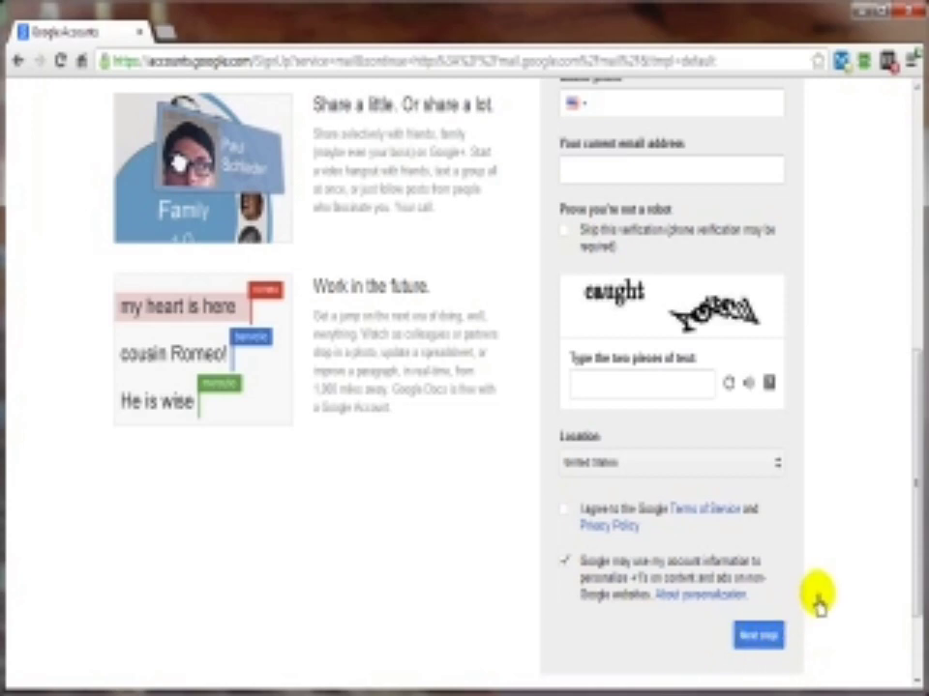
scroll(822, 609, up, 8)
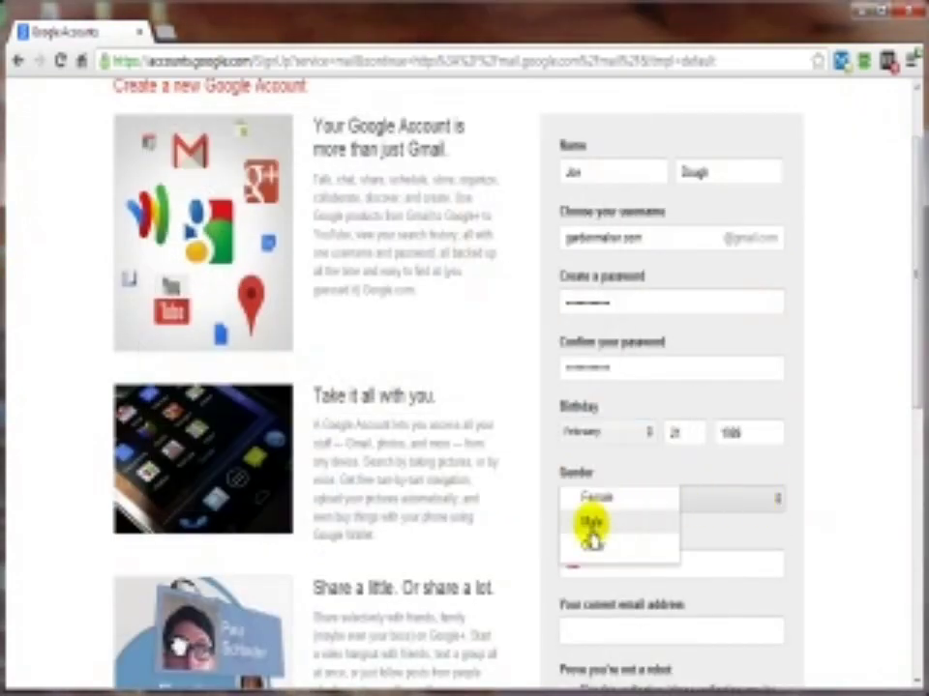
click(591, 522)
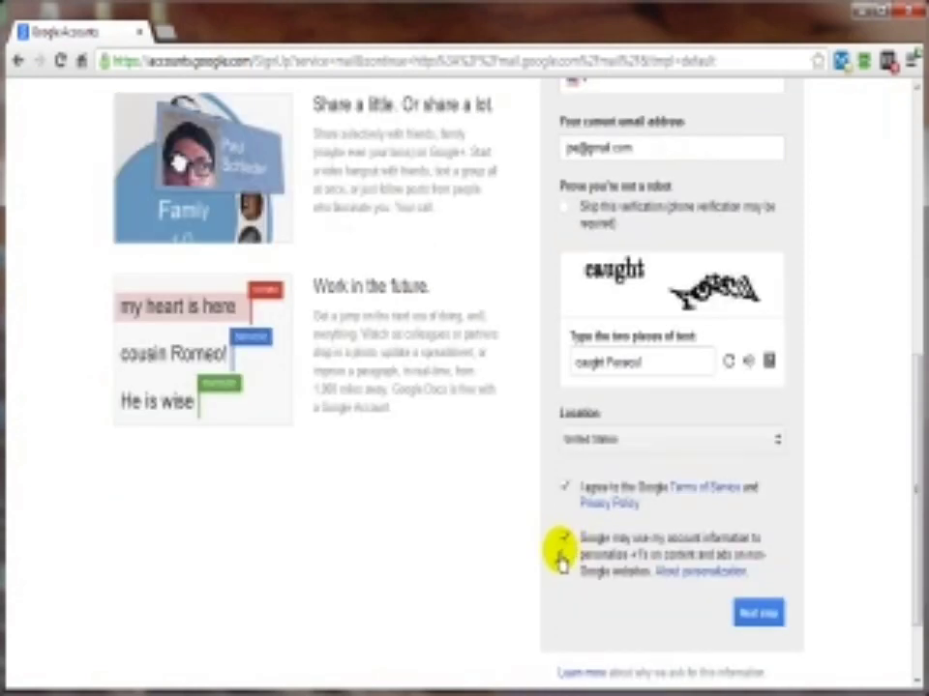
click(564, 538)
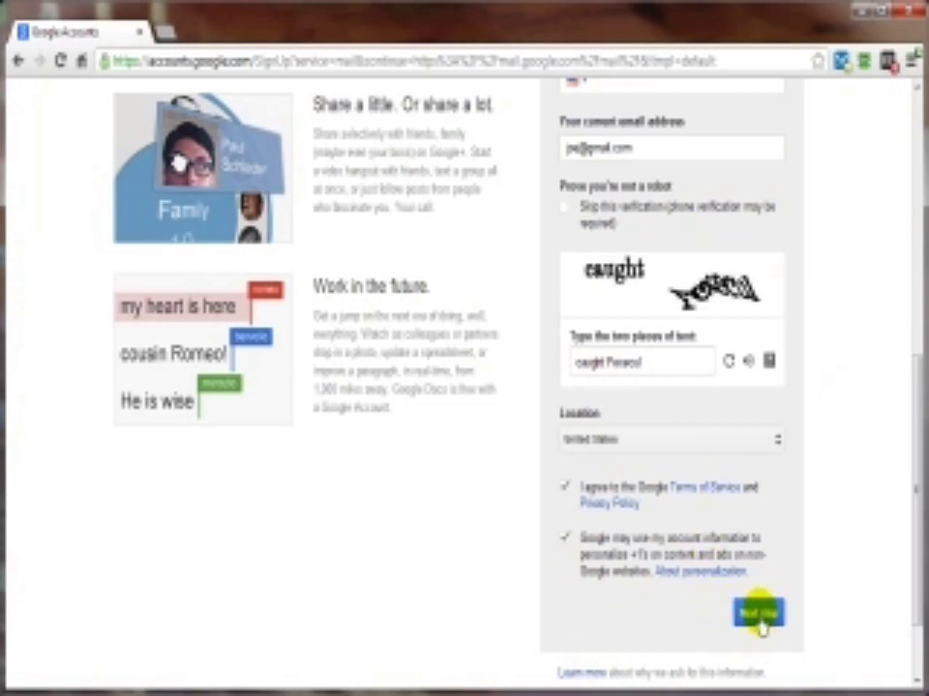
click(759, 617)
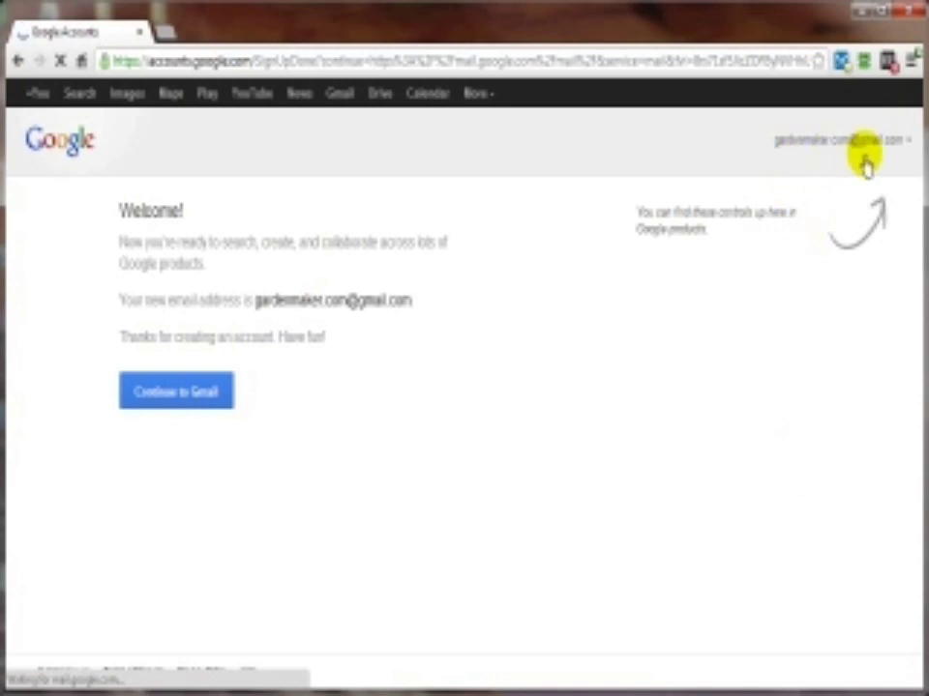
Step: Continue from the signed-in Google page to the new account's Gmail inbox
click(155, 411)
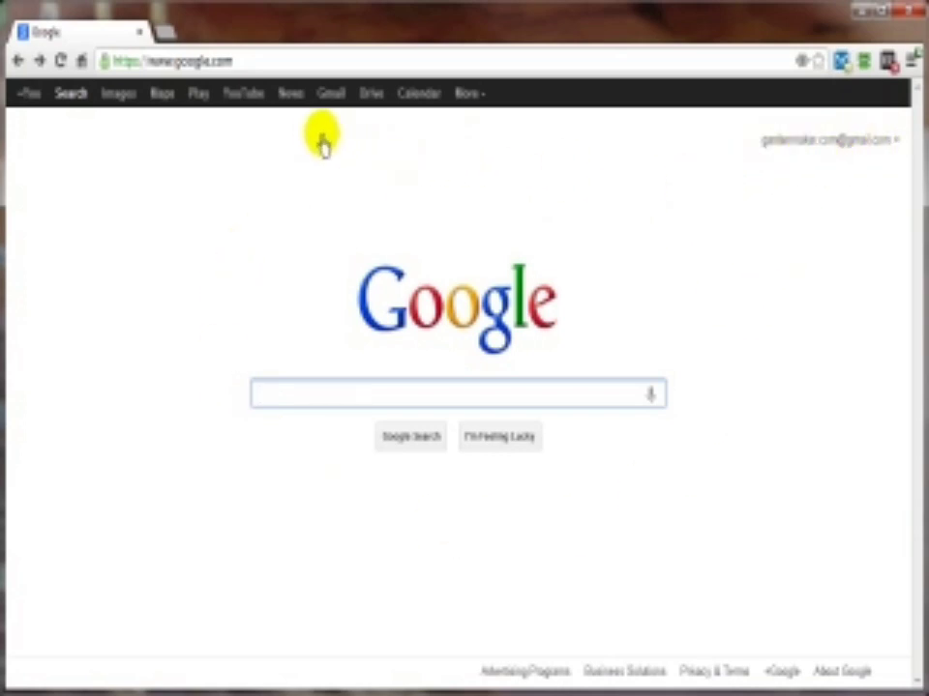
click(327, 102)
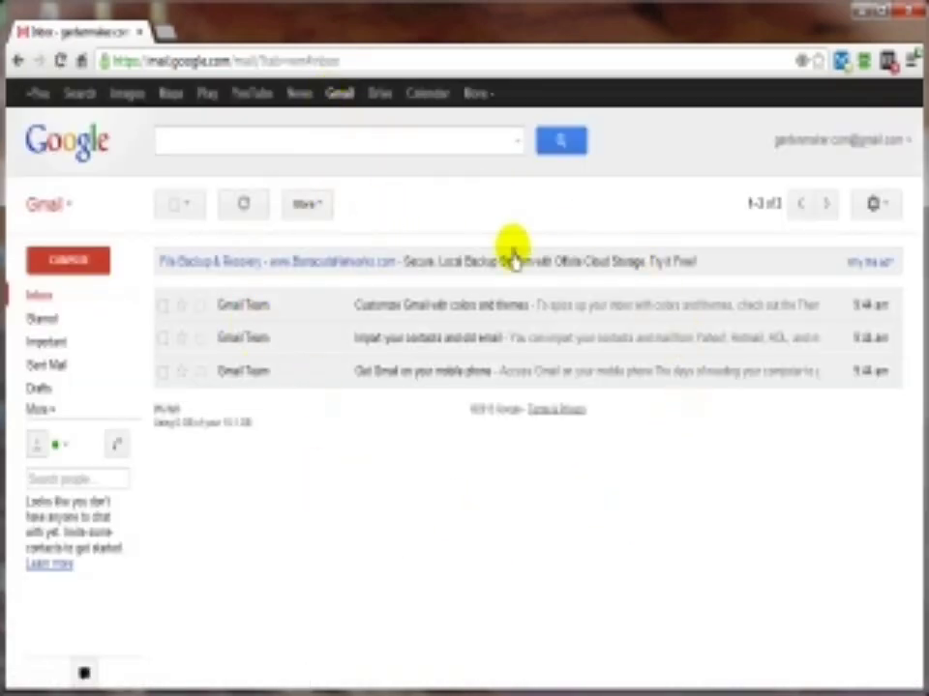
Step: Open Gmail's full Settings page from the gear menu, landing on General
click(875, 205)
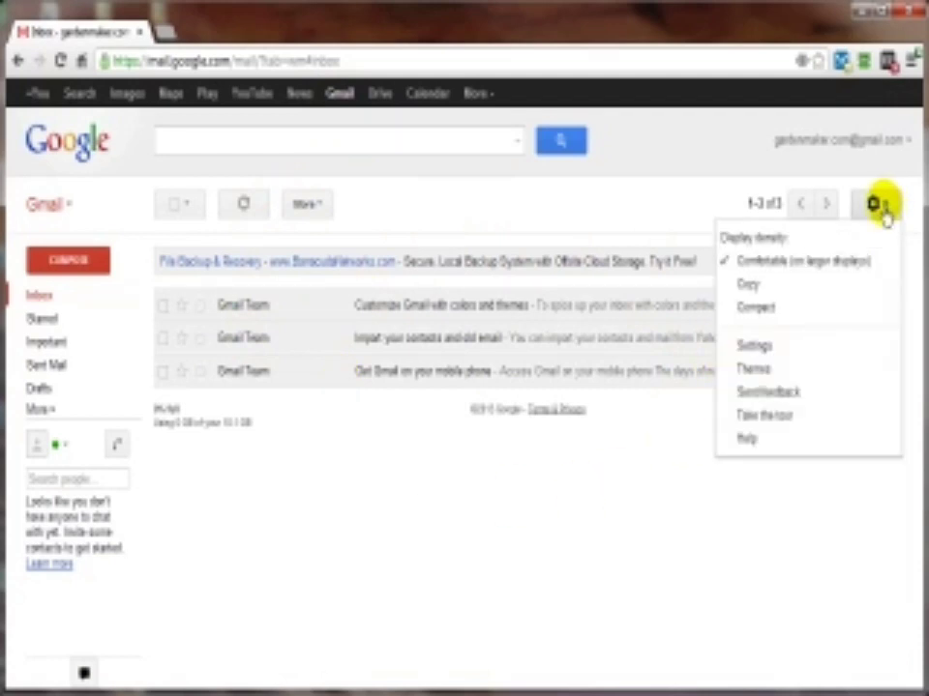
click(754, 346)
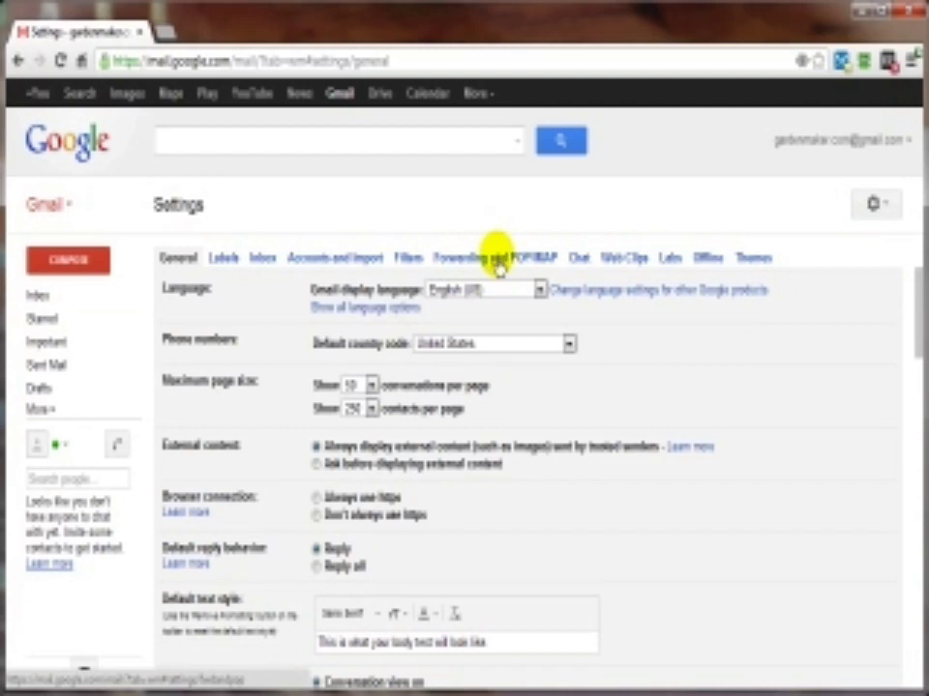
Step: Under Forwarding and POP/IMAP, add the new forwarding e-mail address and confirm it
click(498, 259)
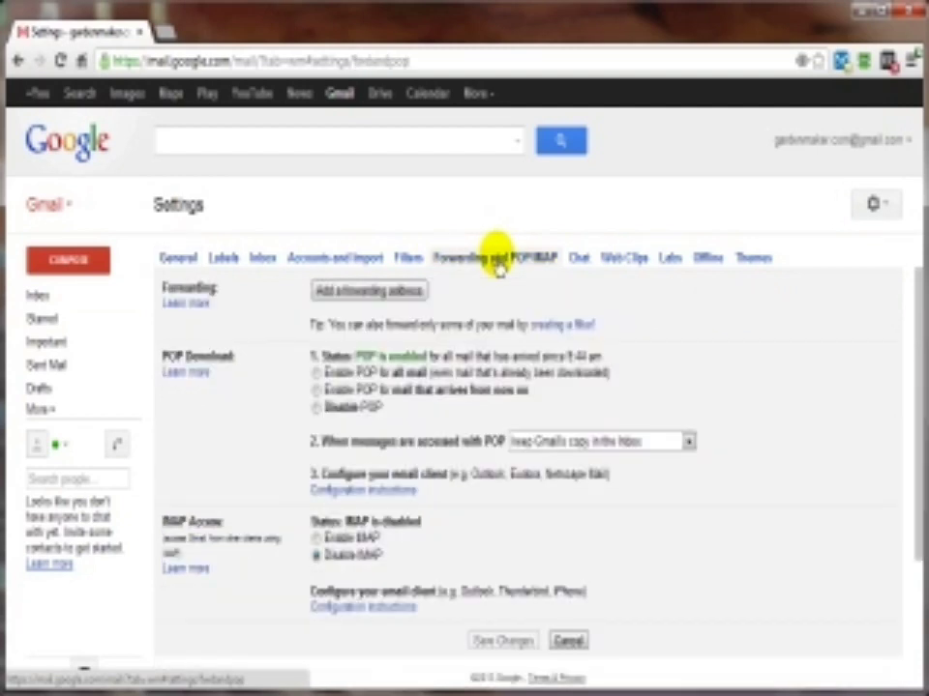
click(360, 292)
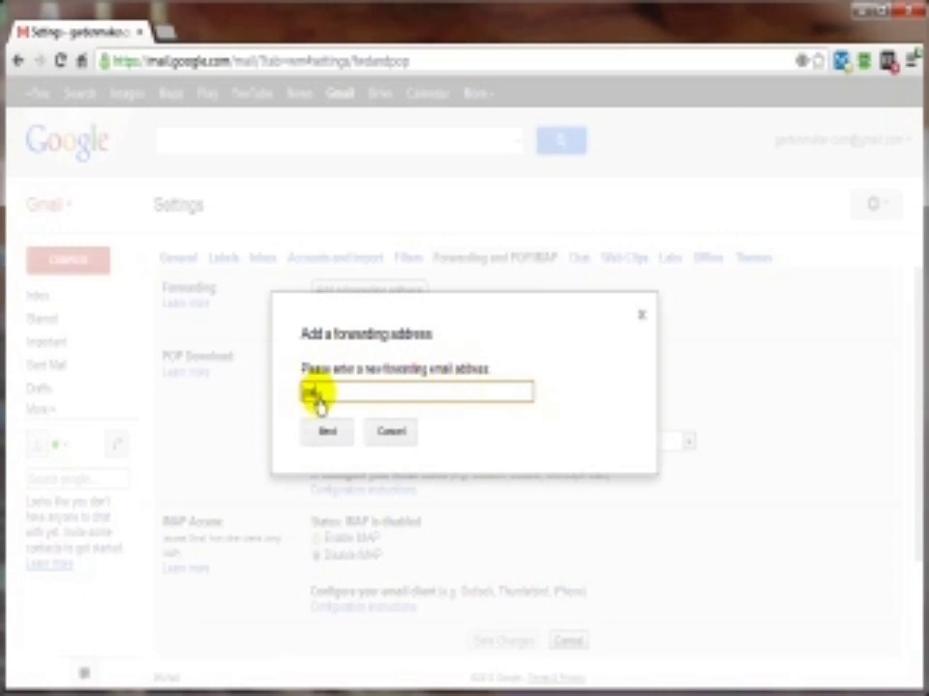
text(l.com)
click(326, 433)
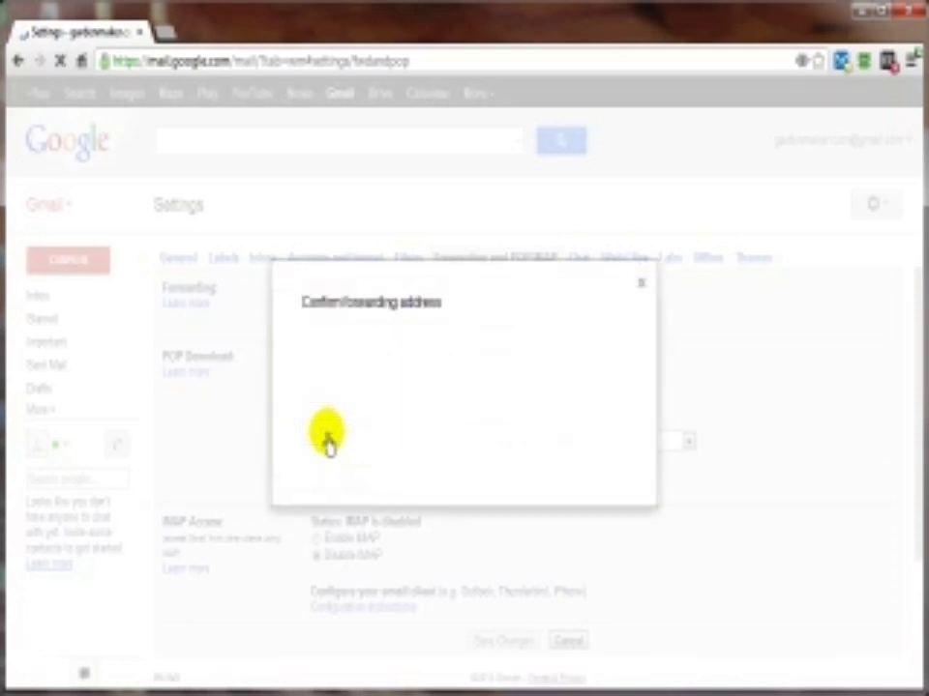
click(325, 389)
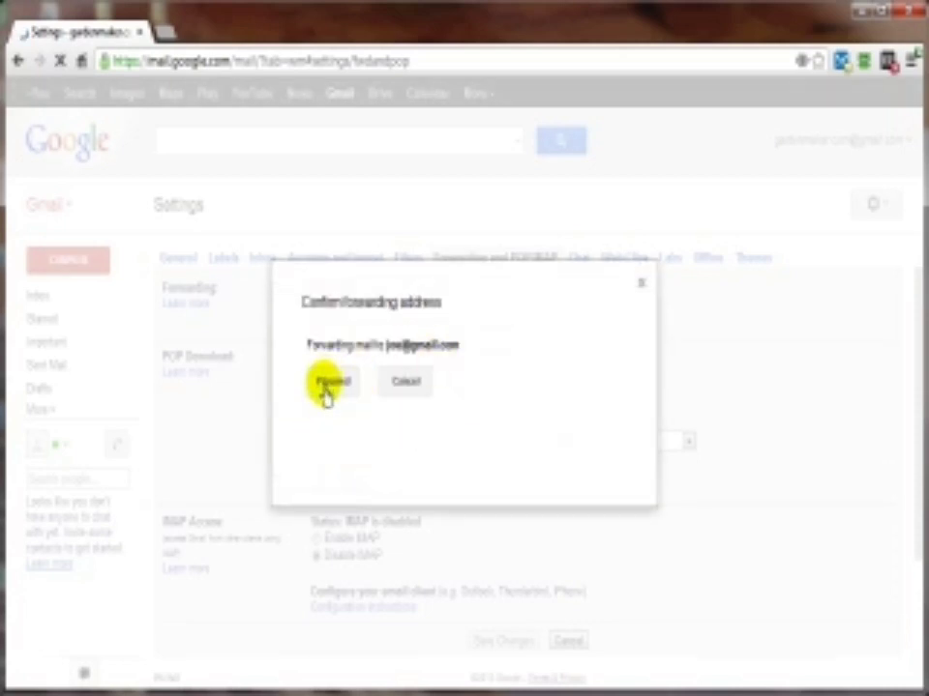
click(333, 441)
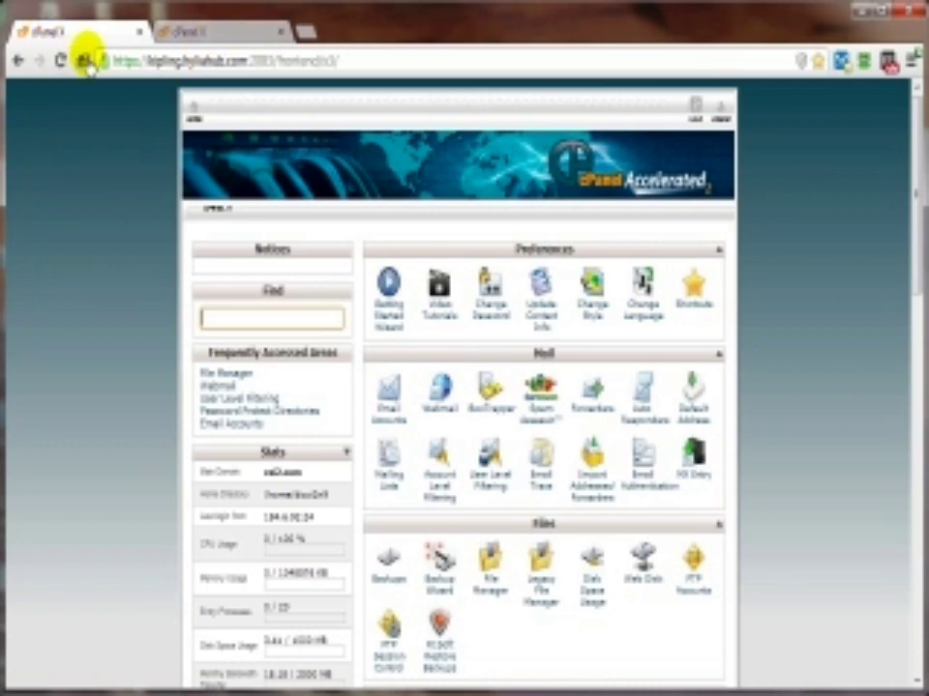
Step: Switch to the second site's cPanel tab and scroll down to its Logs section
drag(912, 223, 915, 426)
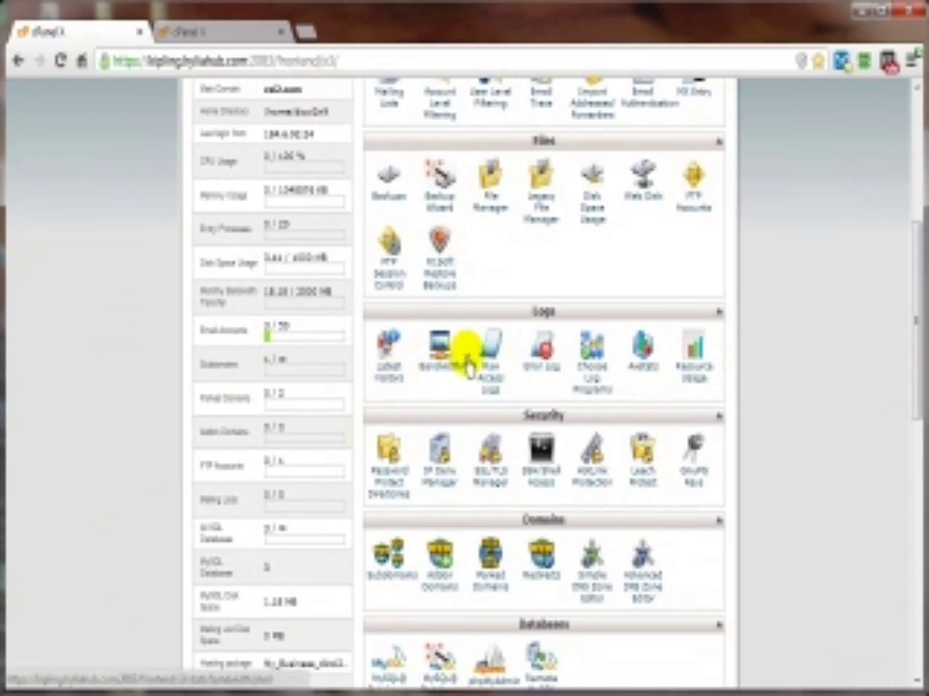
click(205, 37)
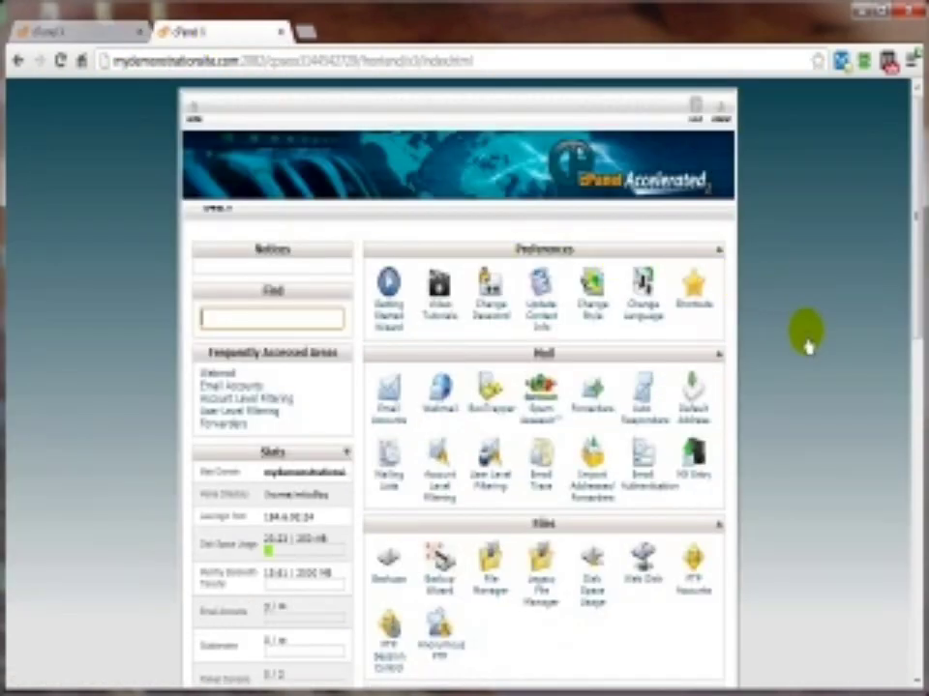
scroll(804, 341, down, 2)
scroll(803, 338, down, 1)
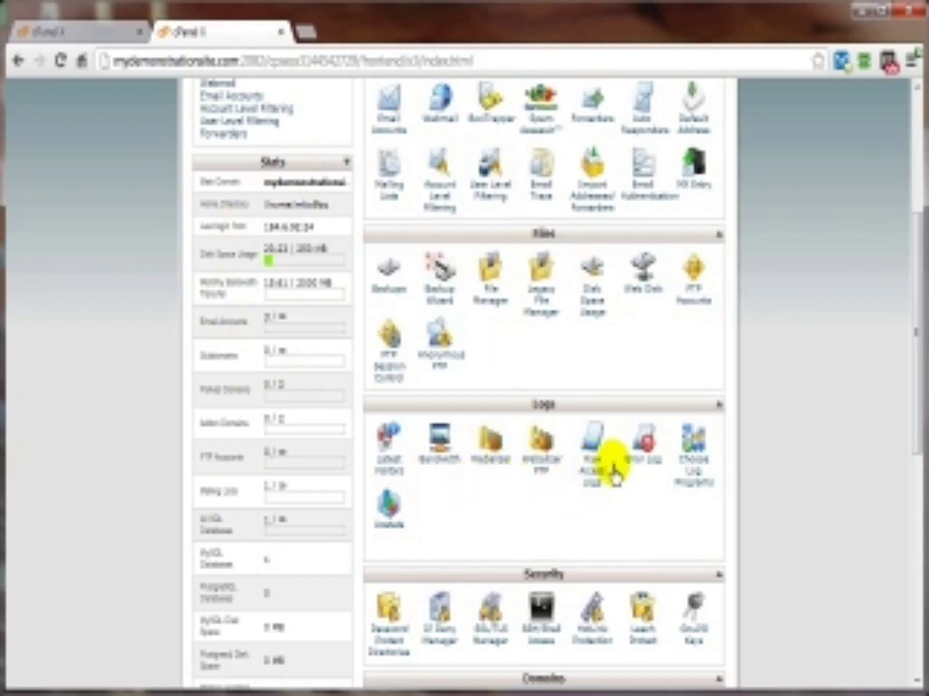
click(58, 35)
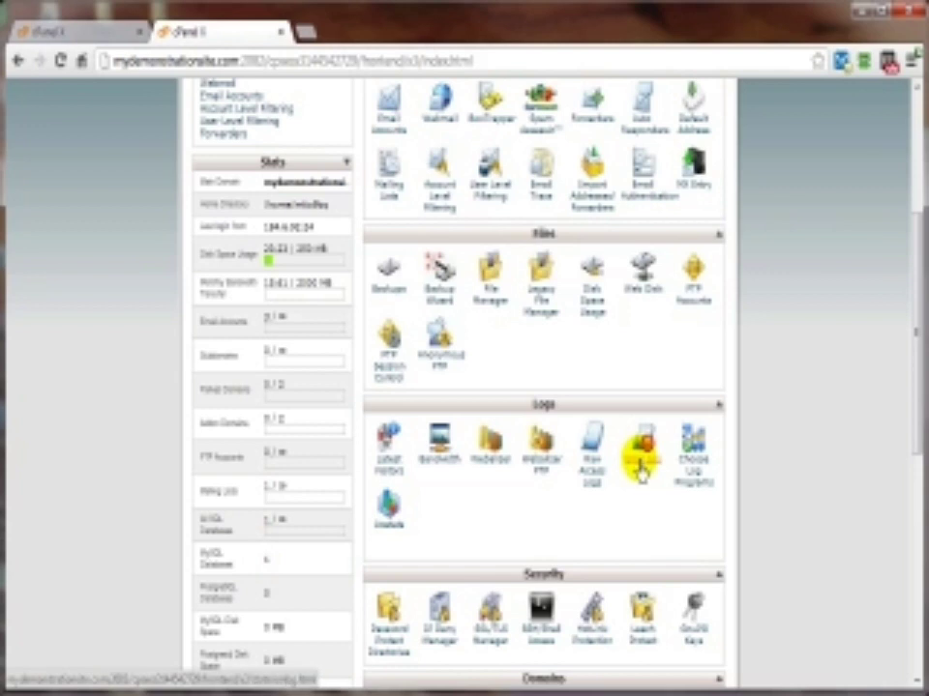
Step: Check the second site's Error Log, then return to the first site's cPanel tab
click(639, 466)
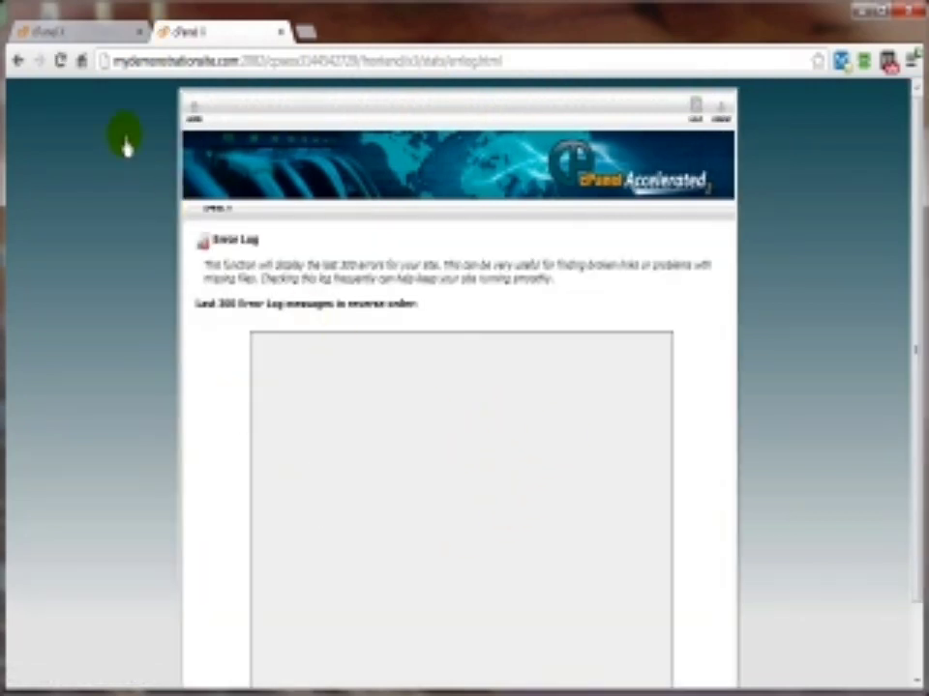
click(15, 61)
click(37, 31)
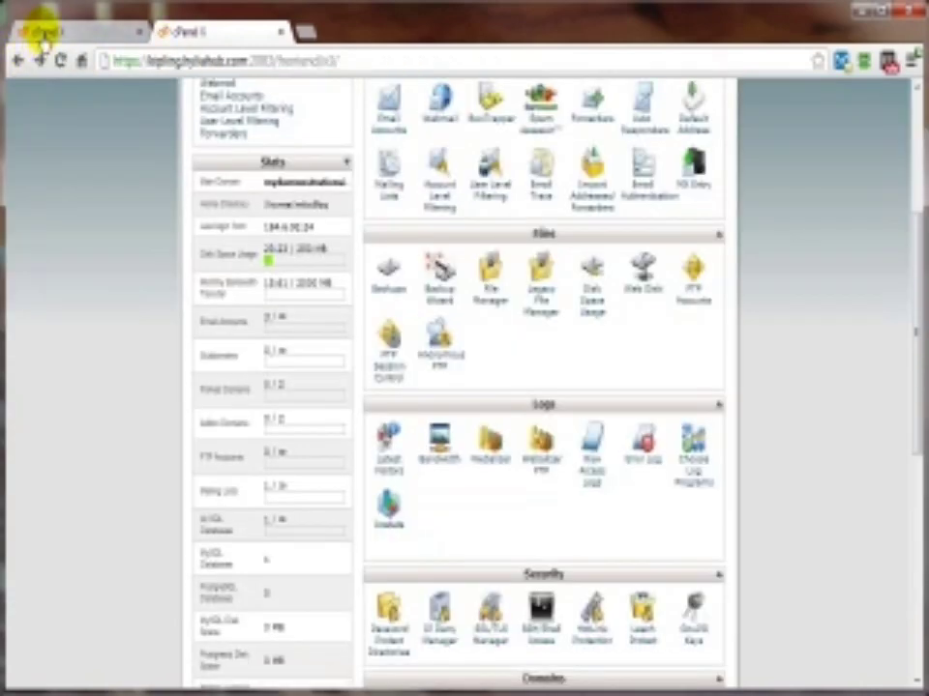
scroll(224, 311, down, 2)
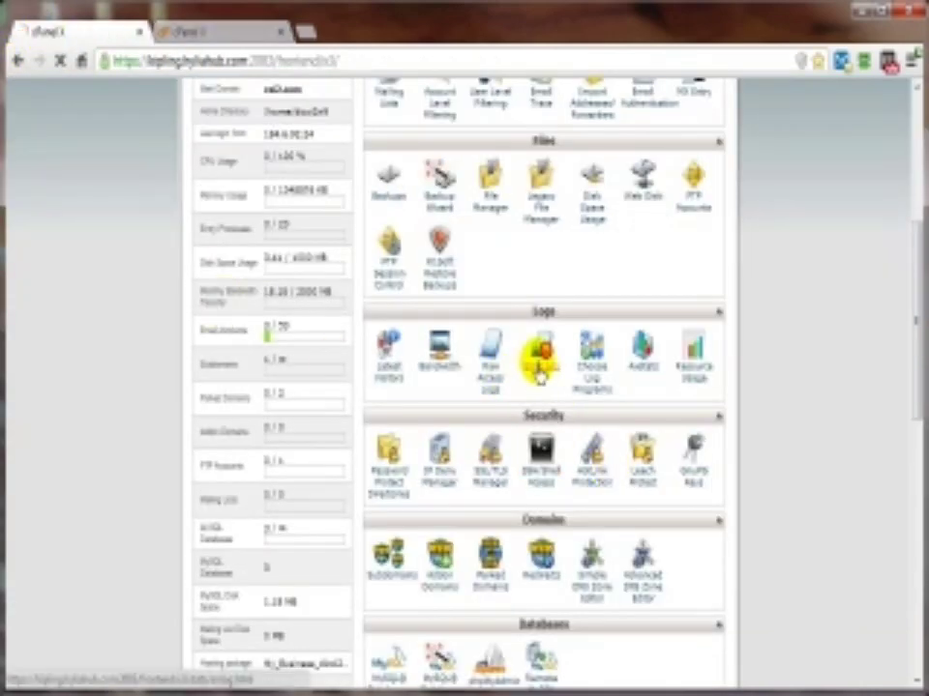
Step: Open the first site's Error Log and scroll across its last 300 error messages
click(538, 367)
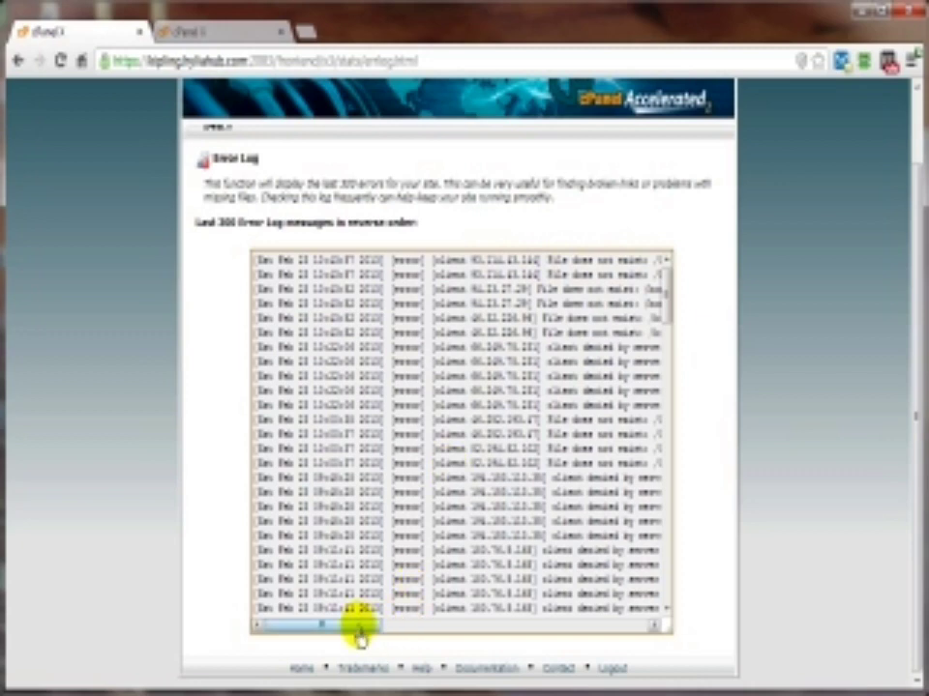
drag(358, 634, 397, 636)
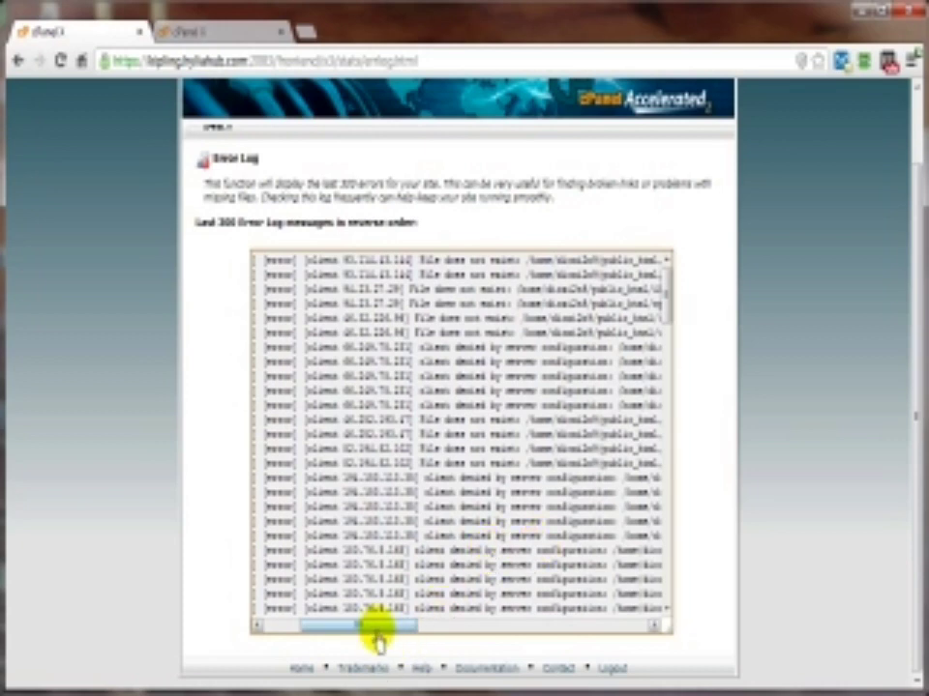
drag(373, 636, 454, 631)
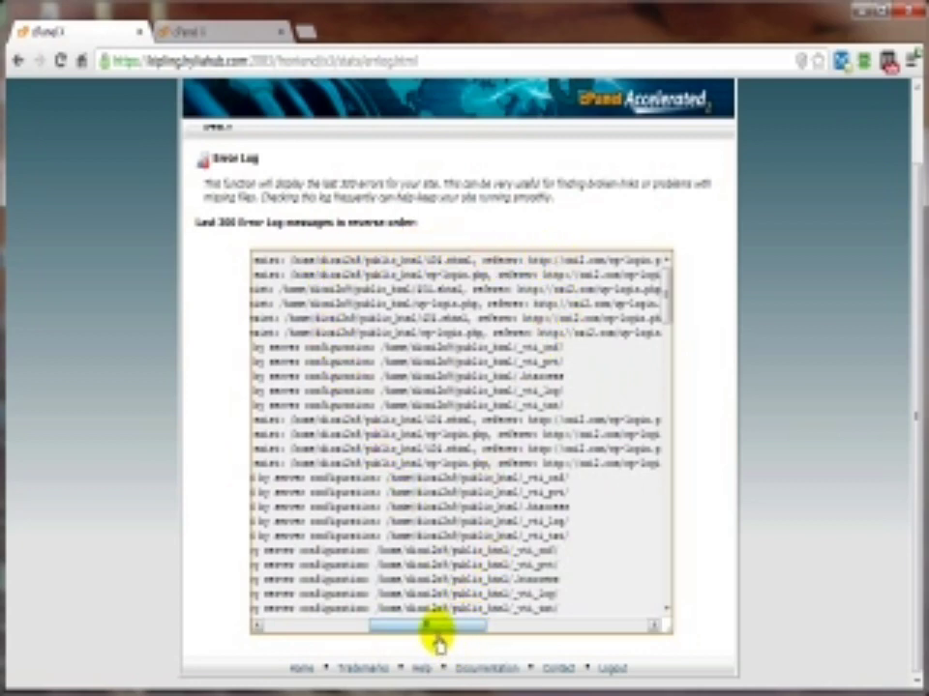
drag(436, 634, 477, 624)
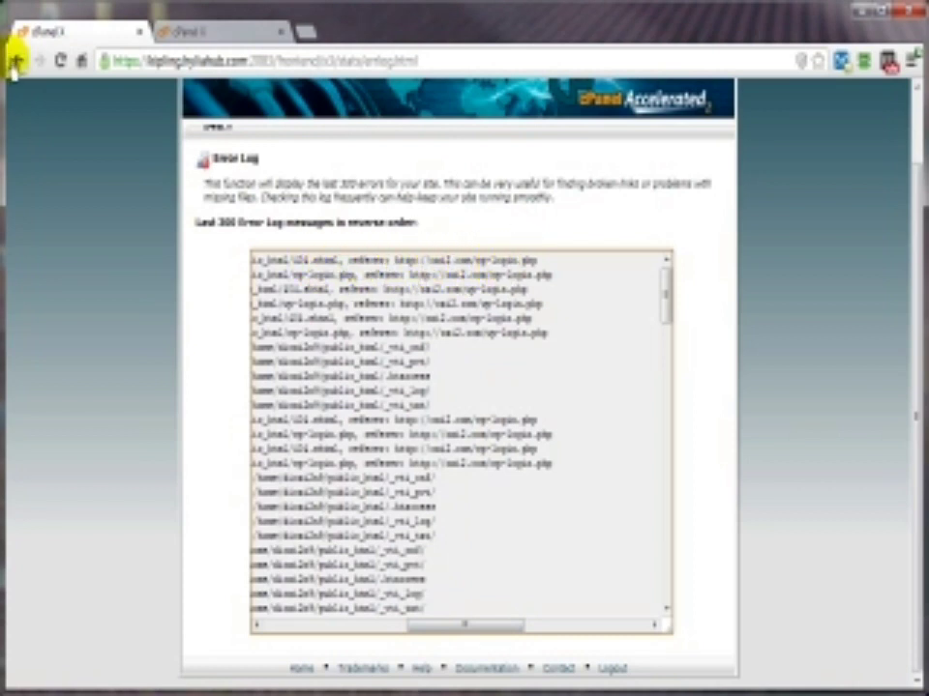
scroll(98, 315, up, 1)
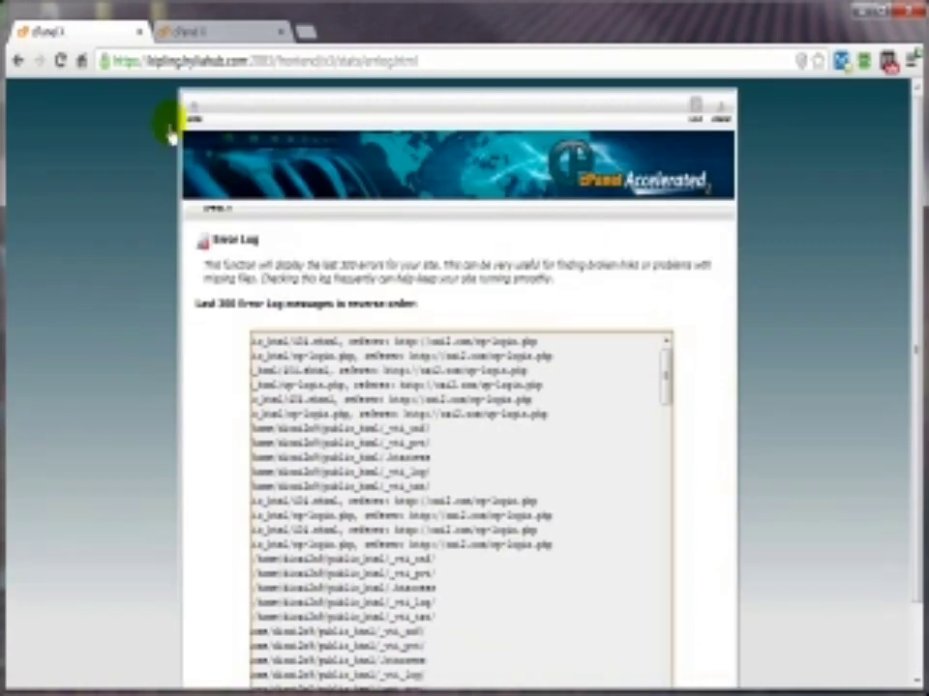
click(192, 118)
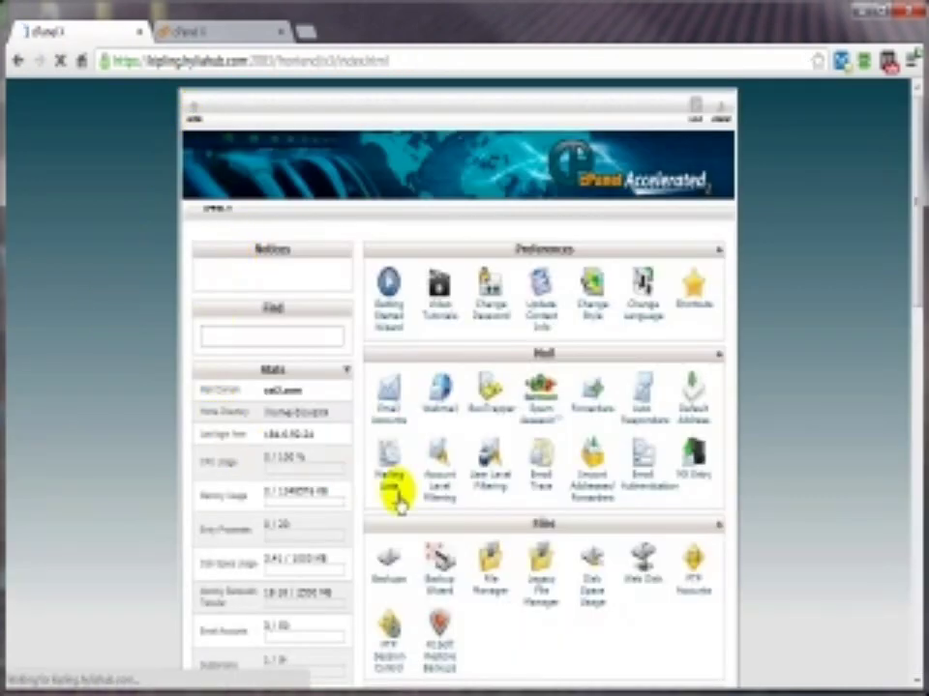
Step: Review cs2.com's recent visitor IPs, URLs and user agents in Latest Visitors
scroll(386, 374, down, 5)
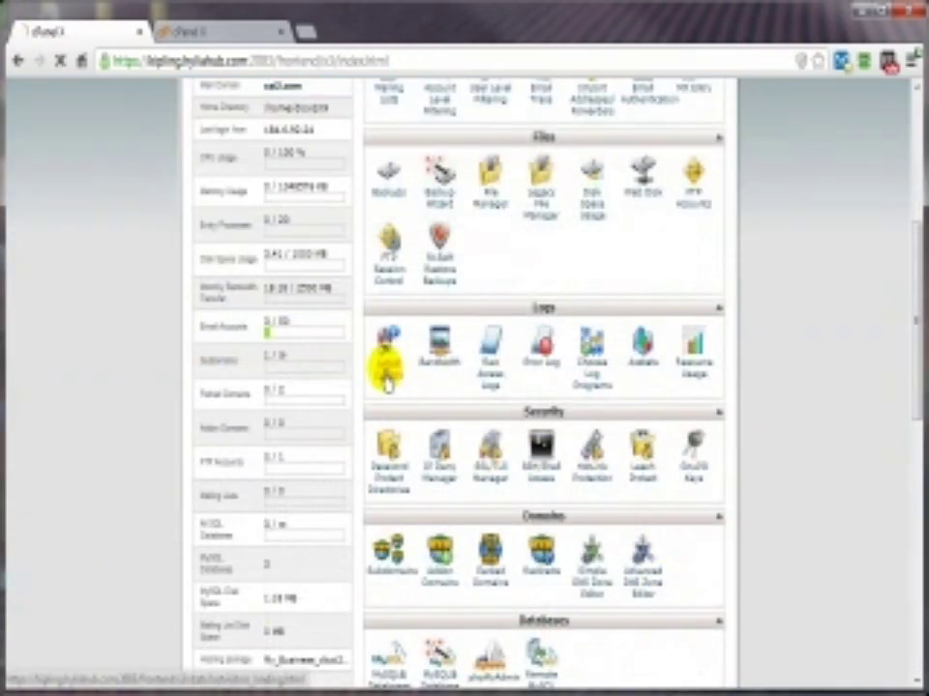
click(386, 371)
click(633, 342)
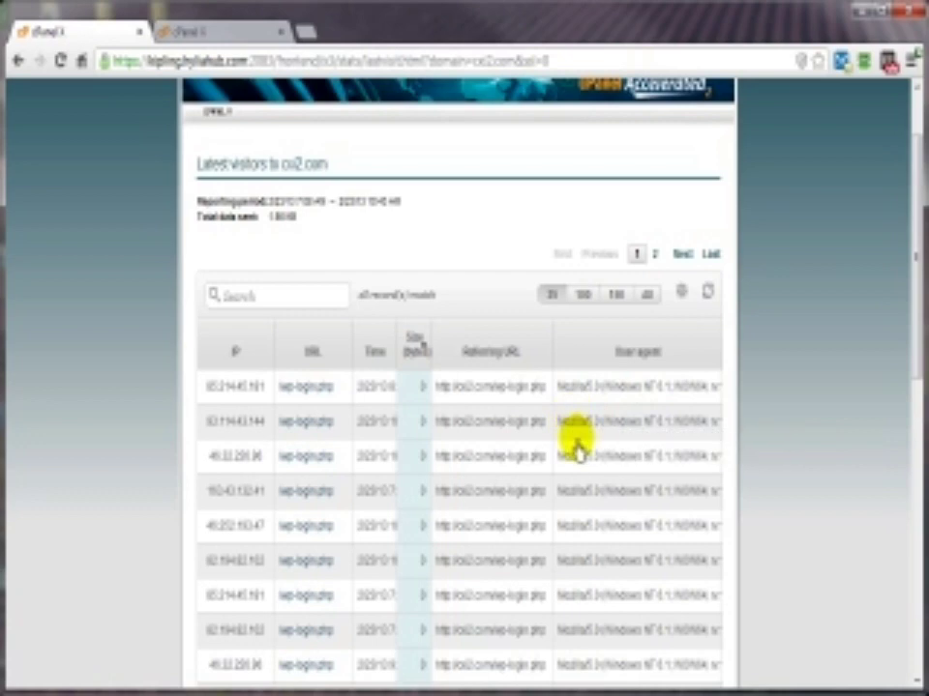
click(15, 62)
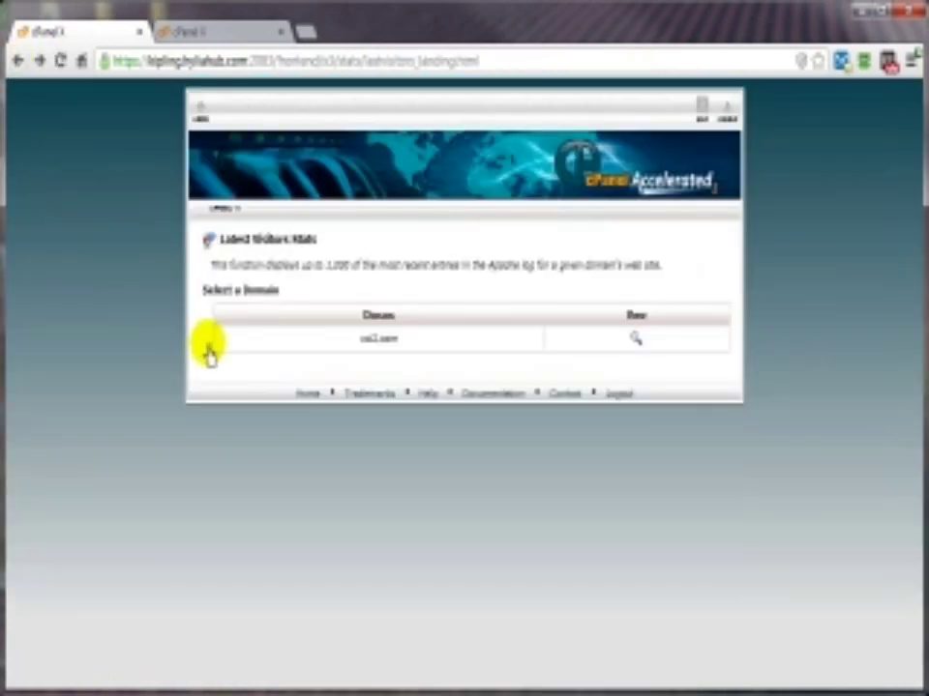
click(198, 114)
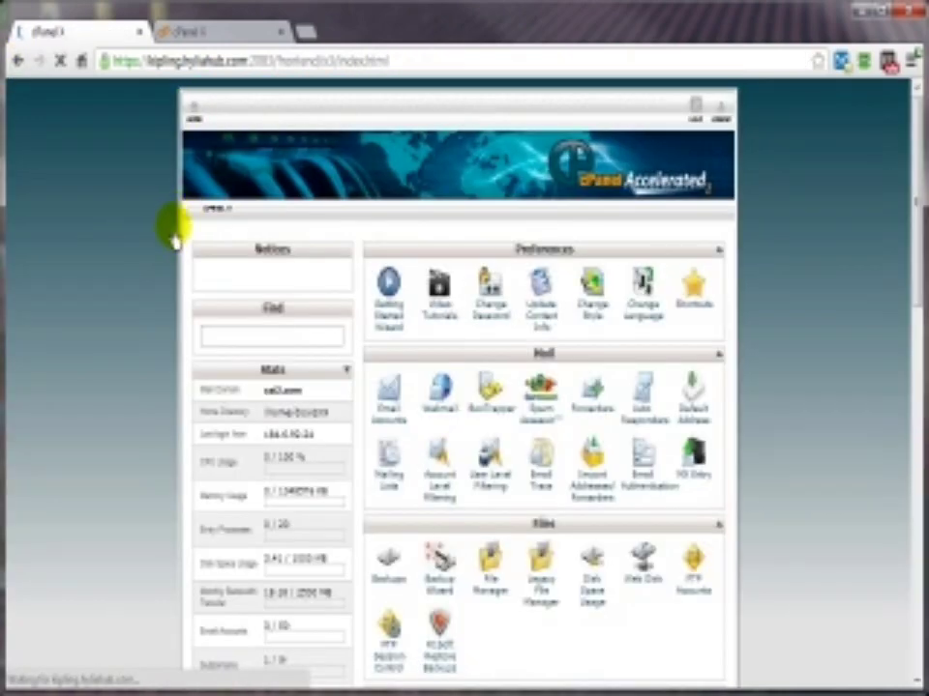
scroll(467, 624, down, 5)
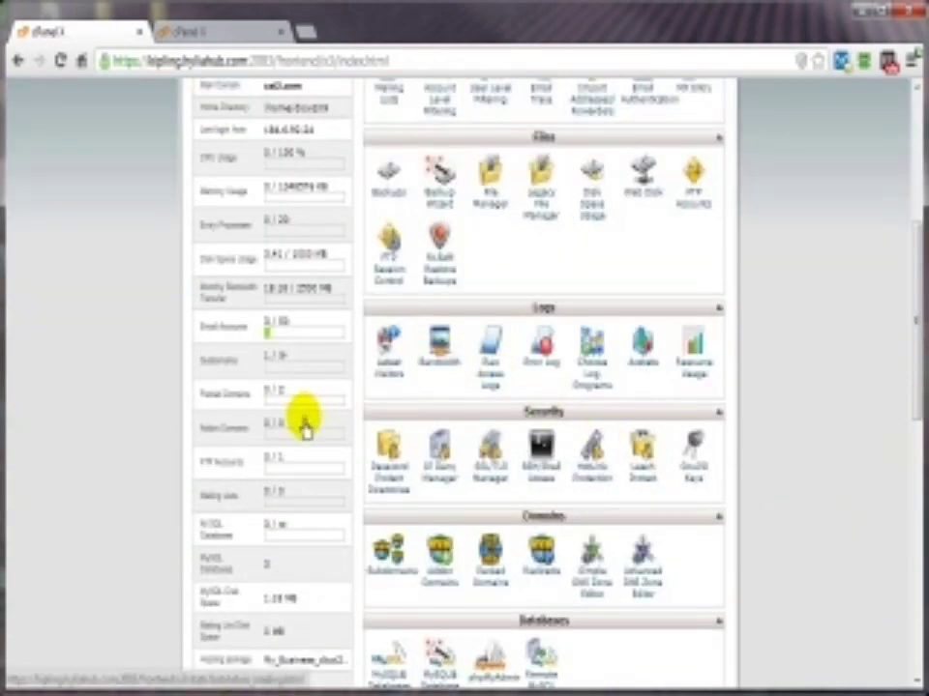
scroll(155, 464, up, 1)
scroll(153, 465, up, 1)
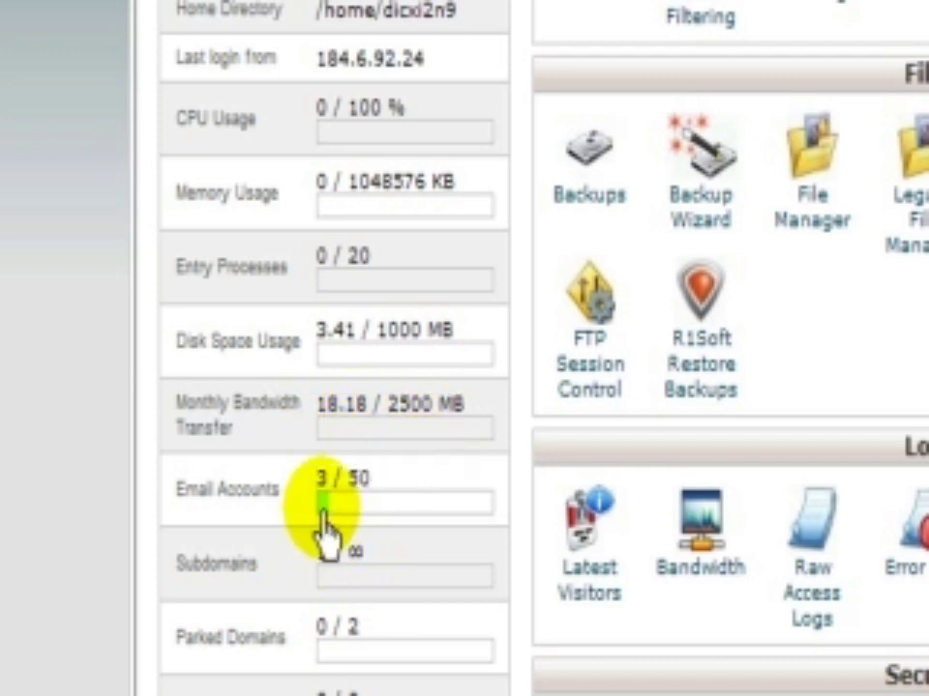
mouse_move(365, 516)
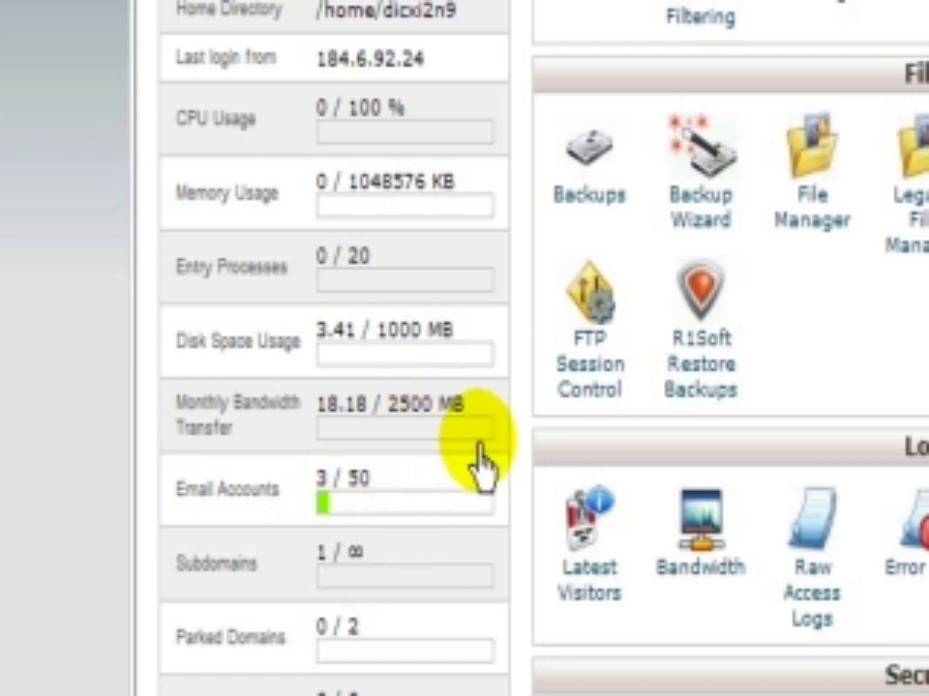
mouse_move(472, 453)
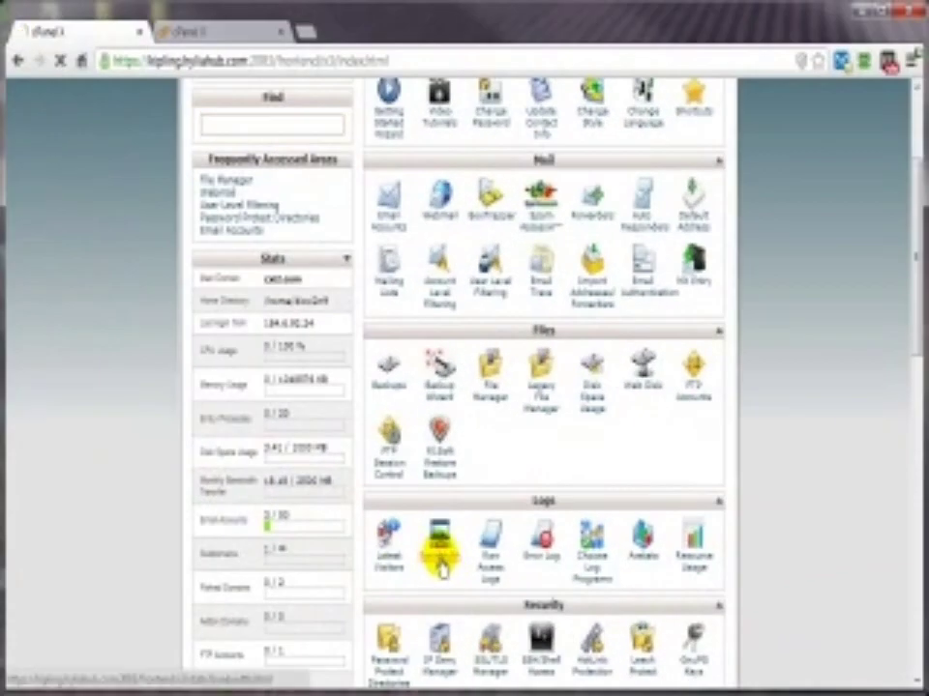
Step: Open Bandwidth and scroll through the daily, 7-day and 12-month graphs and monthly tables
click(440, 561)
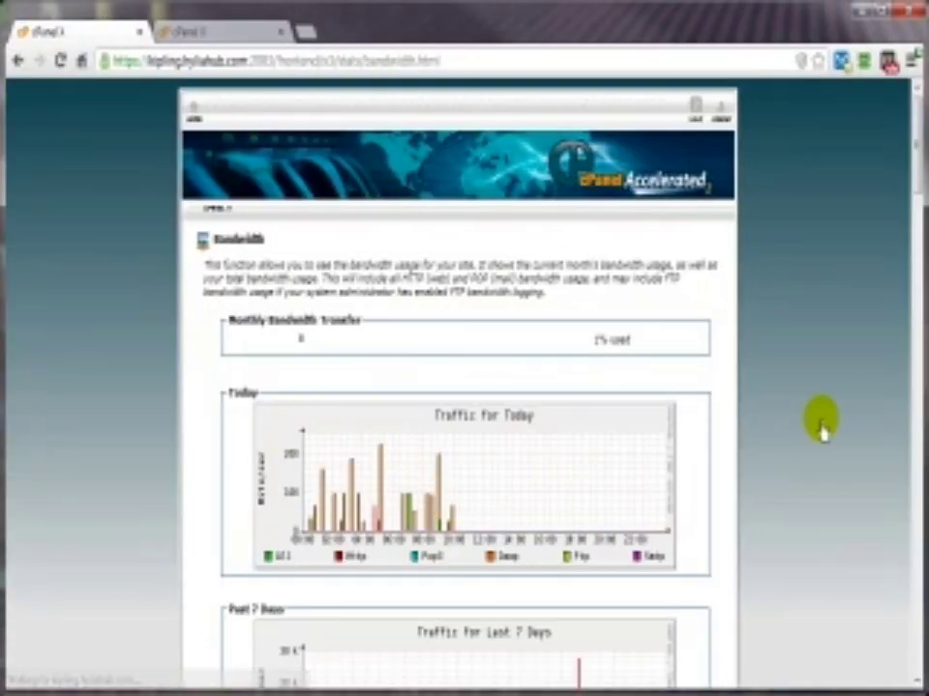
scroll(818, 421, down, 3)
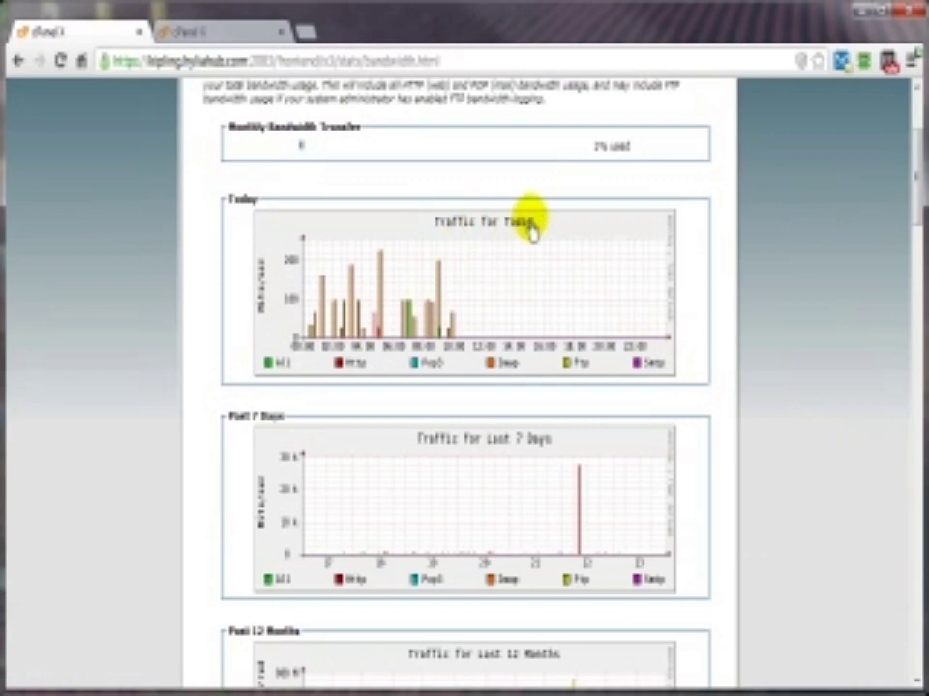
scroll(150, 466, down, 2)
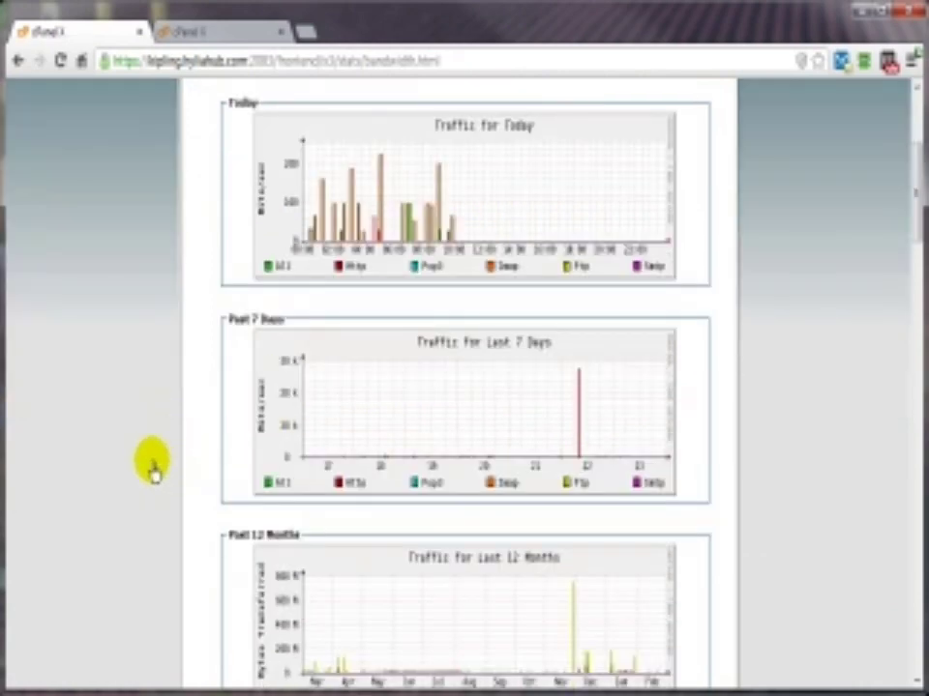
scroll(736, 513, down, 6)
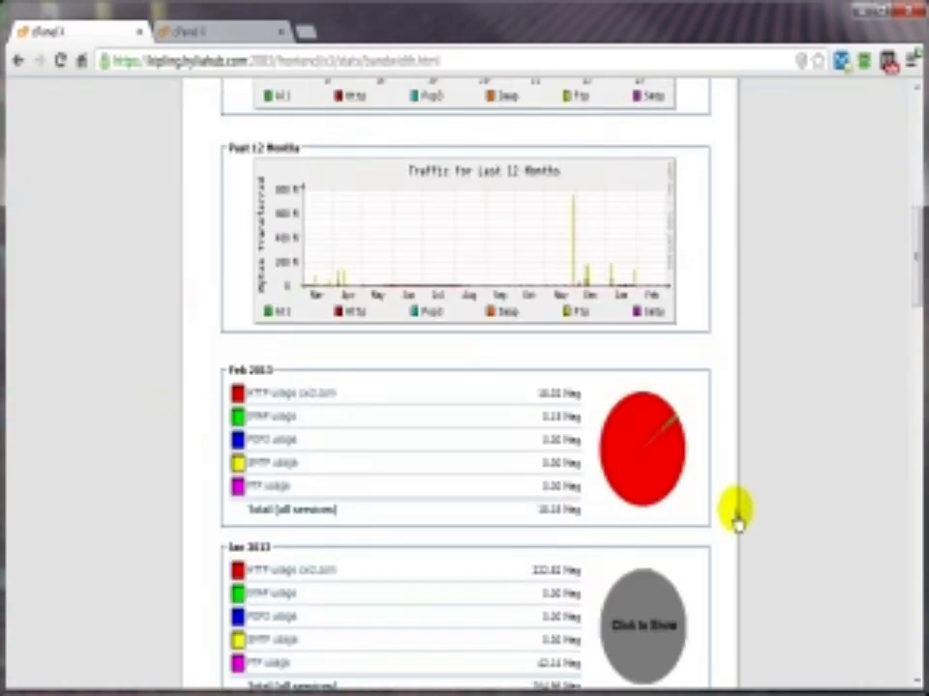
scroll(795, 505, up, 4)
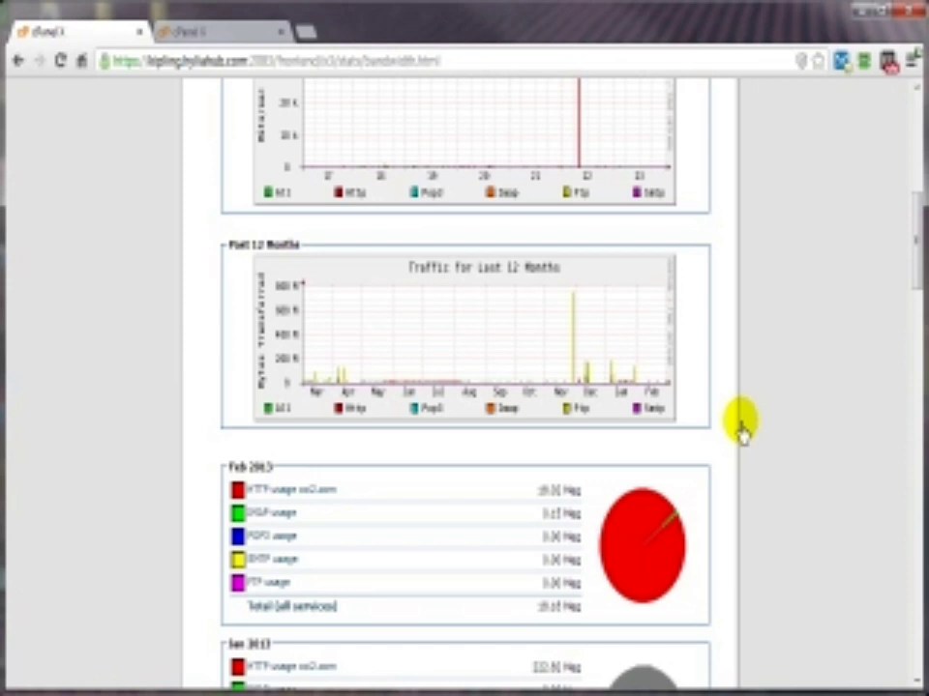
scroll(324, 491, down, 2)
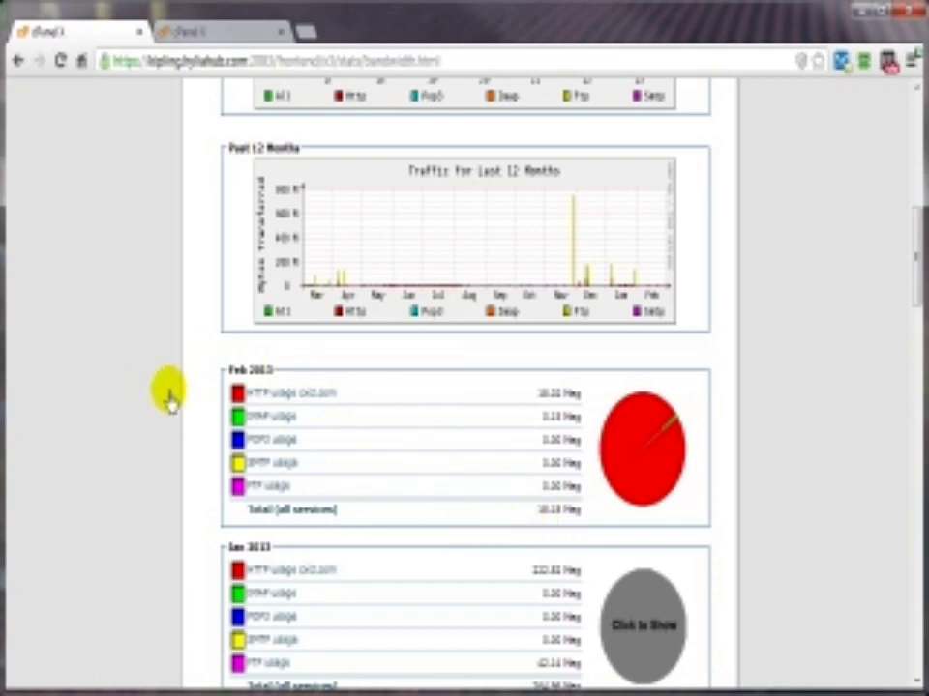
Step: From the cPanel home, open Awstats under Logs and view statistics for cs2.com
scroll(155, 404, up, 10)
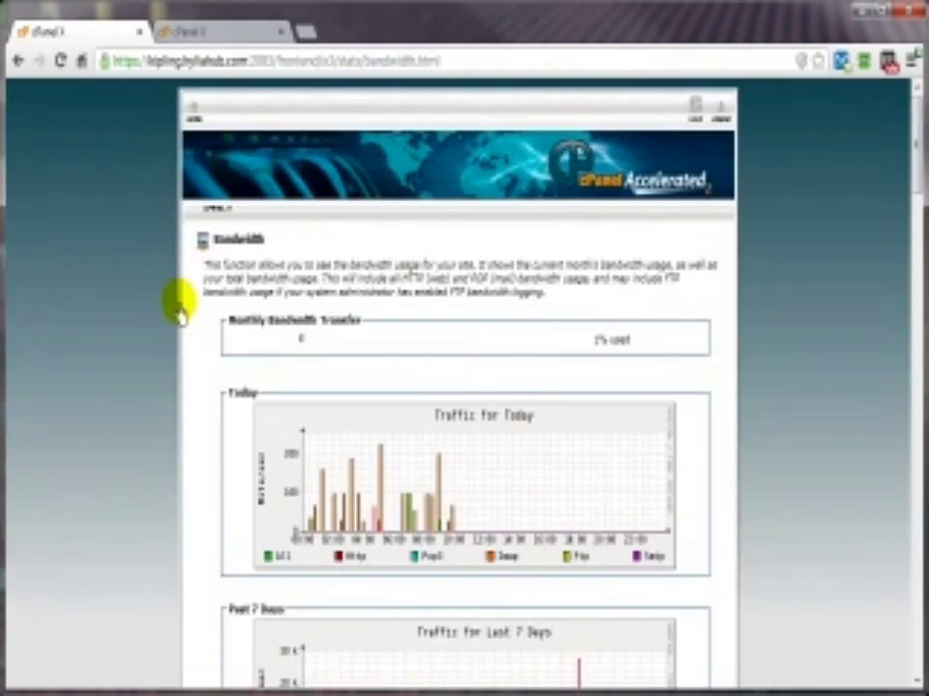
click(193, 113)
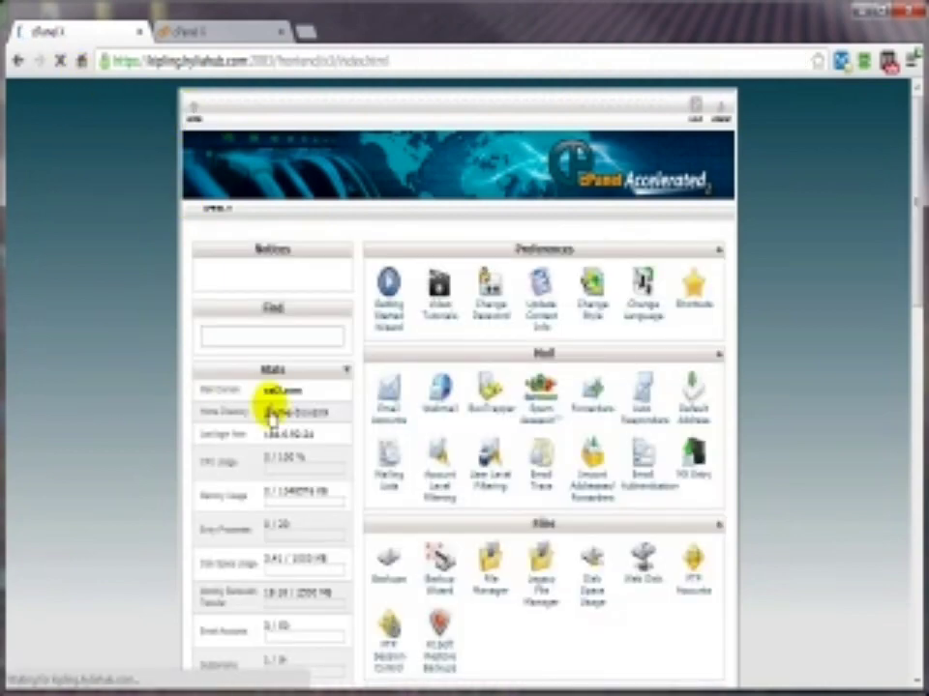
scroll(795, 488, down, 3)
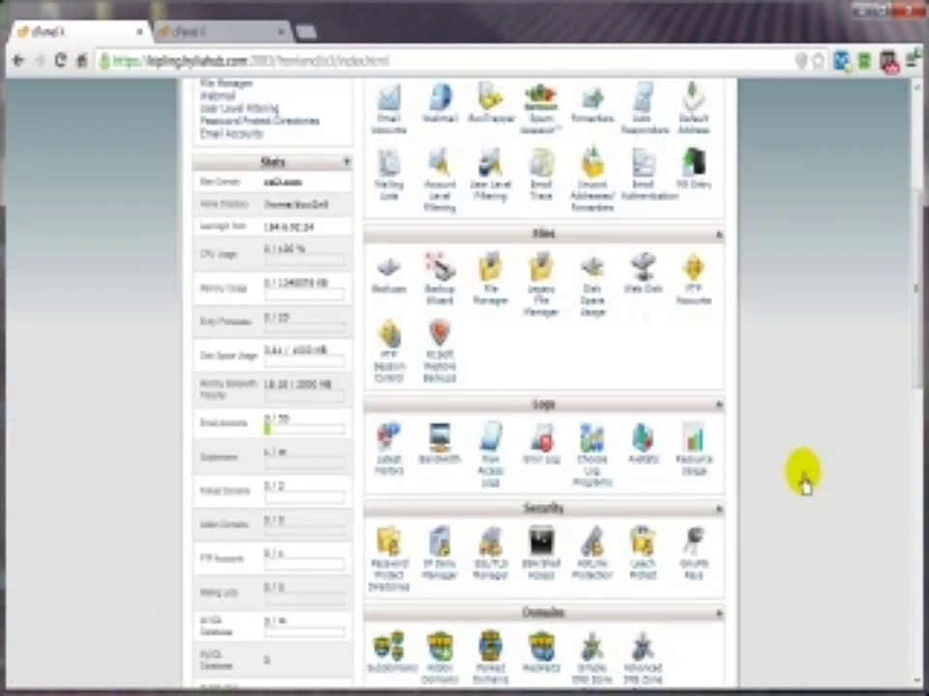
click(639, 469)
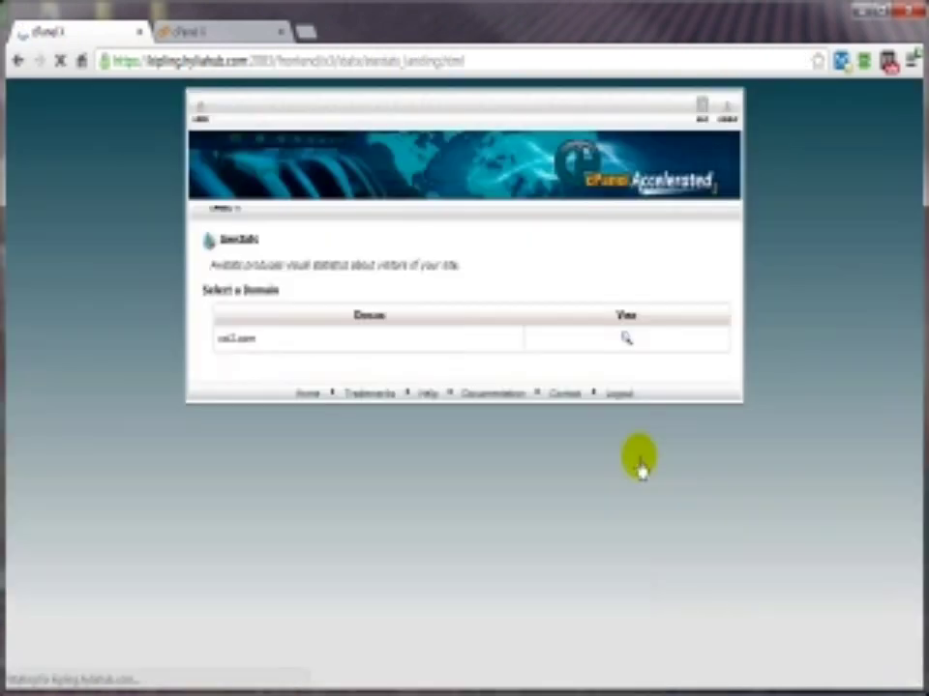
click(625, 343)
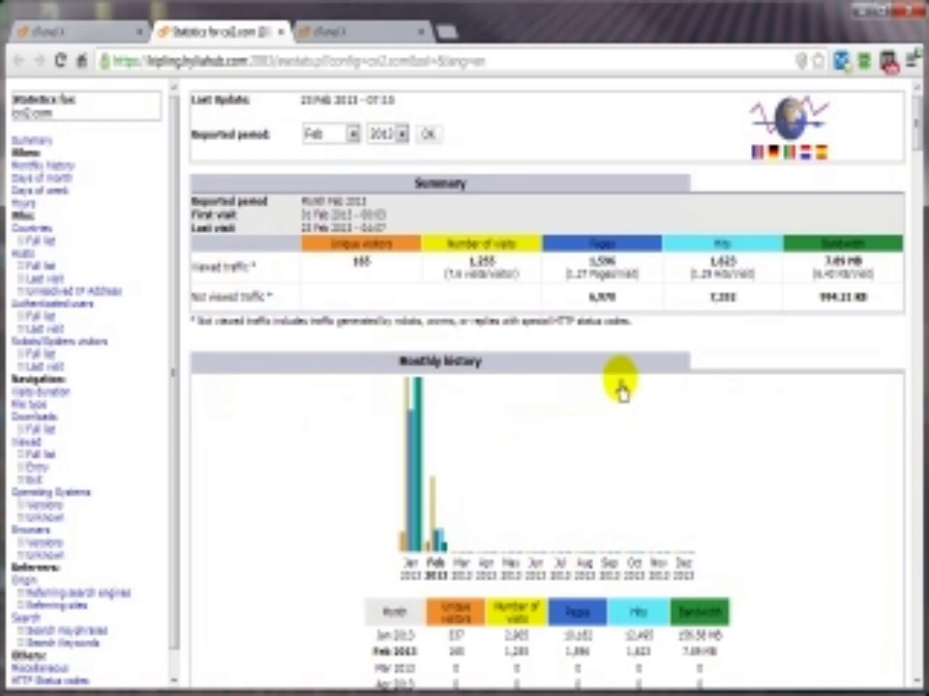
scroll(346, 456, down, 3)
scroll(344, 459, down, 3)
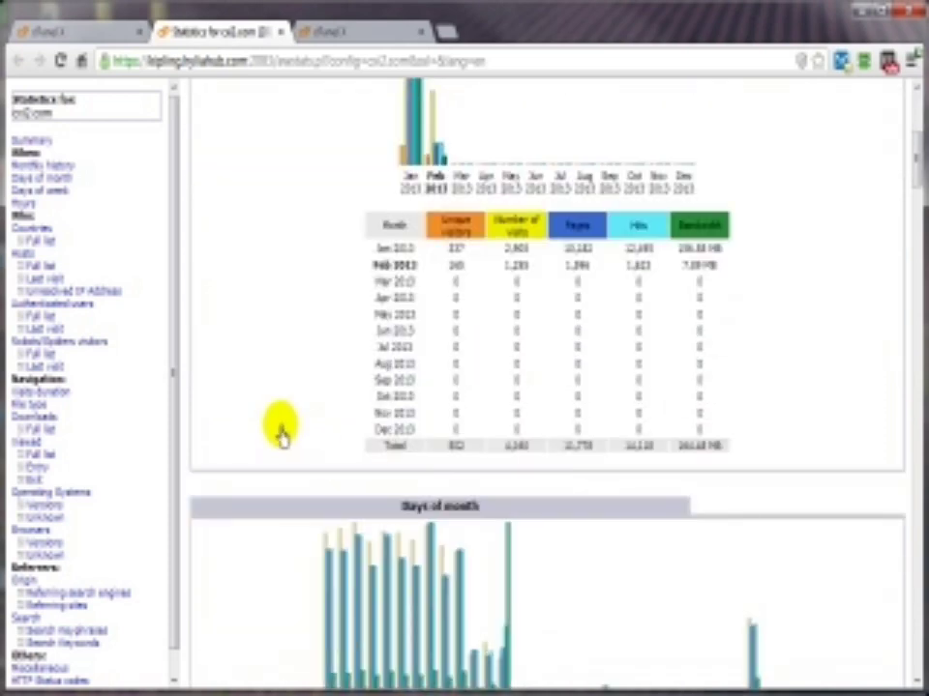
scroll(278, 418, up, 3)
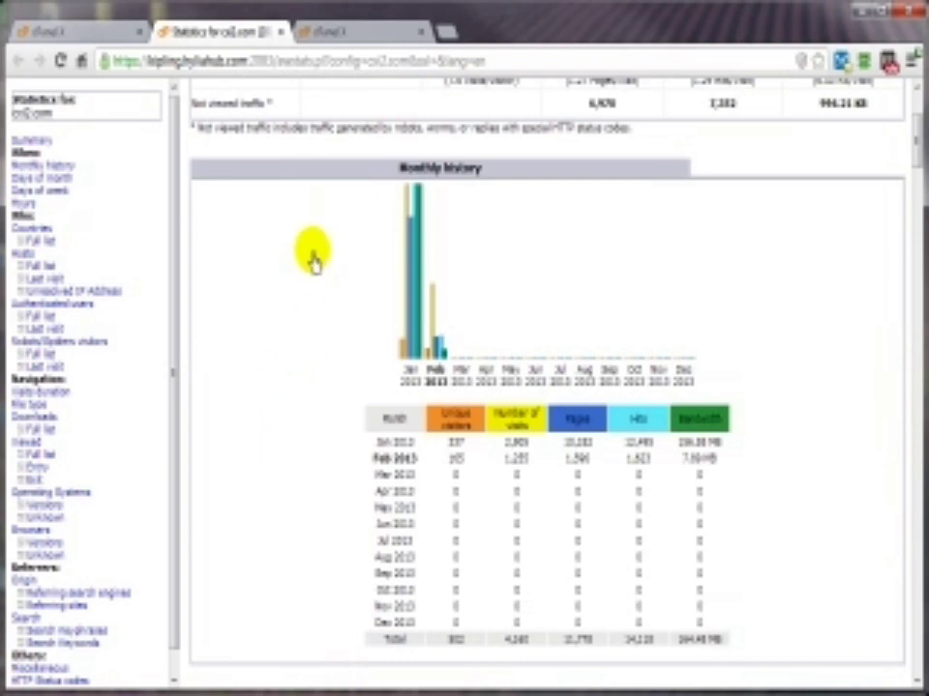
scroll(300, 344, down, 5)
scroll(564, 357, down, 1)
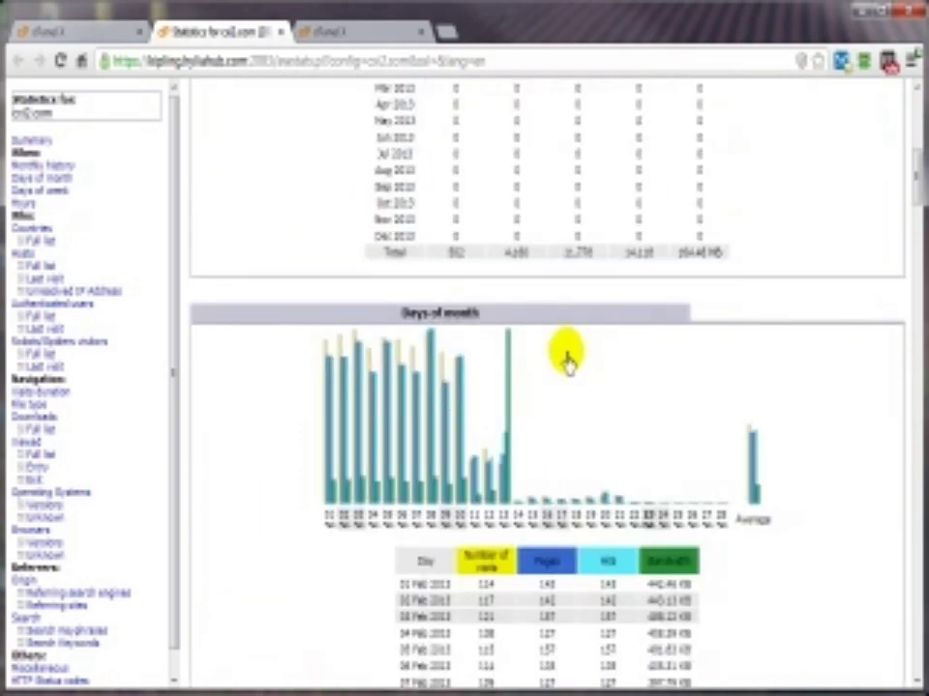
scroll(296, 446, down, 4)
scroll(691, 308, down, 3)
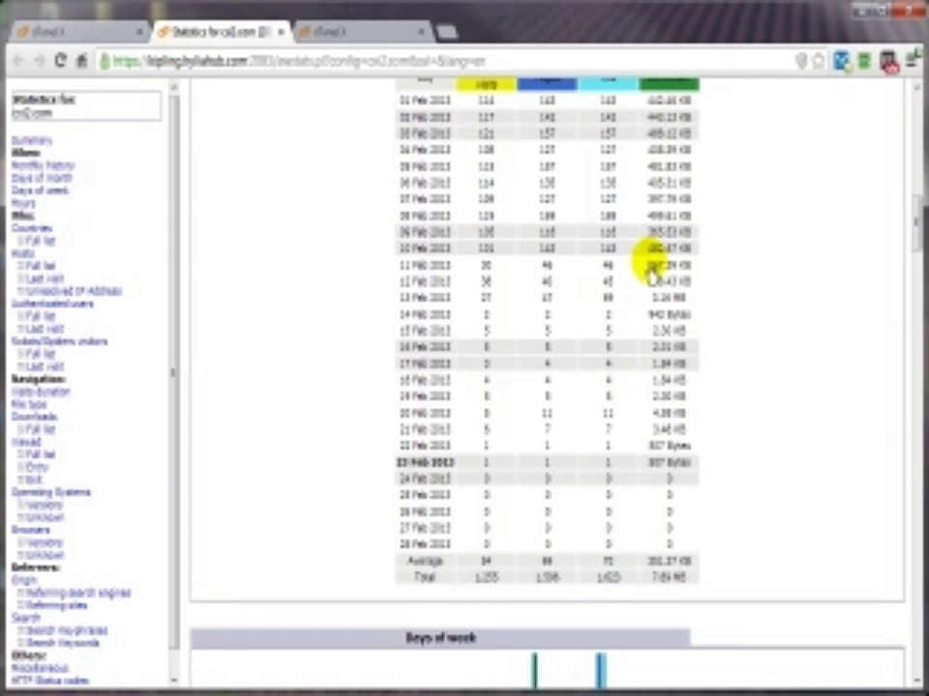
scroll(648, 276, down, 8)
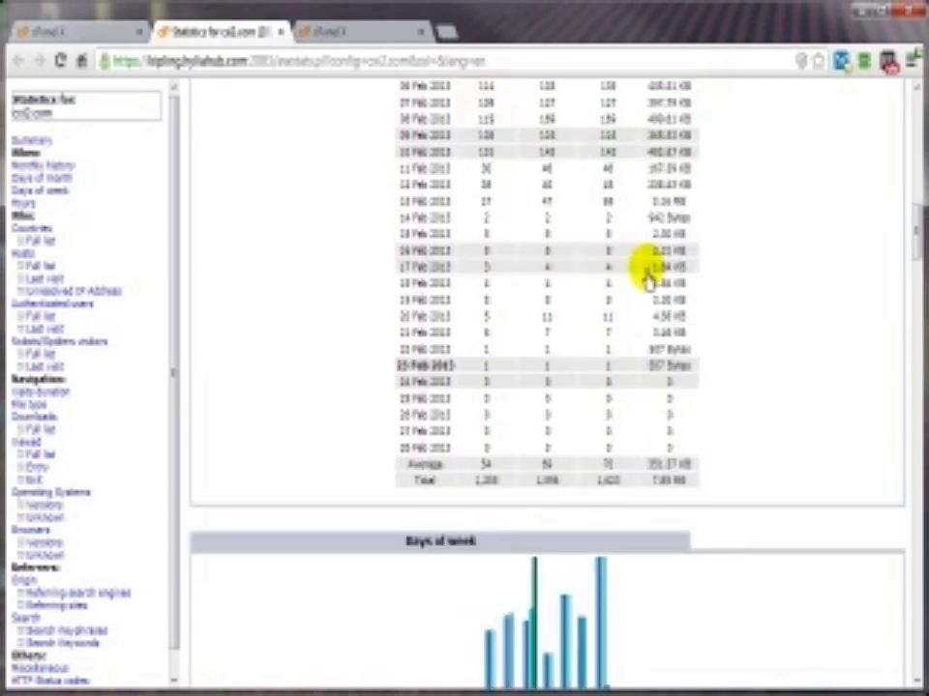
scroll(365, 301, up, 3)
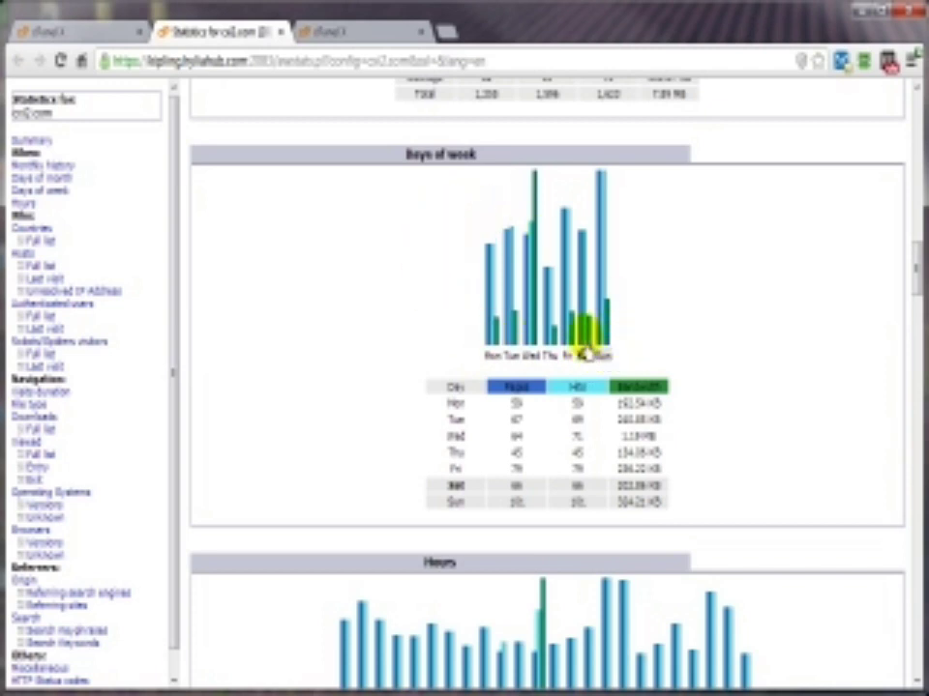
mouse_move(608, 326)
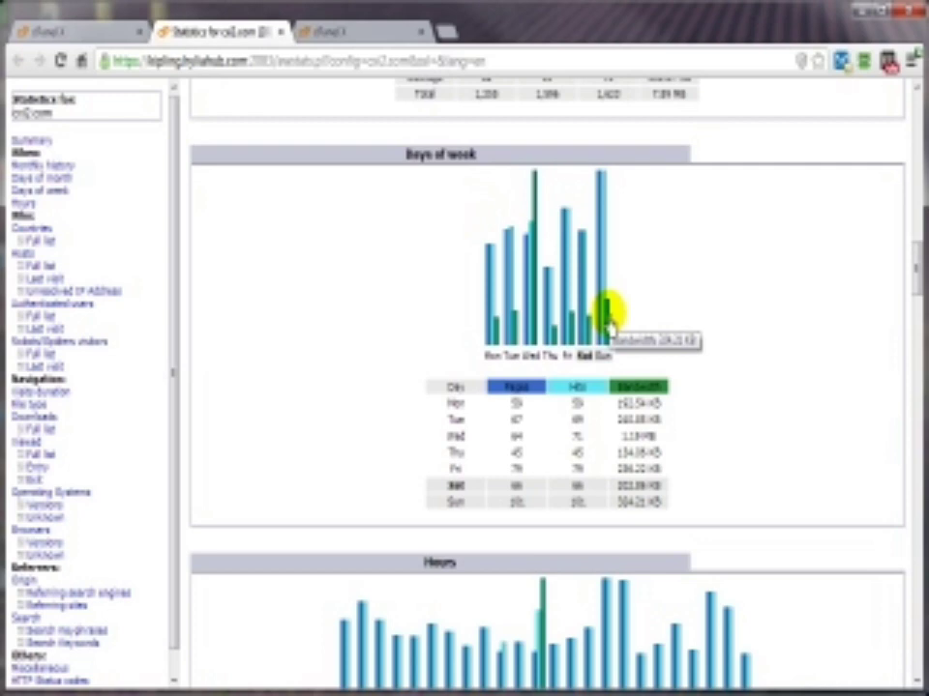
scroll(783, 430, down, 3)
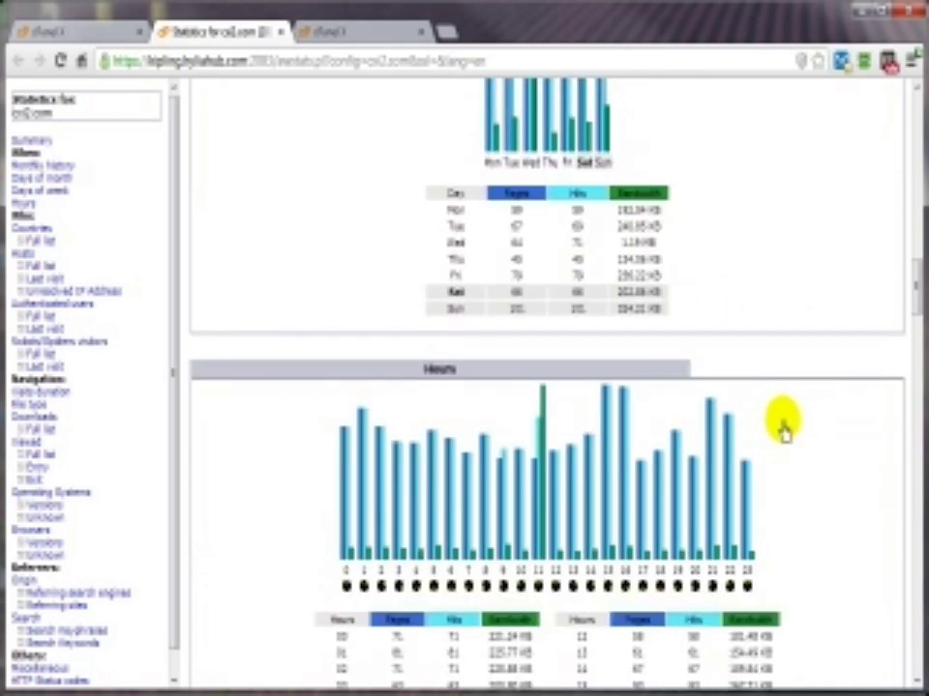
scroll(784, 431, down, 2)
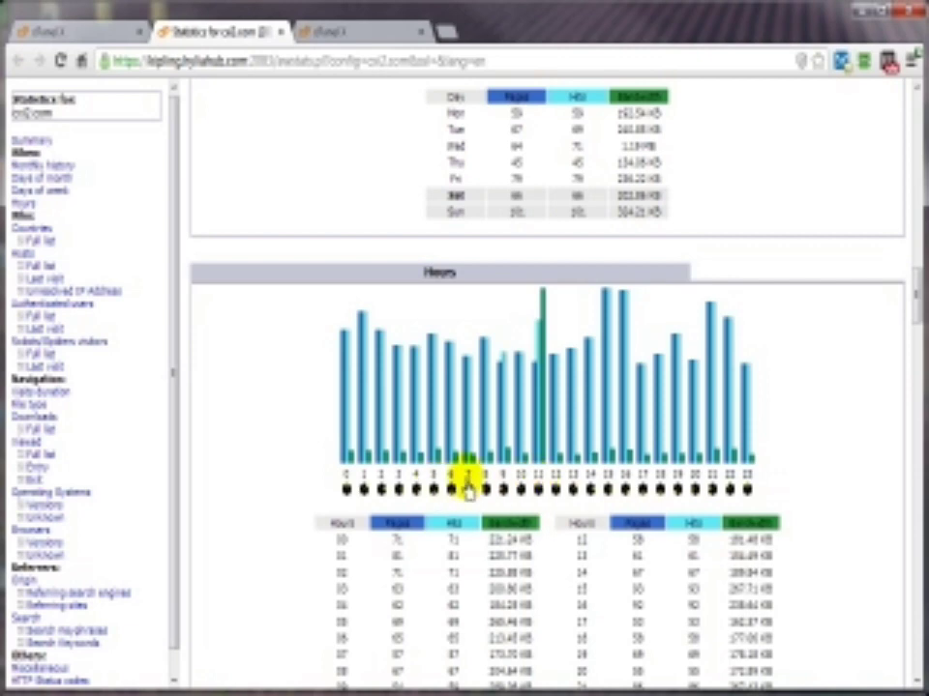
scroll(466, 485, down, 5)
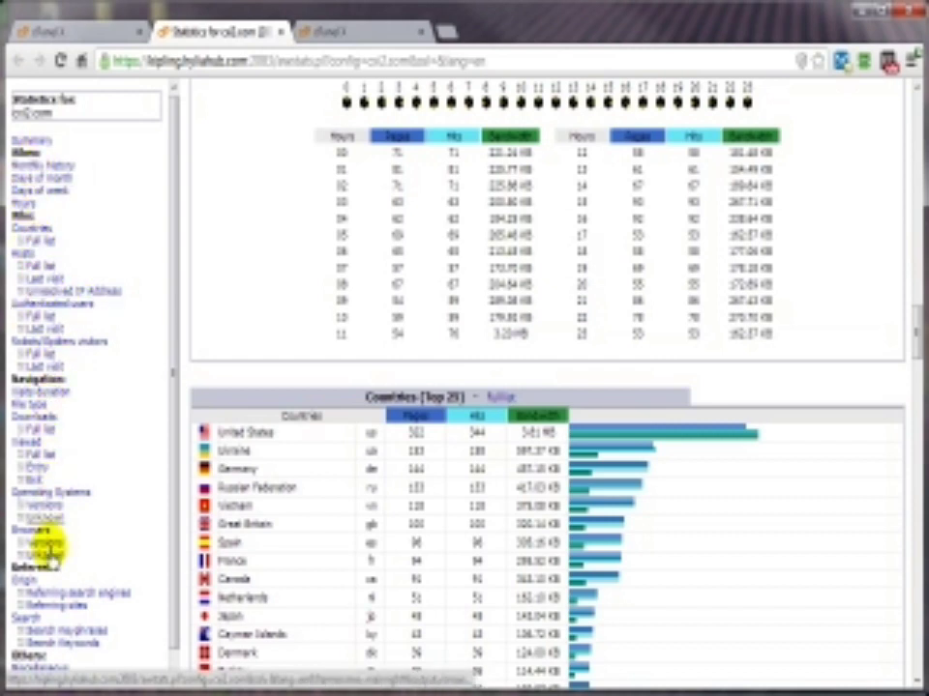
Step: Scroll through the Awstats tables and jump to the Origin referrer statistics
scroll(535, 469, up, 8)
scroll(535, 469, down, 15)
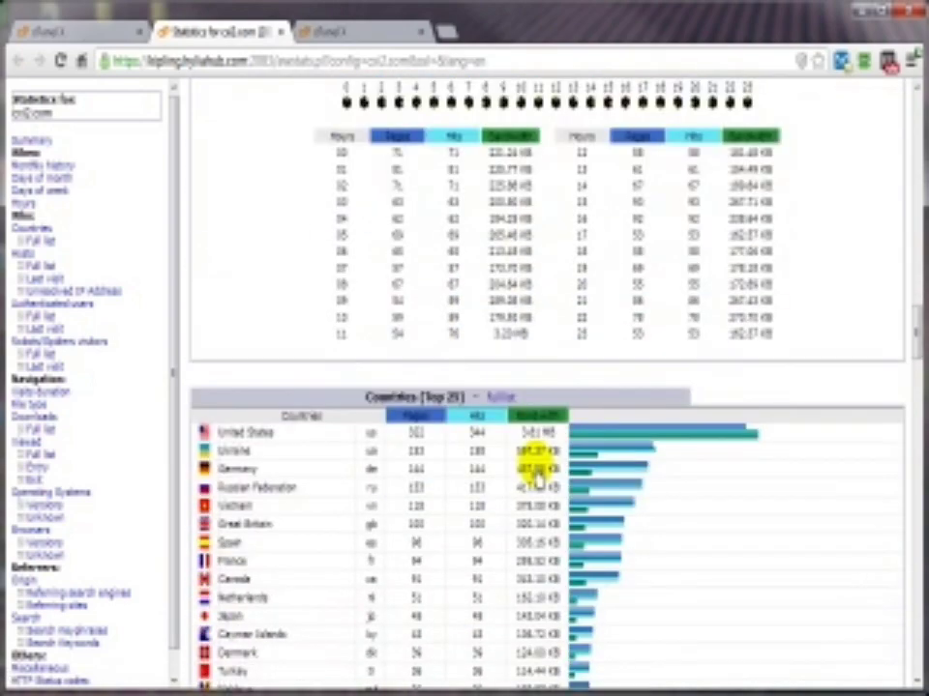
scroll(535, 474, down, 1)
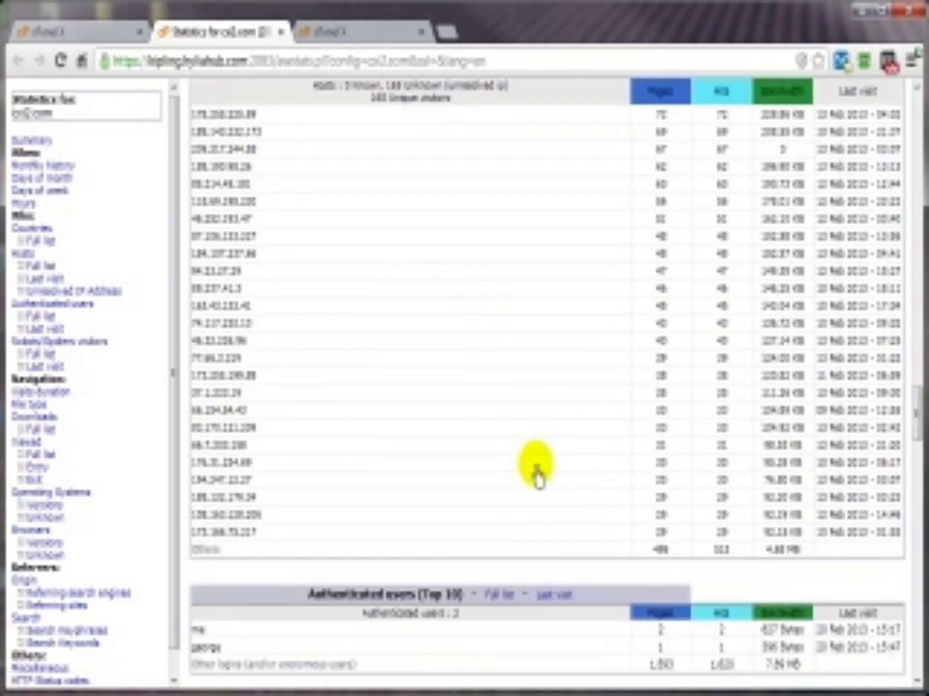
scroll(370, 305, down, 1)
scroll(371, 305, down, 4)
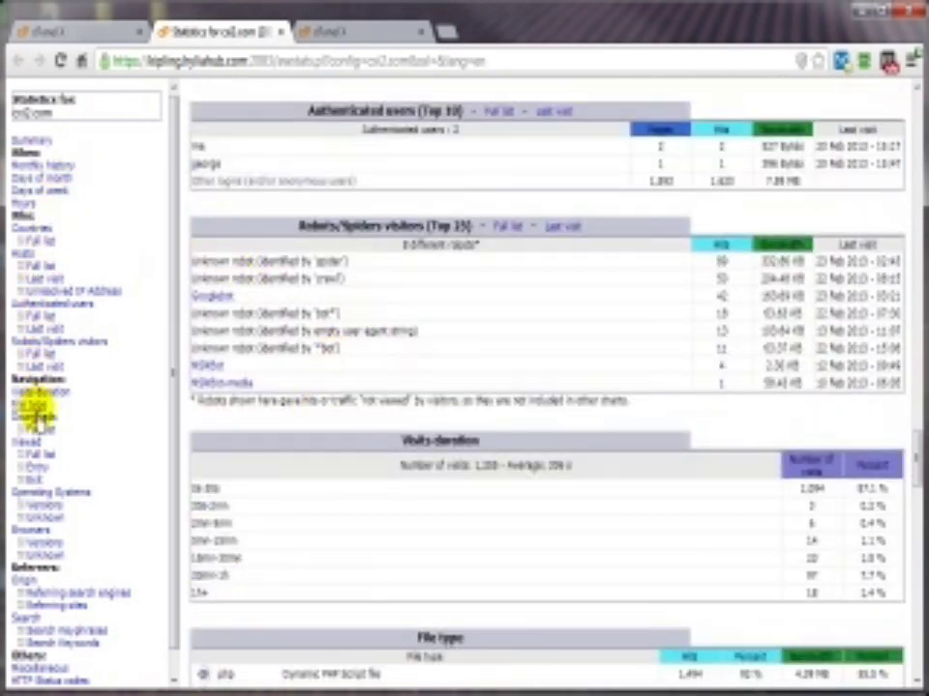
click(22, 583)
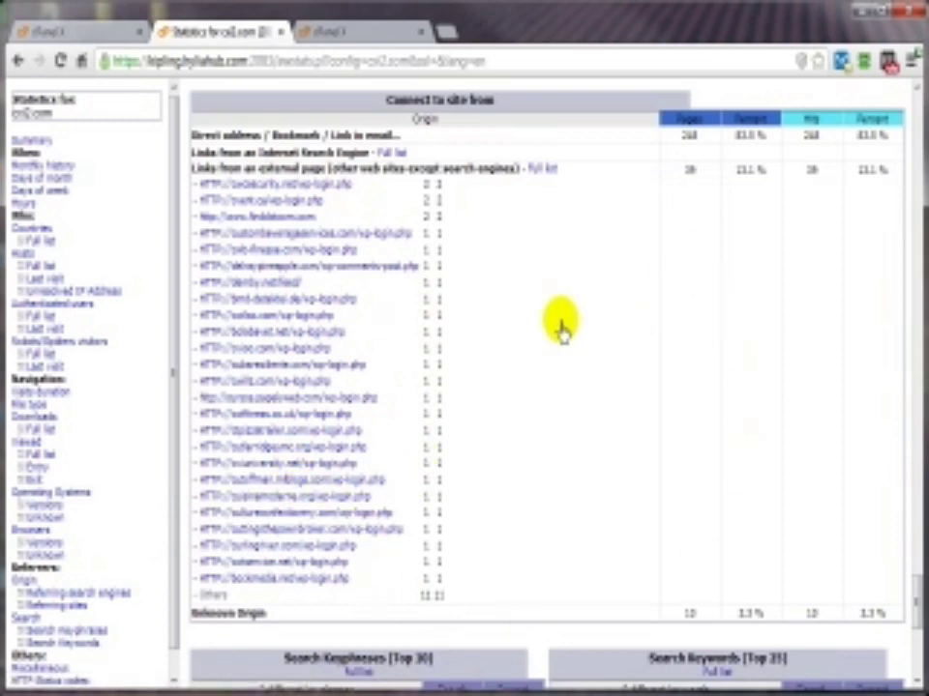
scroll(620, 492, down, 3)
scroll(620, 491, down, 2)
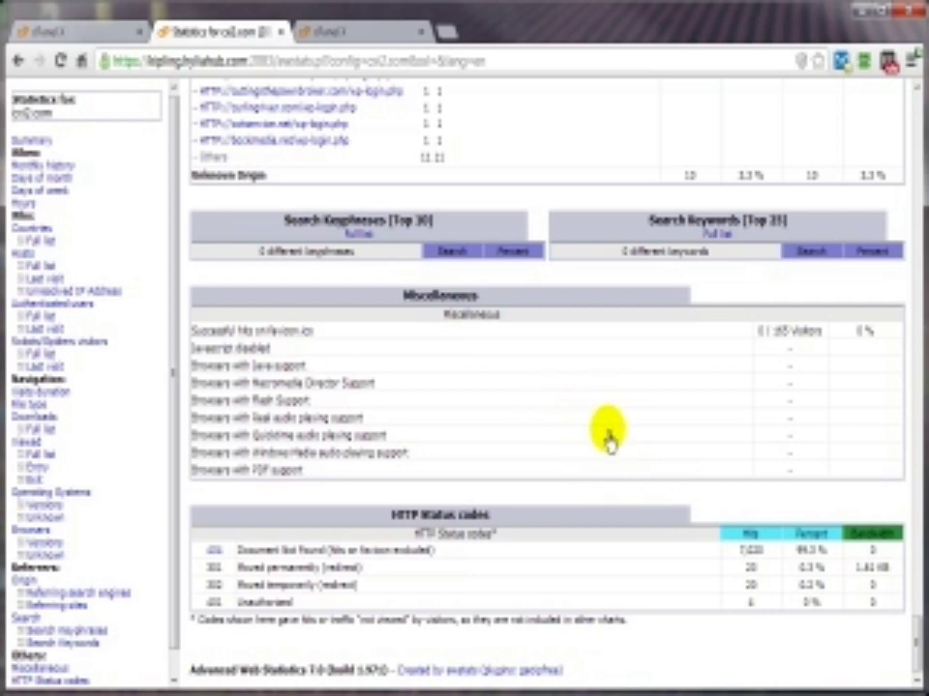
scroll(580, 532, up, 15)
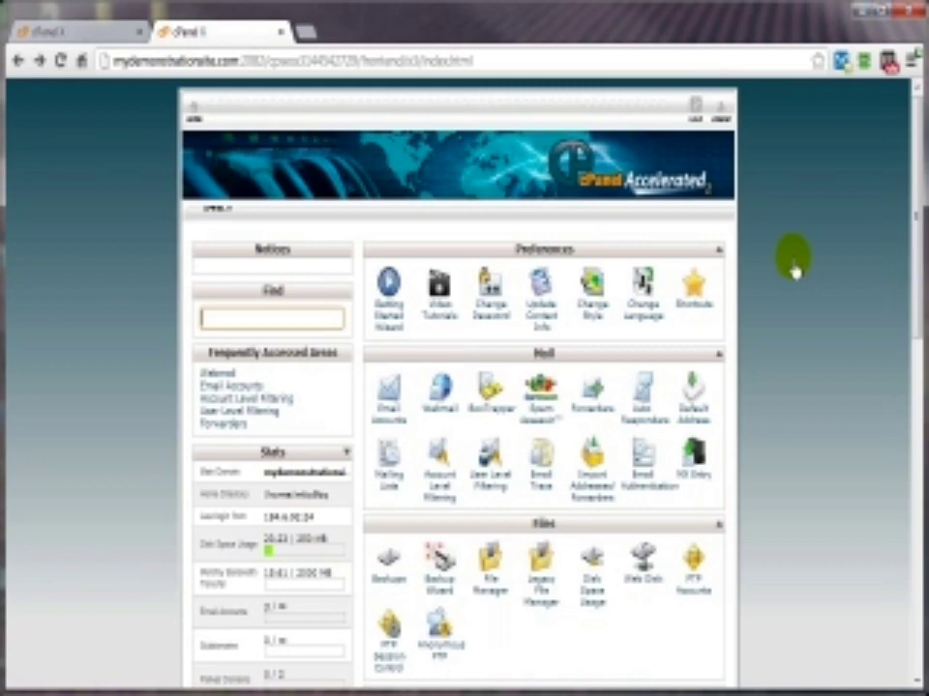
Step: Drag the Security section to the top in both cPanel accounts, then open IP Deny Manager
drag(917, 305, 885, 477)
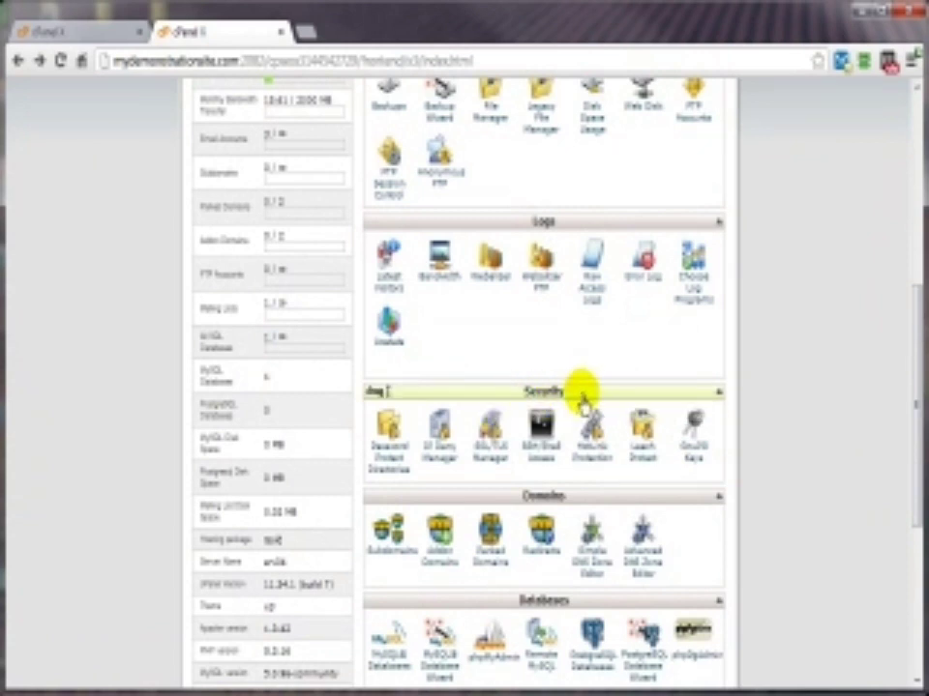
drag(581, 399, 534, 234)
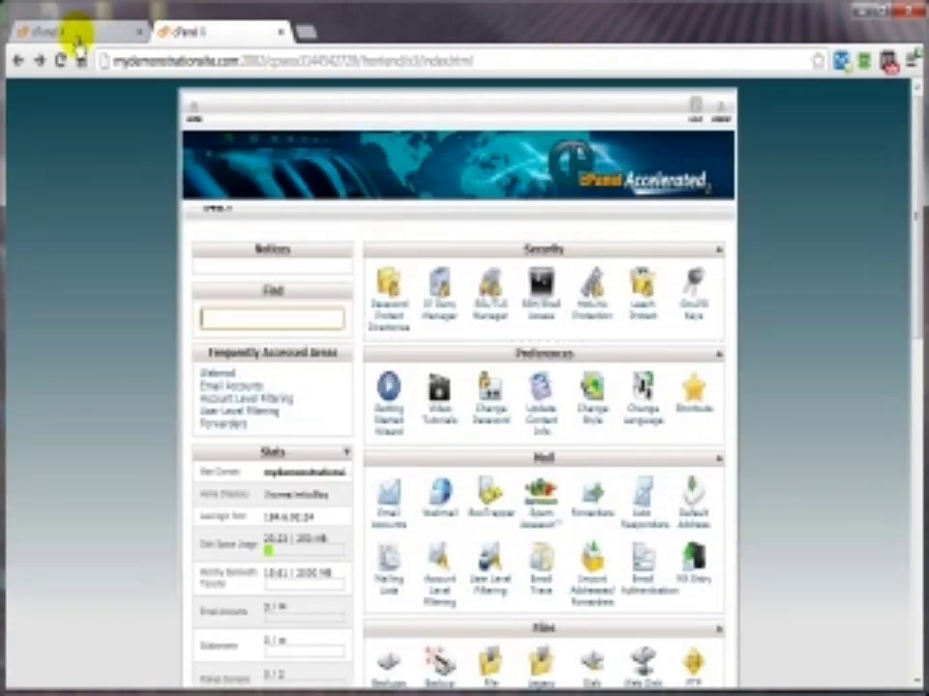
click(73, 37)
scroll(596, 425, down, 5)
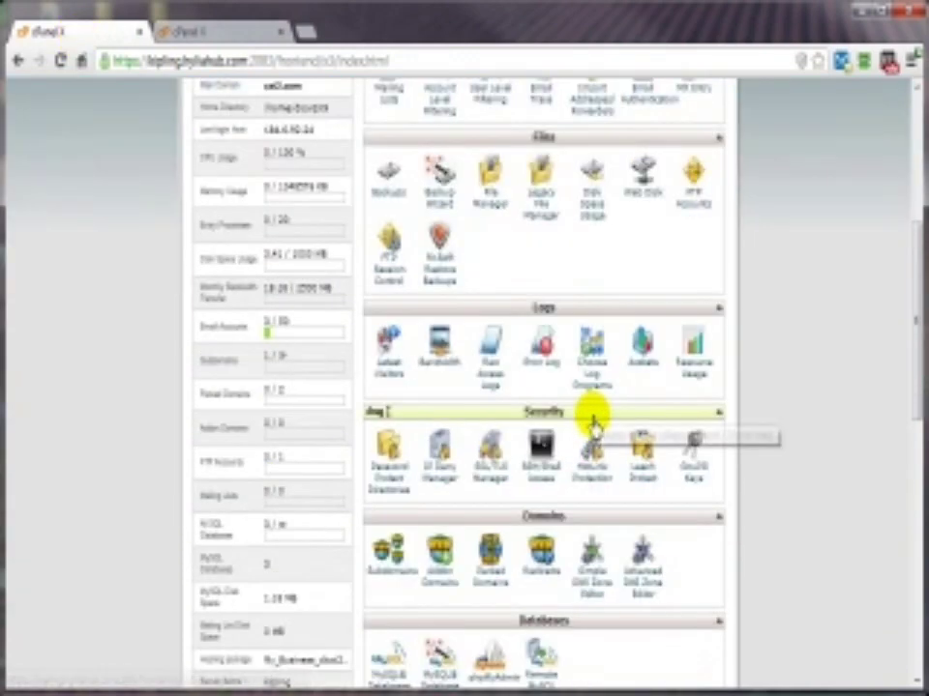
drag(591, 421, 588, 261)
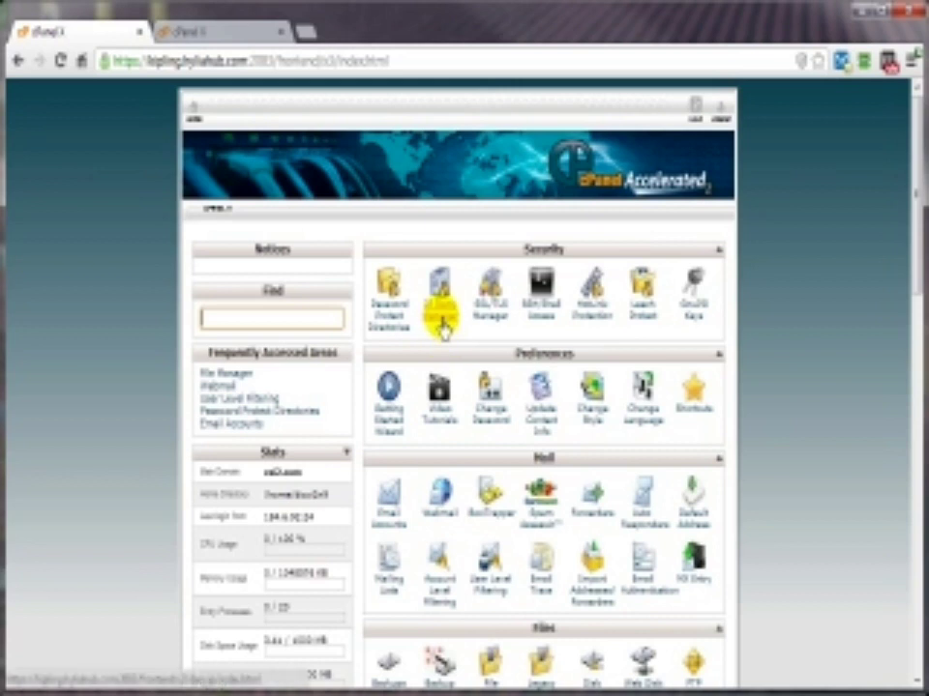
click(440, 312)
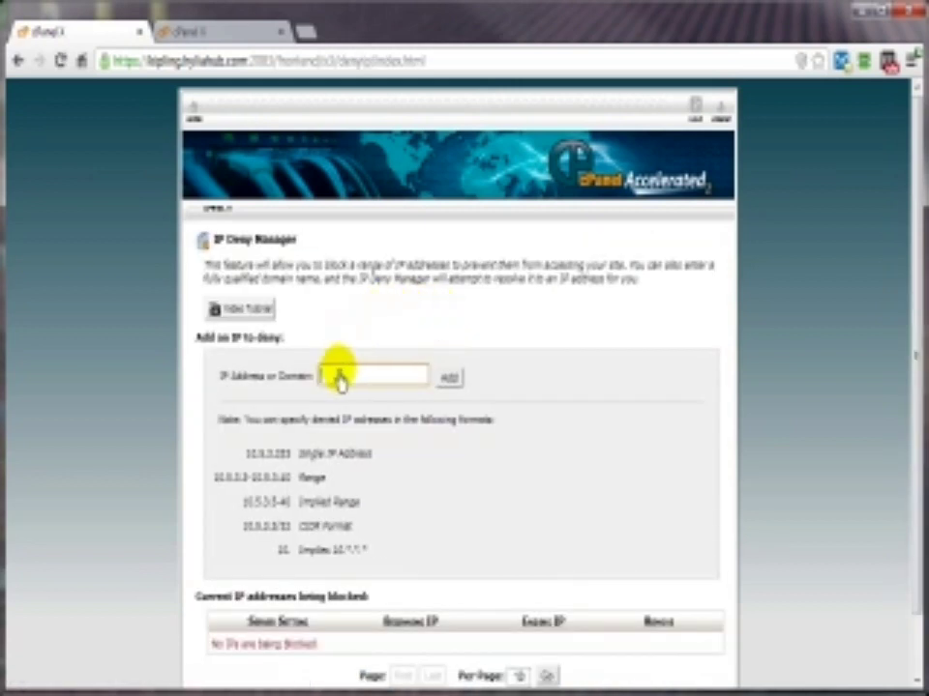
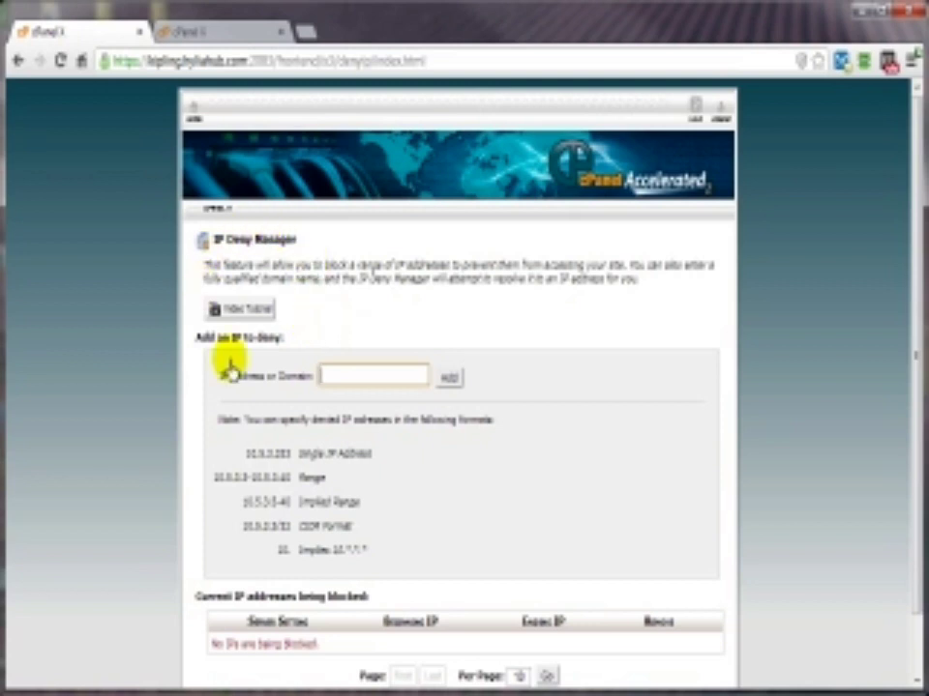
Step: Leave IP Deny Manager and return to the cPanel home page
click(193, 122)
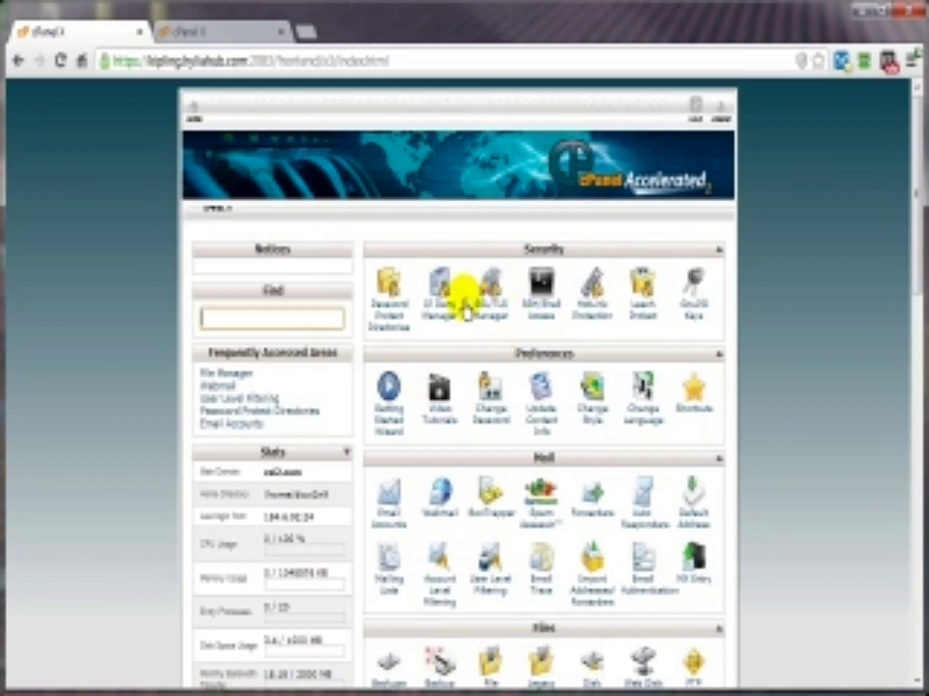
click(484, 327)
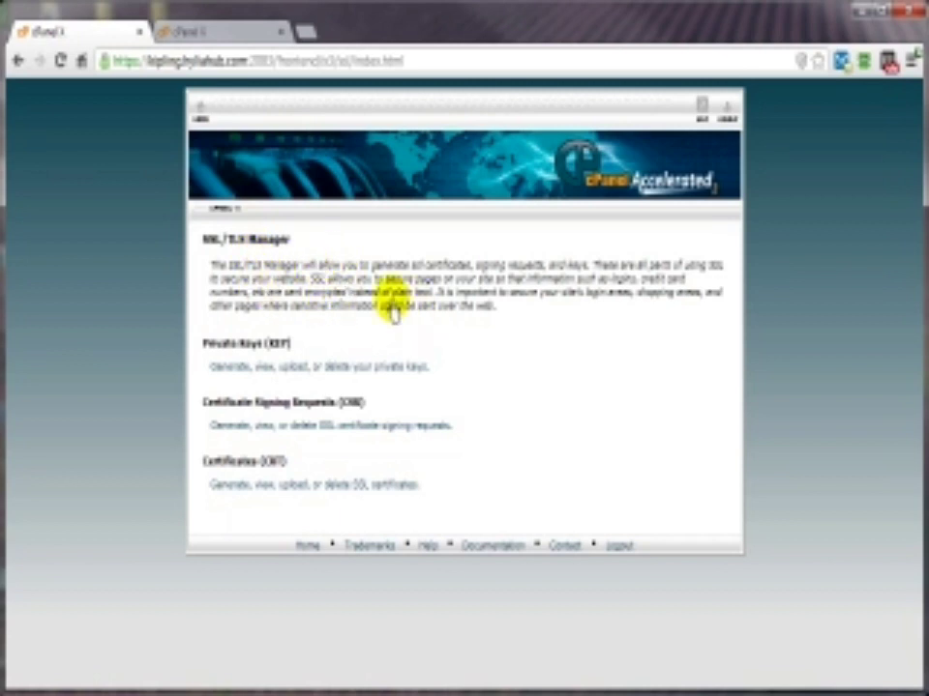
click(200, 112)
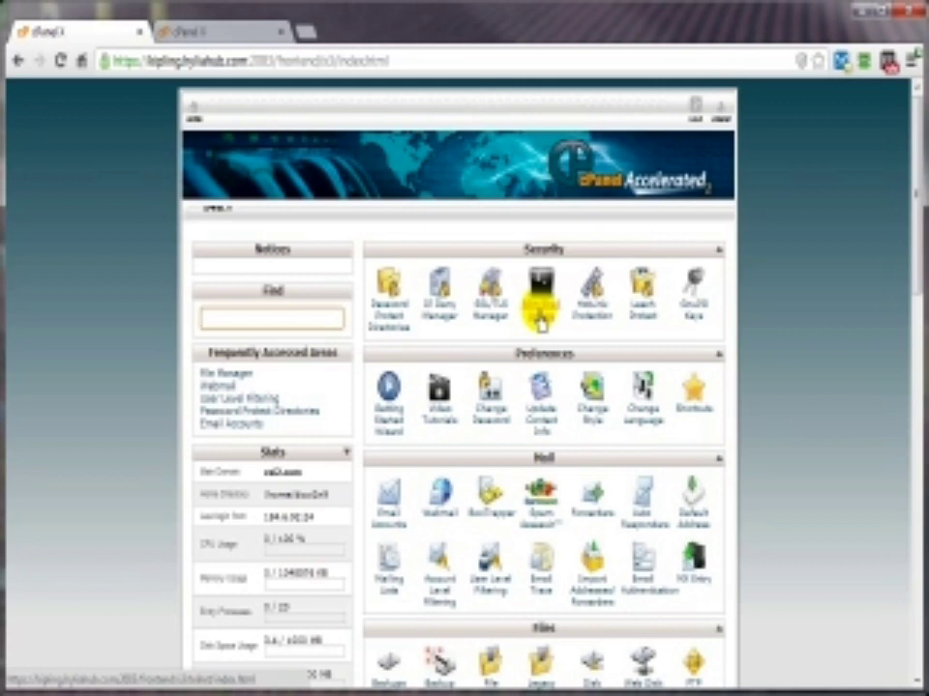
click(538, 324)
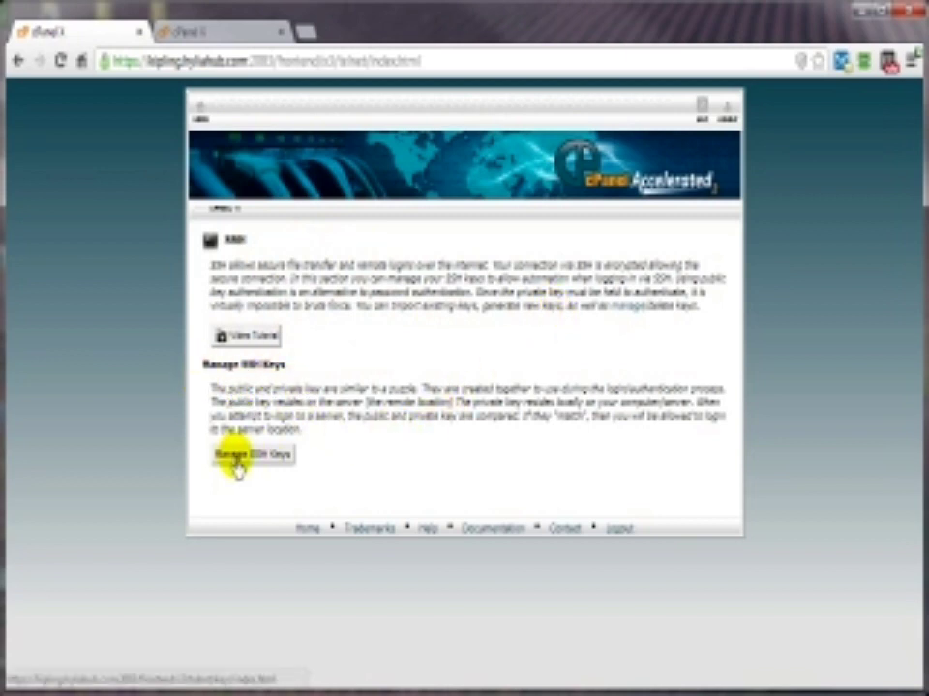
click(225, 207)
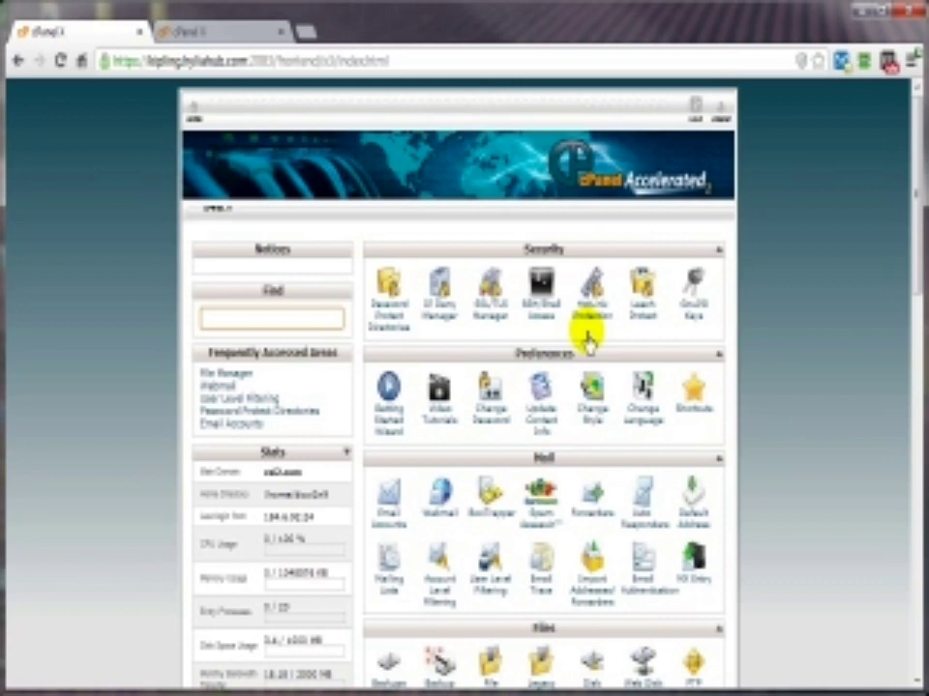
click(591, 311)
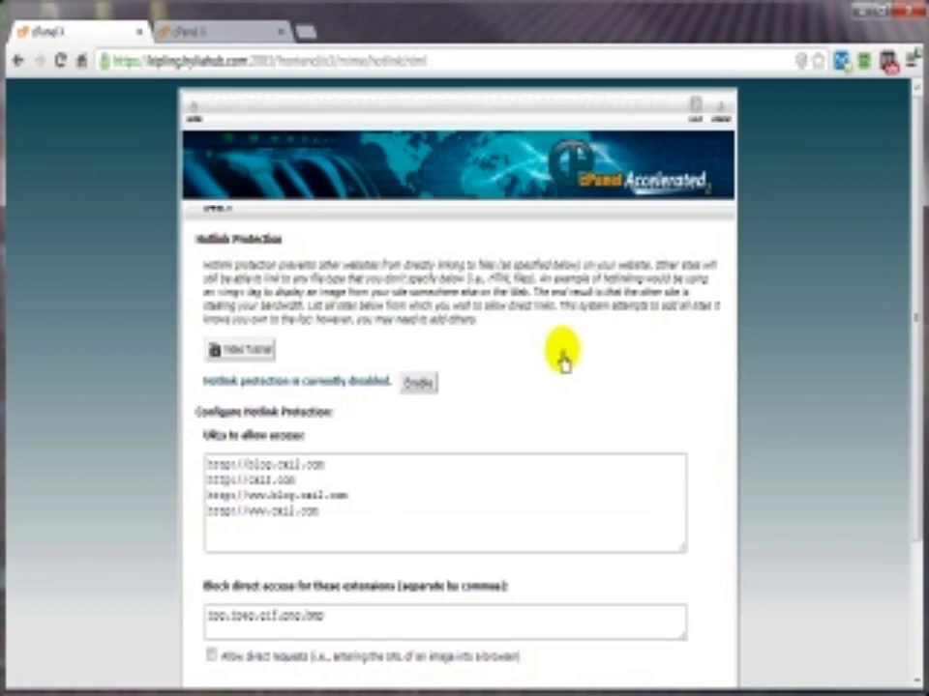
scroll(561, 360, down, 4)
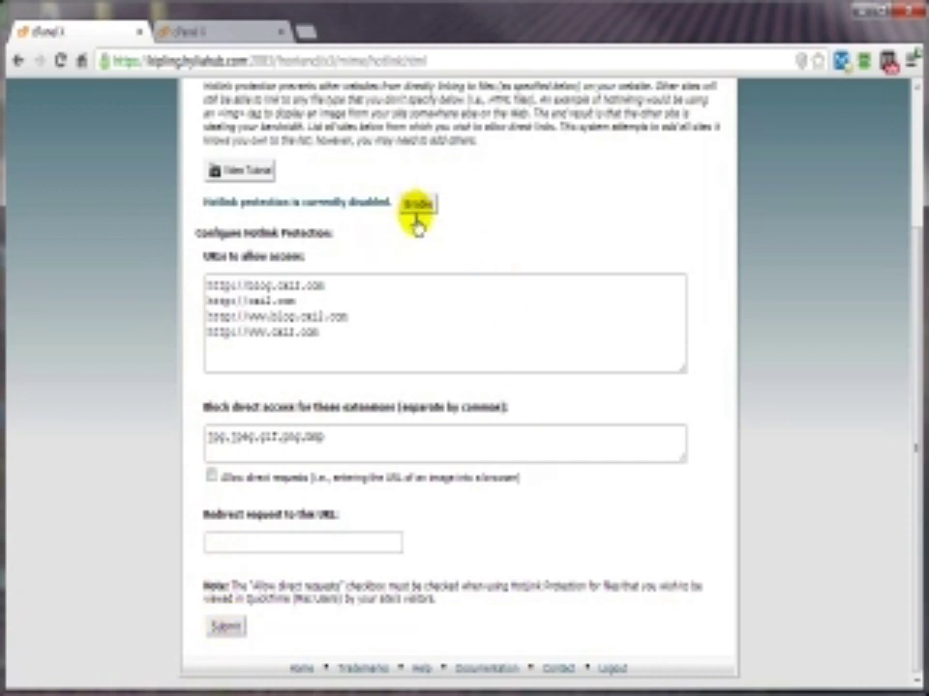
scroll(309, 310, up, 3)
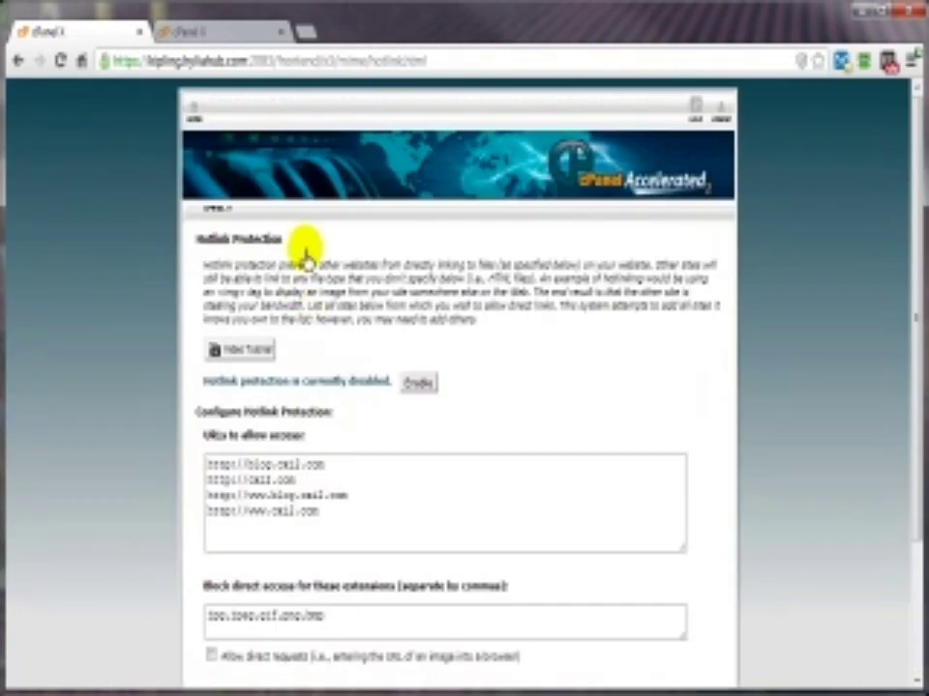
click(18, 60)
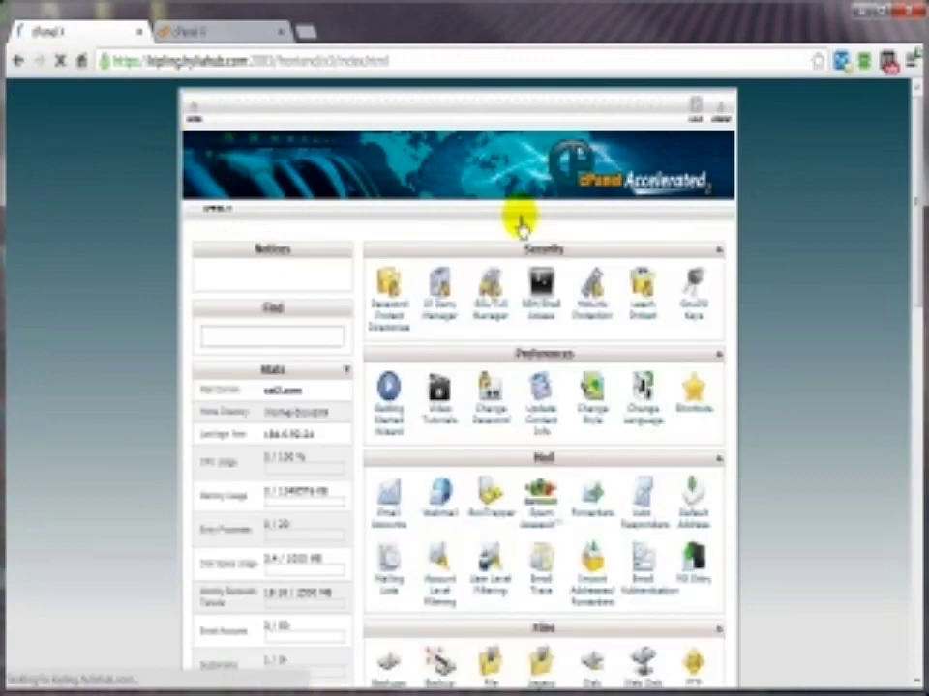
Step: Open Leech Protect at the Web Root and select the blog folder
click(643, 319)
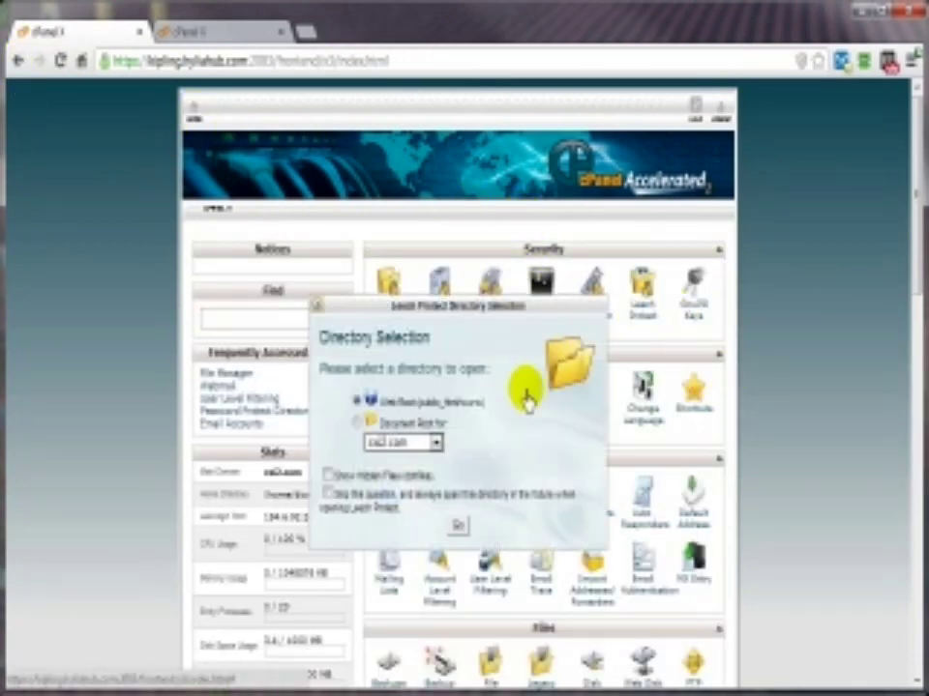
click(458, 529)
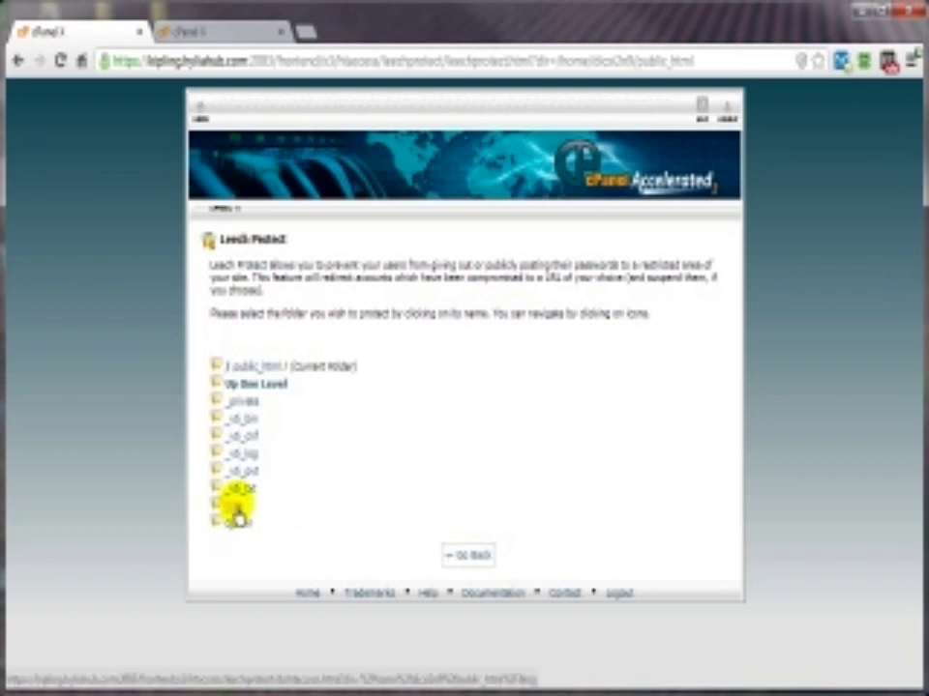
click(234, 519)
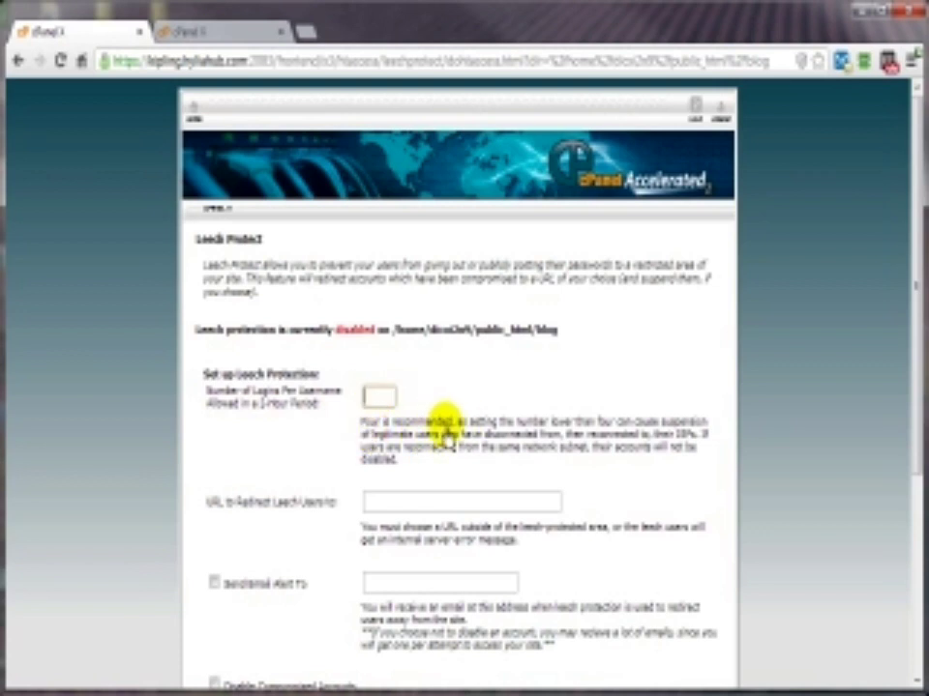
Step: Review the blog folder's Leech Protect fields without enabling protection, then return to cPanel home
click(391, 395)
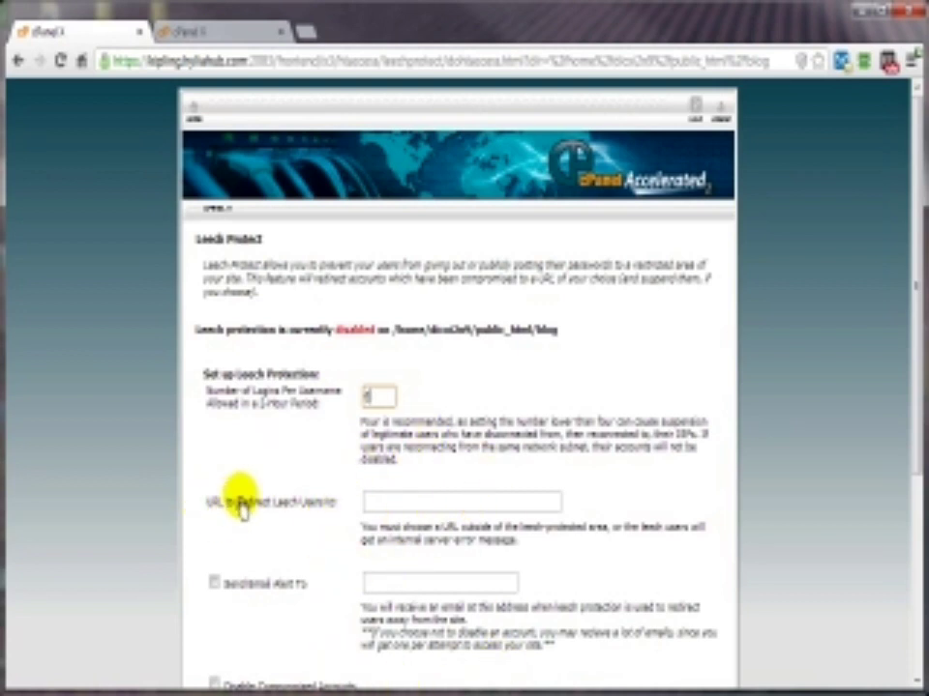
scroll(291, 506, down, 1)
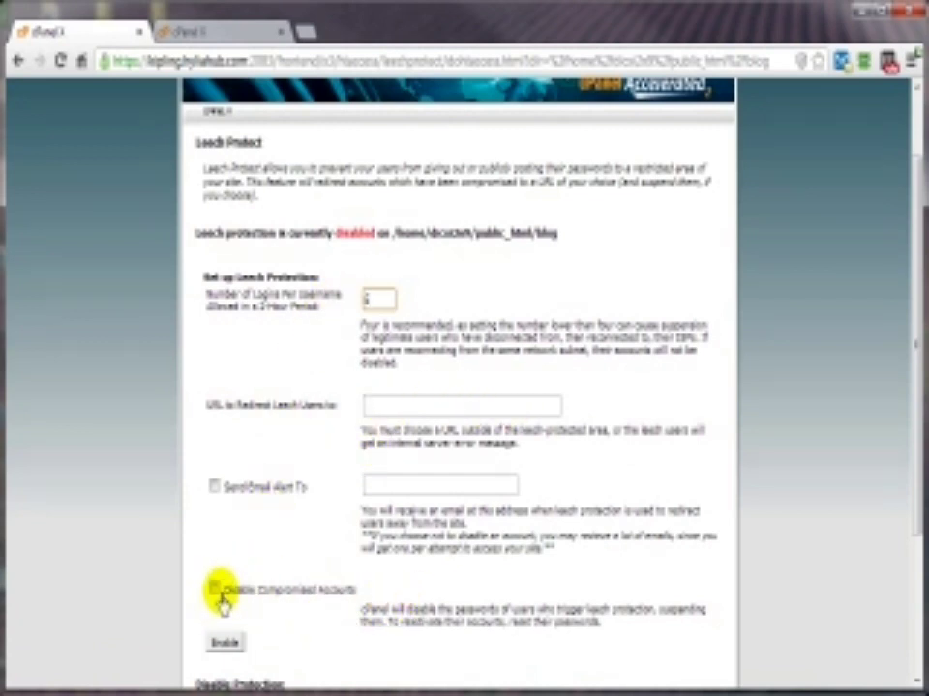
click(215, 488)
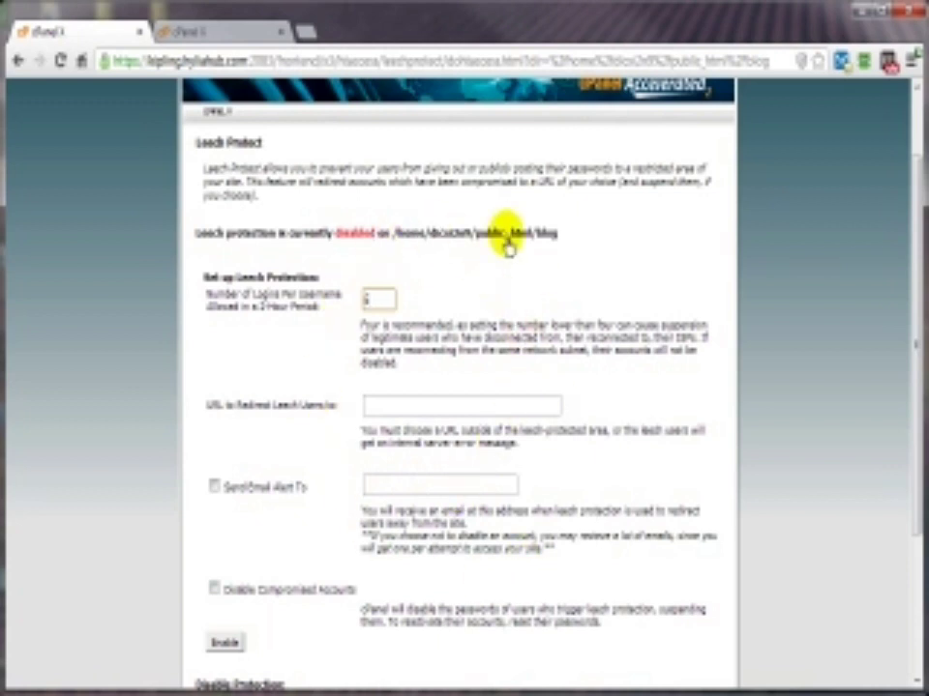
scroll(234, 411, down, 3)
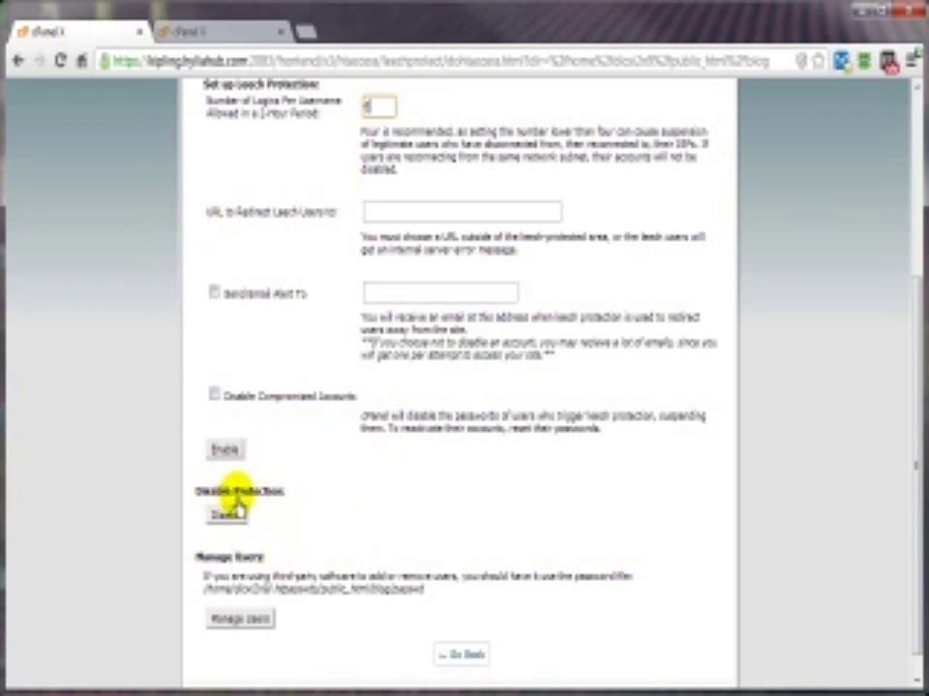
click(457, 656)
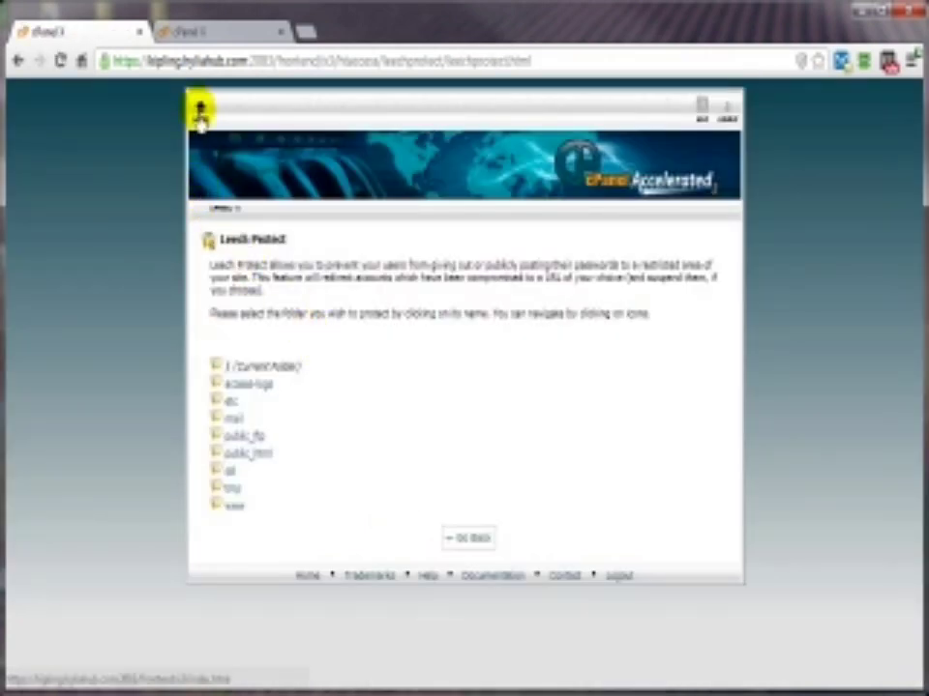
click(201, 115)
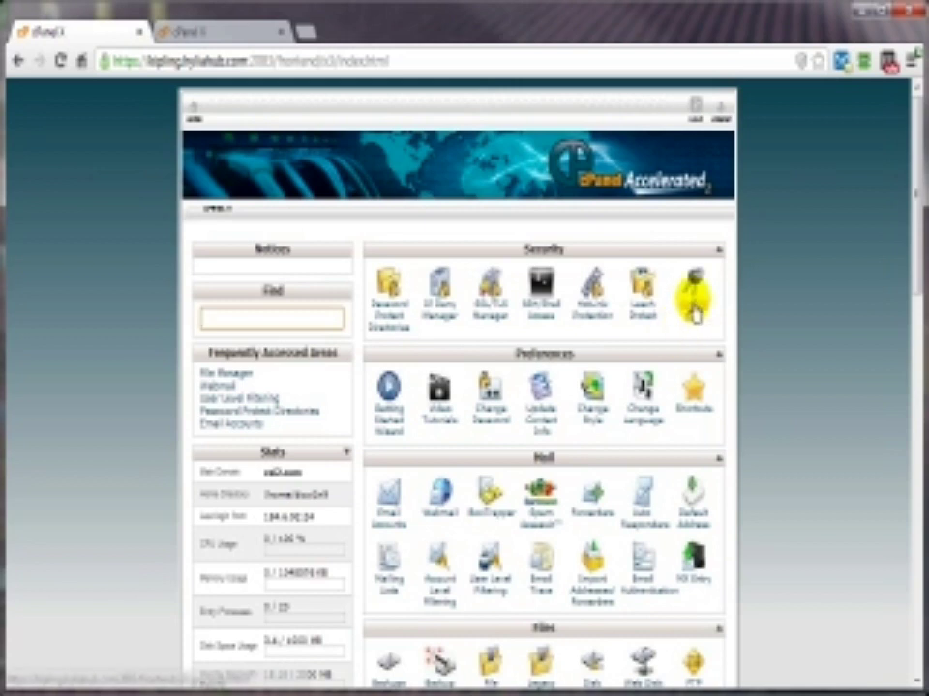
Step: Open GnuPG Keys and look over the Create a New Key form and its key sizes
click(690, 295)
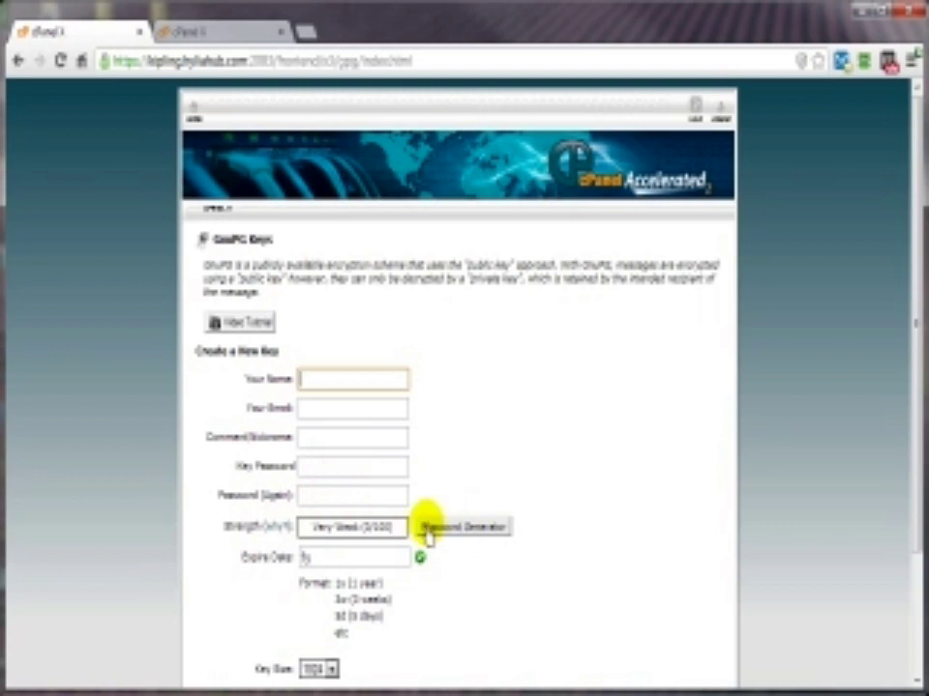
scroll(622, 497, down, 3)
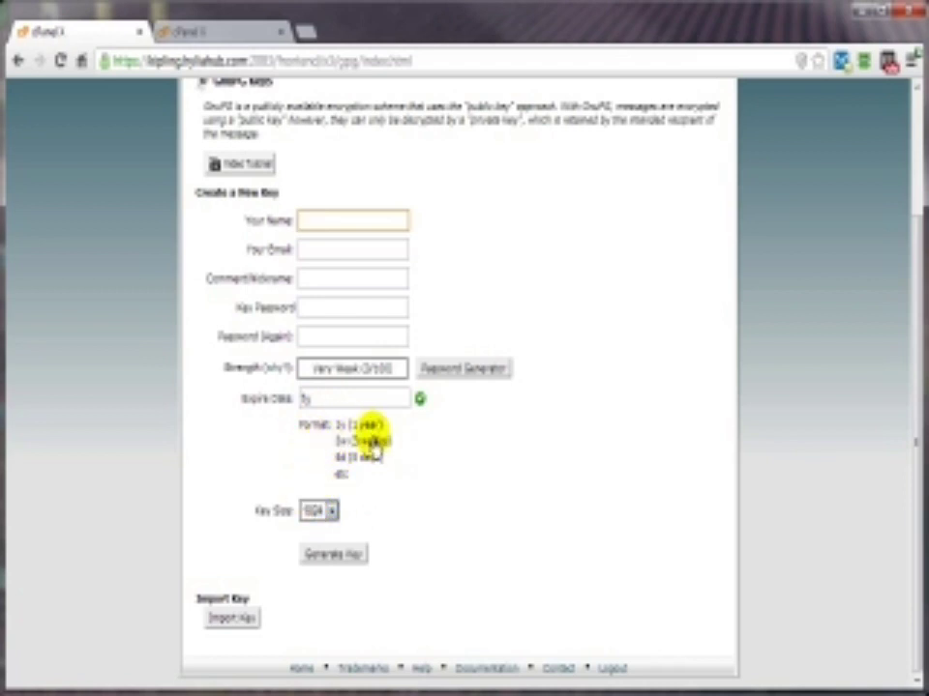
click(330, 514)
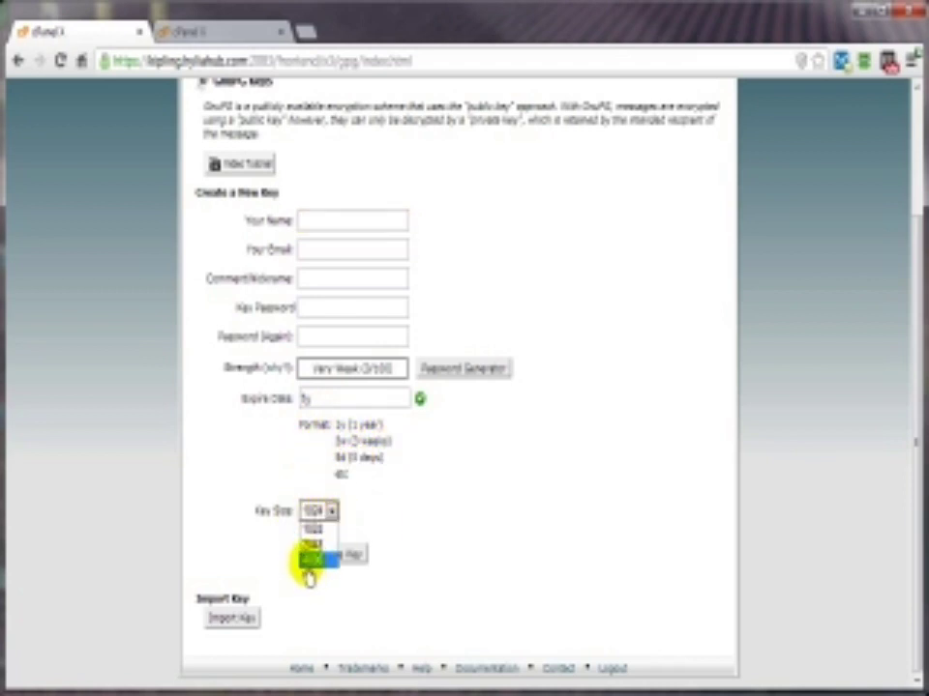
click(311, 565)
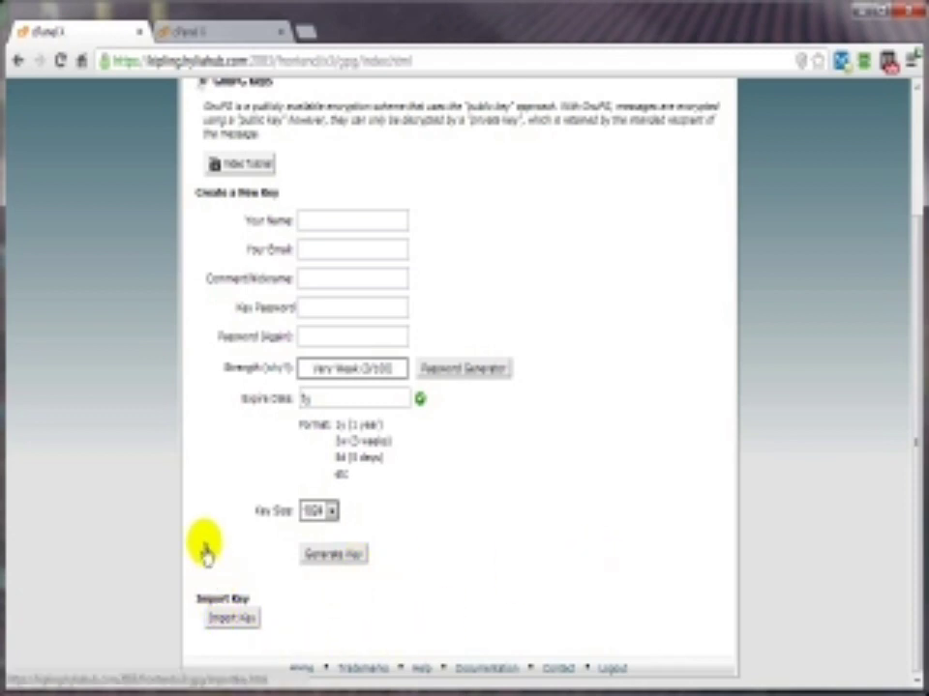
scroll(684, 508, up, 3)
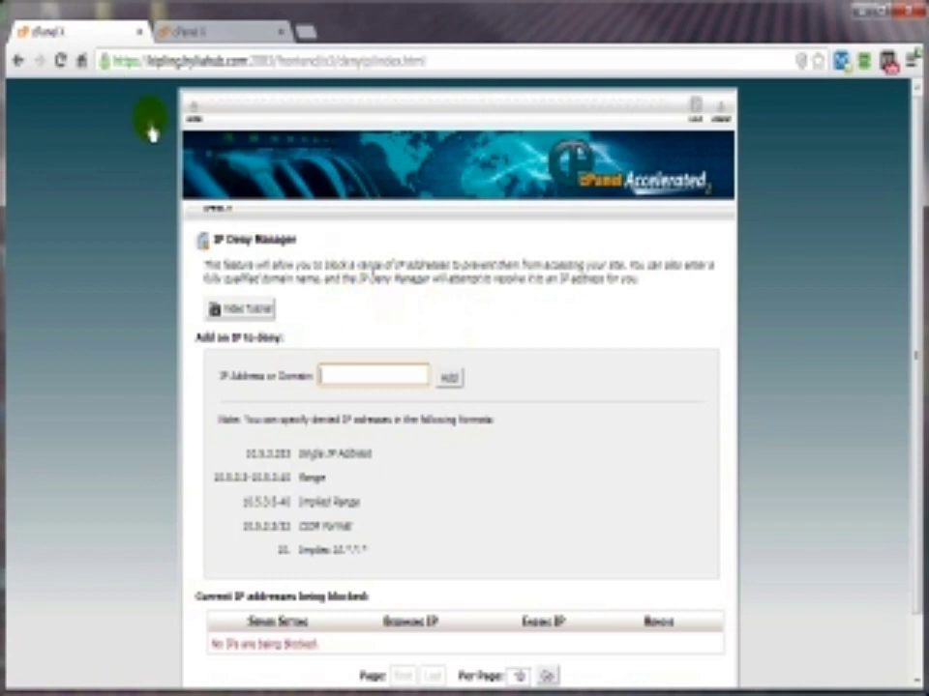
Step: Go back to the cPanel home page and scroll down to the Security section
click(194, 112)
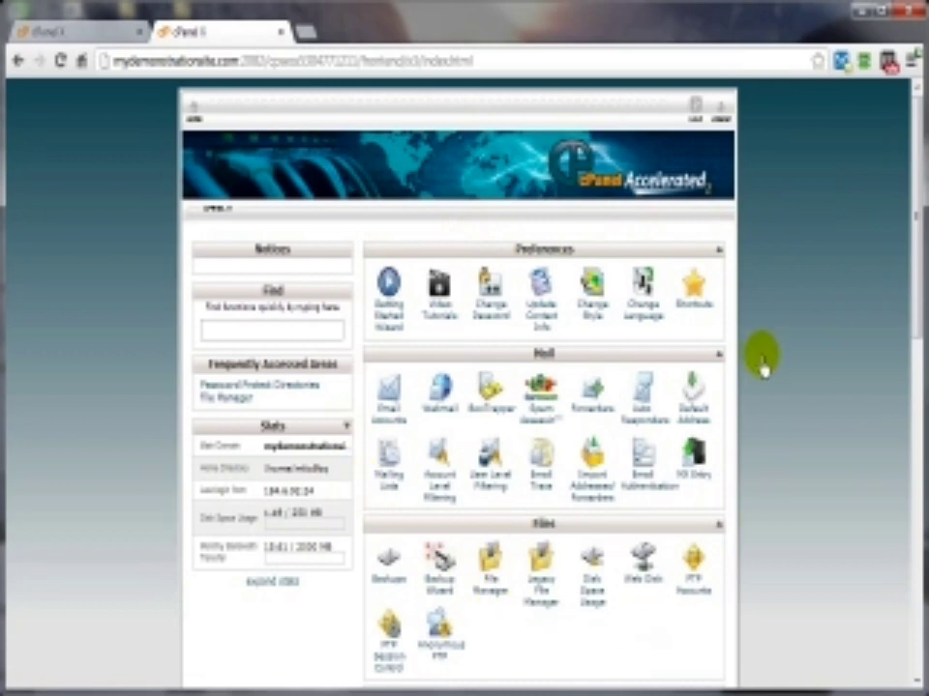
scroll(804, 338, down, 5)
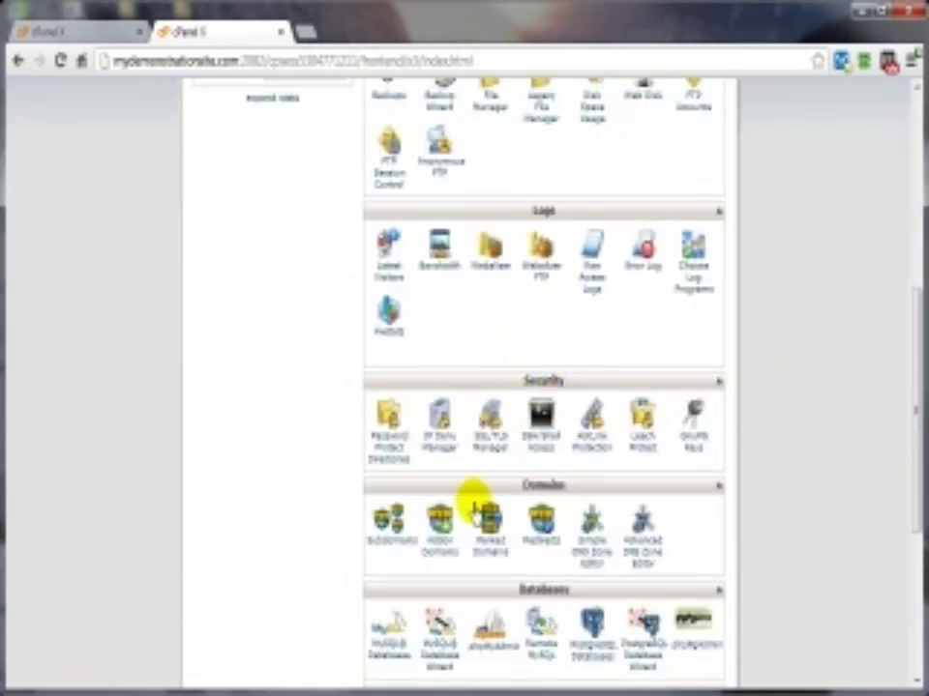
click(389, 443)
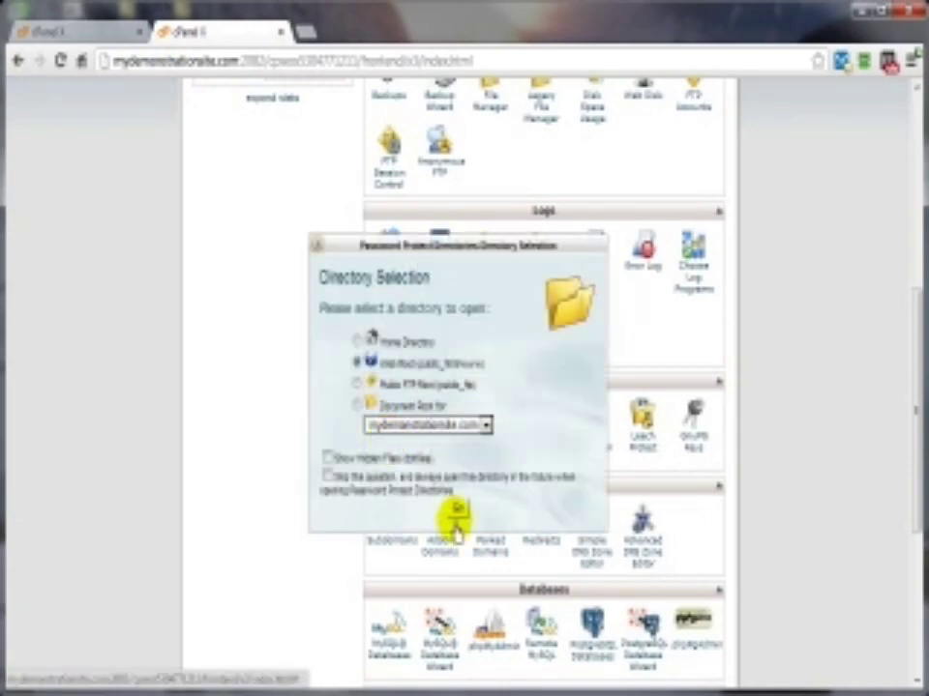
click(456, 508)
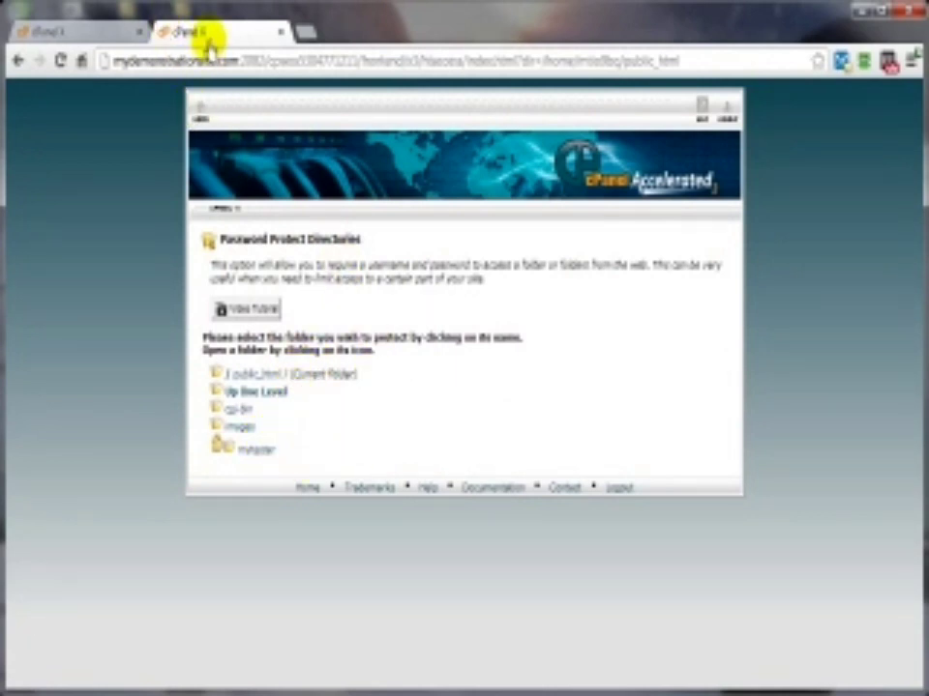
click(200, 111)
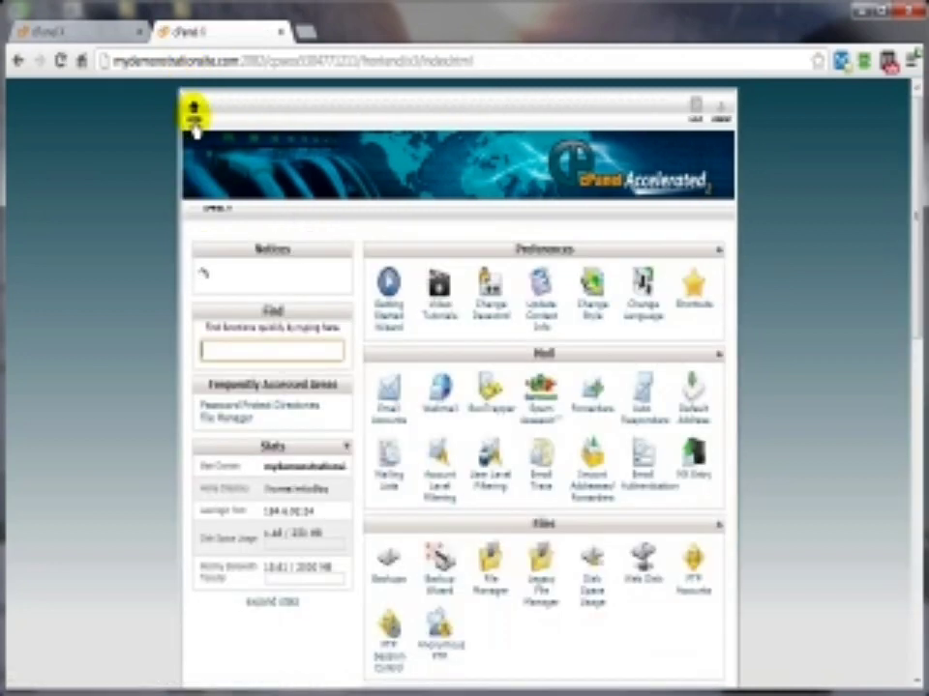
Step: Create a folder named TheTester in public_html using File Manager at Web Root
click(490, 585)
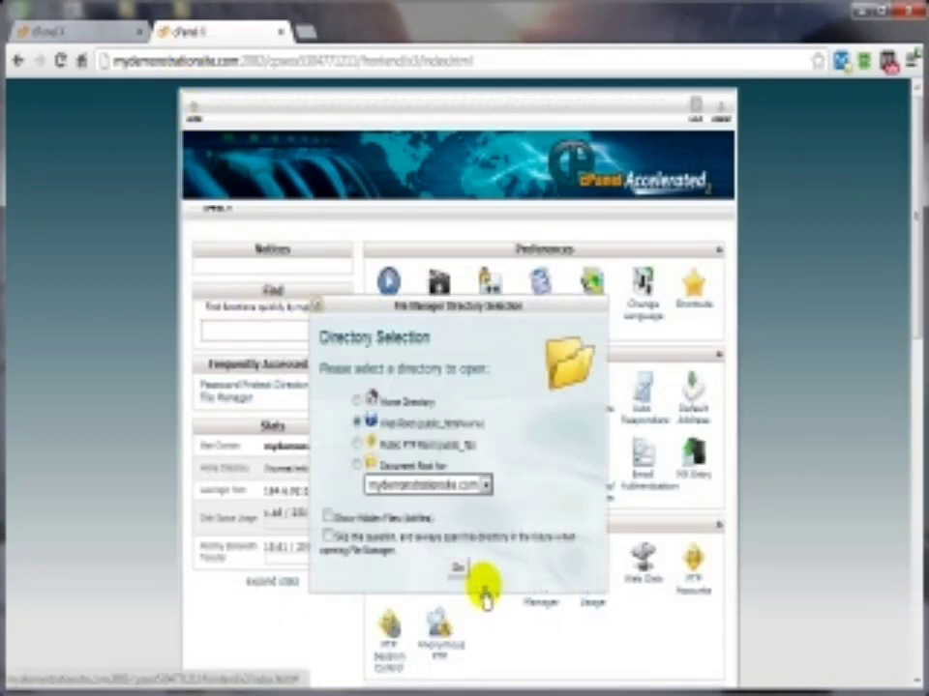
click(459, 569)
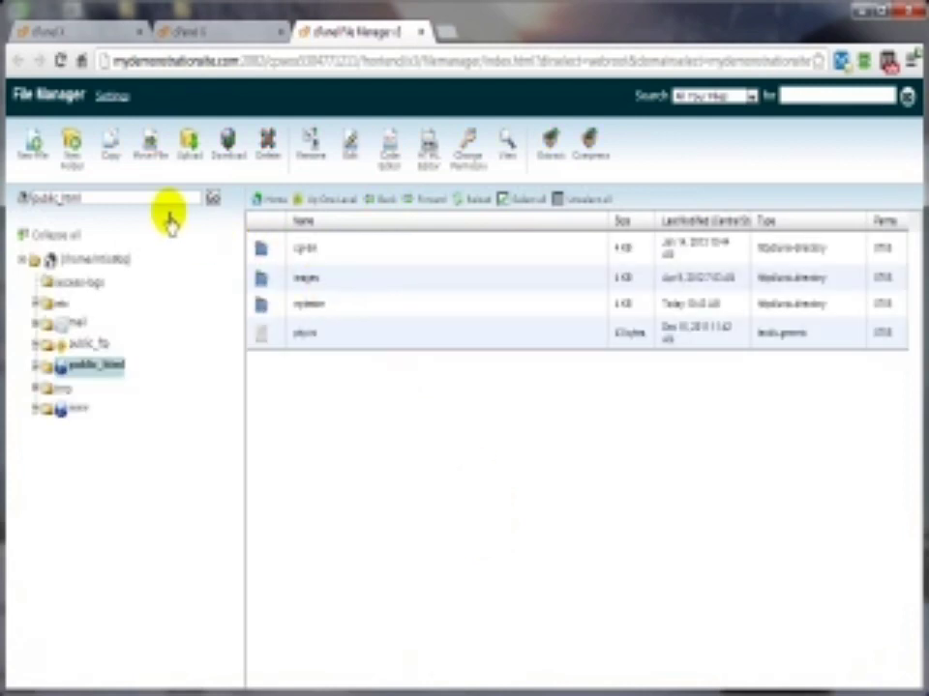
click(71, 155)
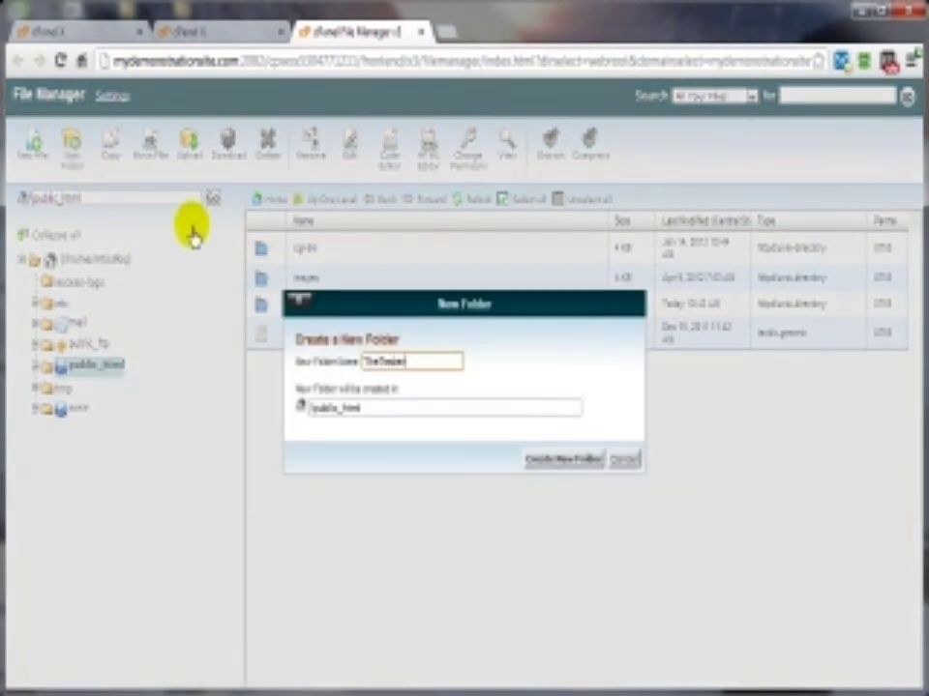
click(558, 460)
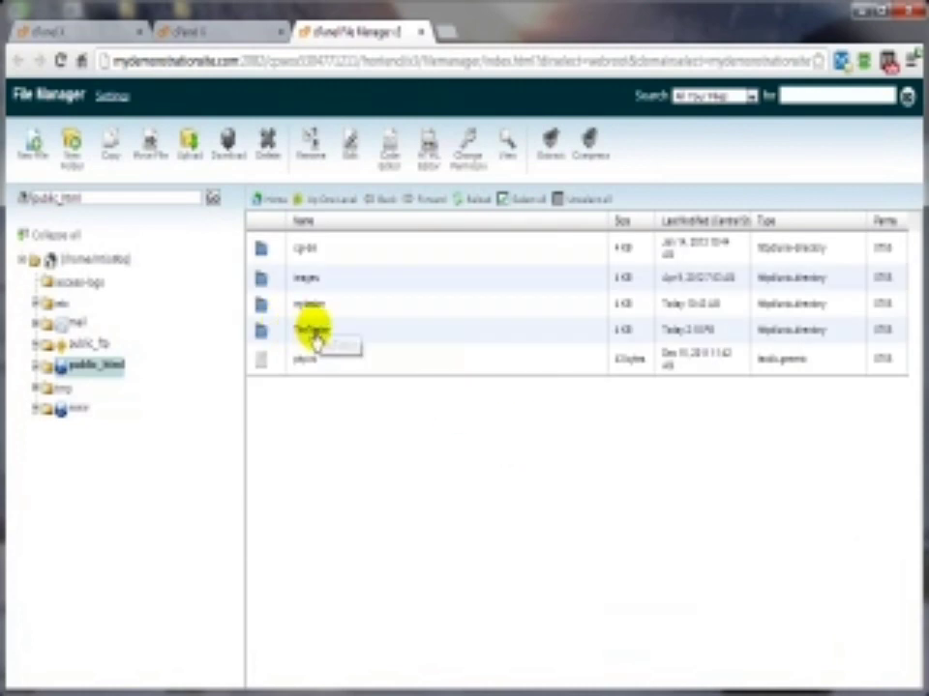
click(421, 34)
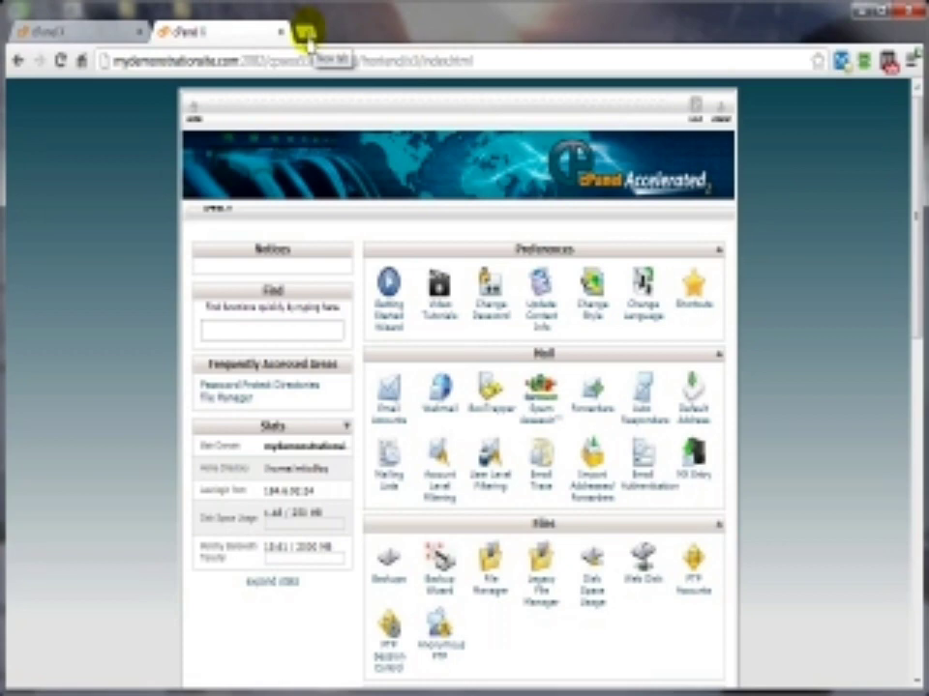
Step: Load mydemonstrationsite.com/TheTester in a new tab to view its open listing
click(304, 34)
text(m/Th)
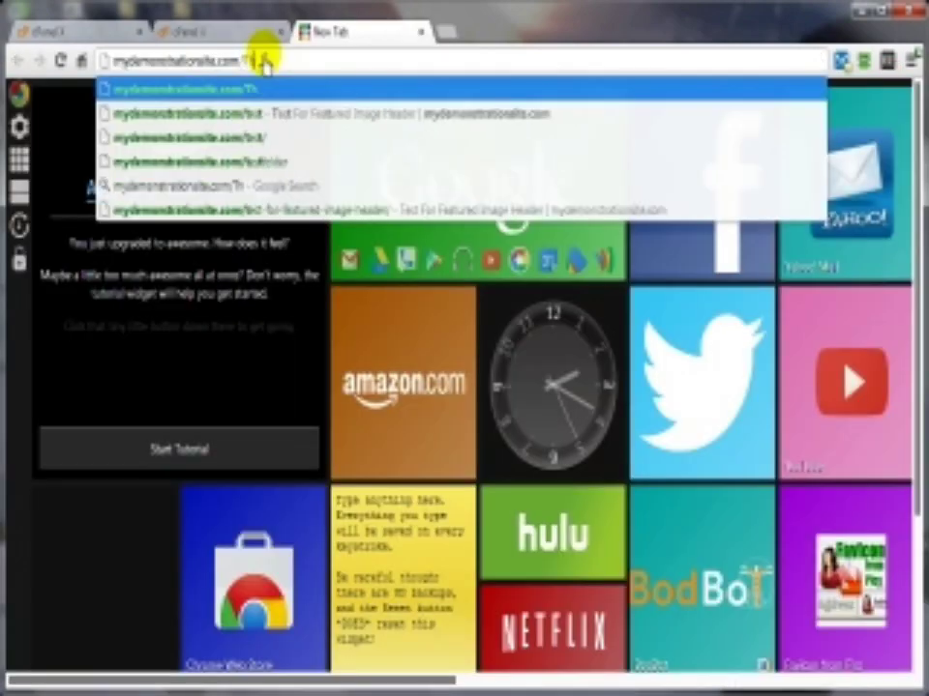
text(eTester)
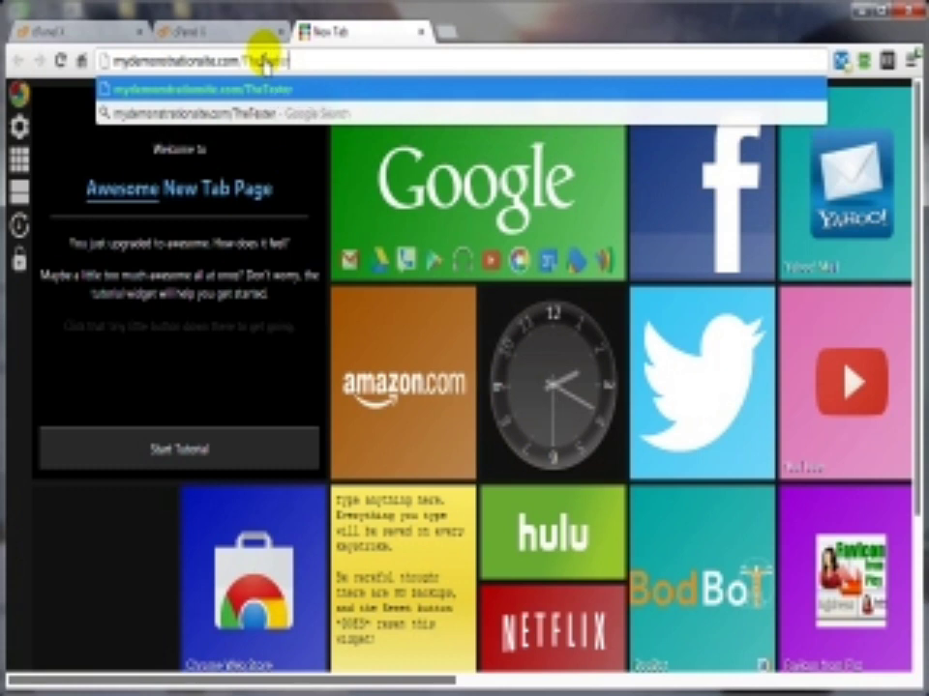
key(Return)
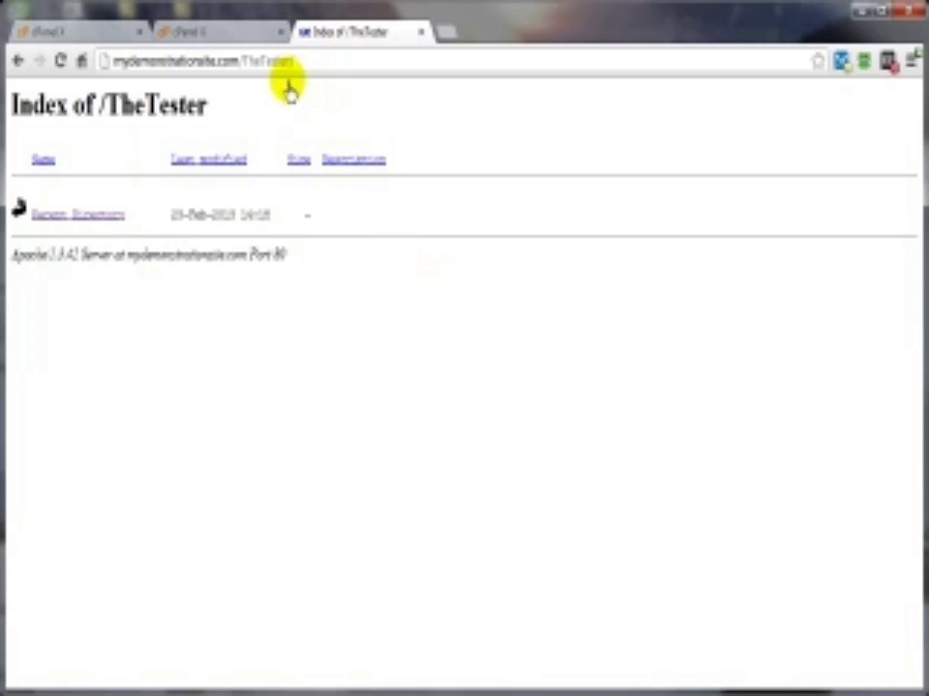
click(233, 40)
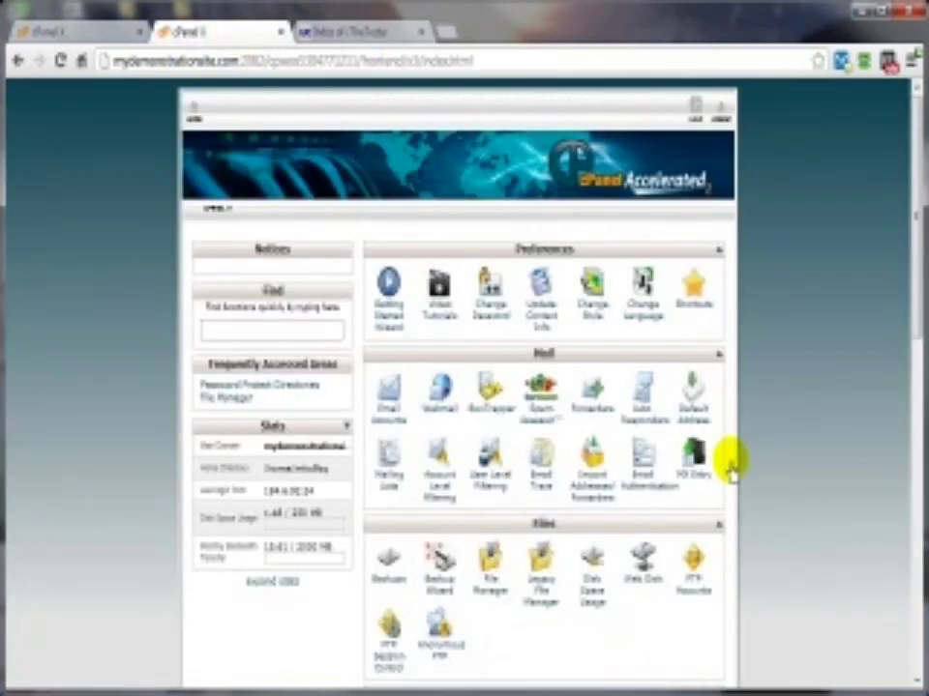
Step: Password-protect the TheTester folder under a protected-area name via Password Protect Directories
scroll(732, 464, down, 5)
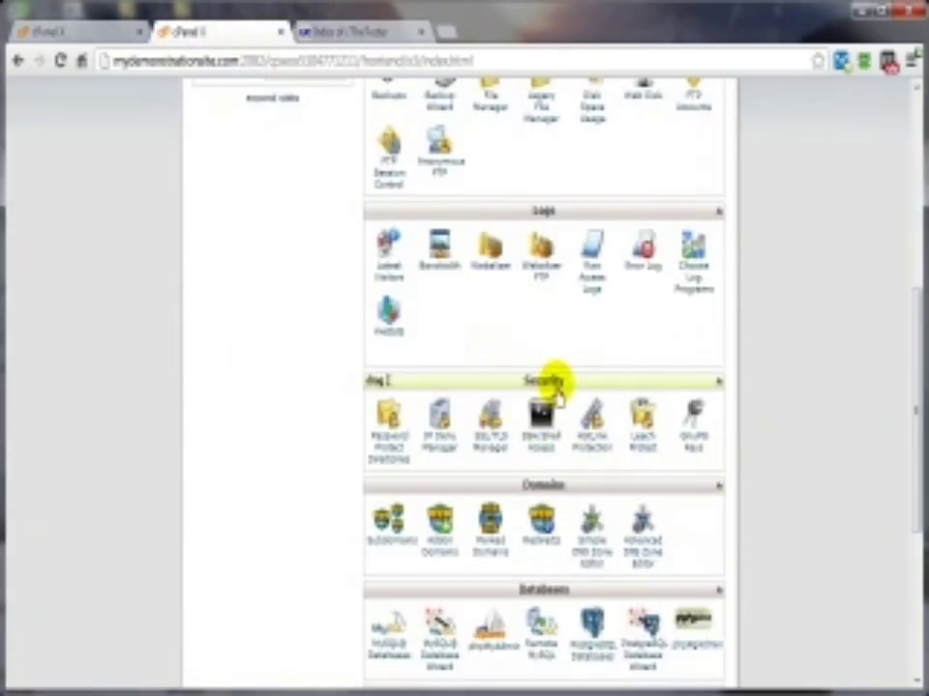
click(376, 459)
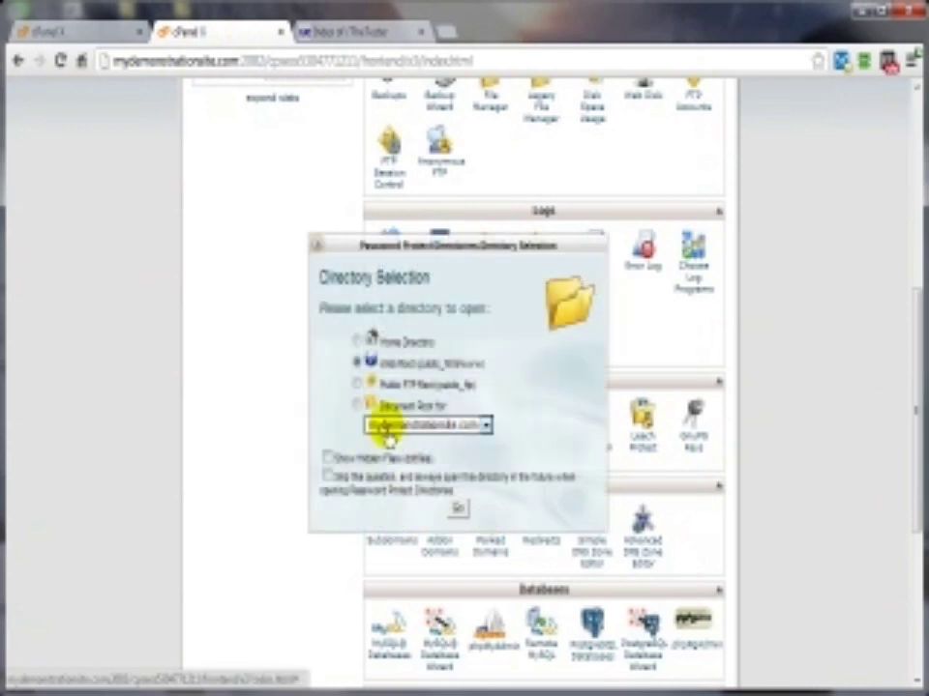
click(453, 510)
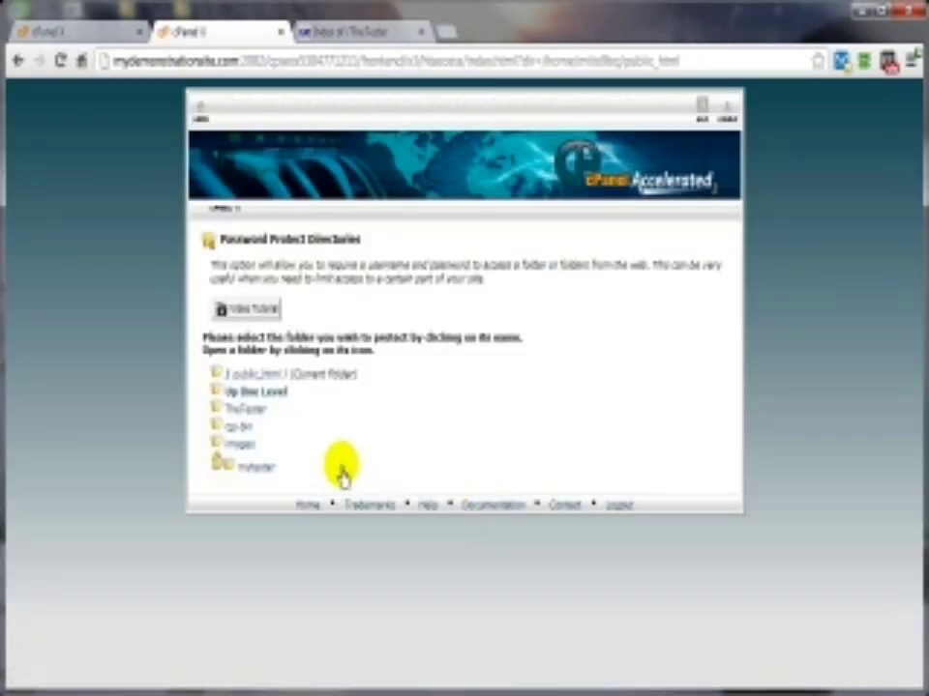
click(232, 412)
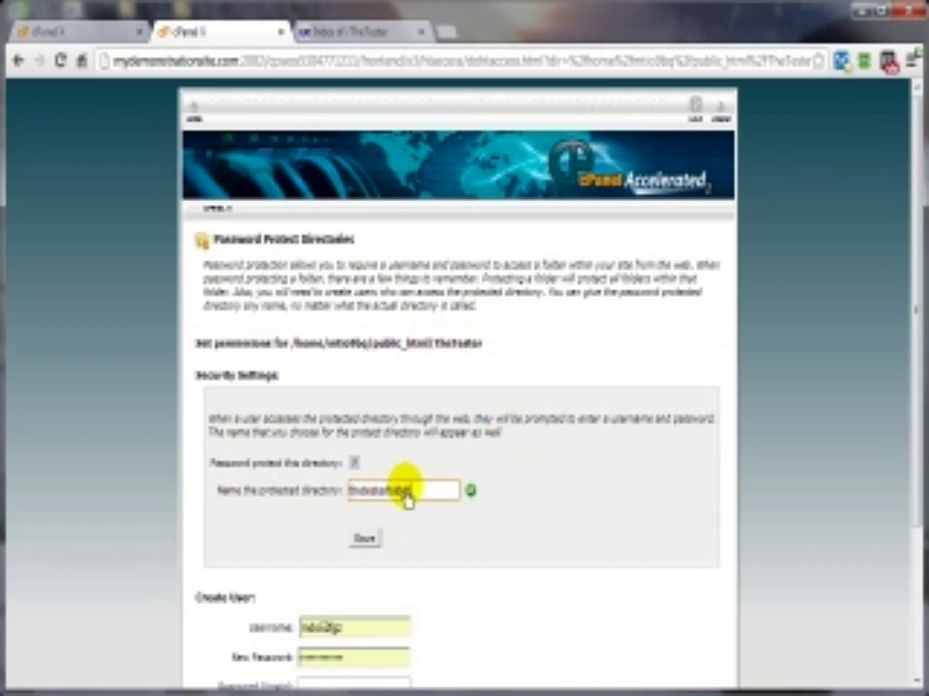
click(363, 542)
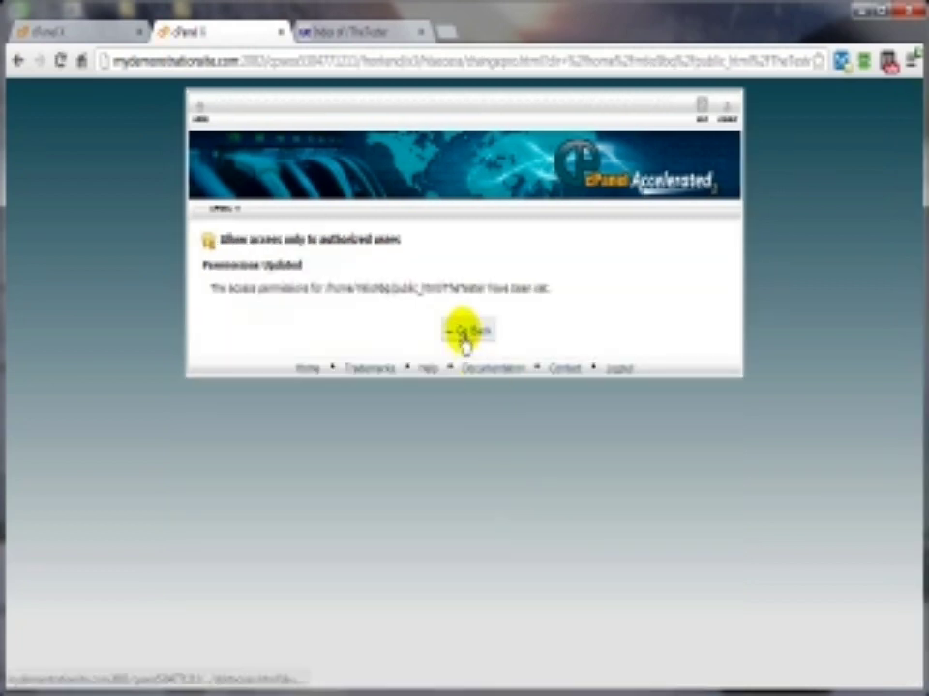
click(463, 341)
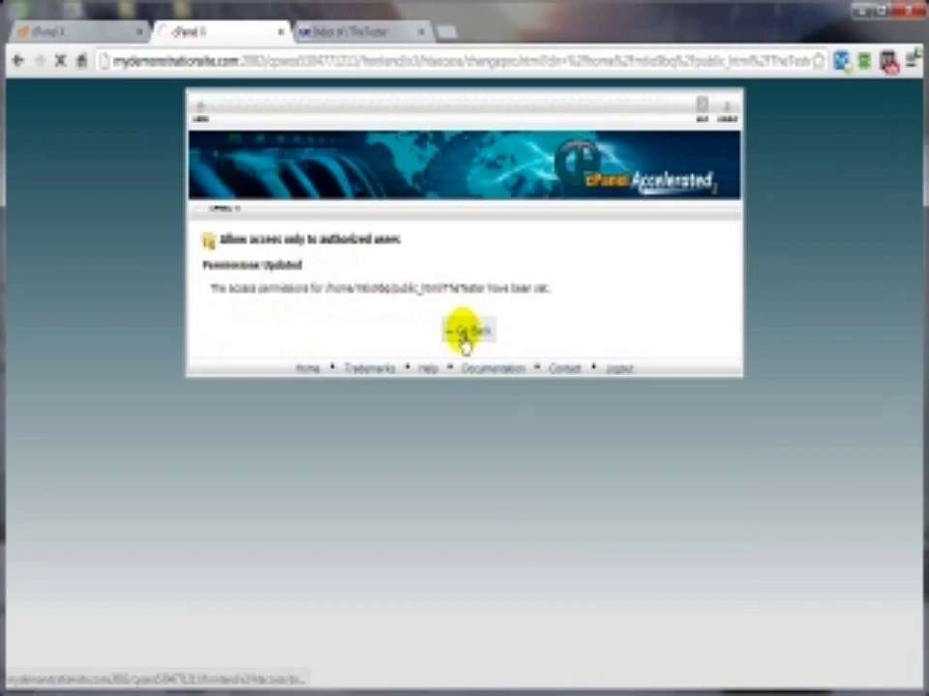
scroll(551, 517, down, 2)
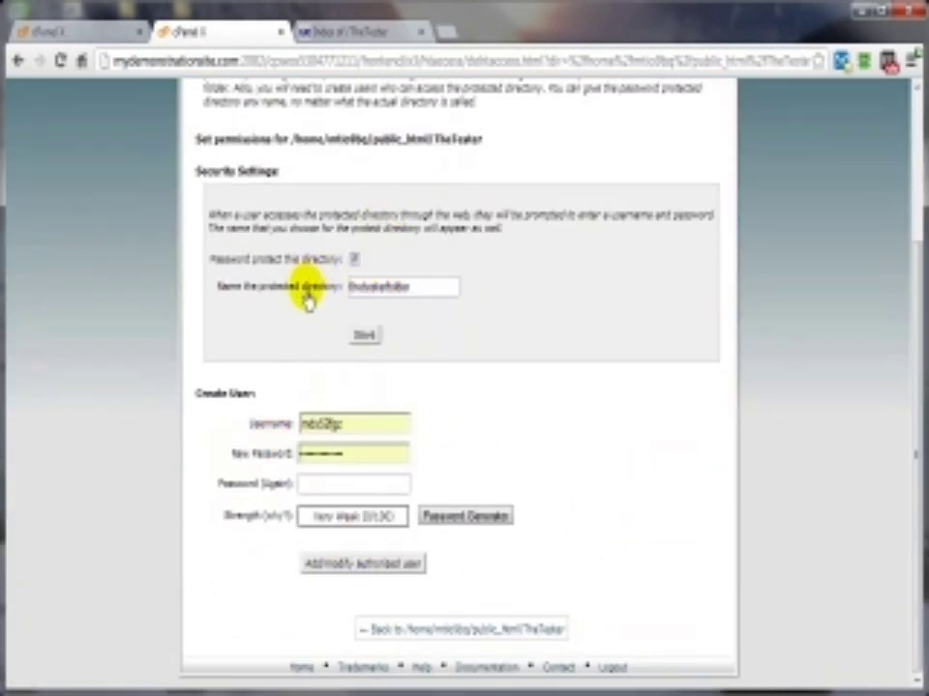
scroll(574, 390, up, 2)
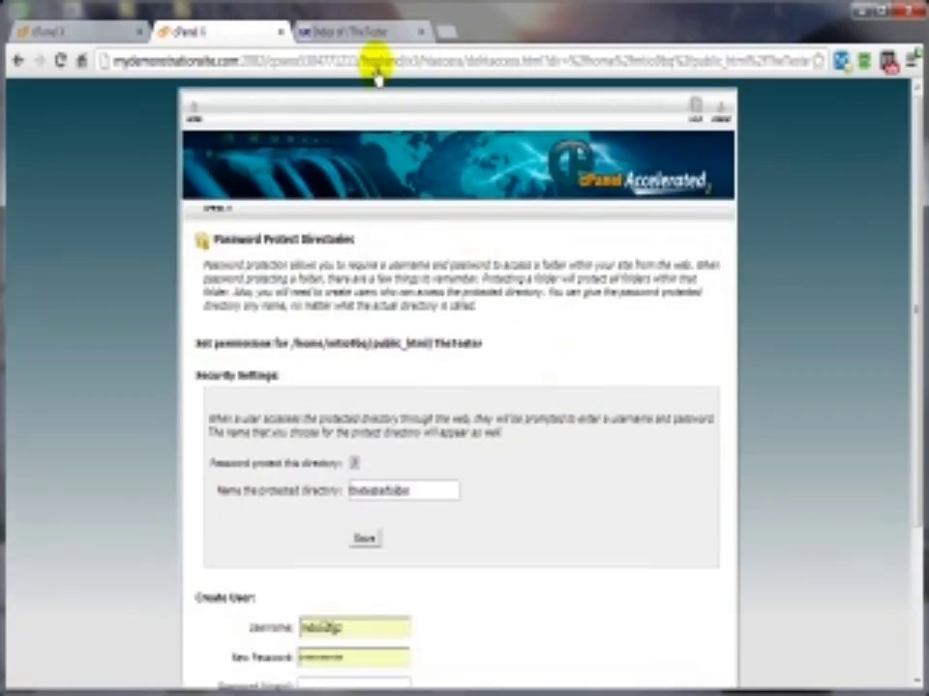
click(359, 36)
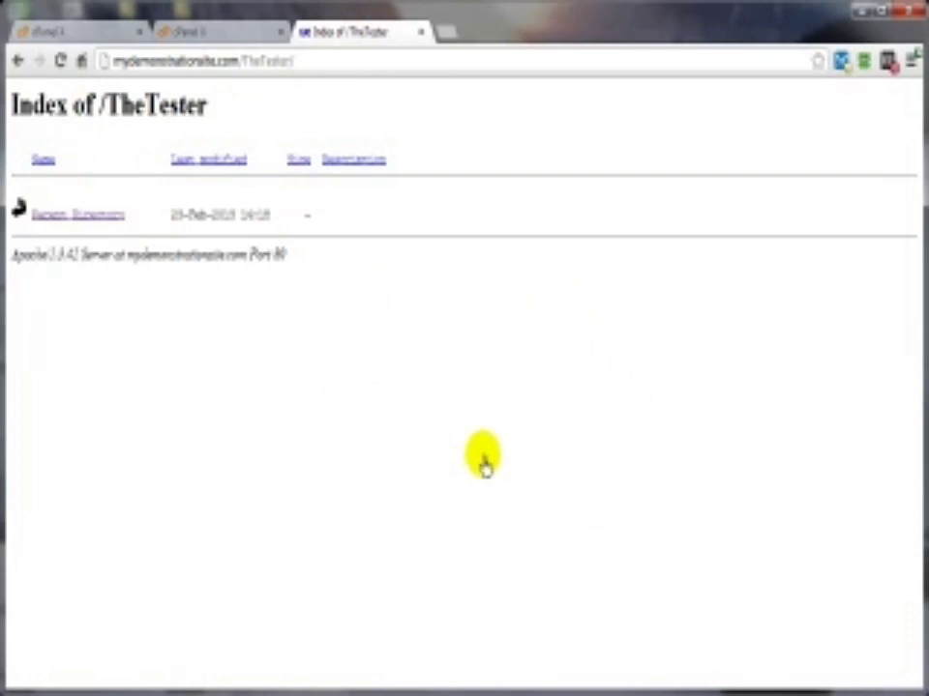
Step: Reload TheTester and cancel the login prompt to confirm the Authorization Required error
click(59, 62)
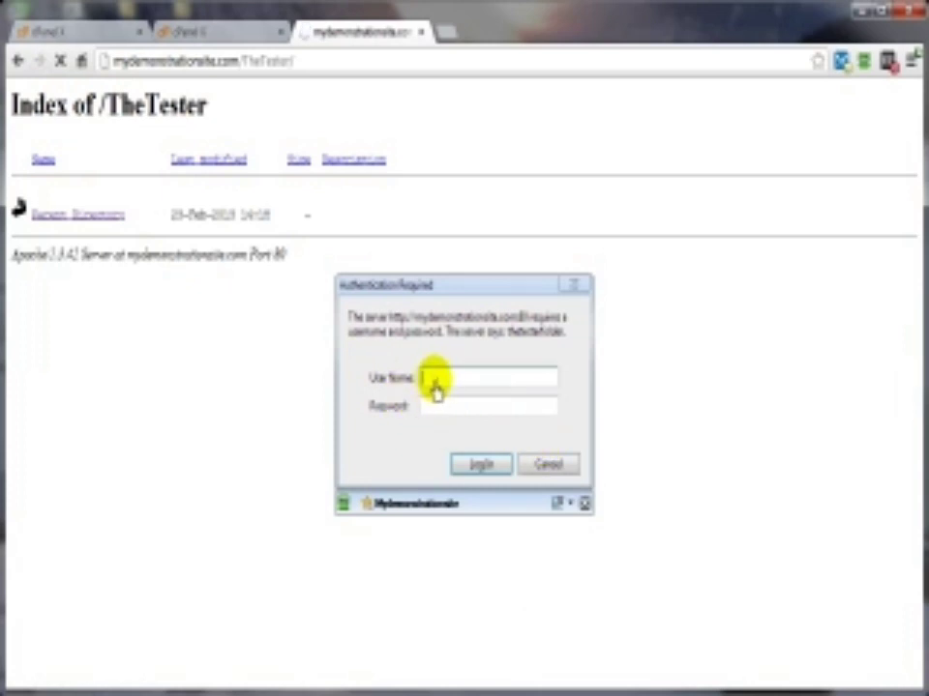
click(543, 471)
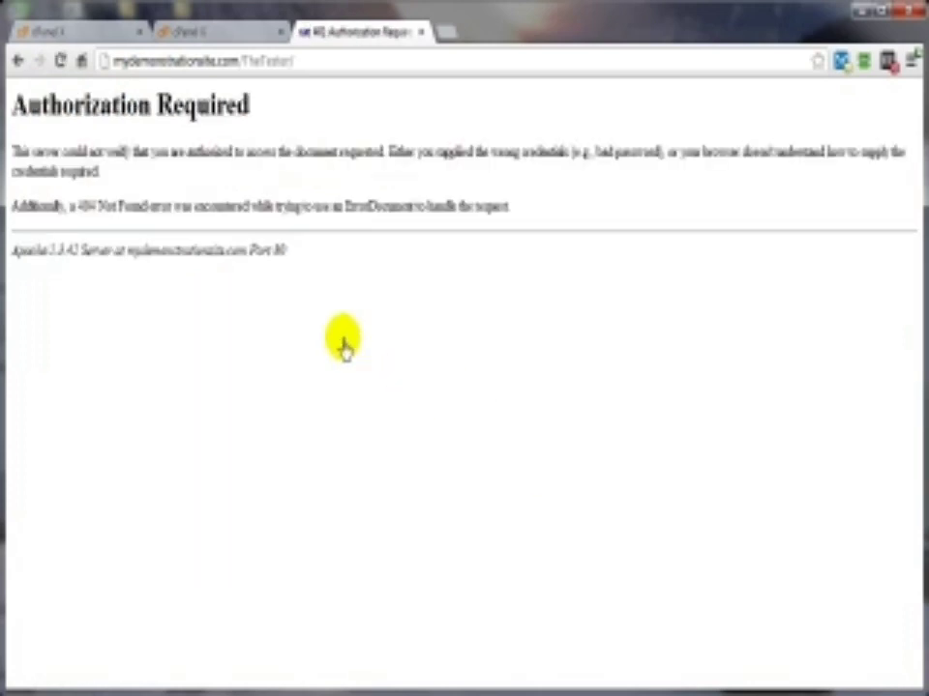
click(216, 33)
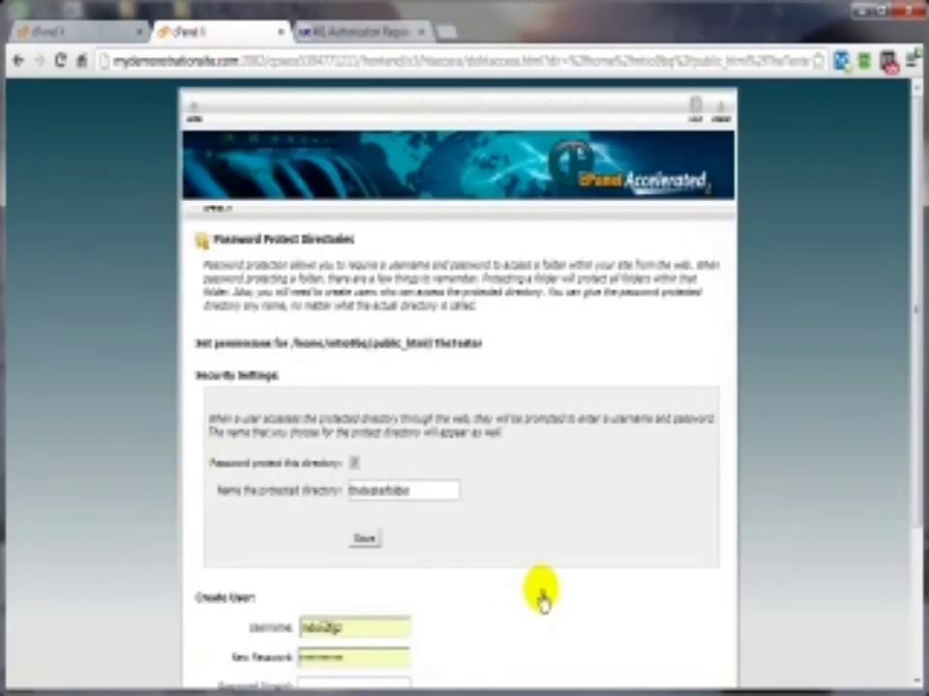
Step: Add a new authorized user with a very strong password for the TheTester folder
scroll(541, 595, down, 3)
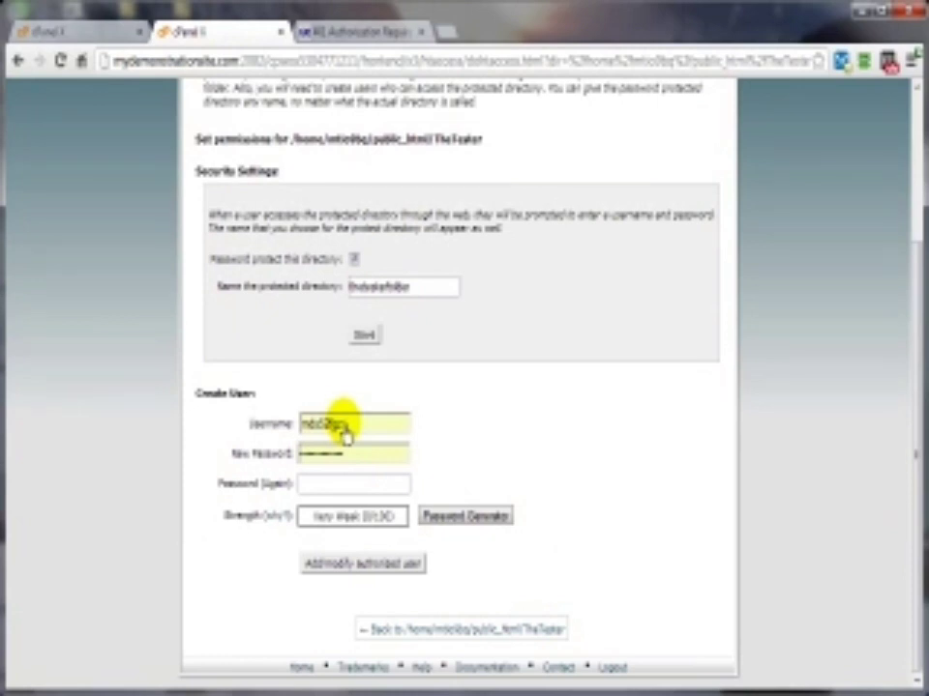
drag(345, 427, 214, 423)
text(me)
click(316, 458)
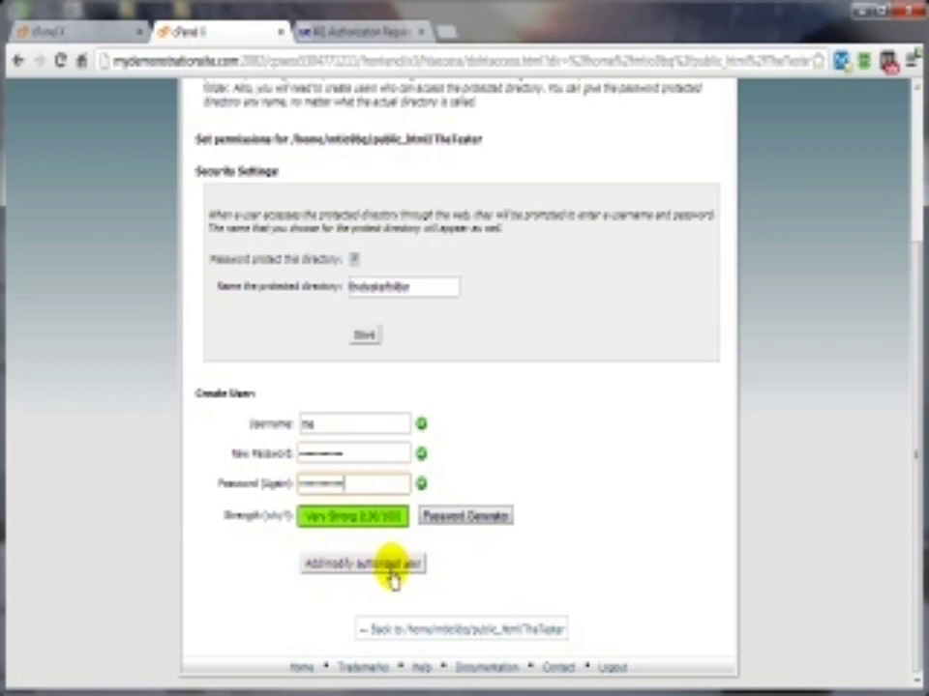
click(408, 567)
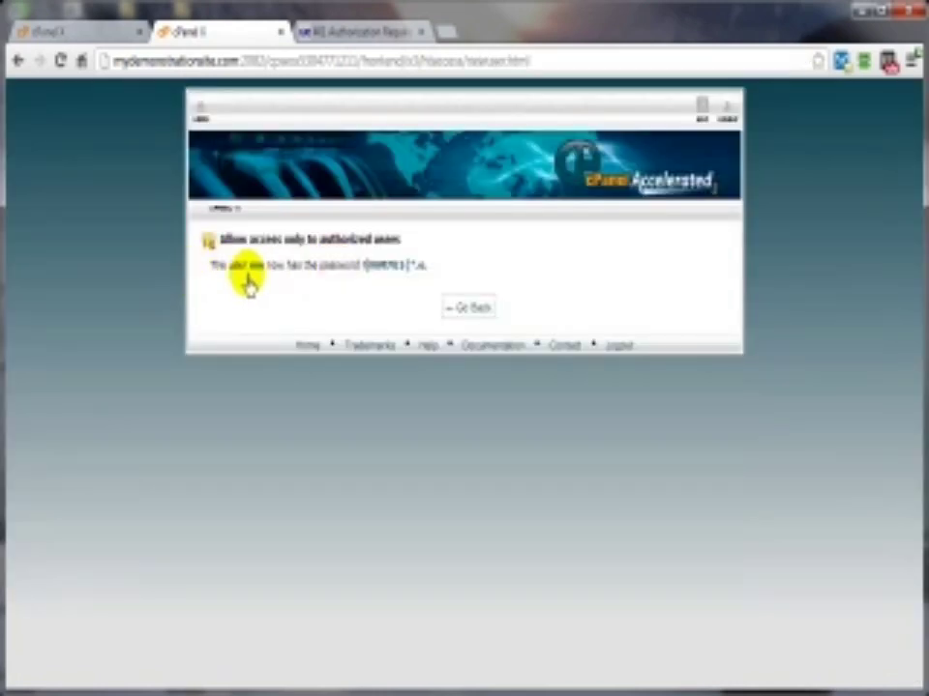
Step: Return to the folder's settings and select the user under Authorized Users
click(474, 310)
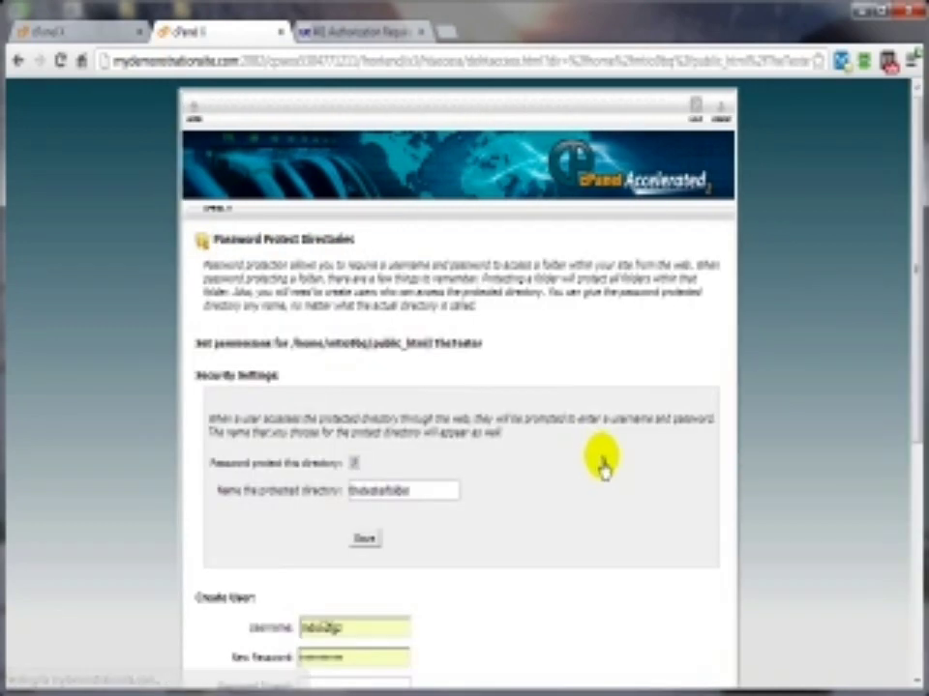
scroll(599, 470, down, 3)
scroll(601, 479, down, 1)
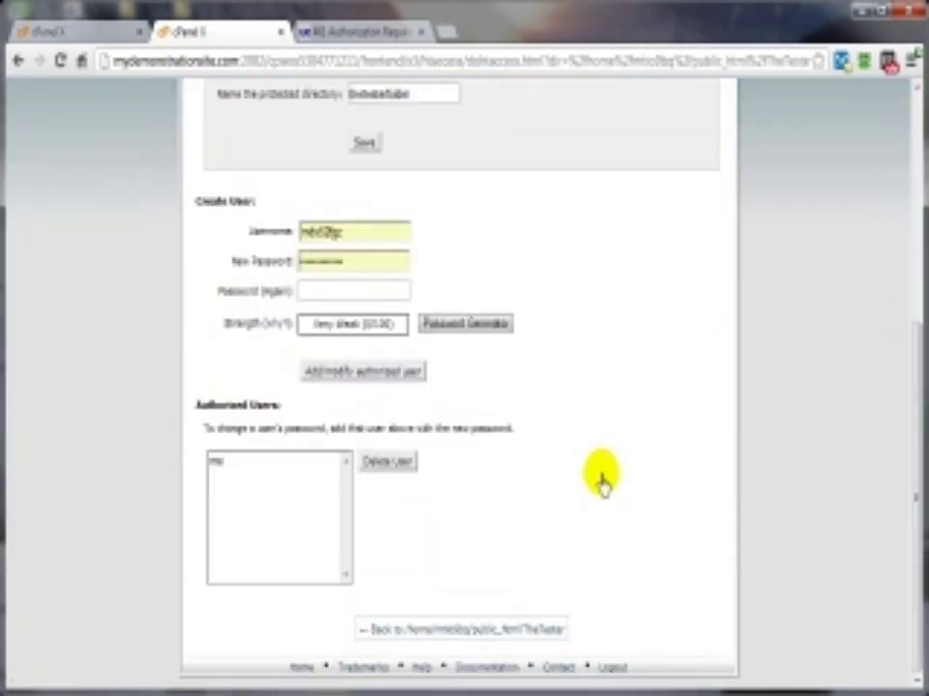
click(244, 463)
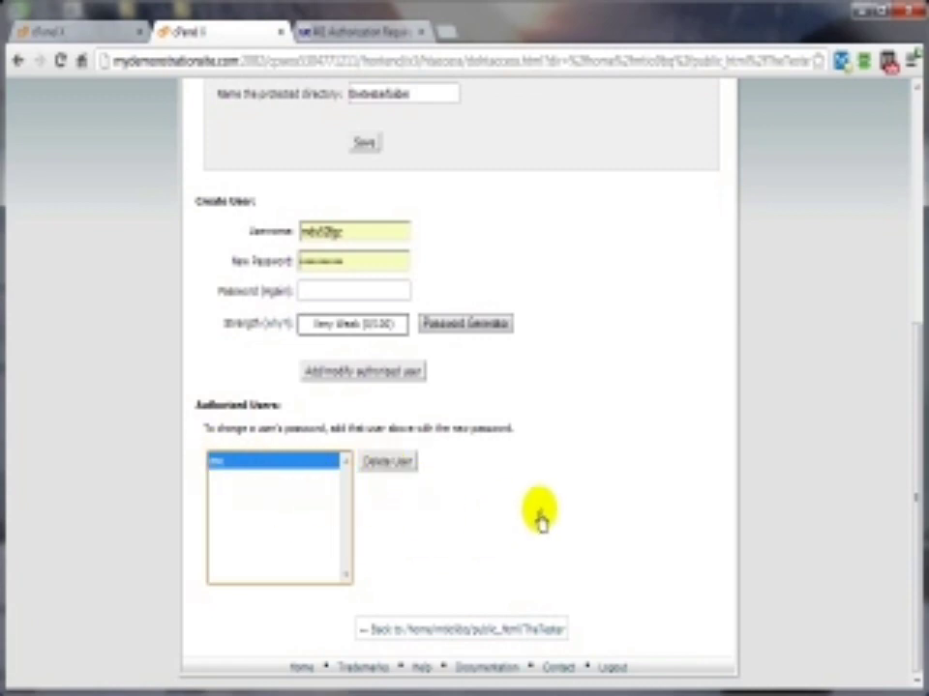
scroll(539, 519, up, 5)
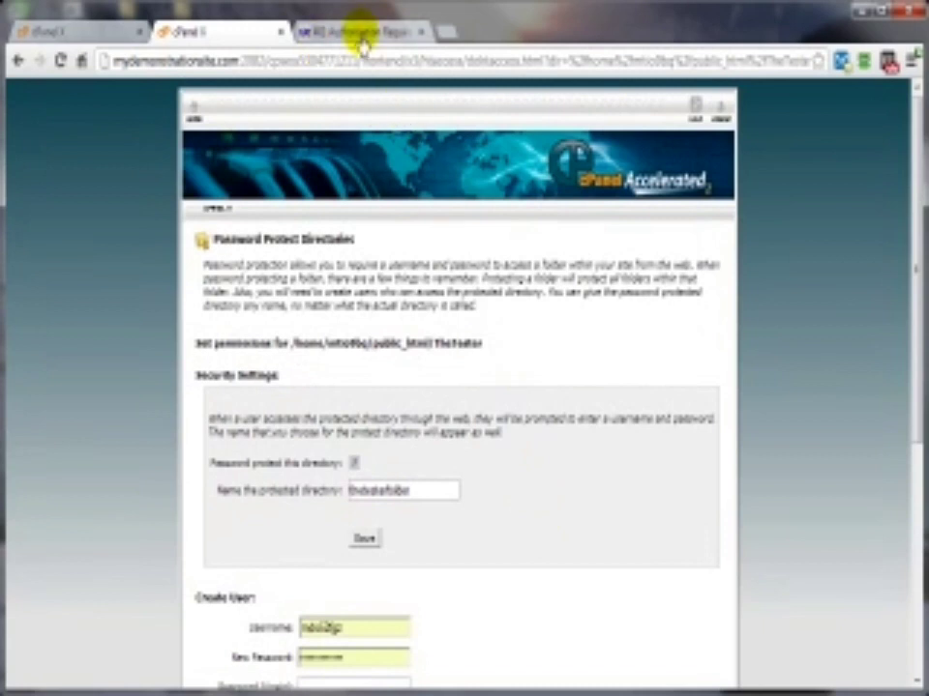
Step: Log in to the protected /TheTester folder with the new user's name and pasted password
click(357, 31)
click(60, 61)
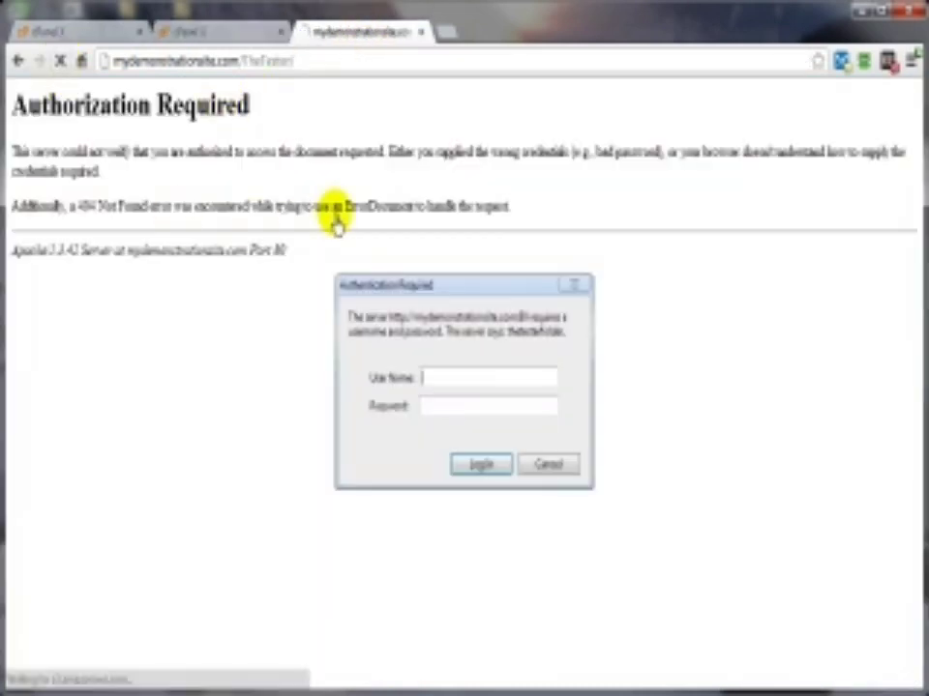
right_click(435, 412)
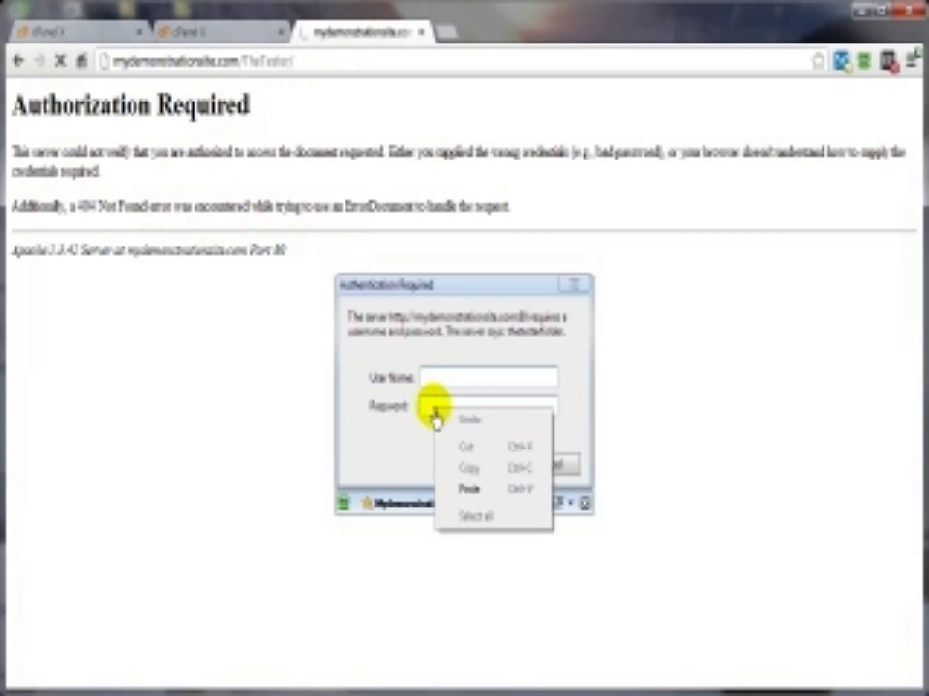
click(466, 490)
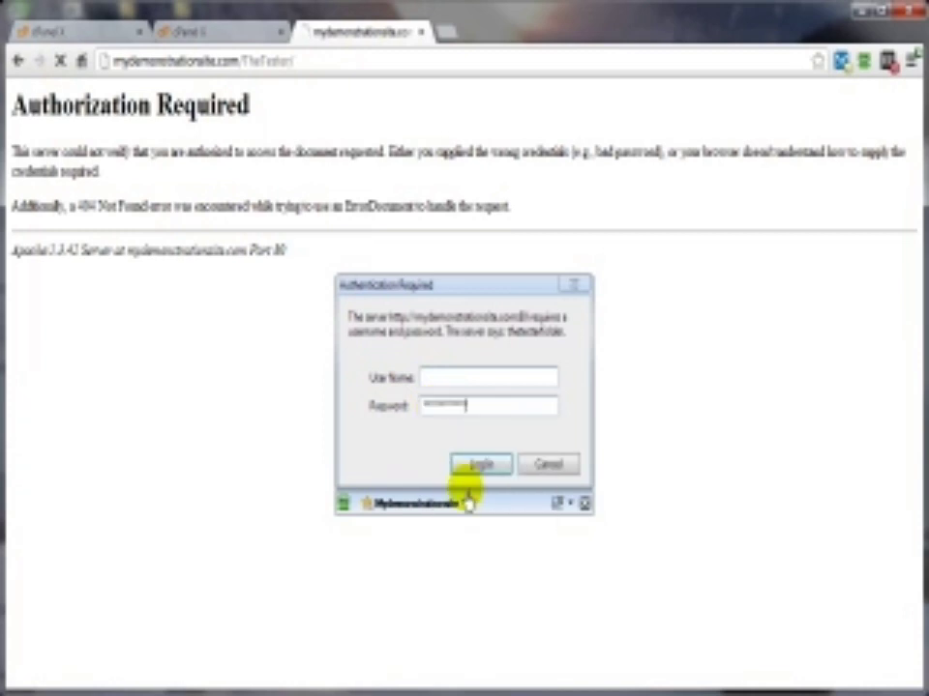
click(440, 383)
text(me)
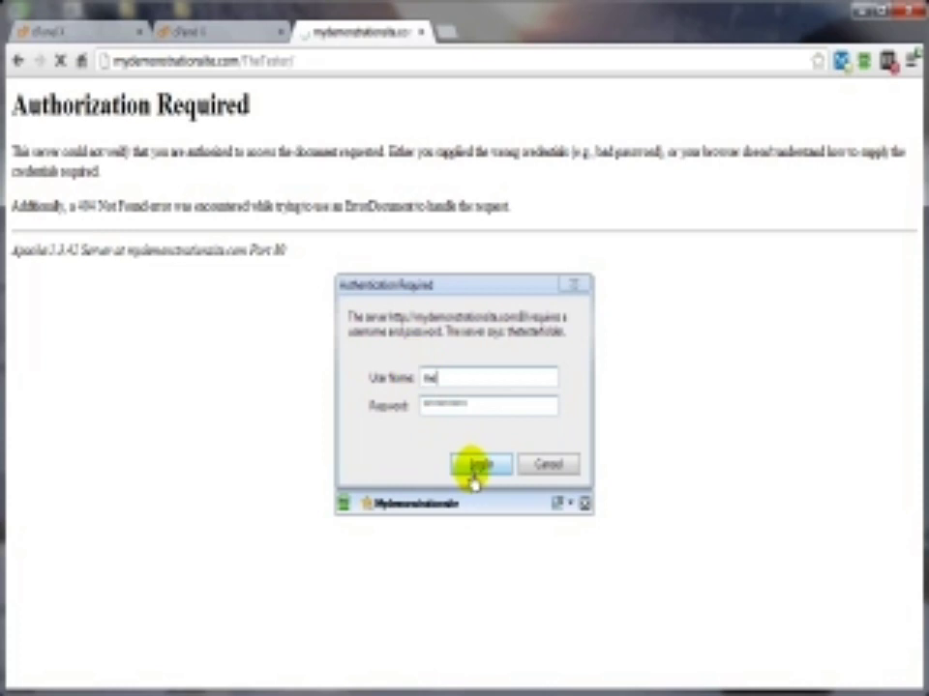
click(474, 473)
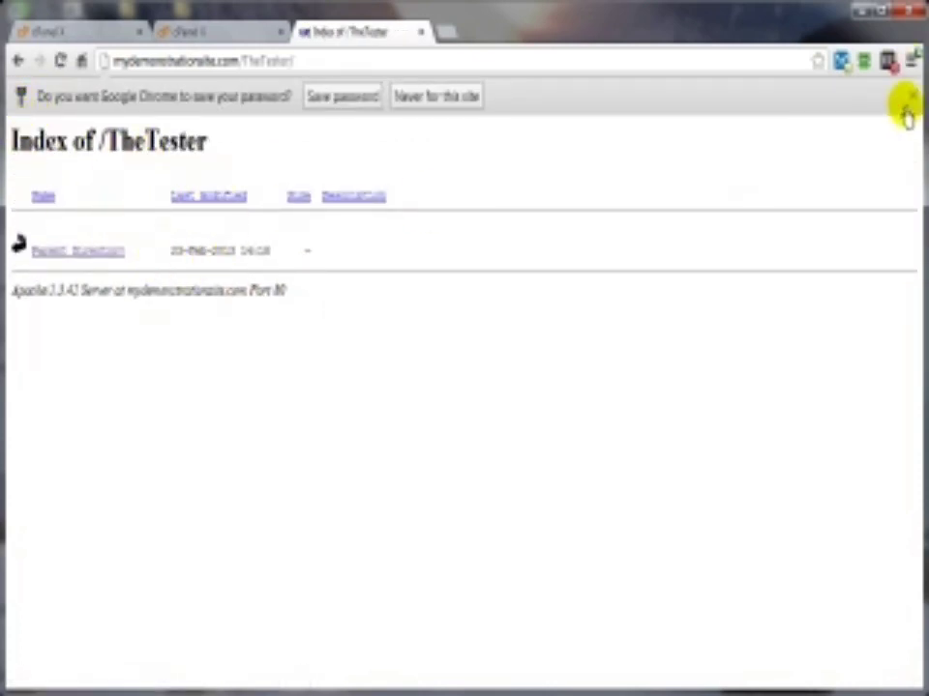
click(912, 96)
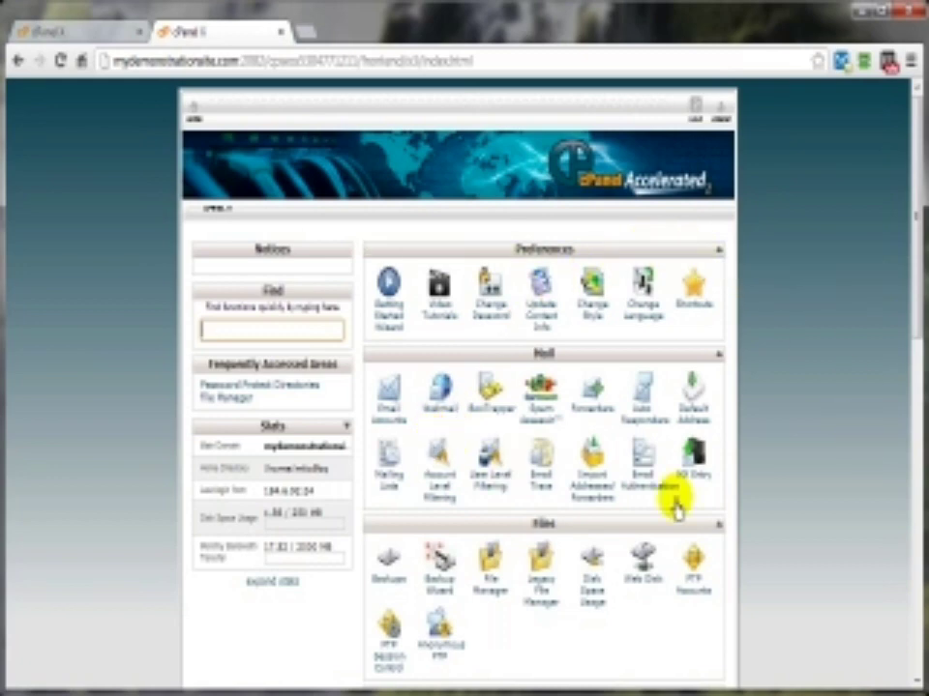
scroll(772, 504, down, 5)
scroll(773, 504, down, 3)
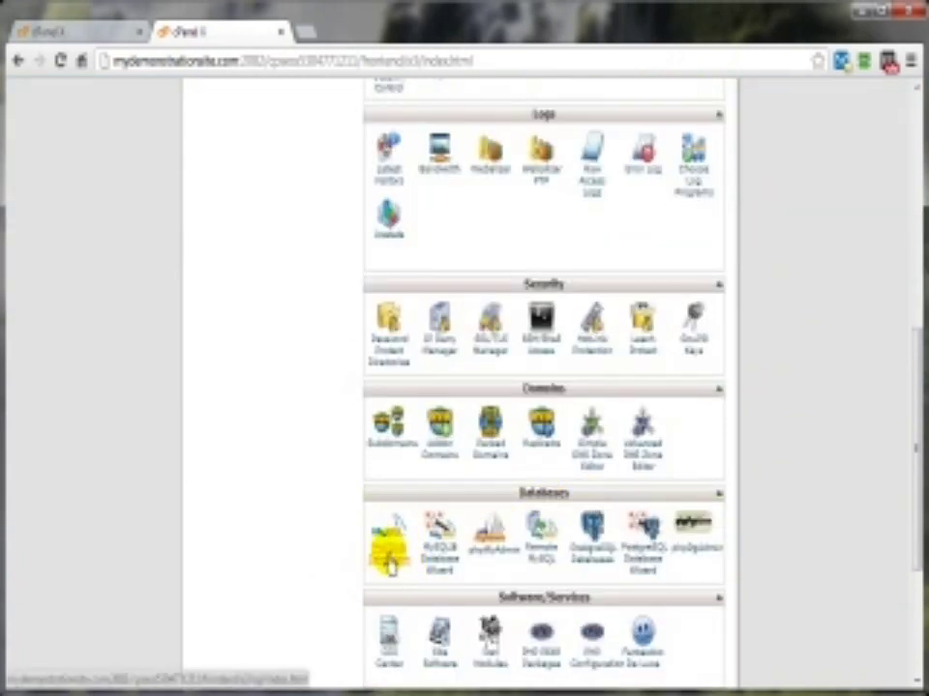
Step: Open MySQL Databases and review its Create New Database form and existing database
click(389, 563)
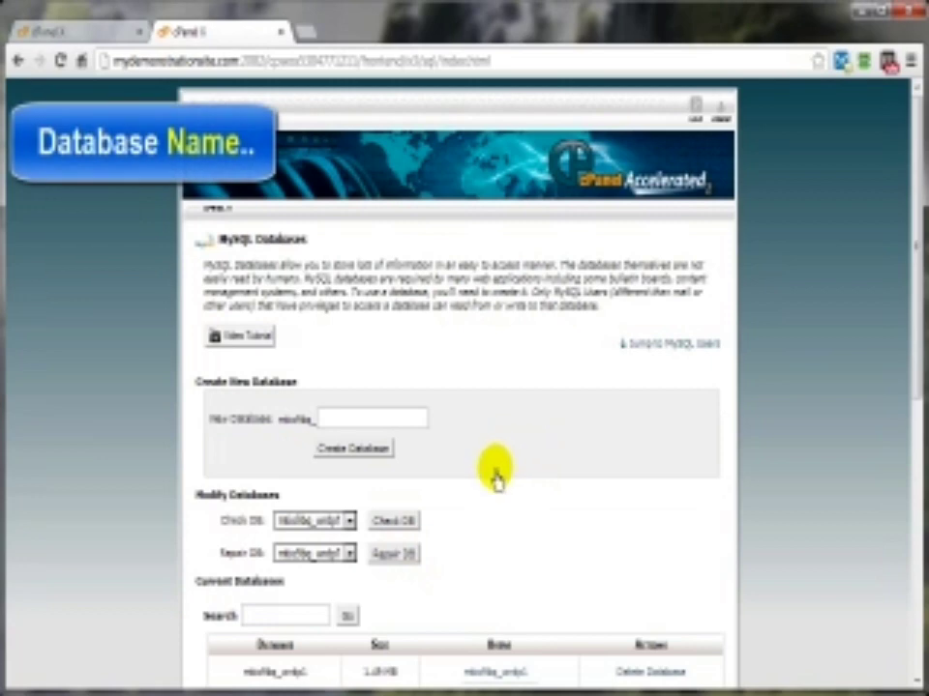
scroll(259, 446, down, 2)
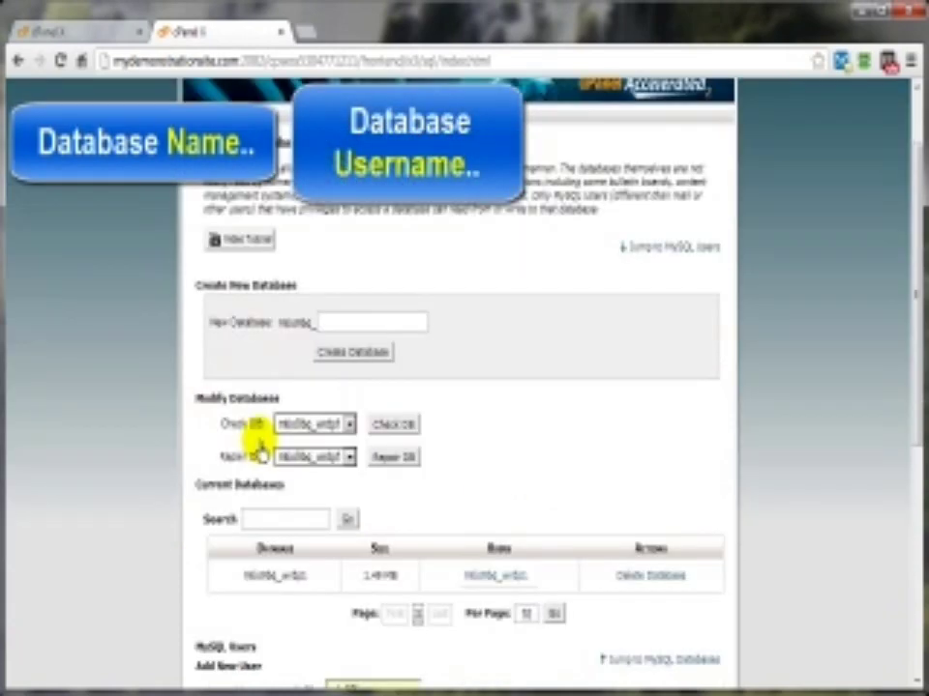
scroll(251, 446, down, 2)
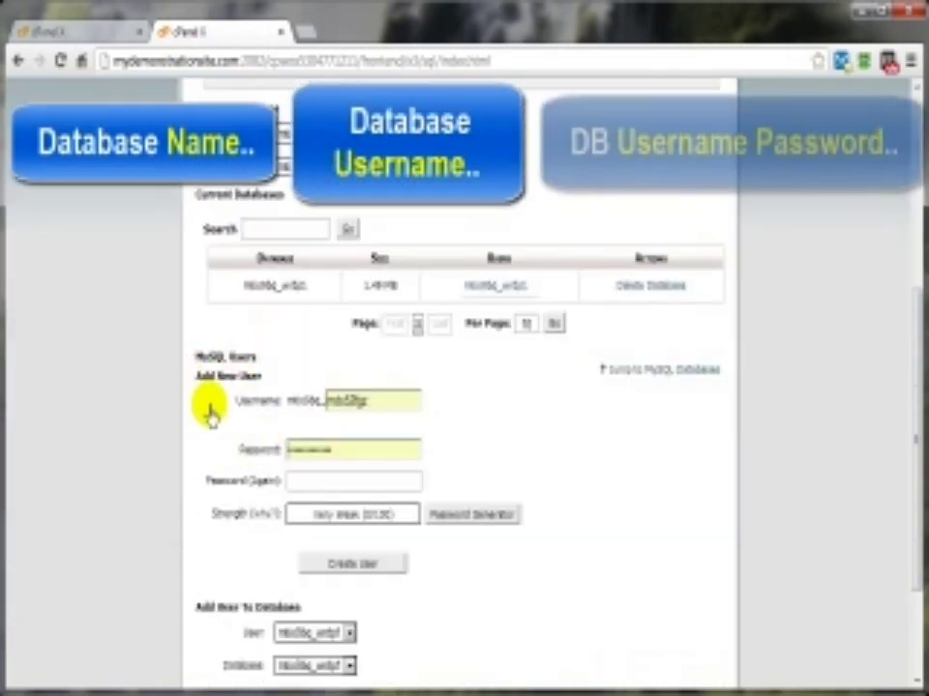
scroll(556, 450, up, 2)
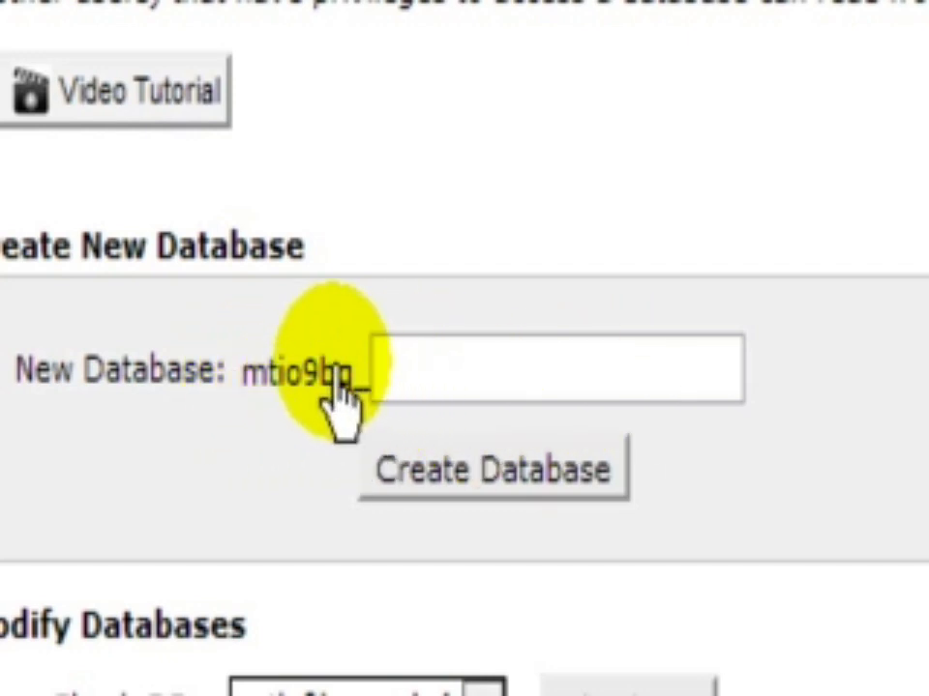
Step: Create a new MySQL database named test
click(409, 372)
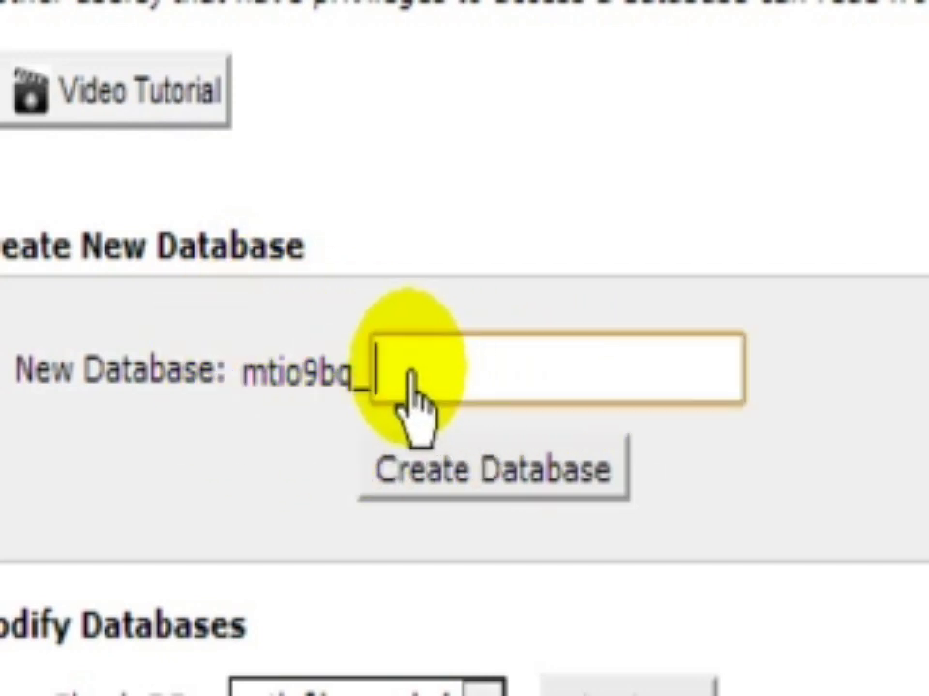
text(test)
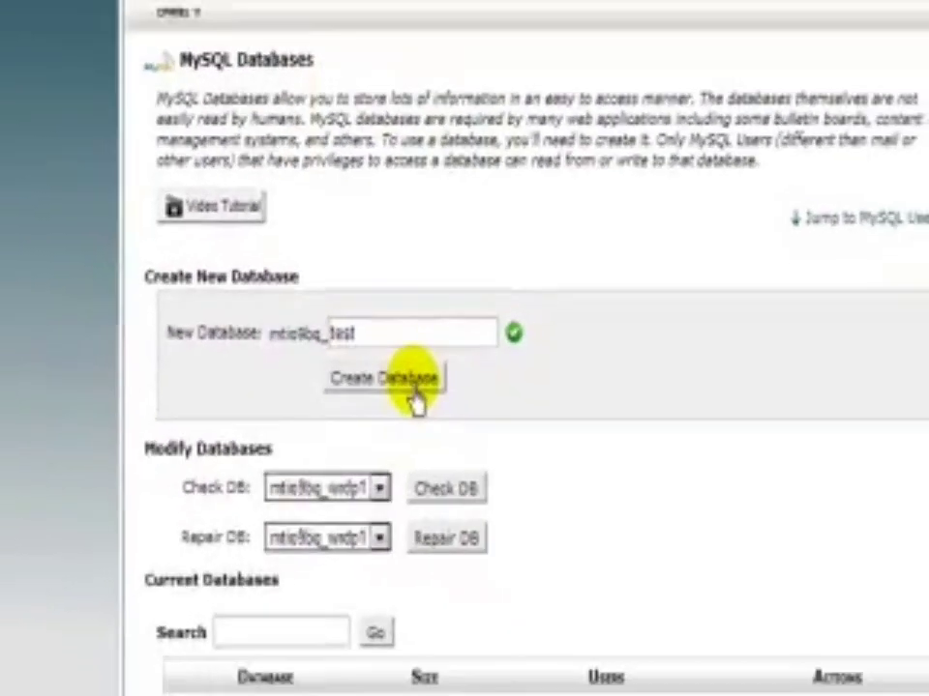
click(538, 474)
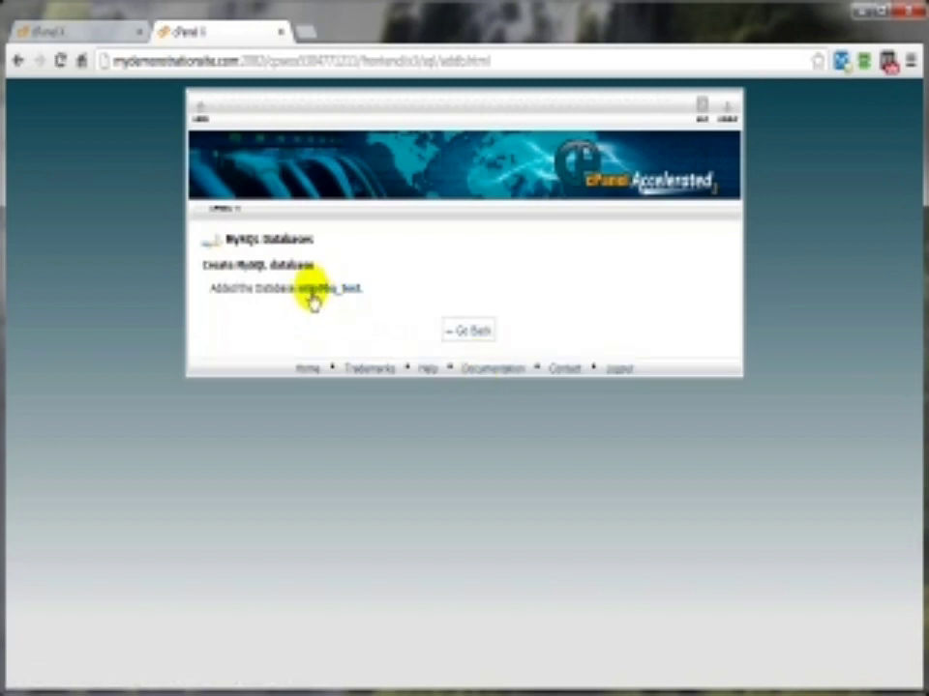
Step: Copy the new database's full name and return to the MySQL Databases page
drag(297, 293, 357, 295)
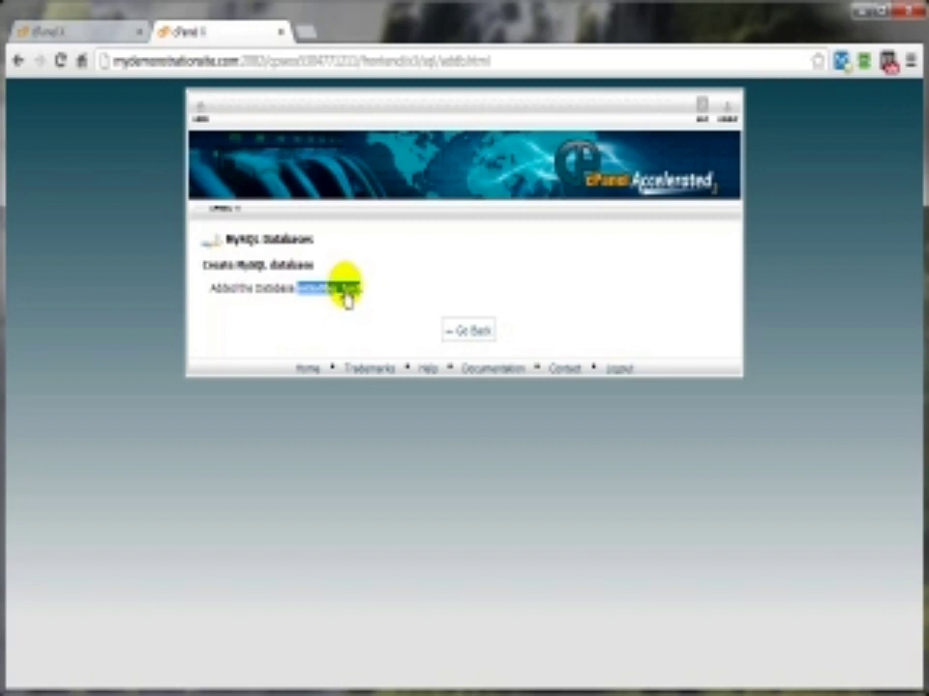
right_click(347, 290)
click(387, 300)
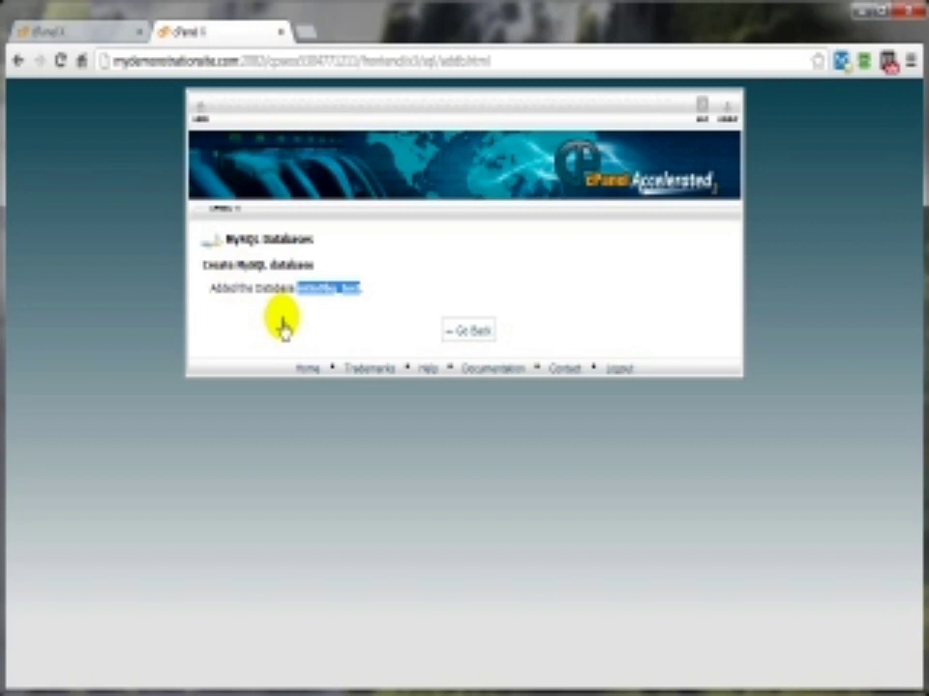
click(469, 331)
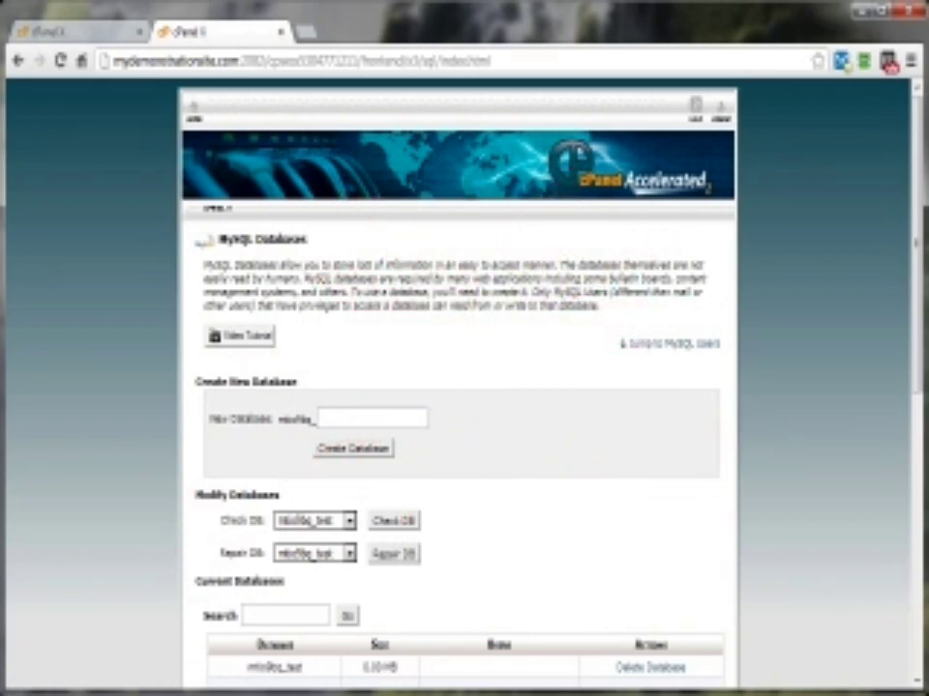
Step: In Notepad, write 'DB Name:' with the database's full name, plus empty 'UserName:' and 'Password:' lines
drag(626, 85, 376, 67)
text(DB Na)
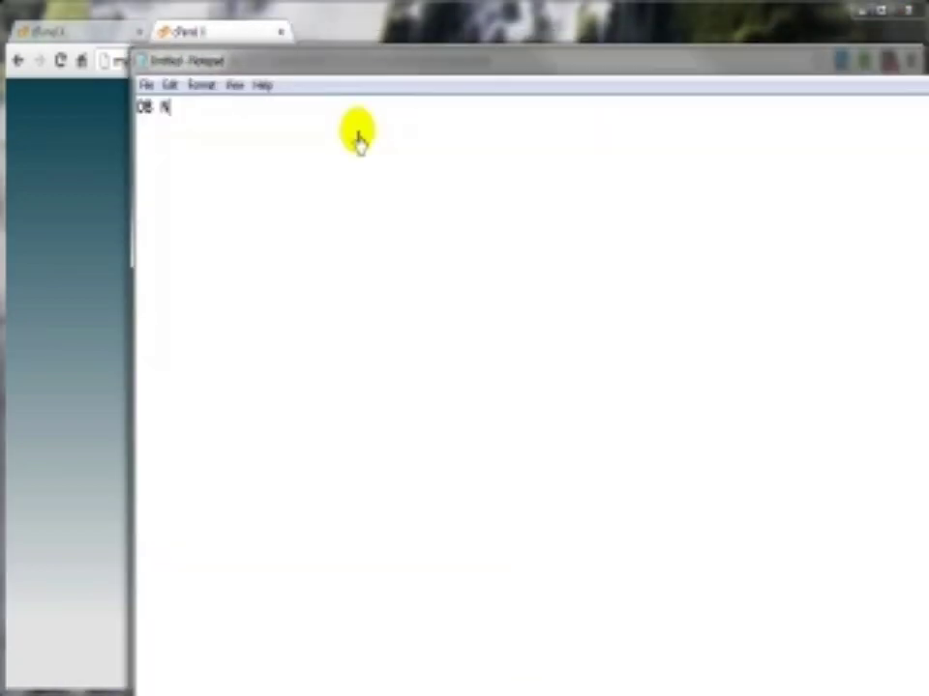
text(me: mtio9bq_test)
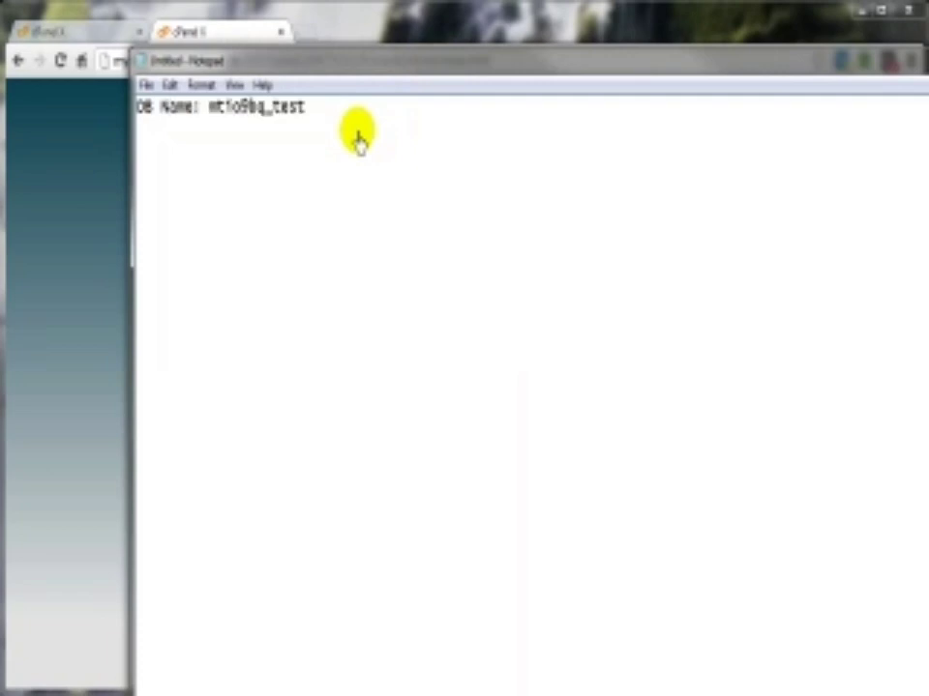
key(Return)
text(UserName:)
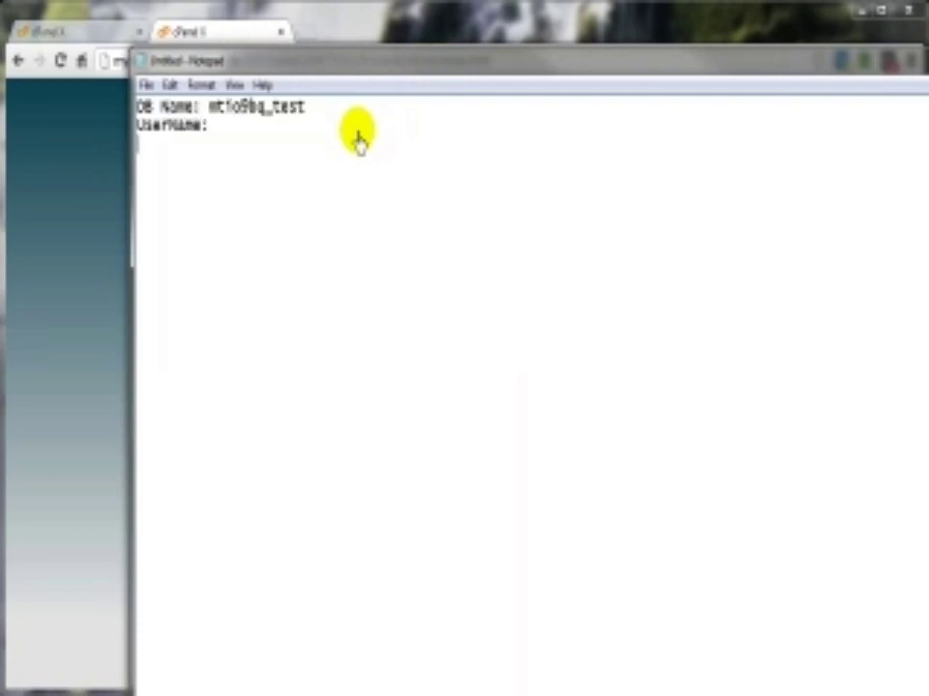
key(Return)
text(Password:)
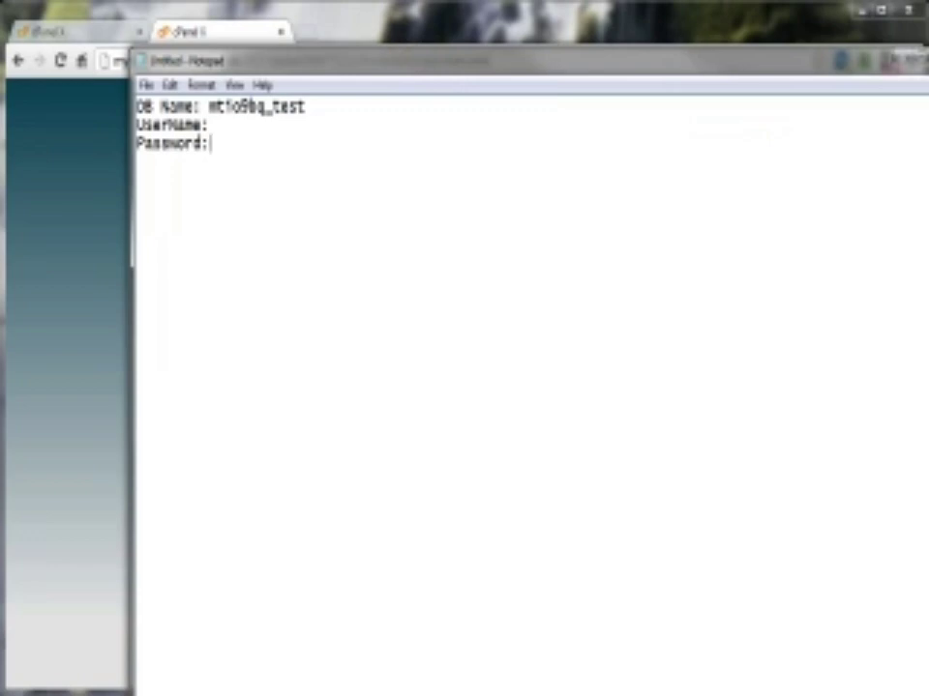
drag(926, 343, 887, 343)
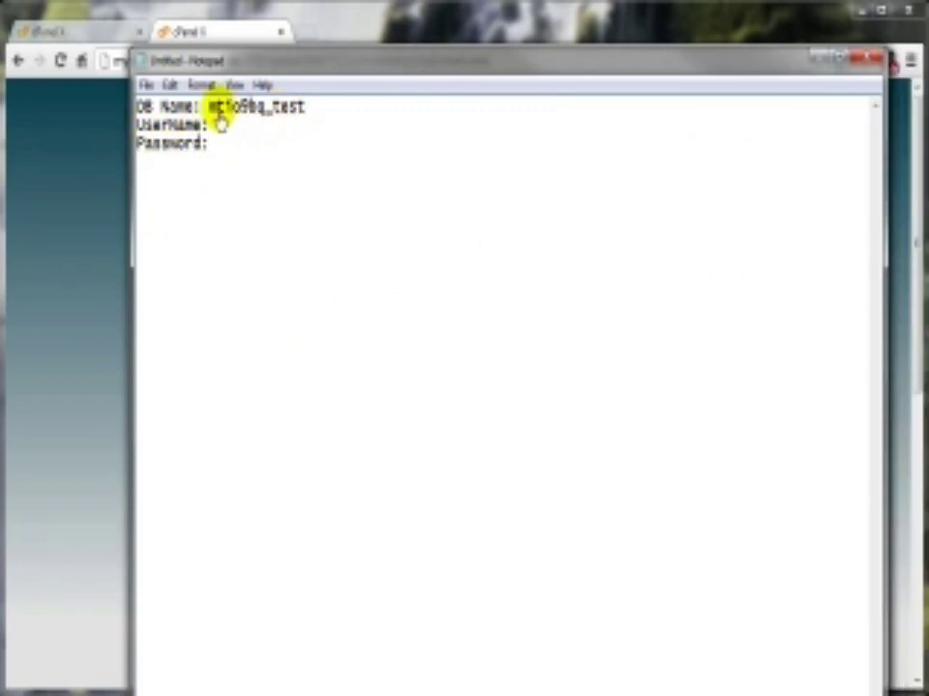
drag(292, 65, 926, 107)
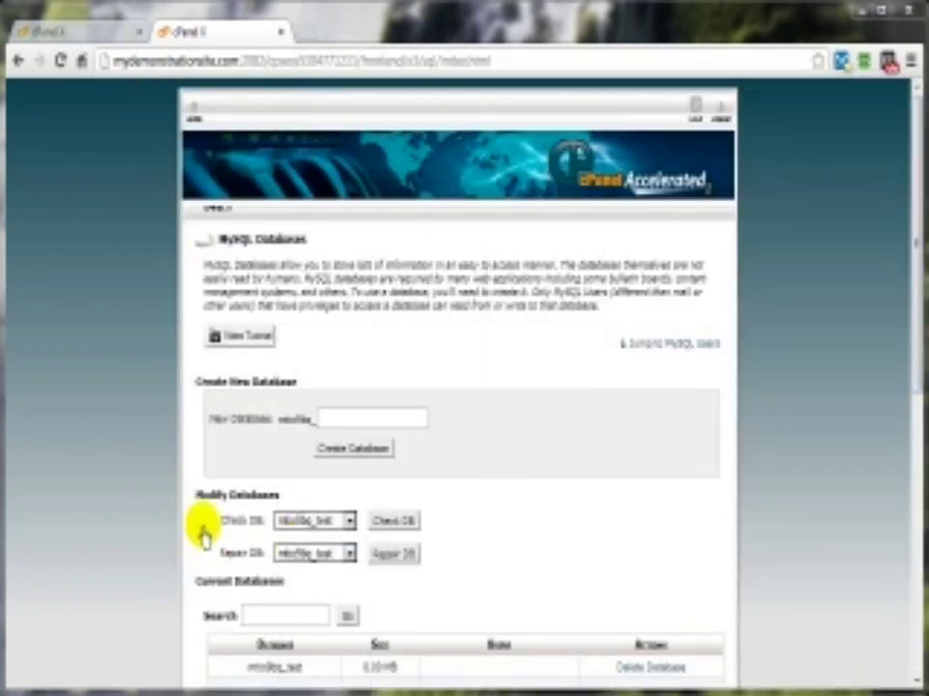
Step: Clear the suggested MySQL username so the new user can be named test
scroll(605, 528, down, 4)
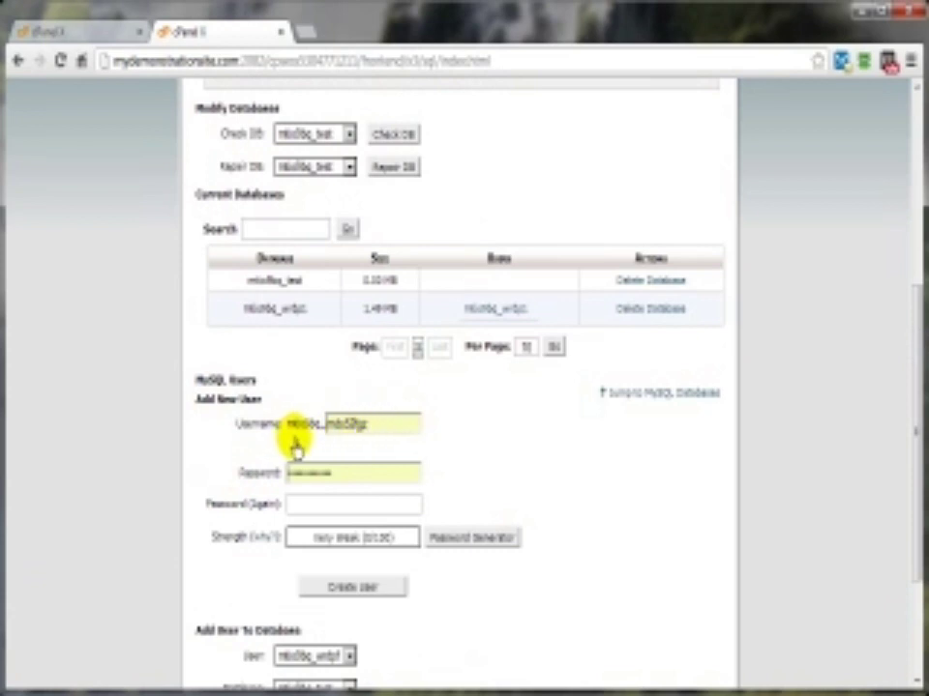
drag(373, 428, 323, 435)
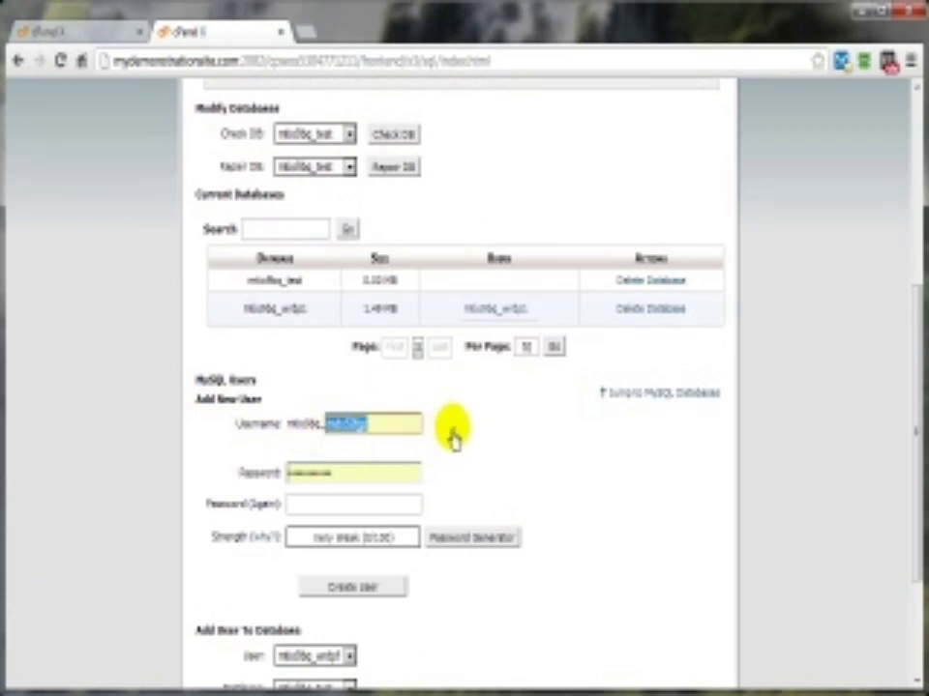
key(BackSpace)
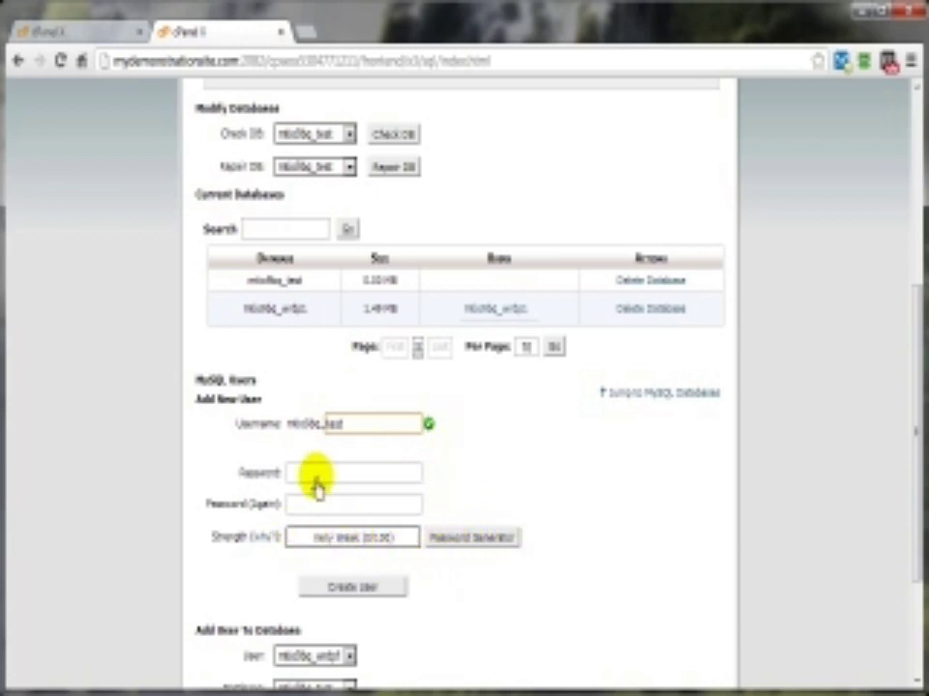
Step: Generate a very strong password, copy it, and apply it to the new user
click(472, 539)
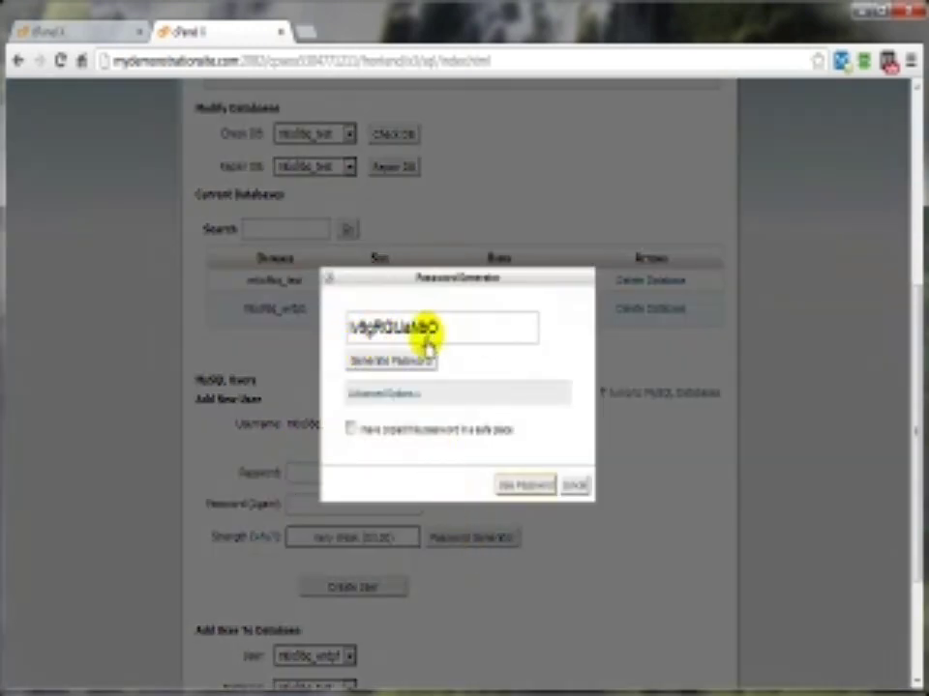
click(368, 376)
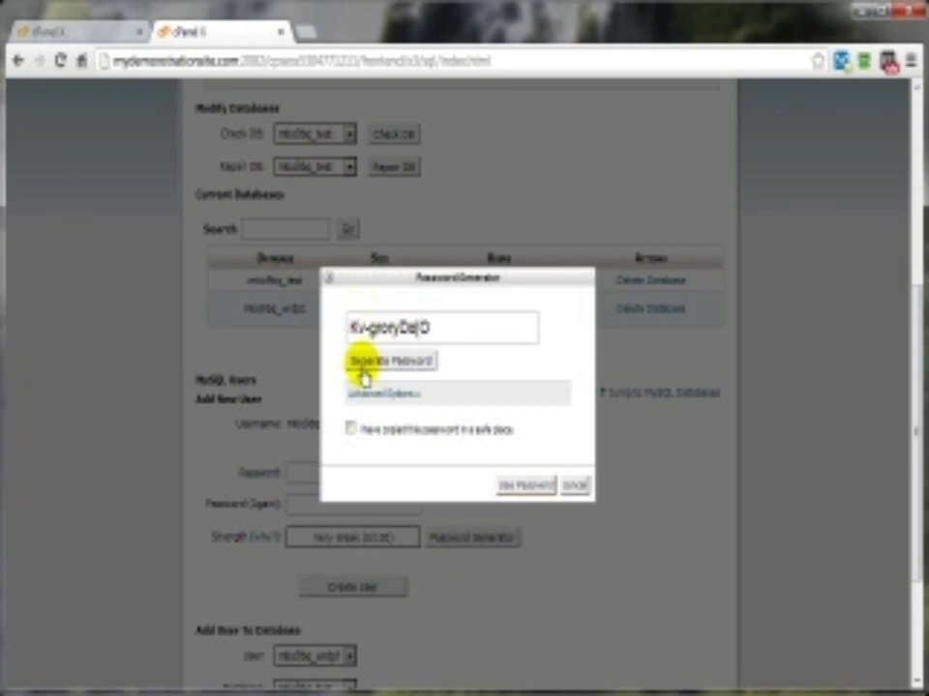
click(366, 374)
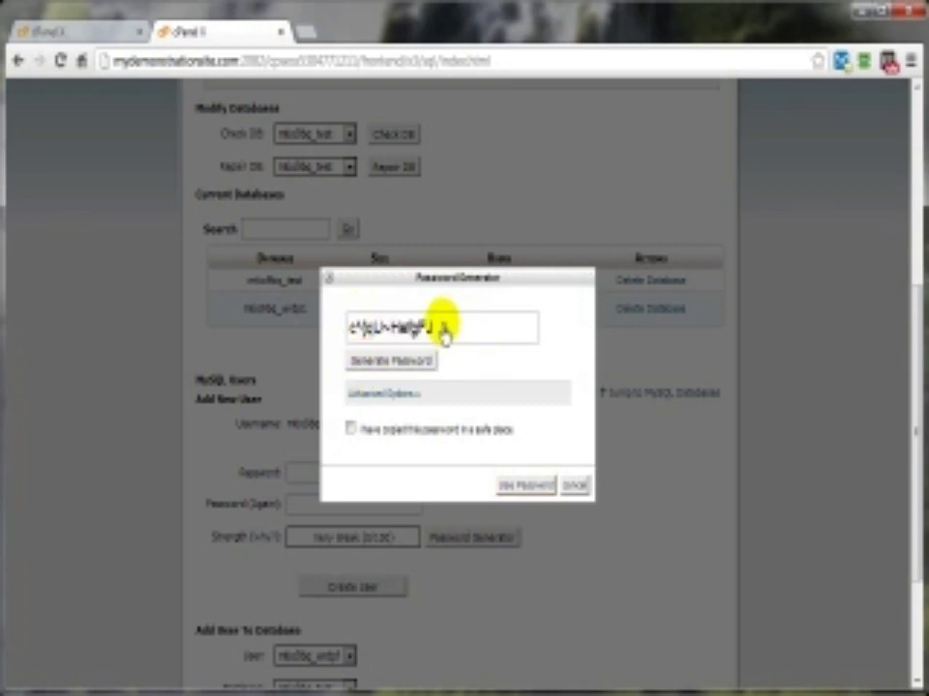
drag(439, 329, 337, 336)
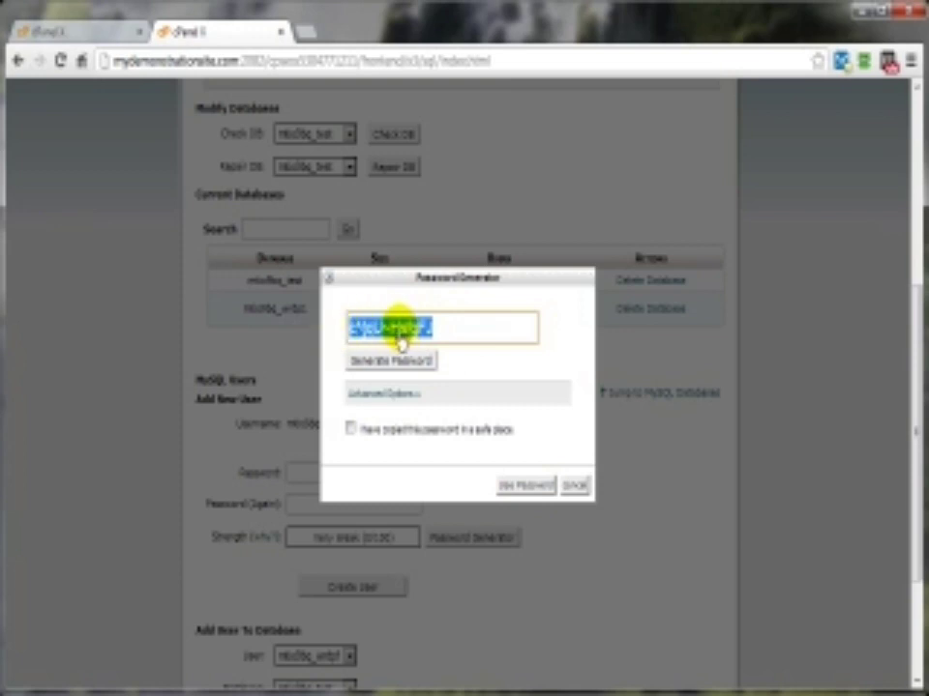
right_click(400, 339)
click(441, 414)
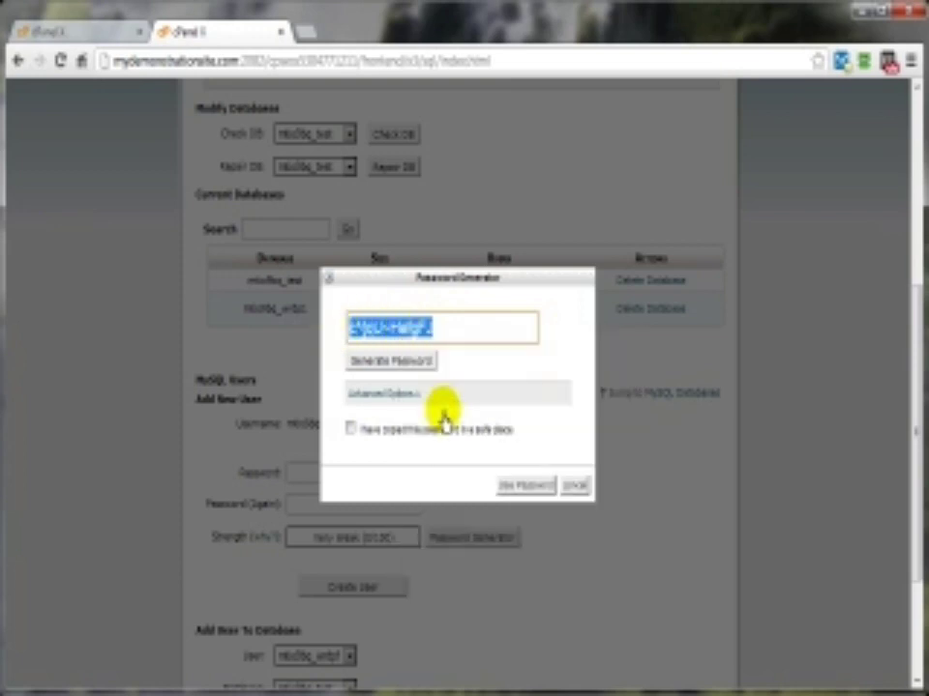
click(351, 430)
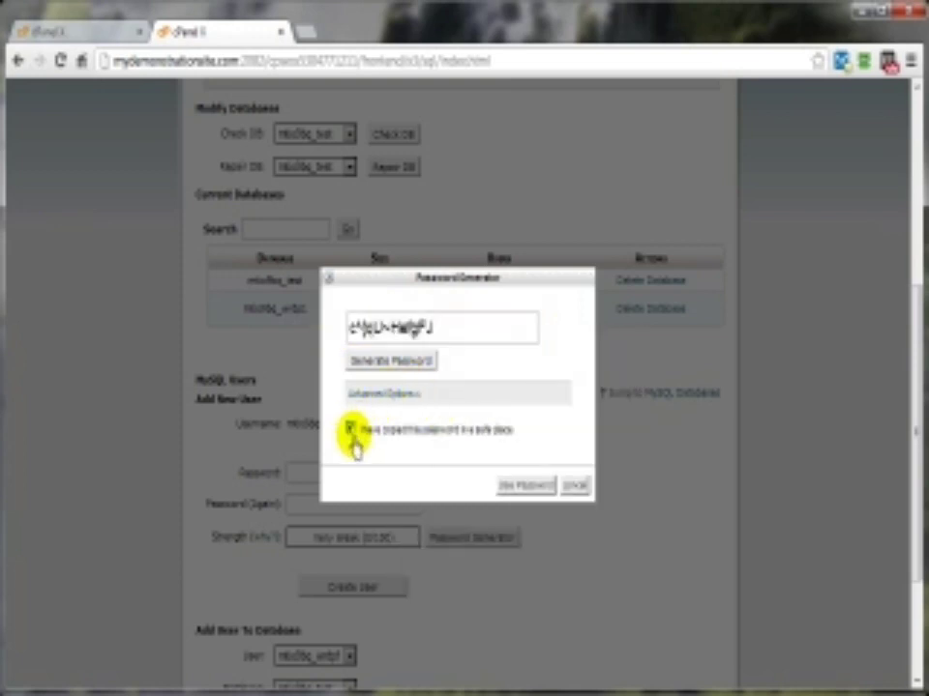
click(522, 486)
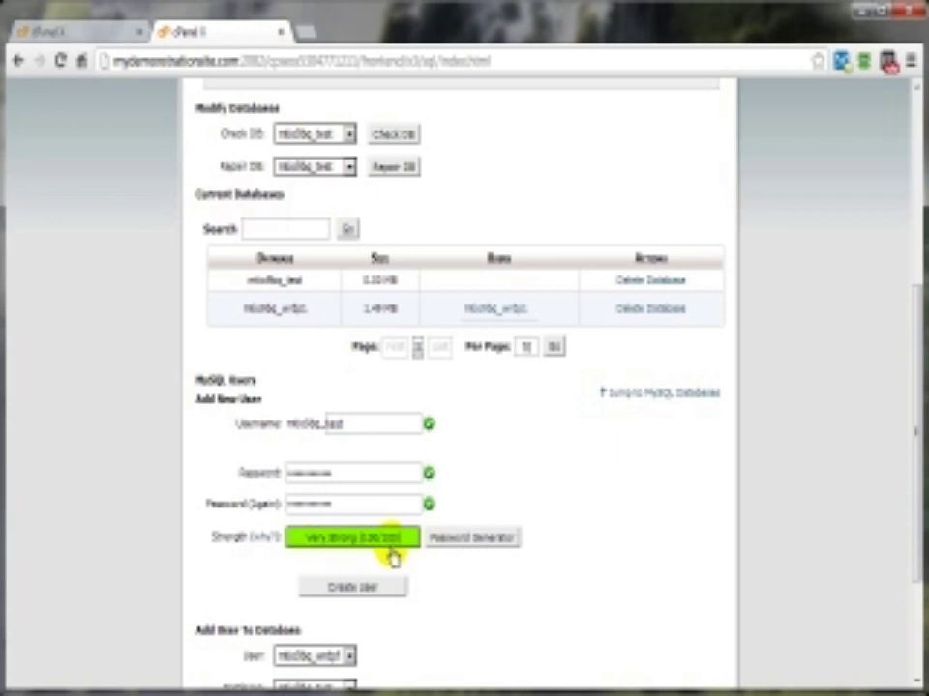
Step: Create the MySQL user and paste its generated password after 'Password:' in Notepad
click(332, 599)
drag(919, 141, 283, 120)
right_click(201, 196)
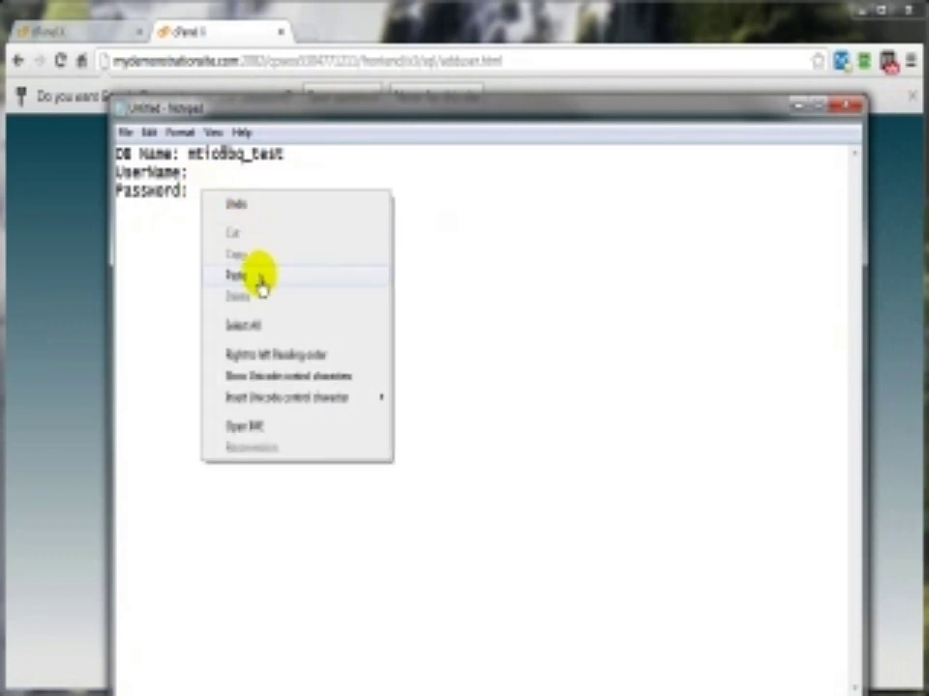
click(238, 277)
drag(268, 120, 266, 373)
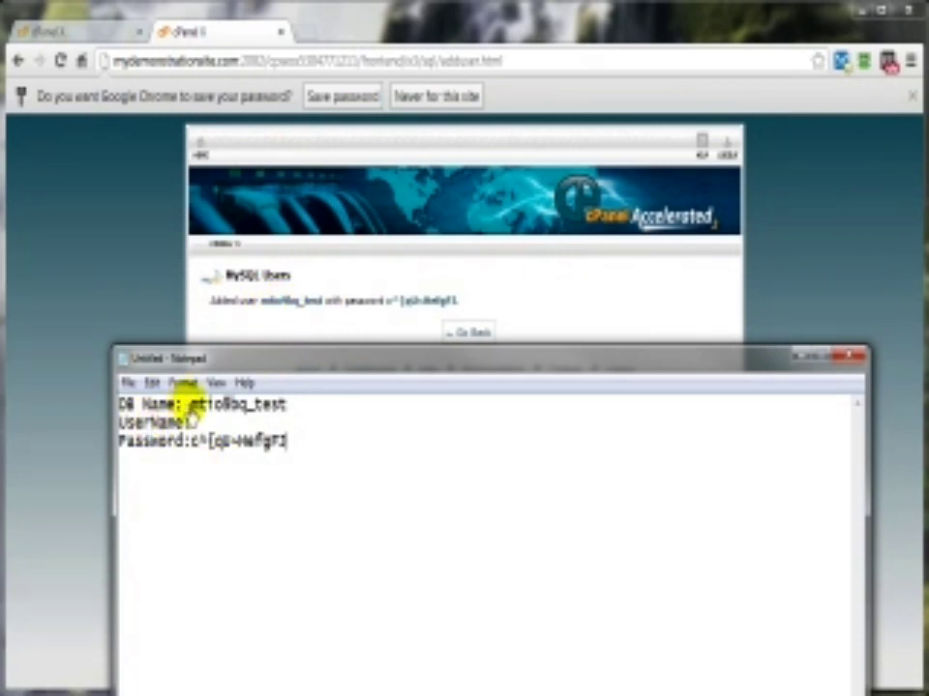
Step: Copy the database name onto the 'UserName:' line, then return to MySQL Databases
drag(191, 405, 287, 408)
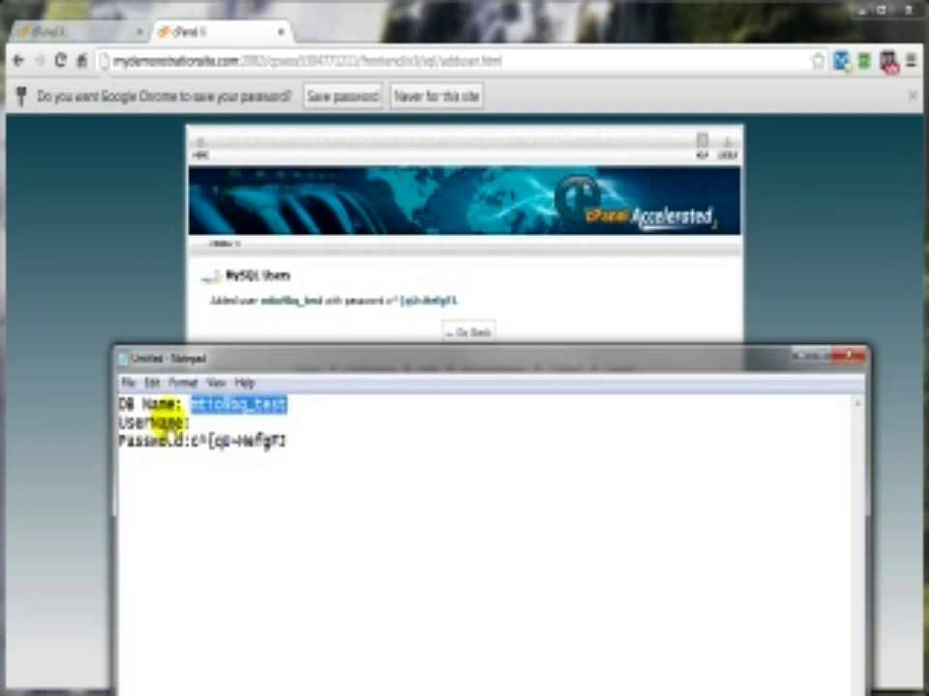
right_click(208, 411)
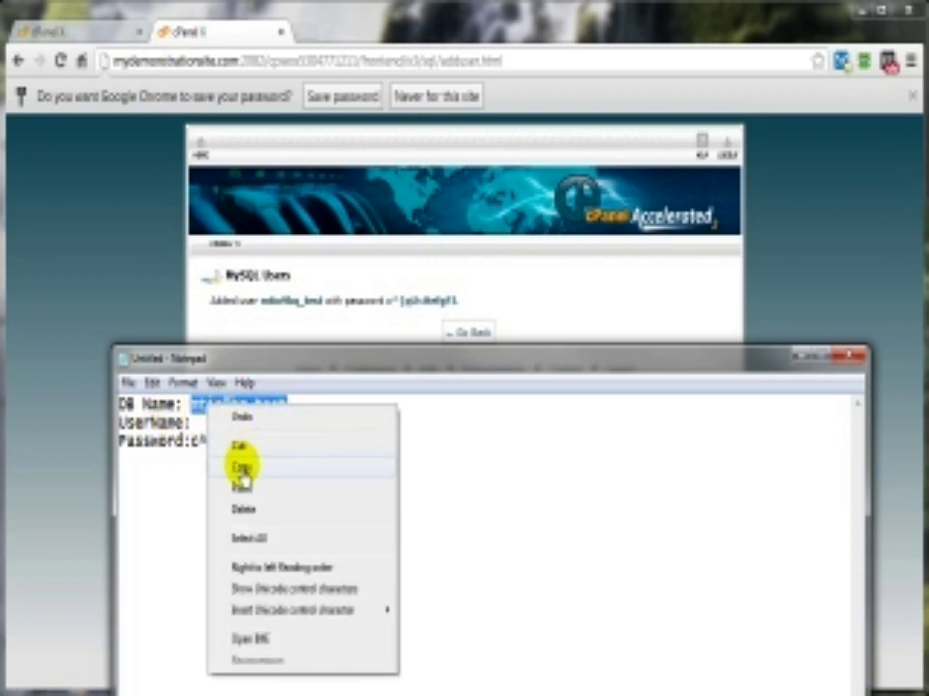
click(240, 467)
click(200, 424)
right_click(203, 426)
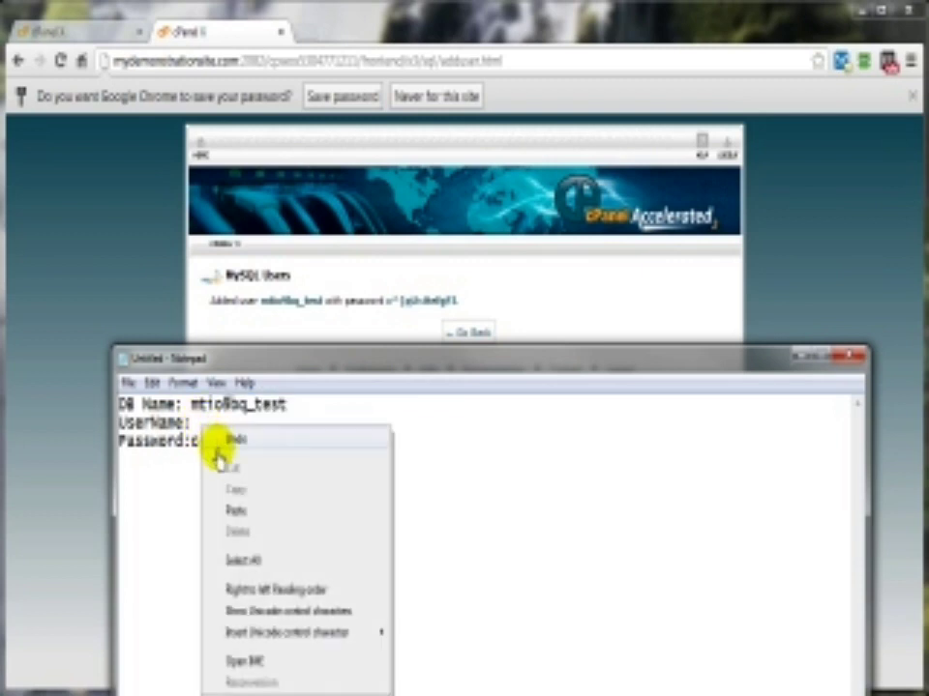
click(230, 510)
click(805, 357)
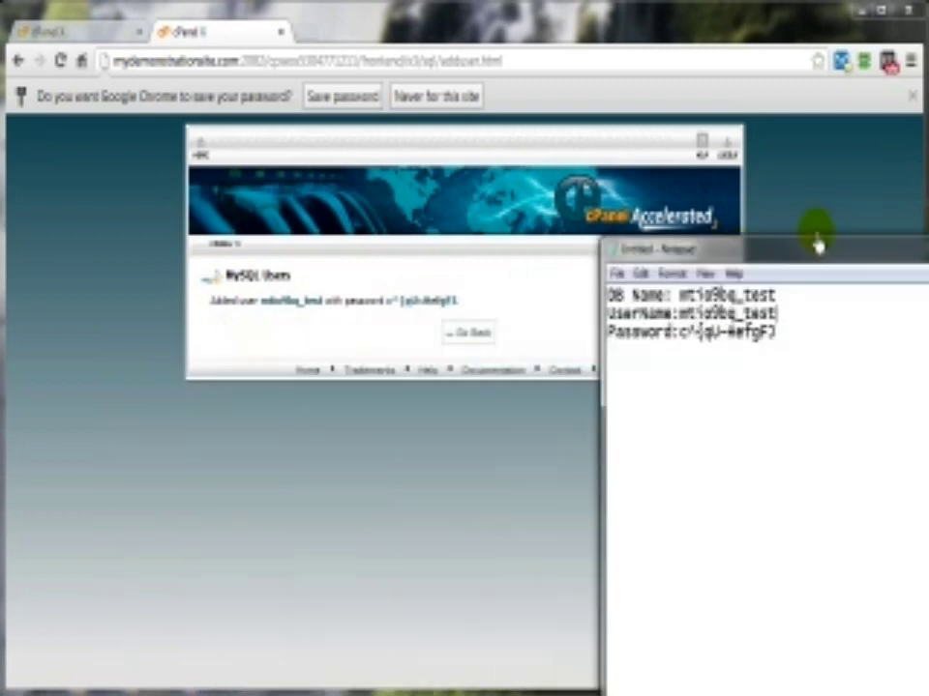
click(469, 336)
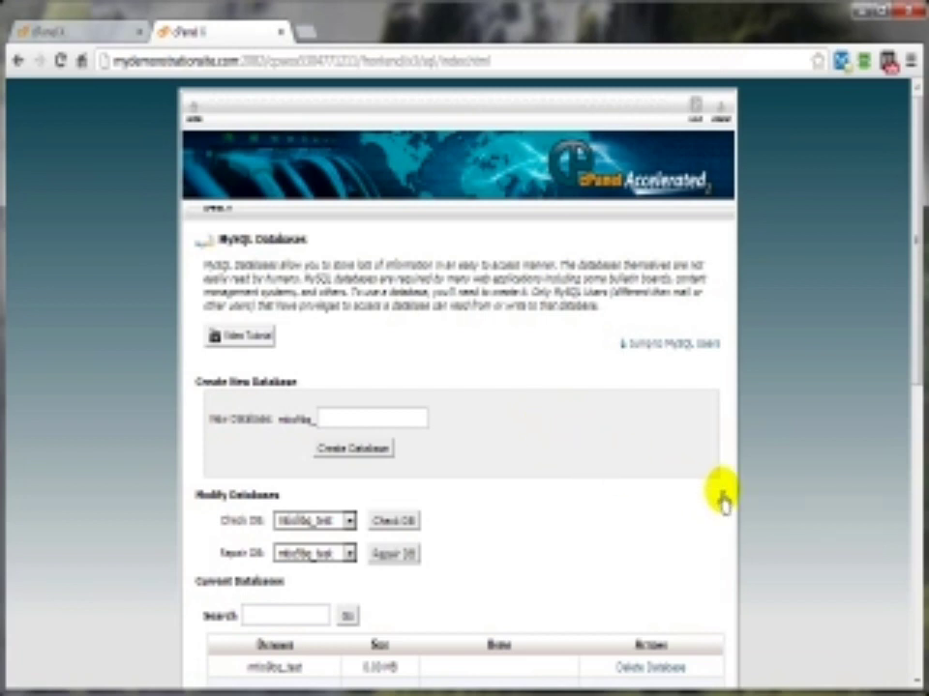
Step: Add the test user to the test database
scroll(722, 498, down, 8)
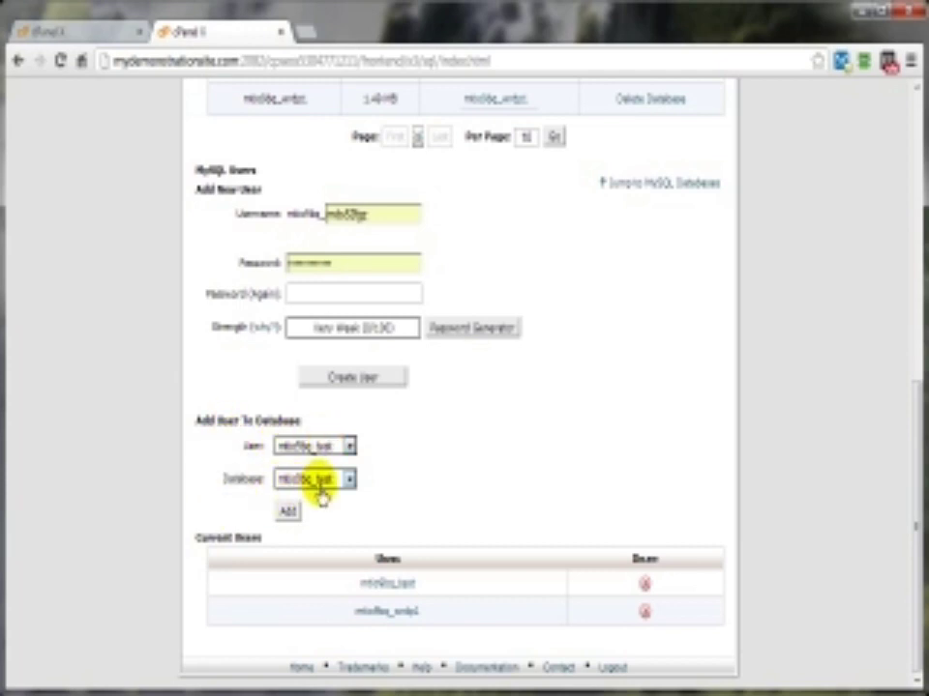
click(288, 512)
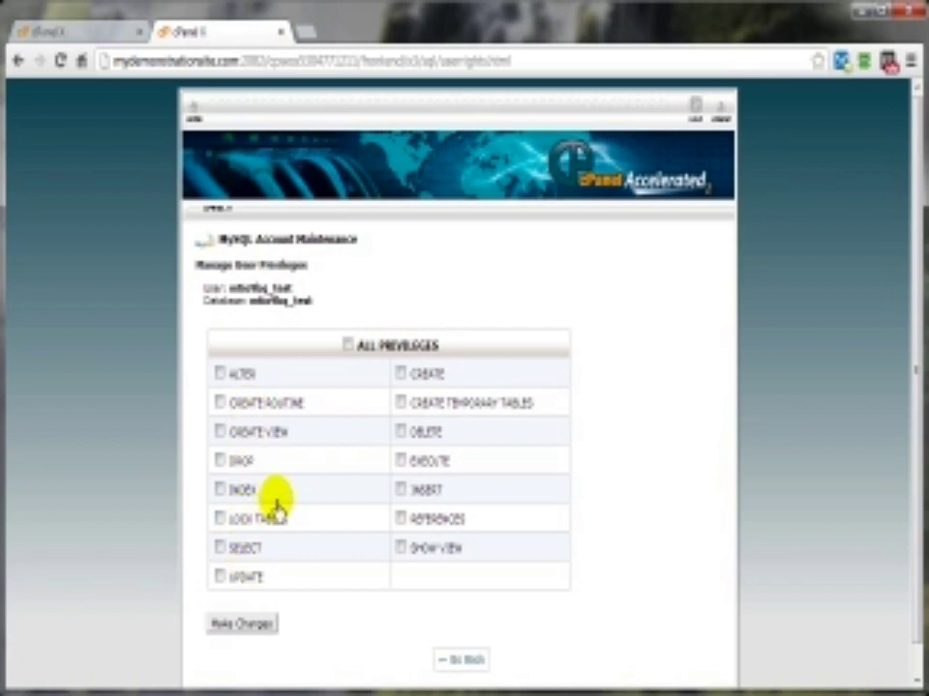
Step: Grant the test user ALL PRIVILEGES on test and check it under Current Databases
click(346, 346)
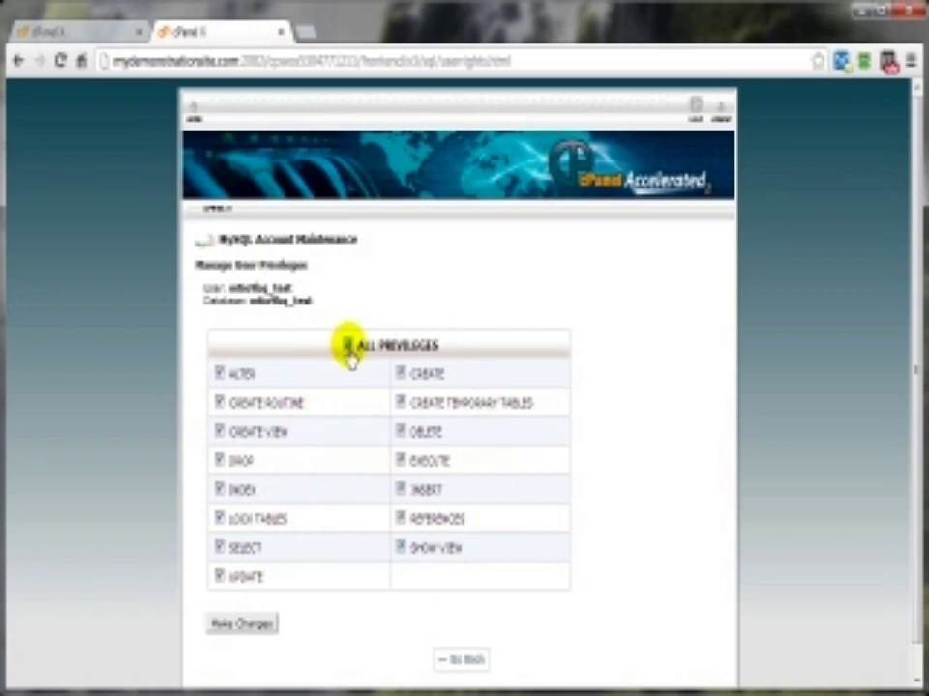
click(249, 625)
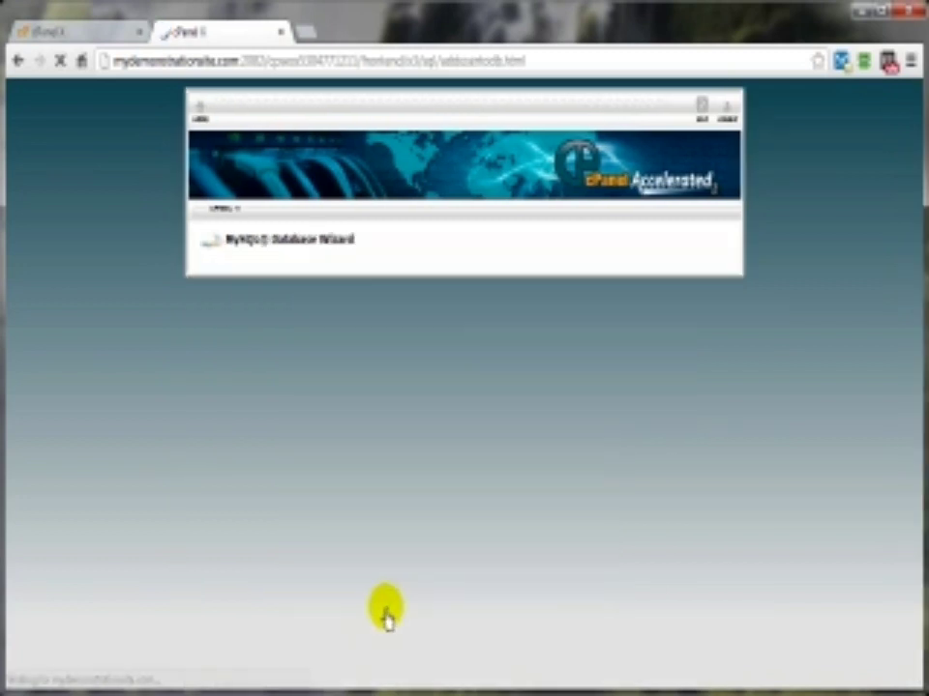
click(468, 308)
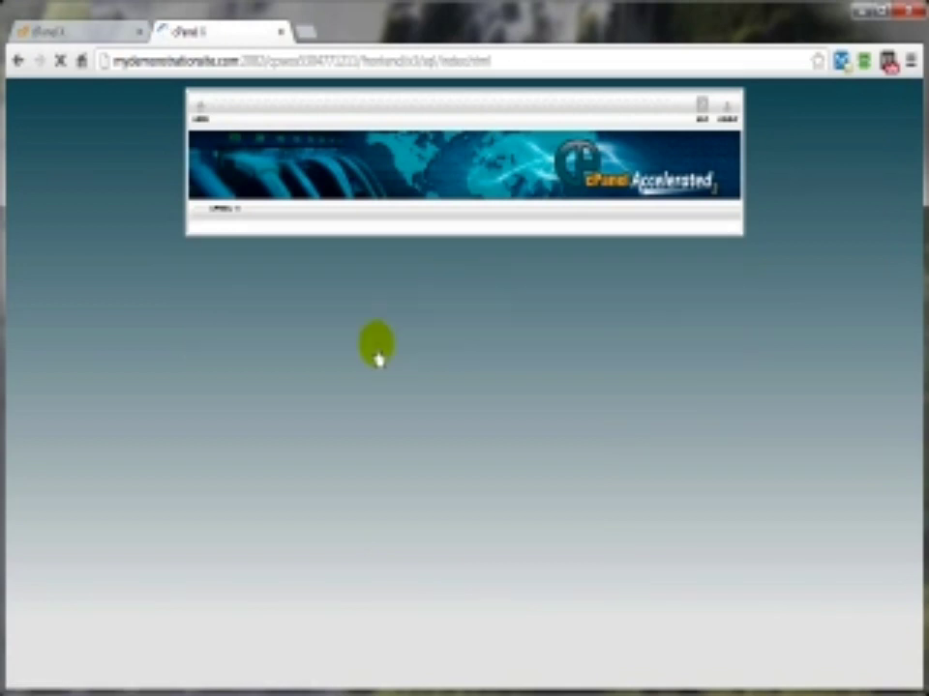
scroll(556, 372, down, 6)
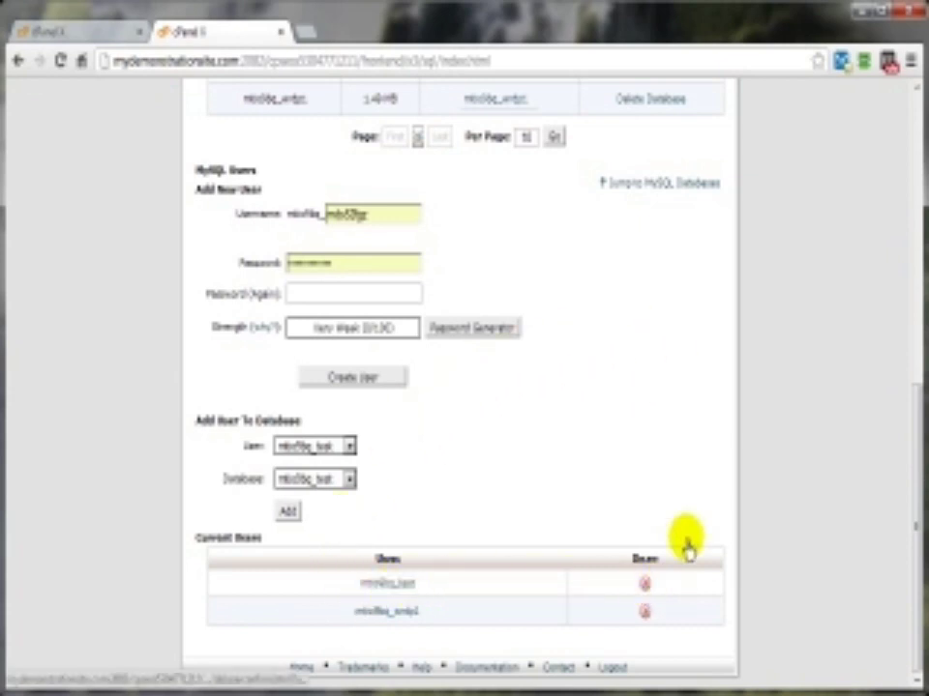
scroll(727, 513, up, 3)
scroll(727, 510, up, 2)
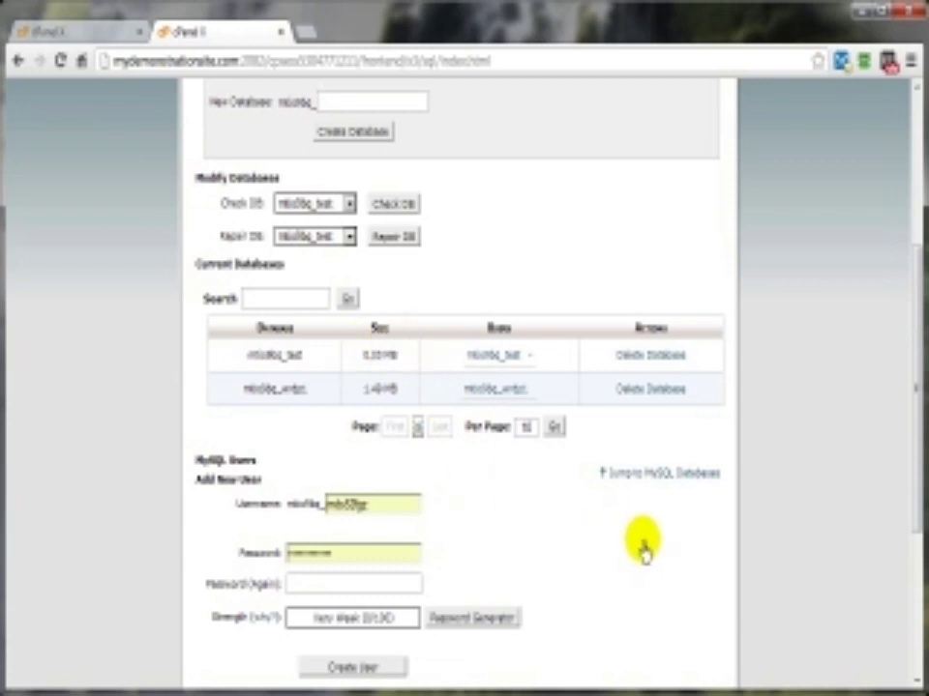
scroll(642, 549, up, 3)
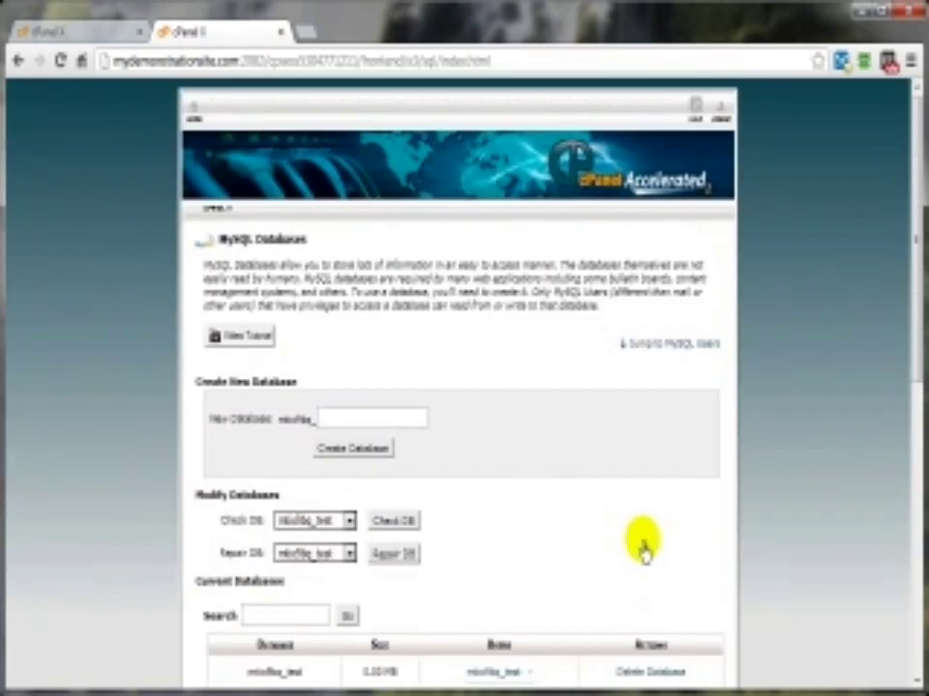
Step: Return to the cPanel home page and launch phpMyAdmin from the Databases section
click(193, 110)
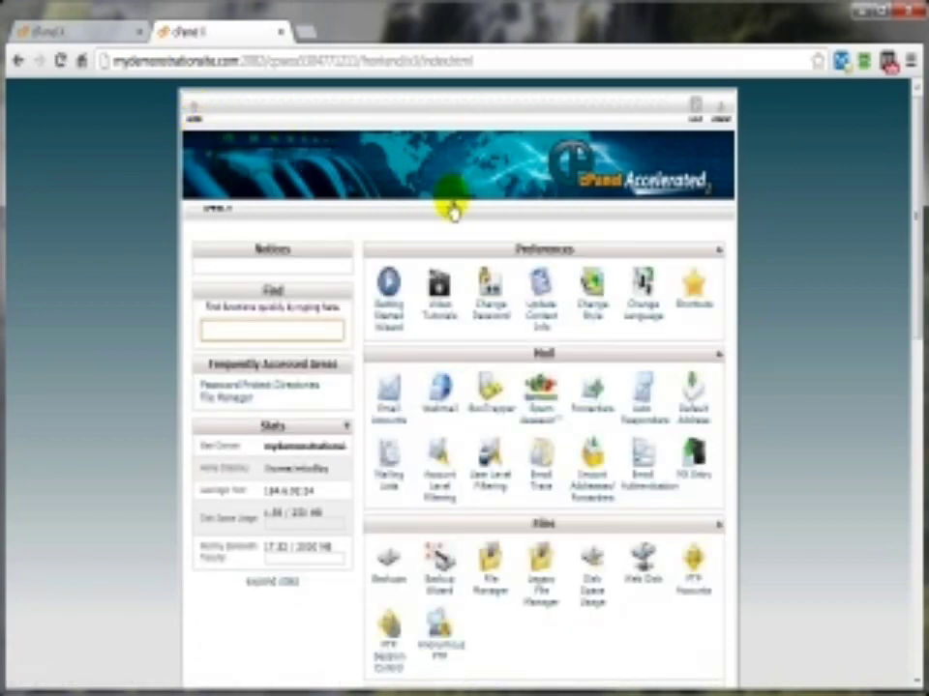
scroll(813, 468, down, 7)
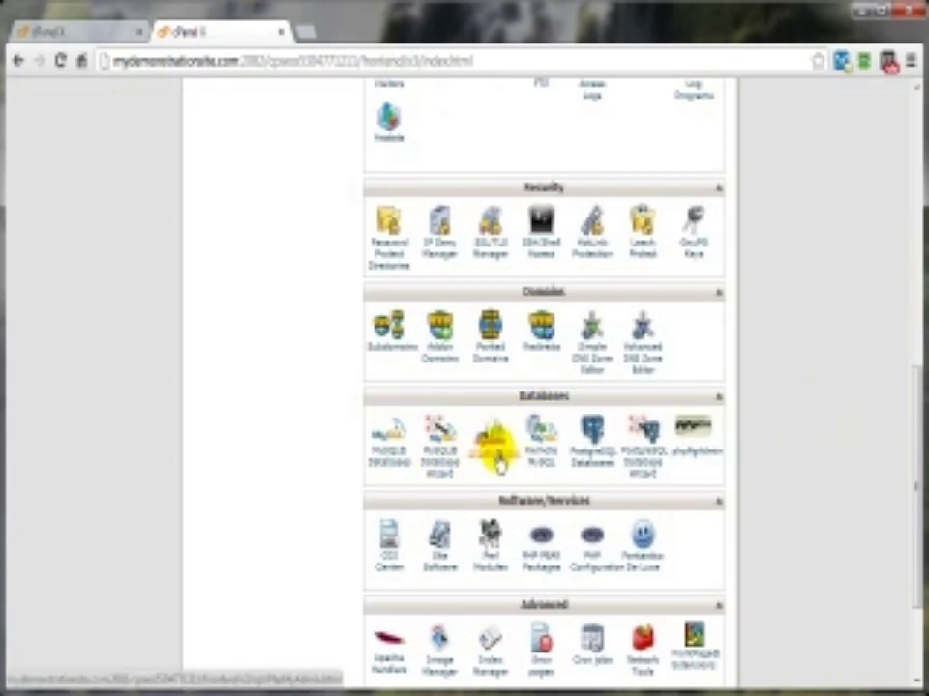
click(496, 457)
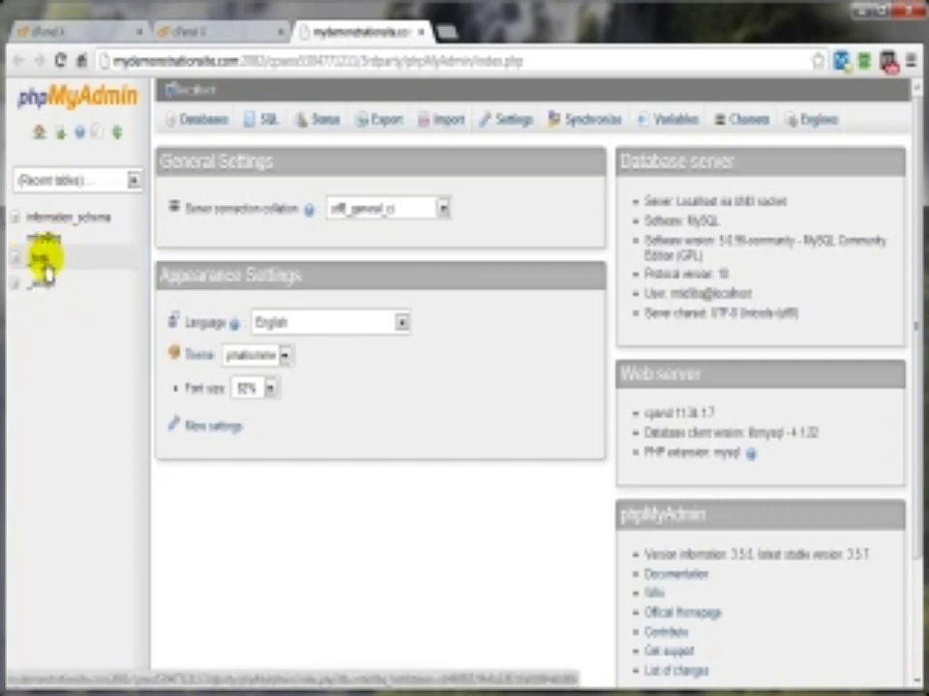
Step: Look over the _test and WordPress databases, then open the Import page for _test
click(37, 260)
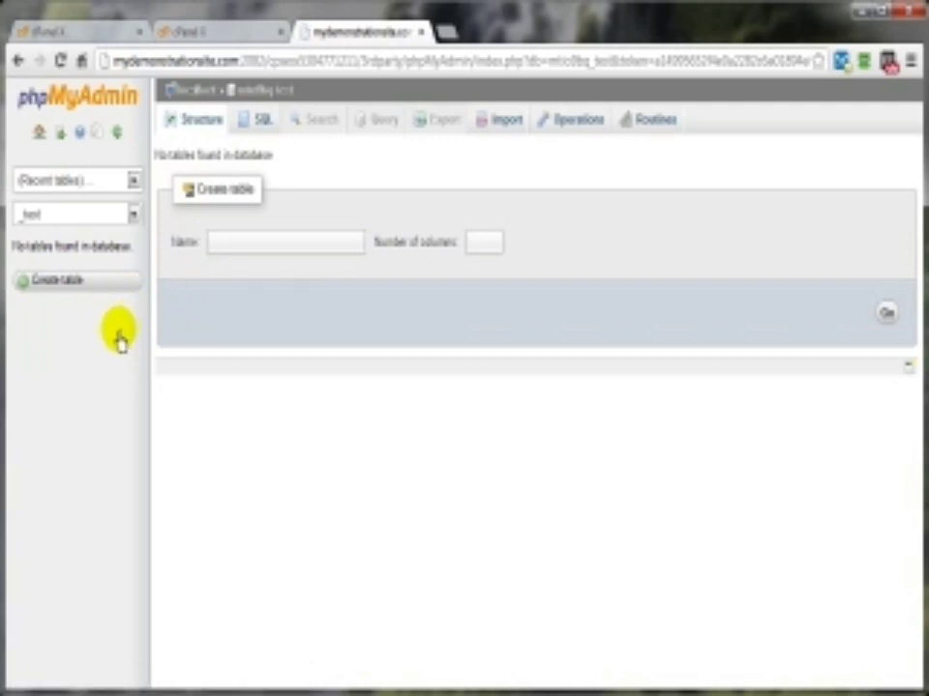
click(14, 61)
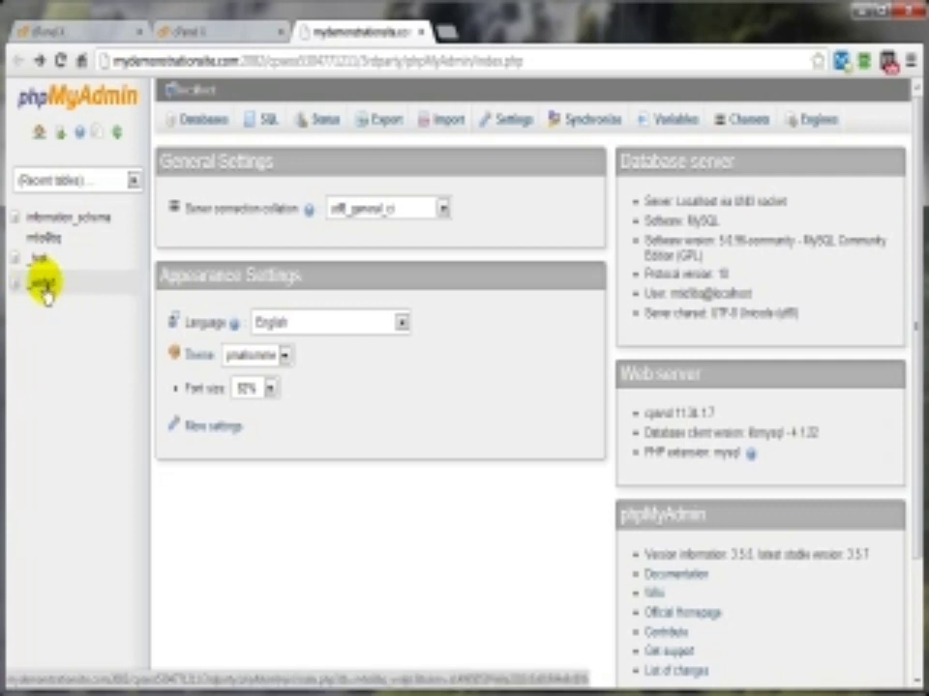
click(45, 290)
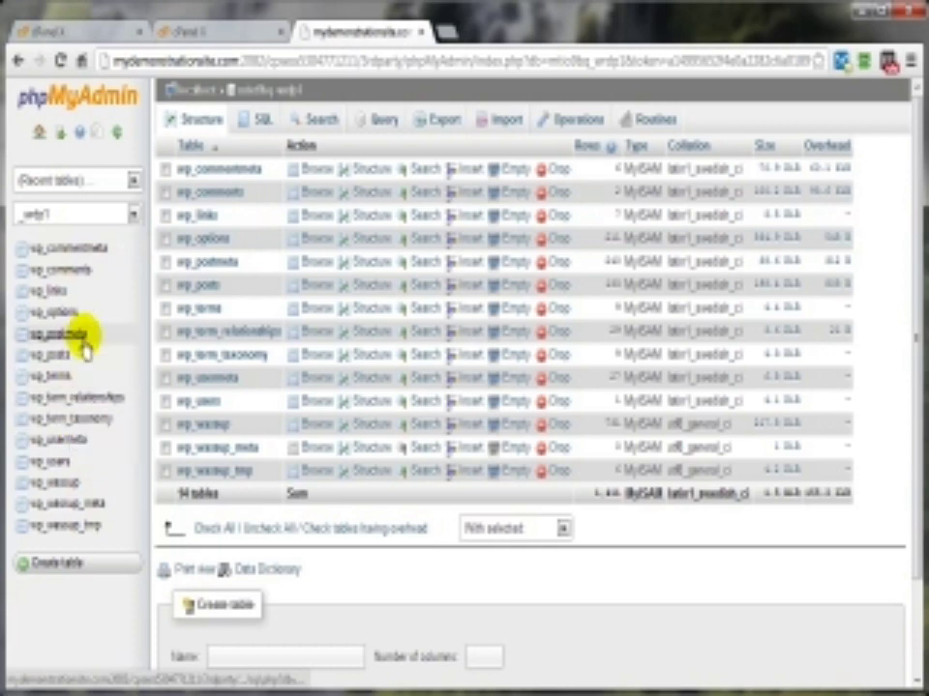
click(17, 66)
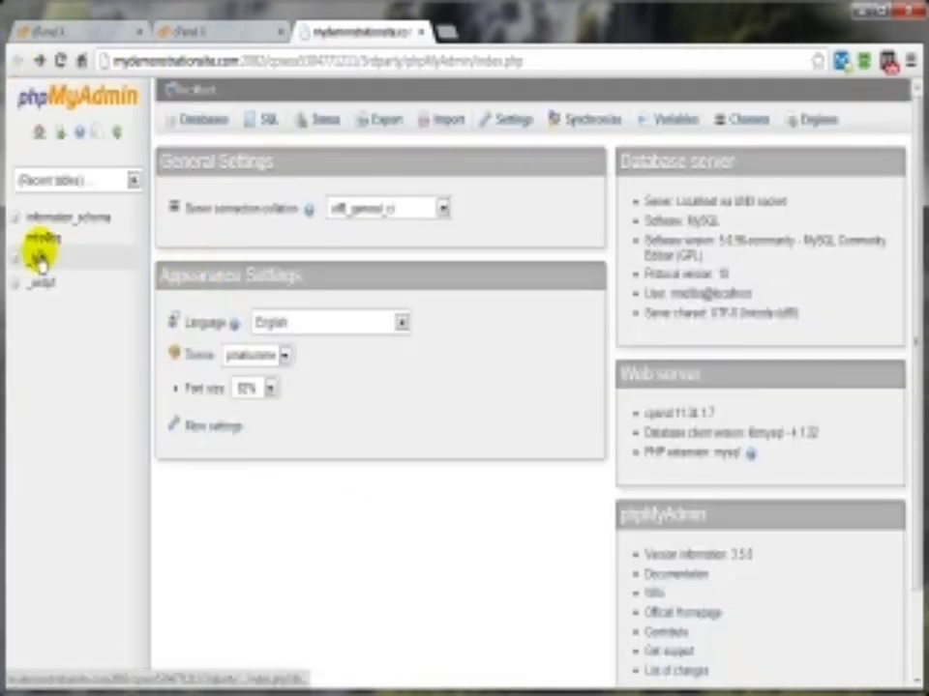
click(41, 258)
click(504, 122)
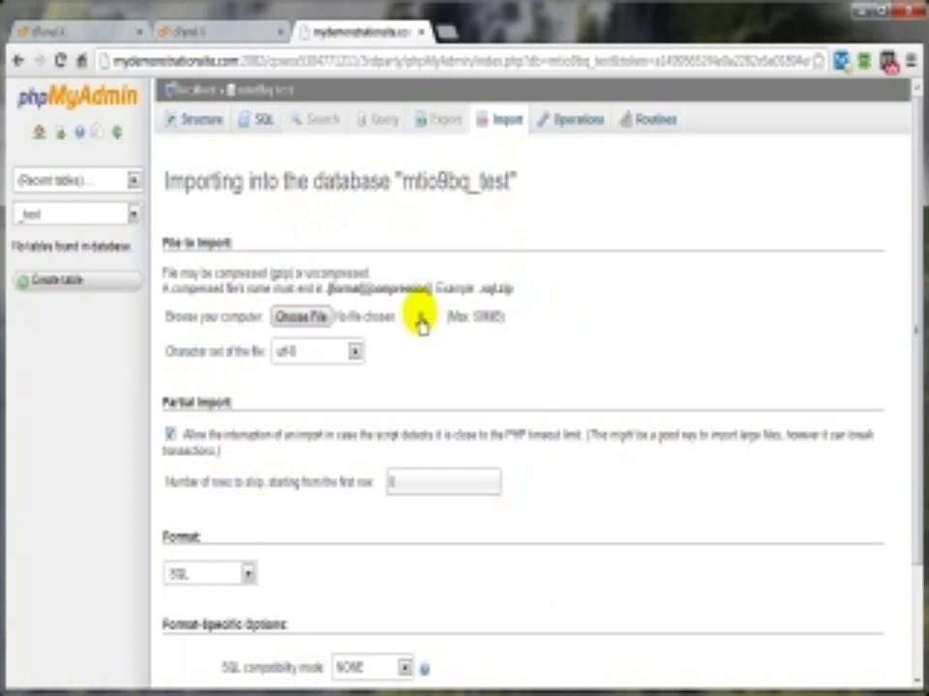
Step: Keep SQL as the import format and select the .sql dump file for upload
scroll(421, 324, down, 3)
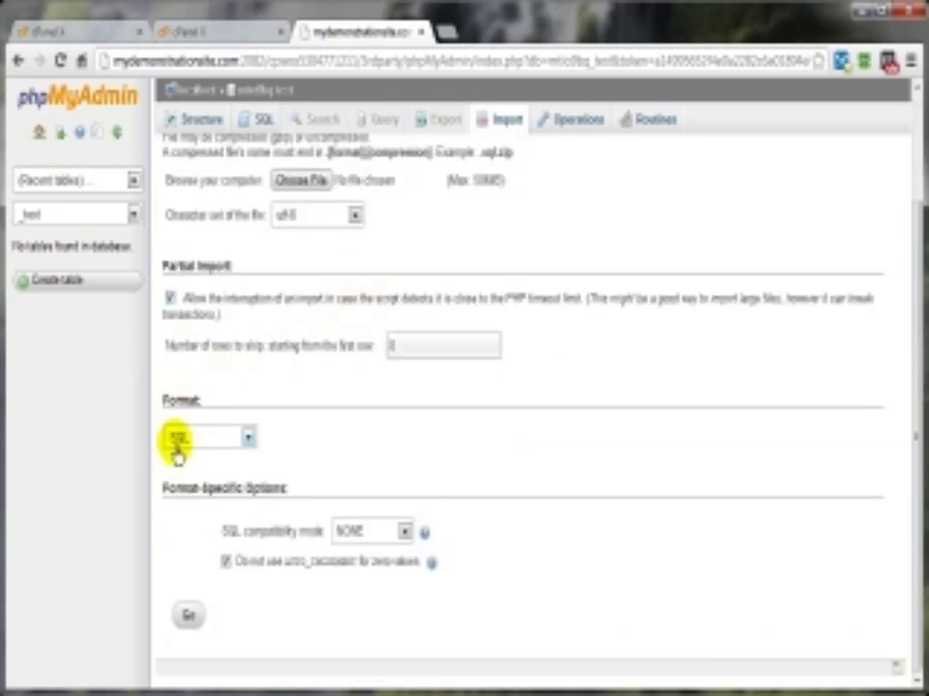
click(246, 441)
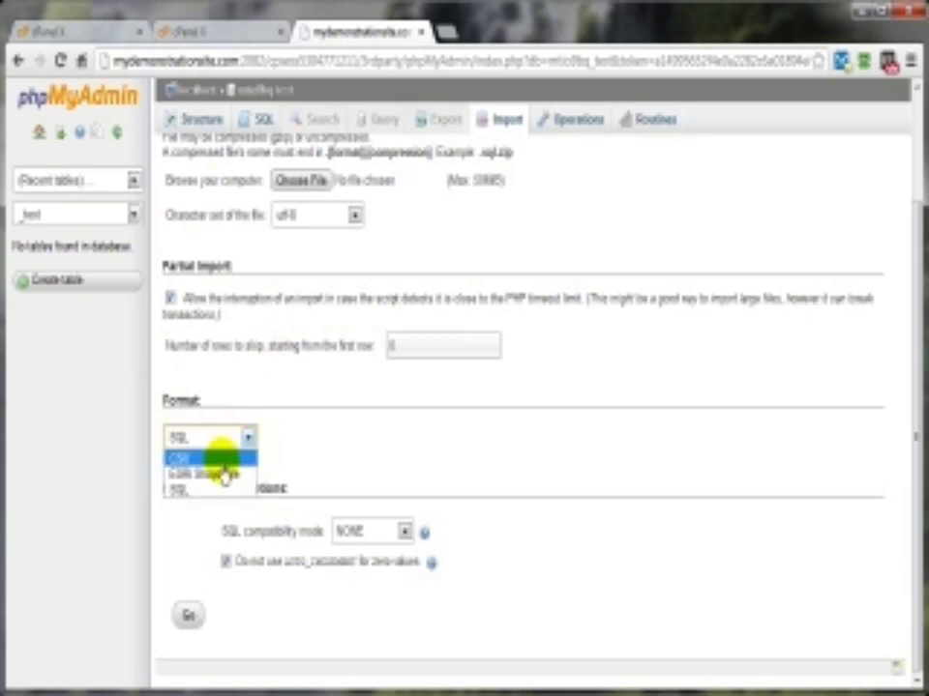
click(333, 434)
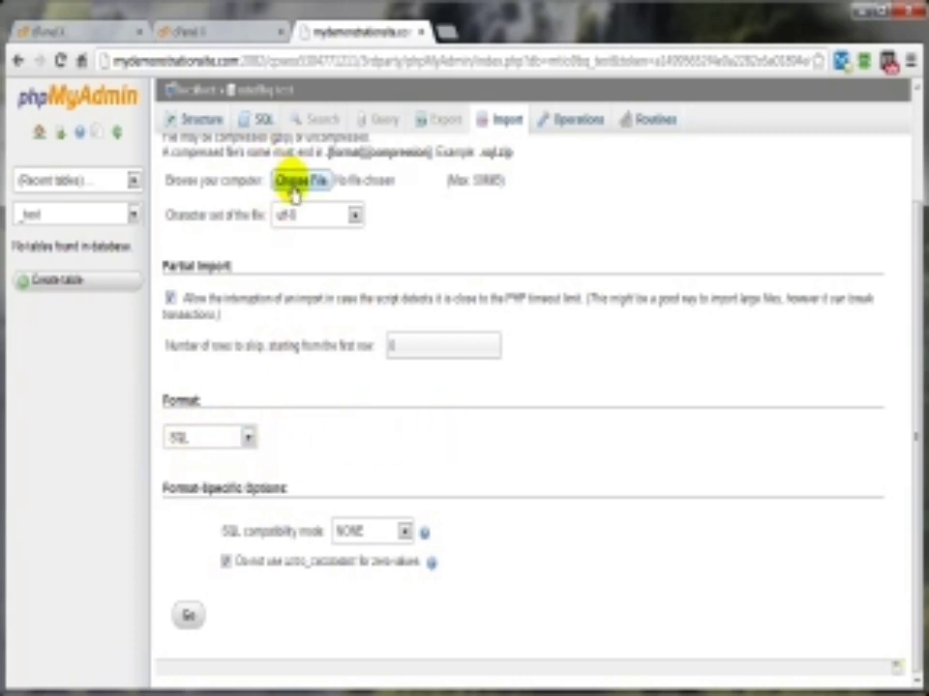
click(293, 190)
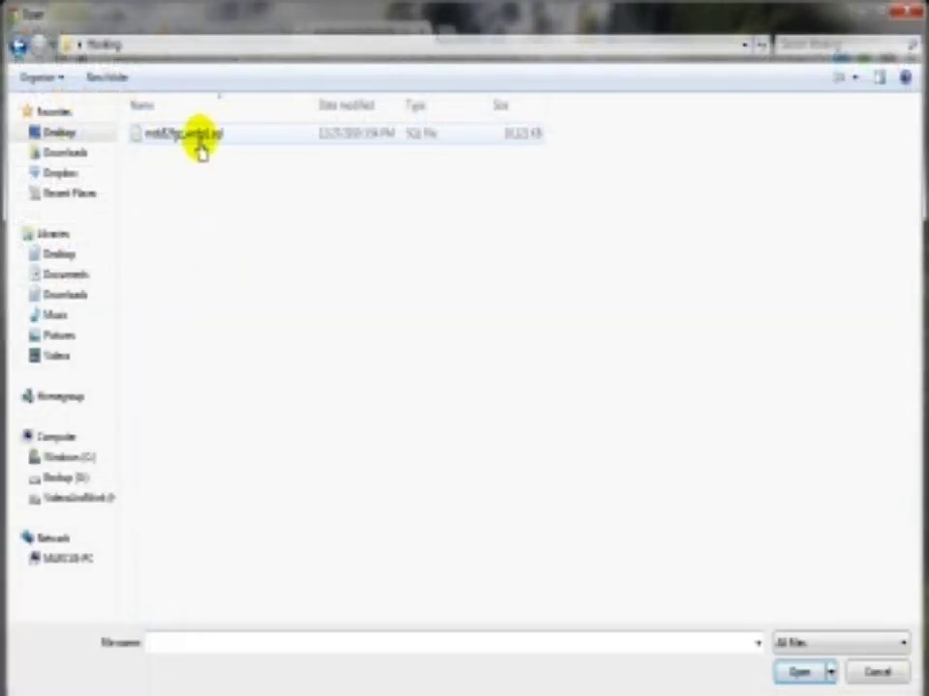
click(198, 145)
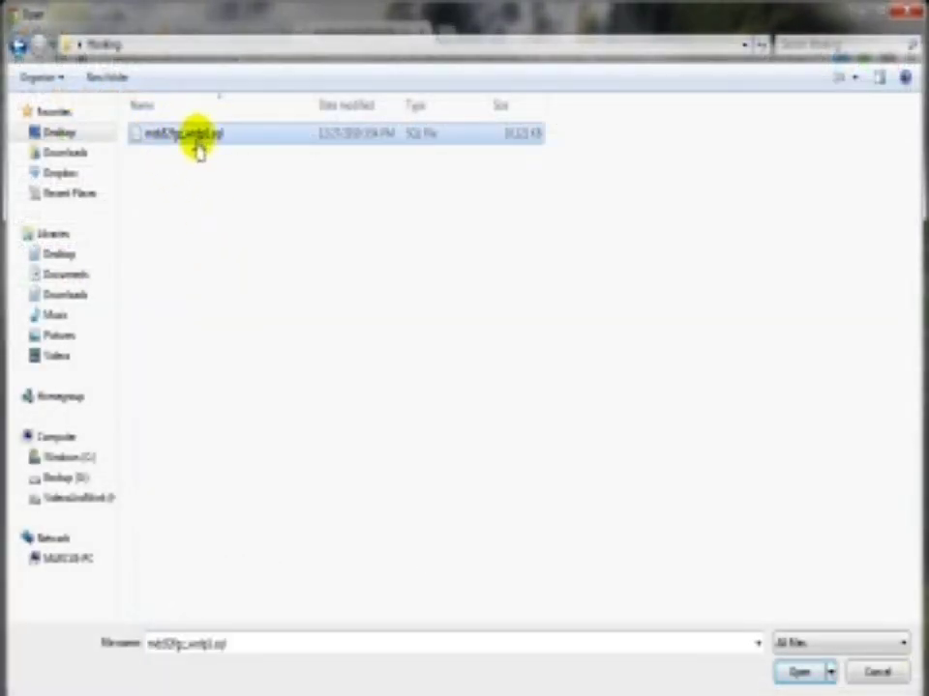
click(801, 675)
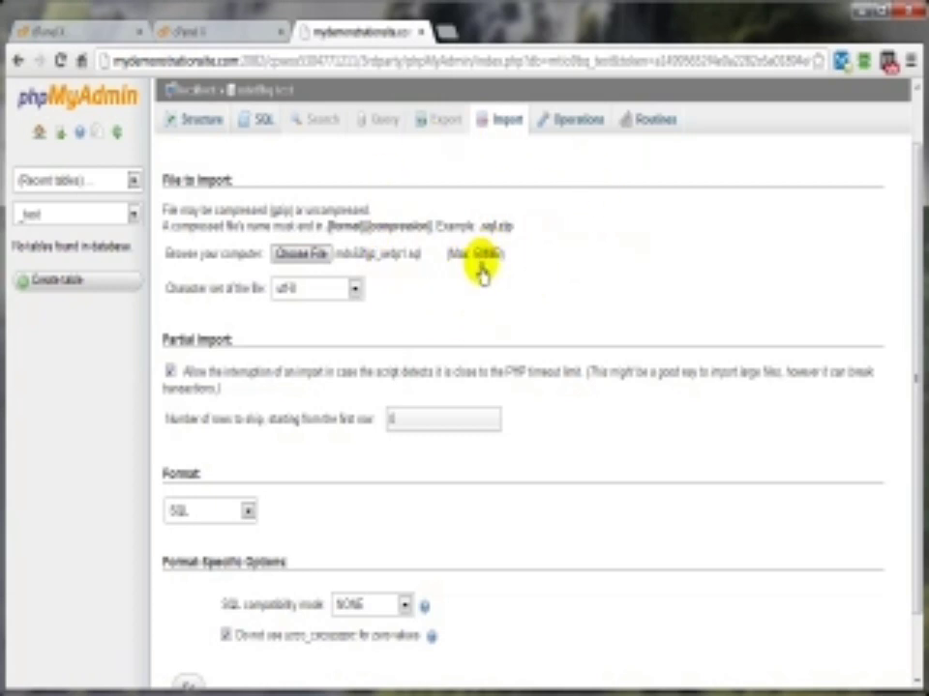
Step: Run the .sql import into _test and check the imported tables on the Structure tab
scroll(392, 493, down, 1)
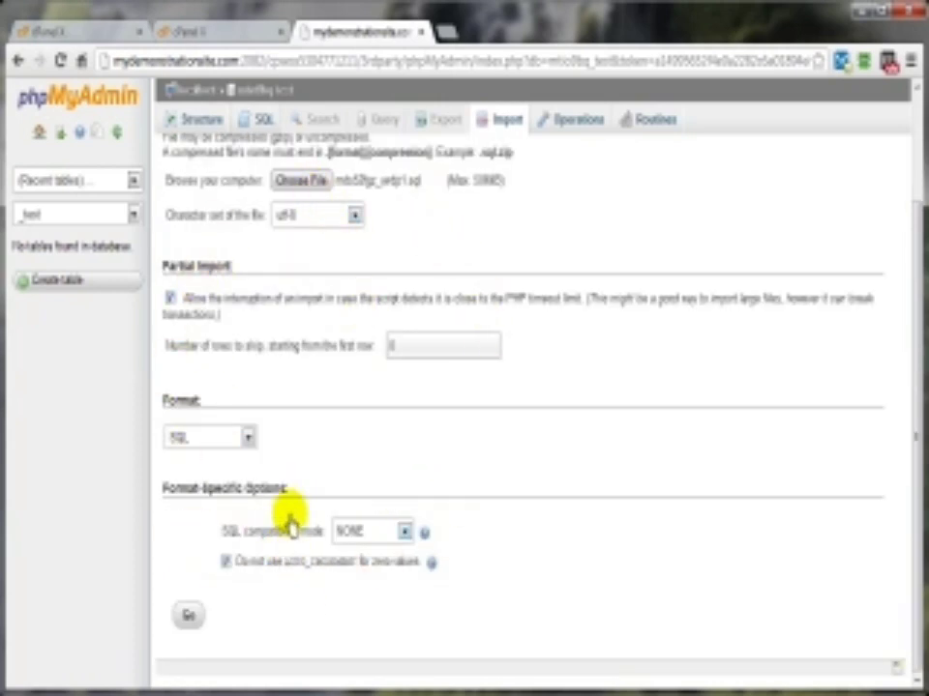
click(188, 619)
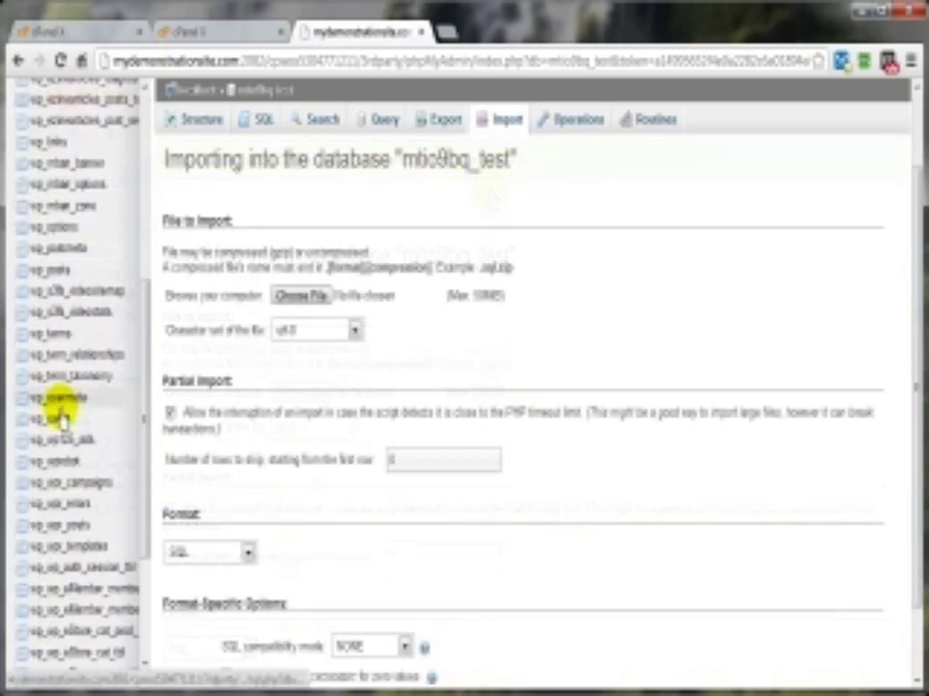
scroll(62, 406, down, 5)
scroll(60, 541, up, 10)
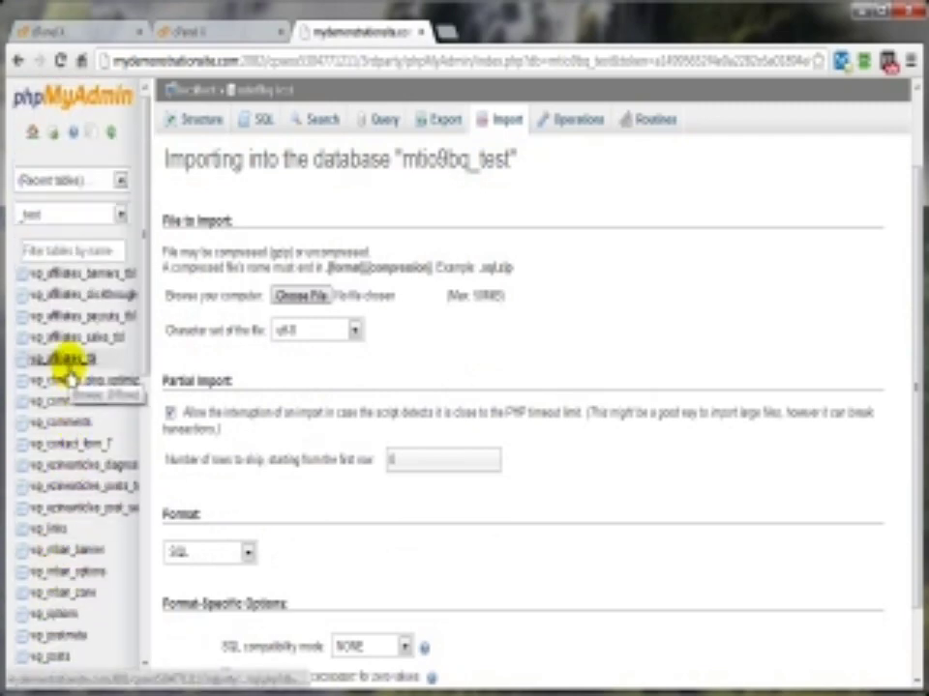
click(189, 121)
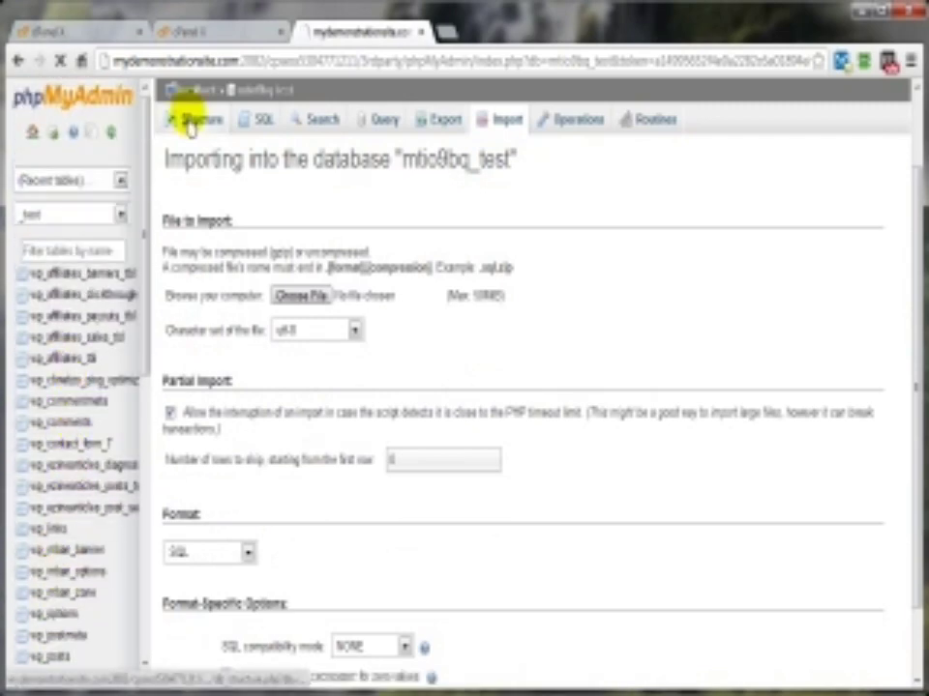
scroll(564, 383, down, 10)
scroll(566, 387, up, 10)
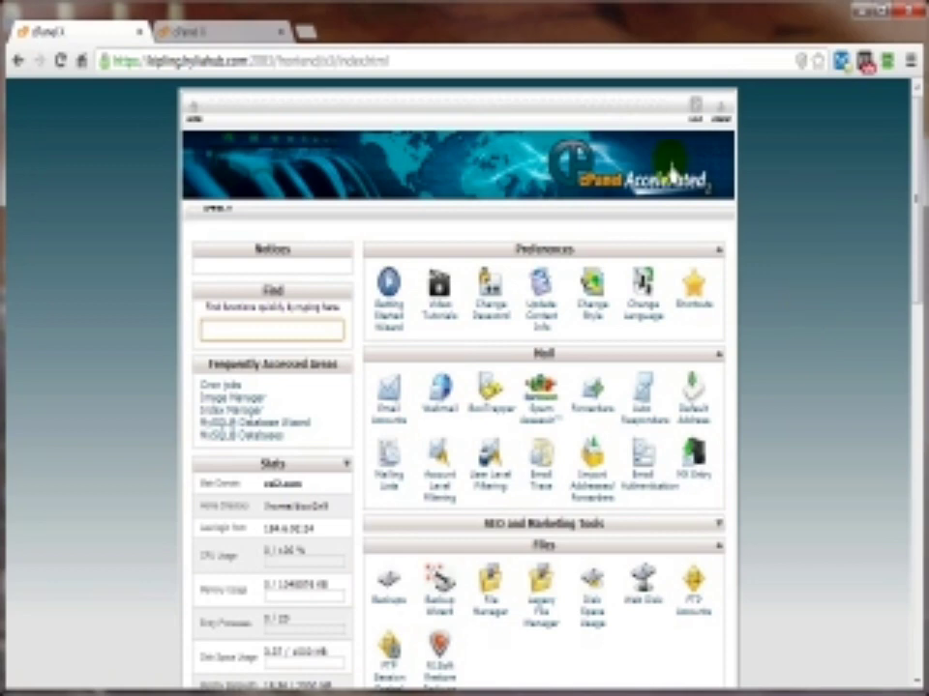
Step: Launch Fantastico De Luxe from cPanel's Software/Services group
scroll(792, 375, down, 8)
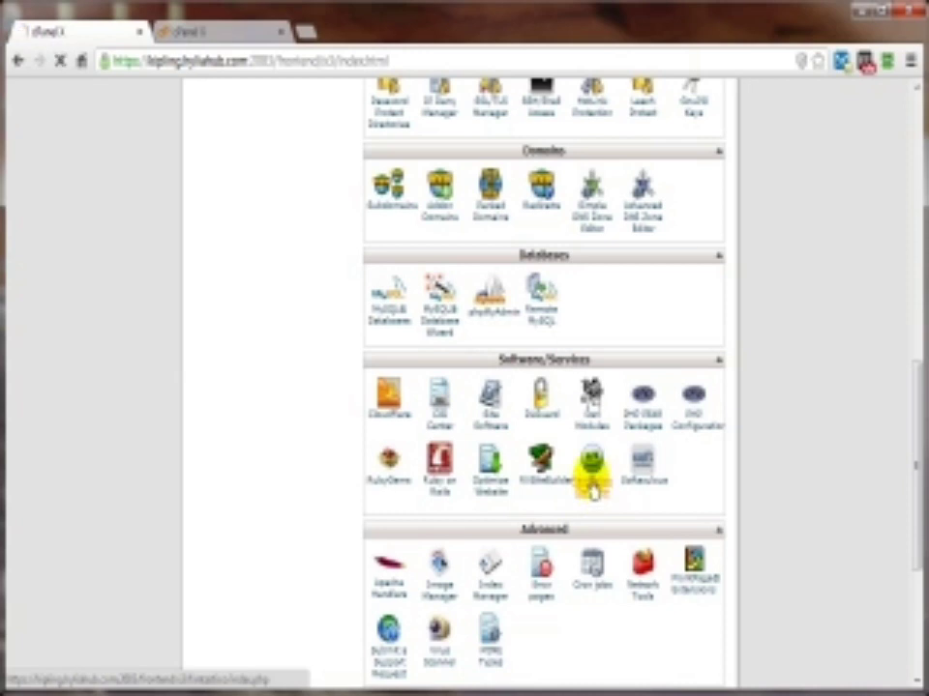
click(591, 484)
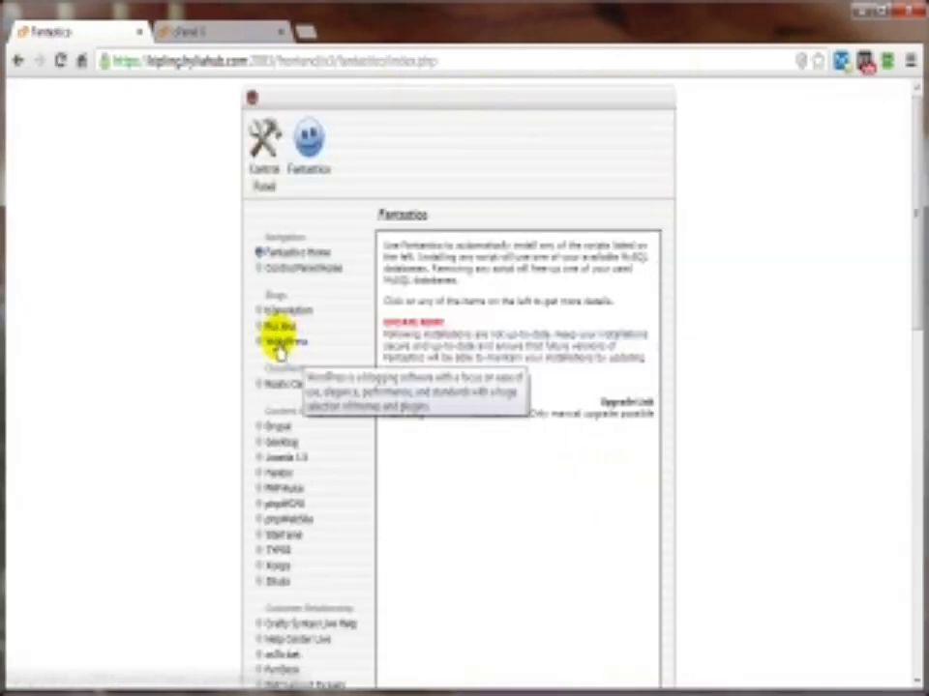
Step: Open the WordPress entry under Blogs in Fantastico's sidebar
click(290, 344)
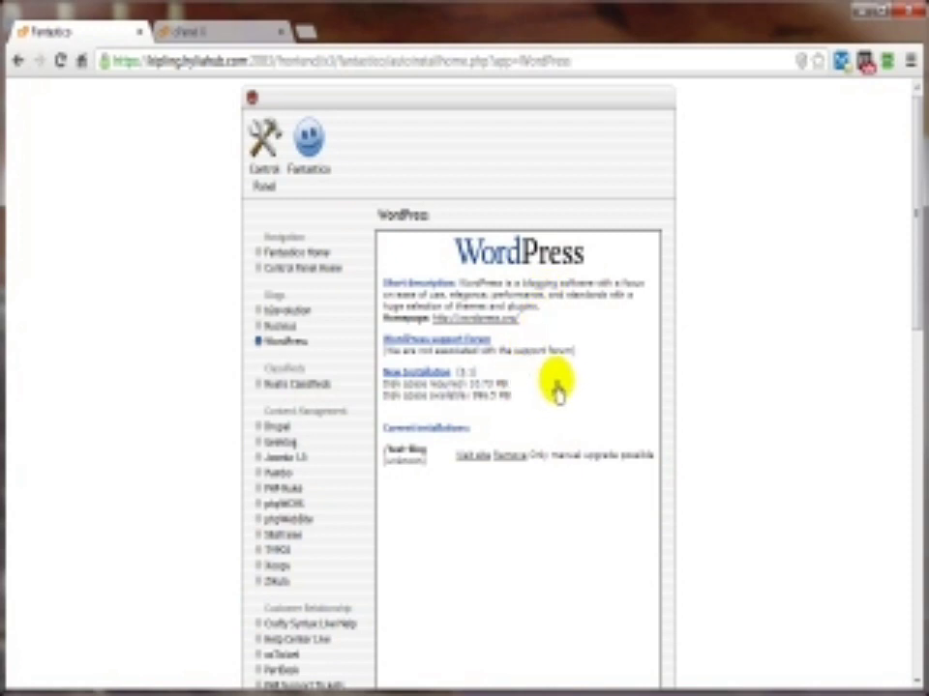
Step: Start a new WordPress installation on cxi2.com in the directory 'dog'
click(396, 380)
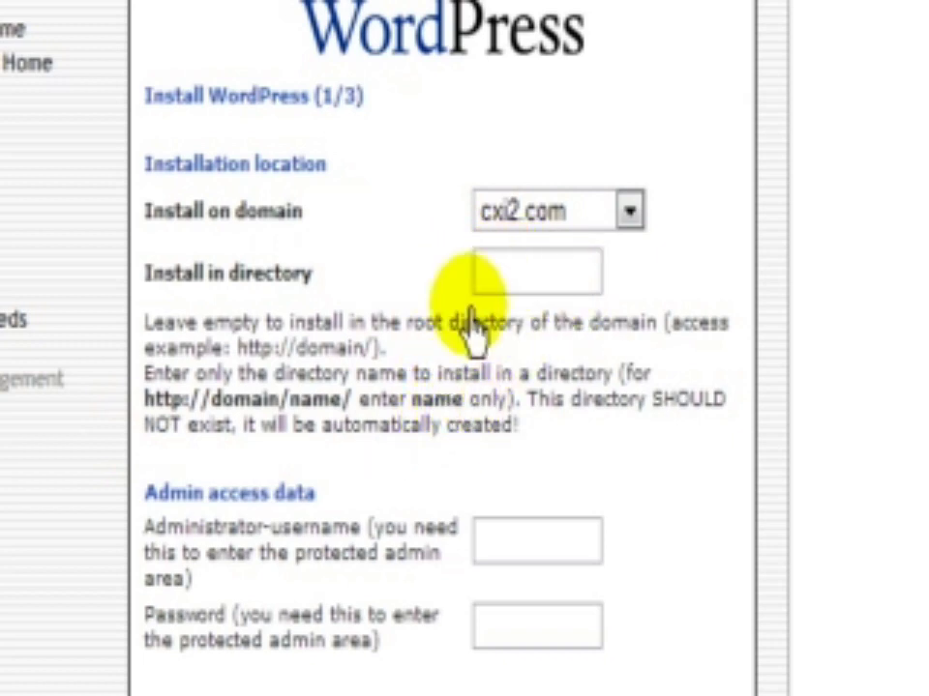
click(487, 282)
text(dog)
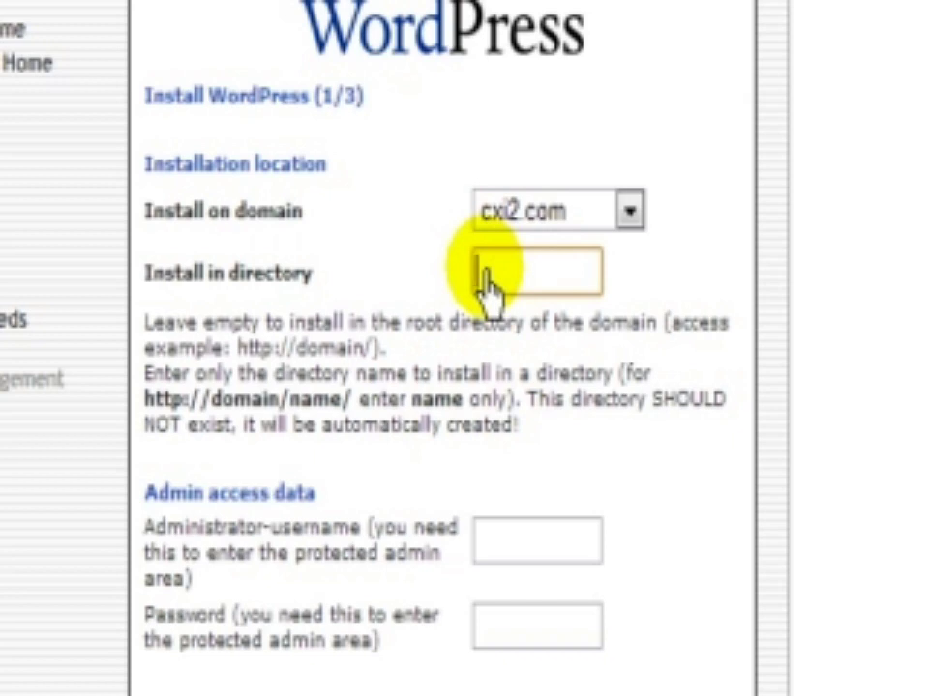
click(649, 327)
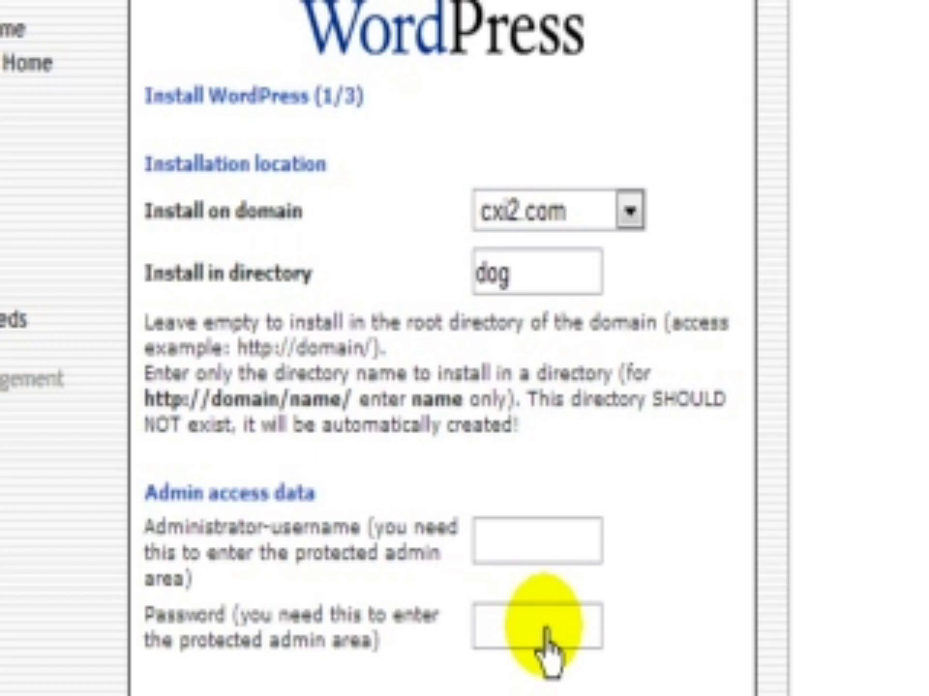
Step: Enter the administrator username and password, then scroll to Base configuration
click(540, 563)
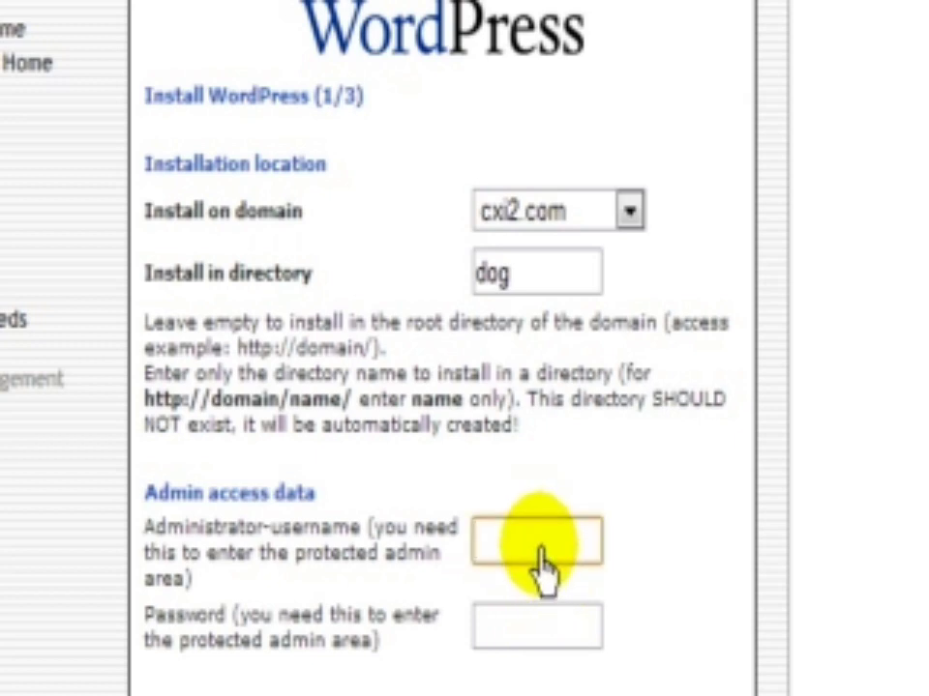
text(test)
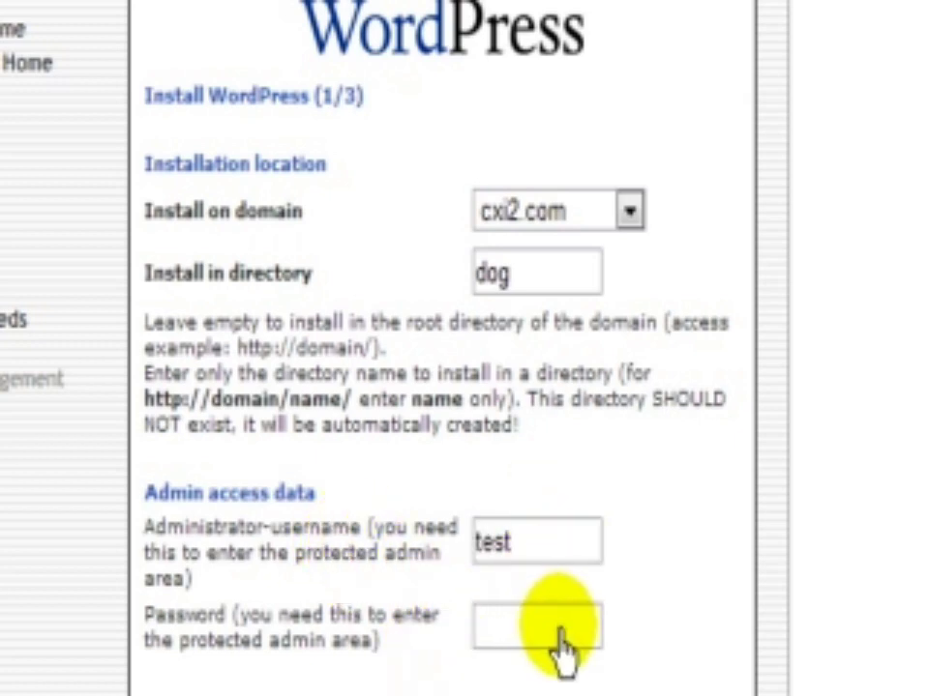
click(534, 634)
text(test)
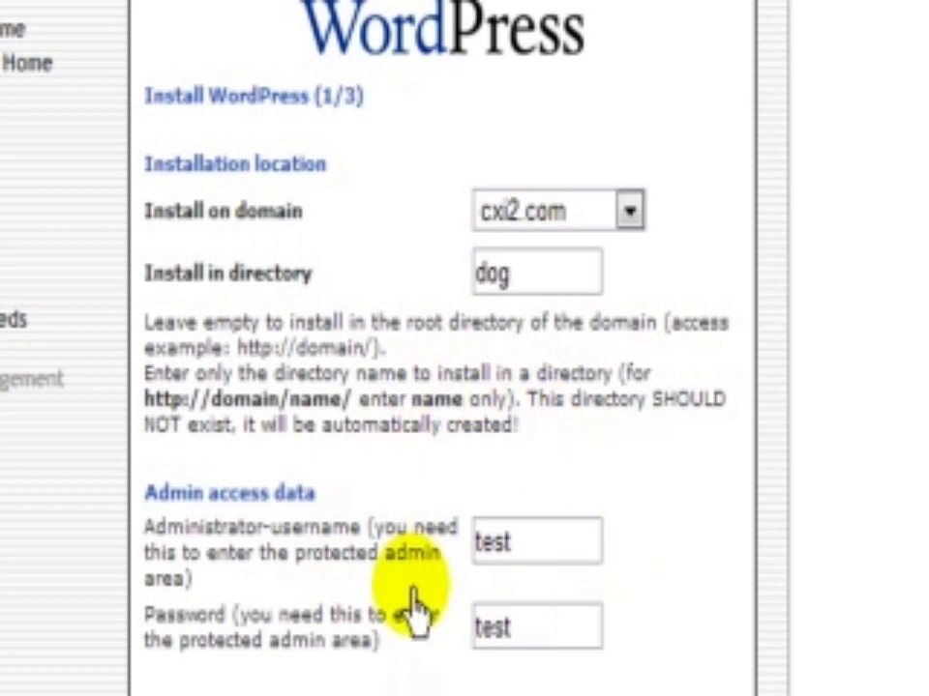
scroll(245, 508, down, 3)
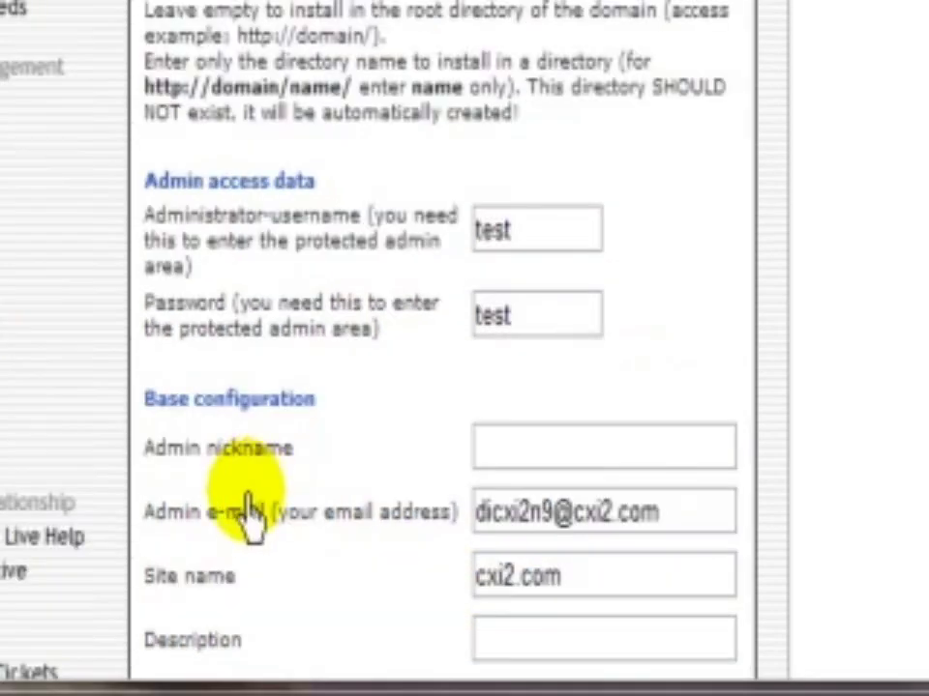
scroll(545, 471, down, 2)
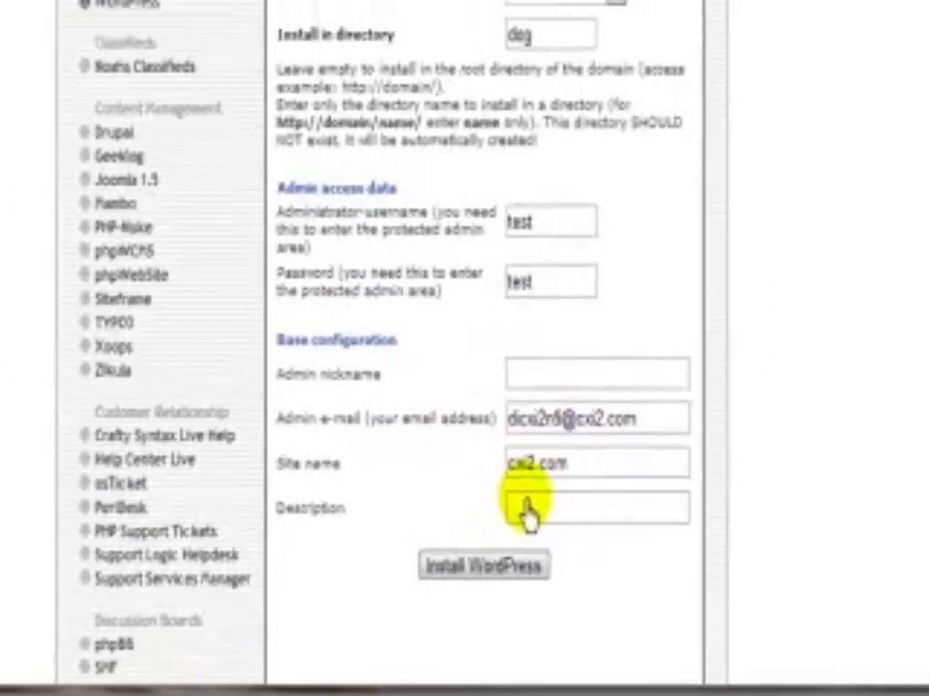
Step: Install WordPress into the dog directory and open the new site's admin login page
click(464, 504)
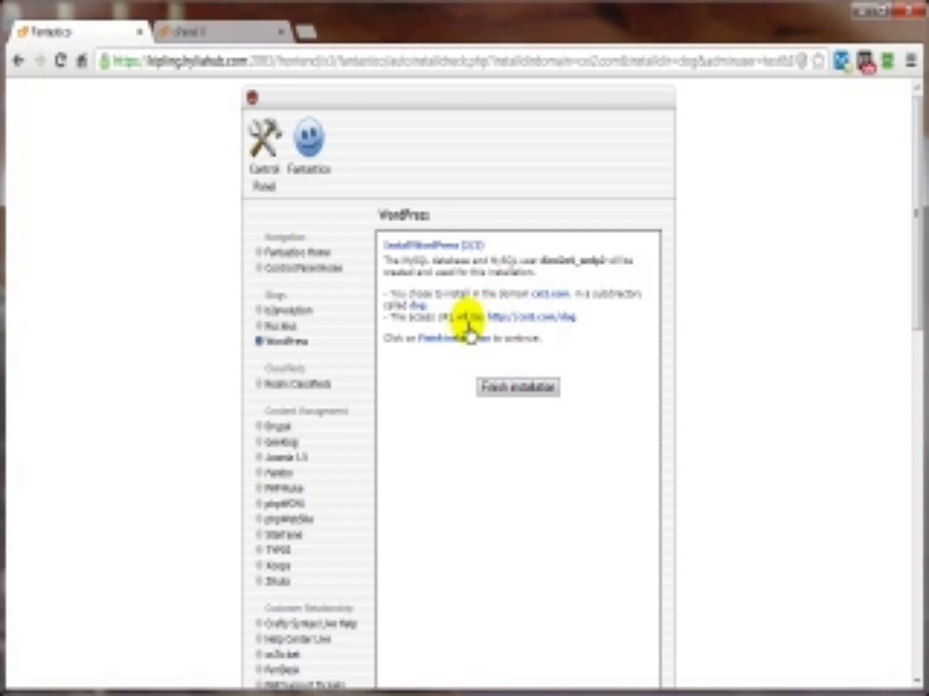
click(514, 389)
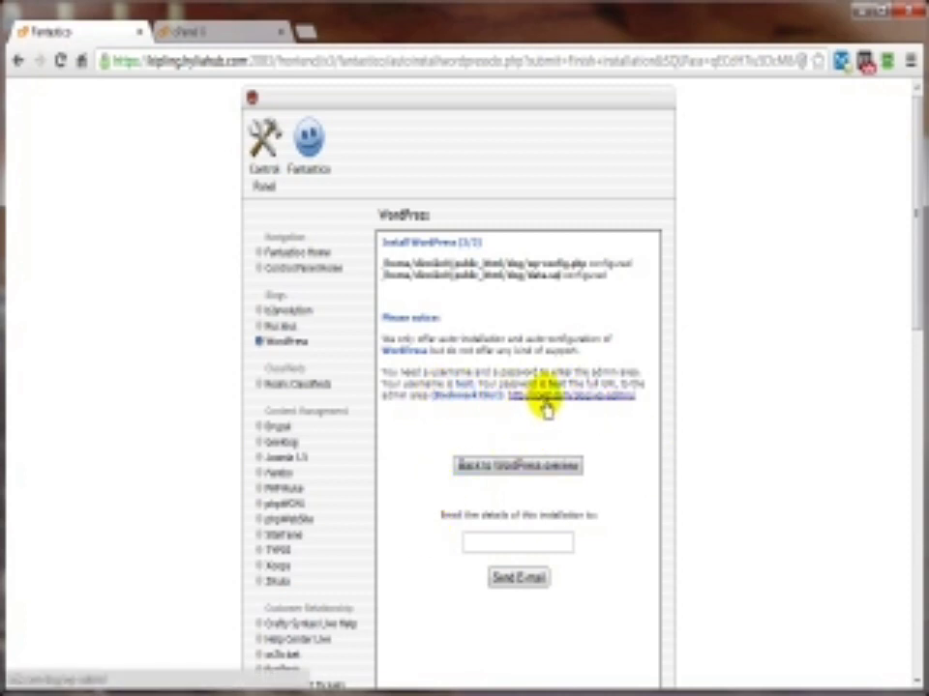
click(542, 399)
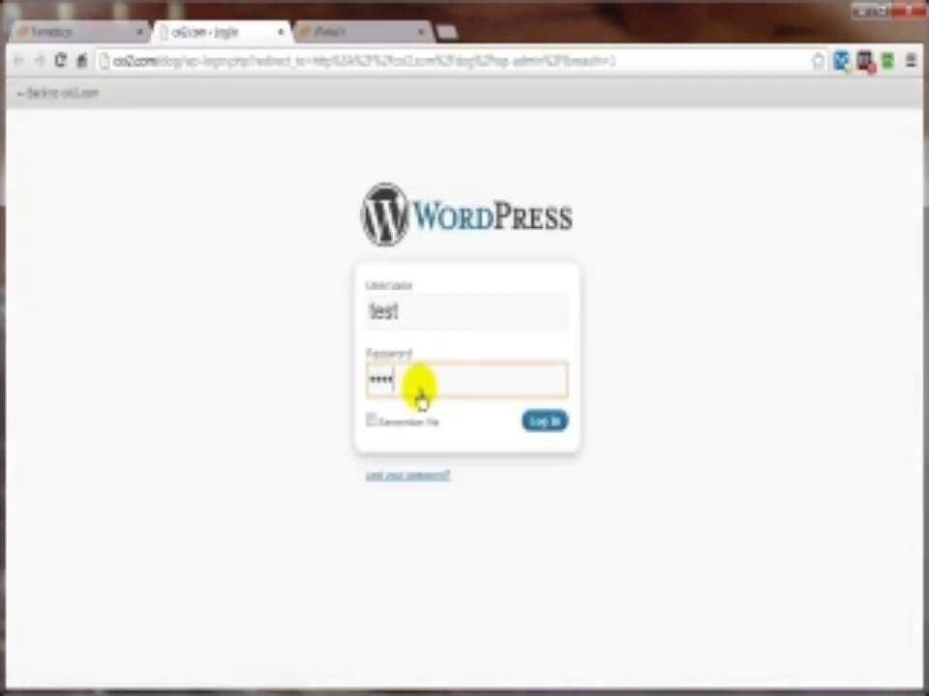
Step: Log in to the WordPress admin and decline Chrome's offer to save the password
click(532, 425)
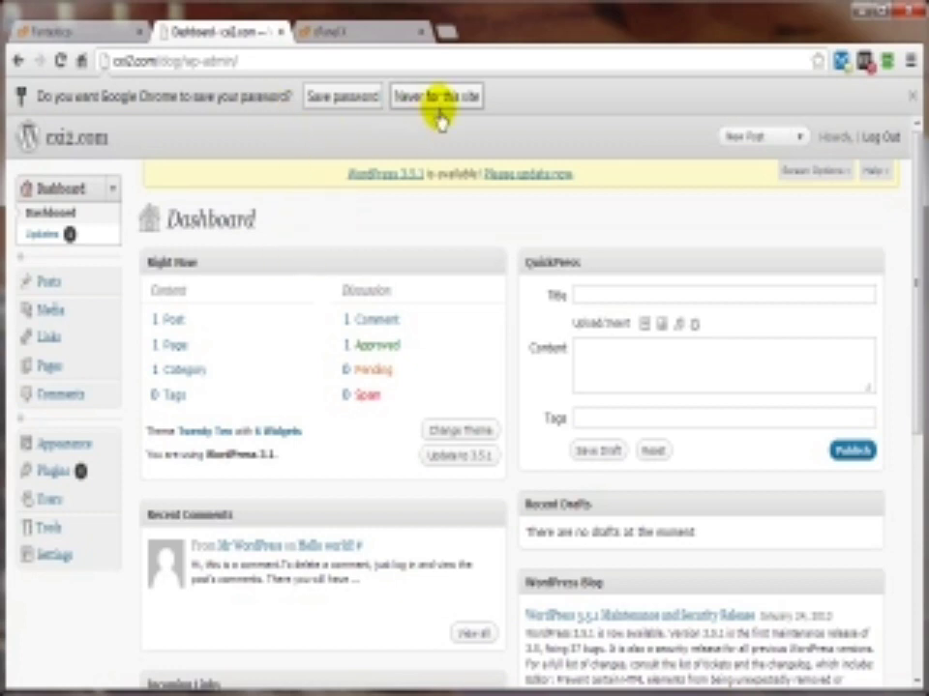
click(912, 104)
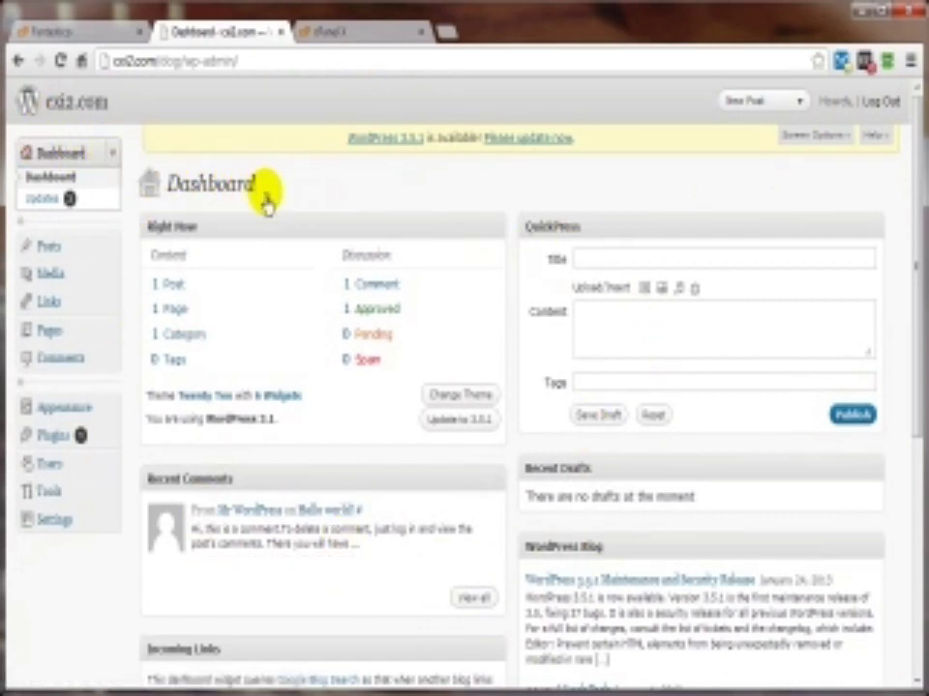
Step: Update WordPress automatically to 3.5.1 and recheck the Updates page afterwards
click(36, 204)
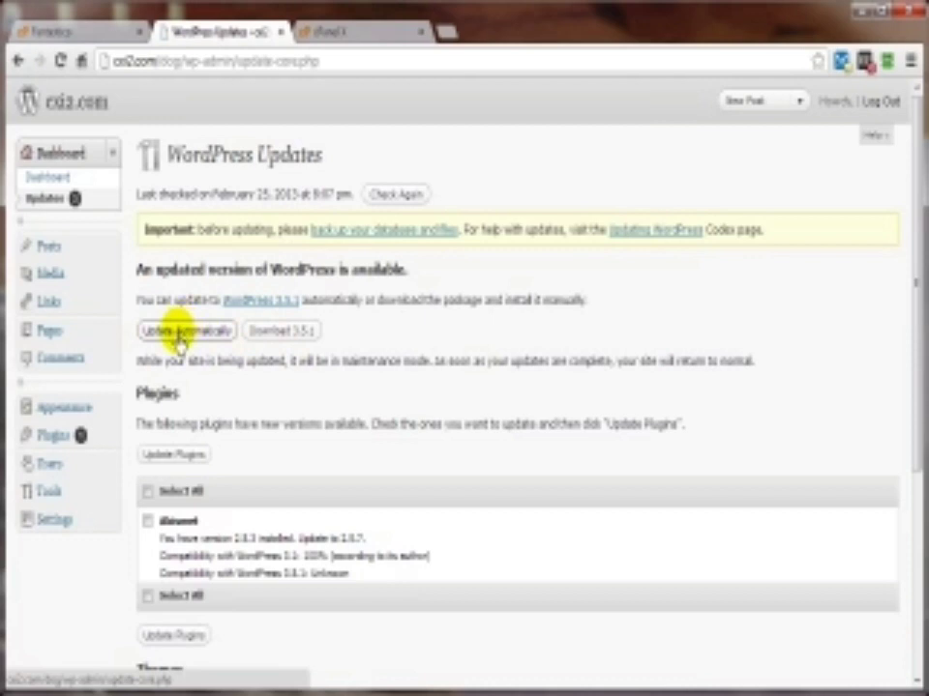
click(179, 334)
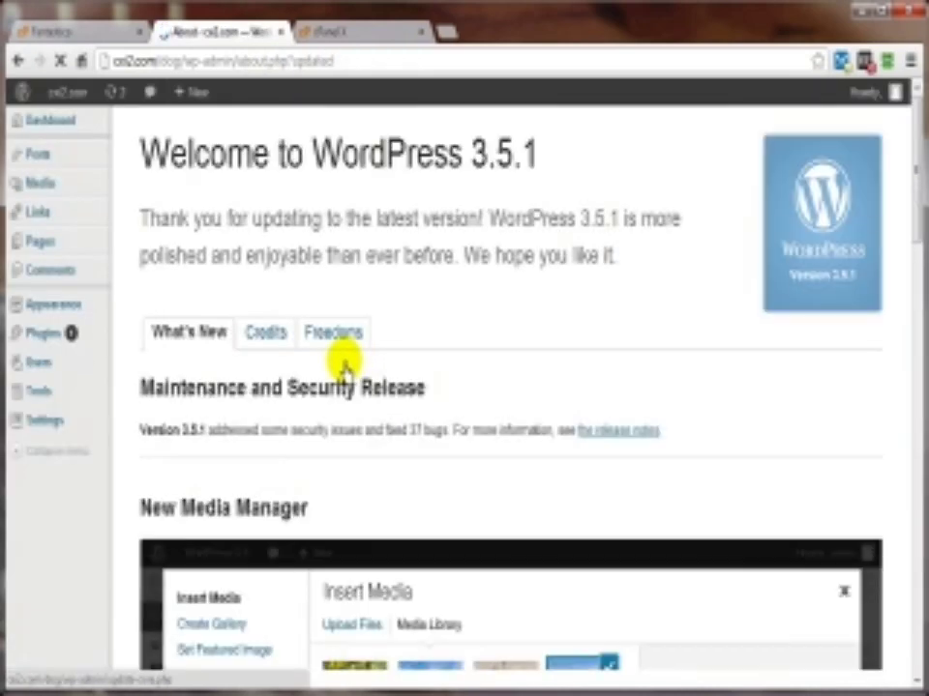
mouse_move(38, 129)
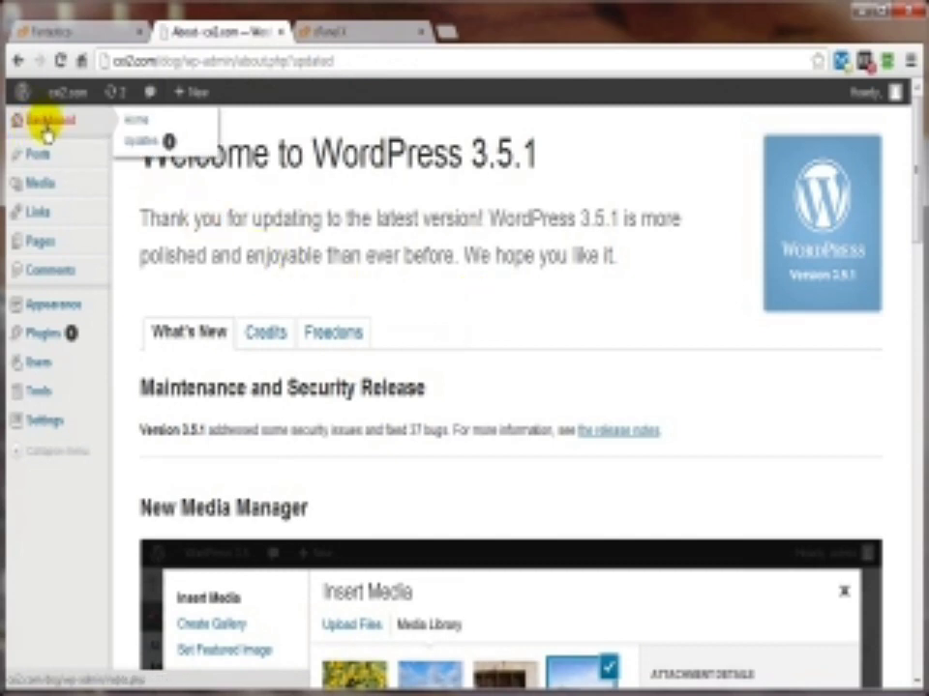
click(143, 143)
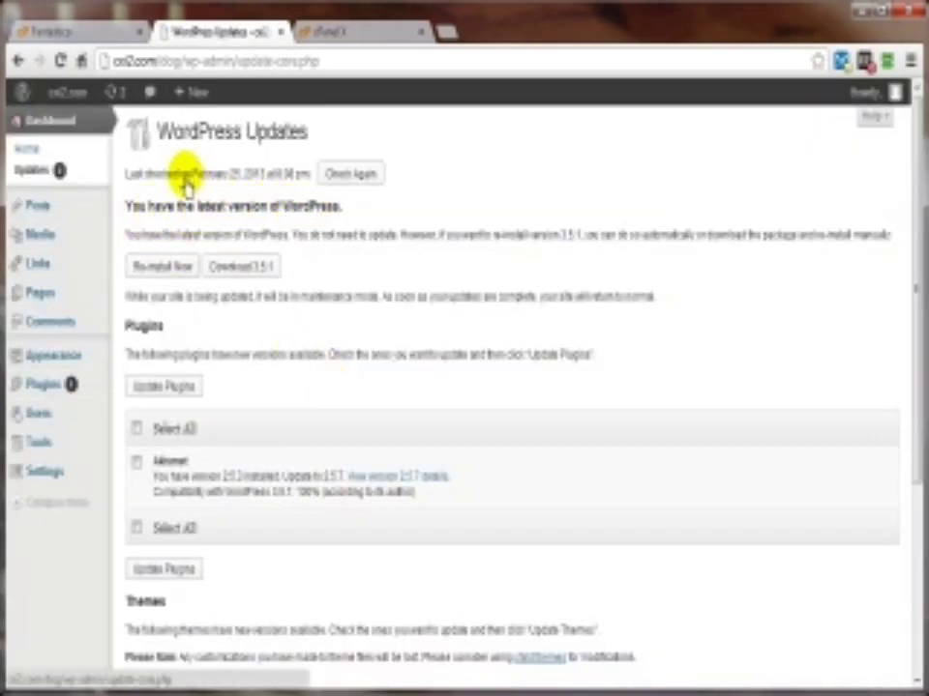
Step: Visit the cxi2.com blog, browse the Hello world! post, then return to Site Admin
mouse_move(66, 97)
click(62, 126)
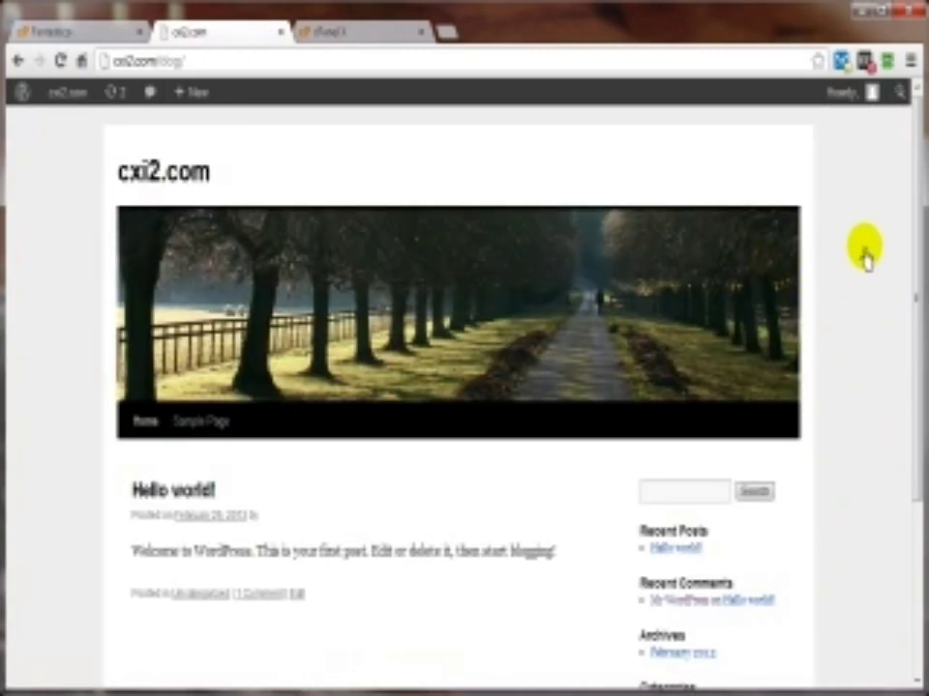
scroll(864, 257, down, 3)
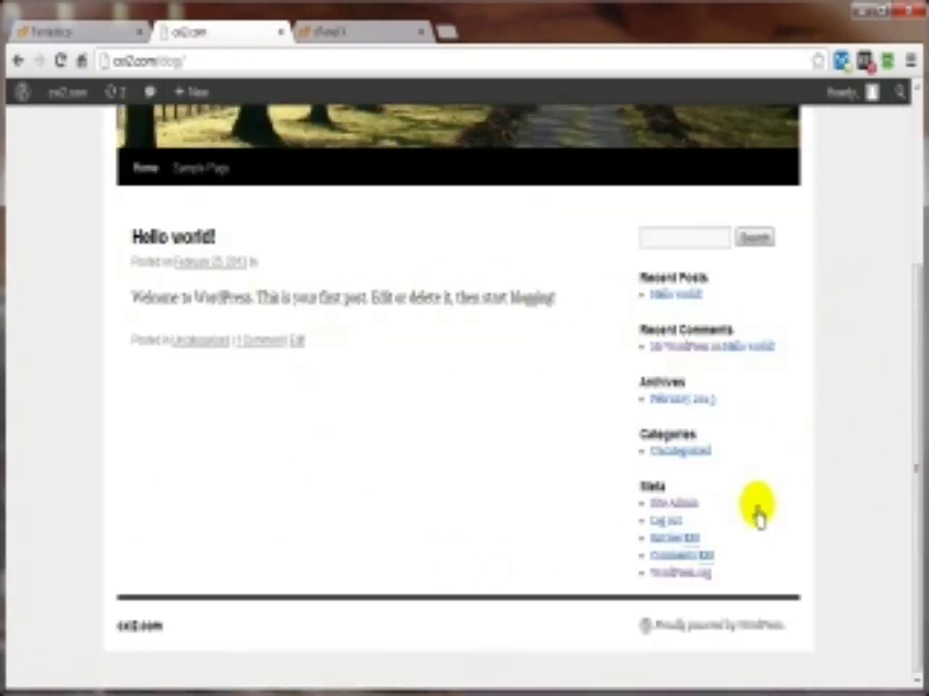
scroll(856, 325, up, 3)
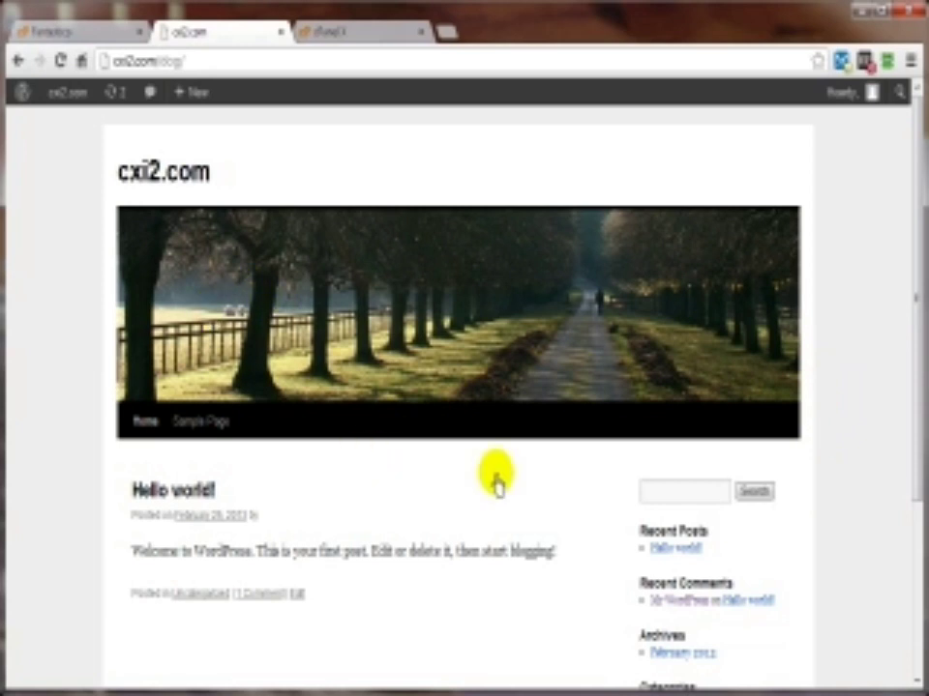
scroll(438, 531, down, 3)
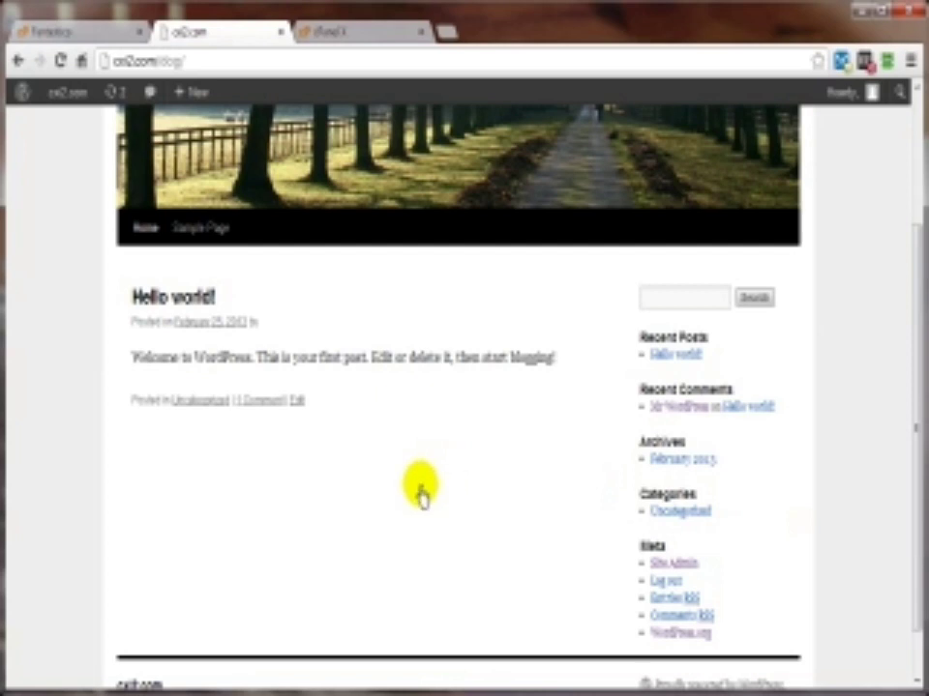
scroll(421, 495, down, 2)
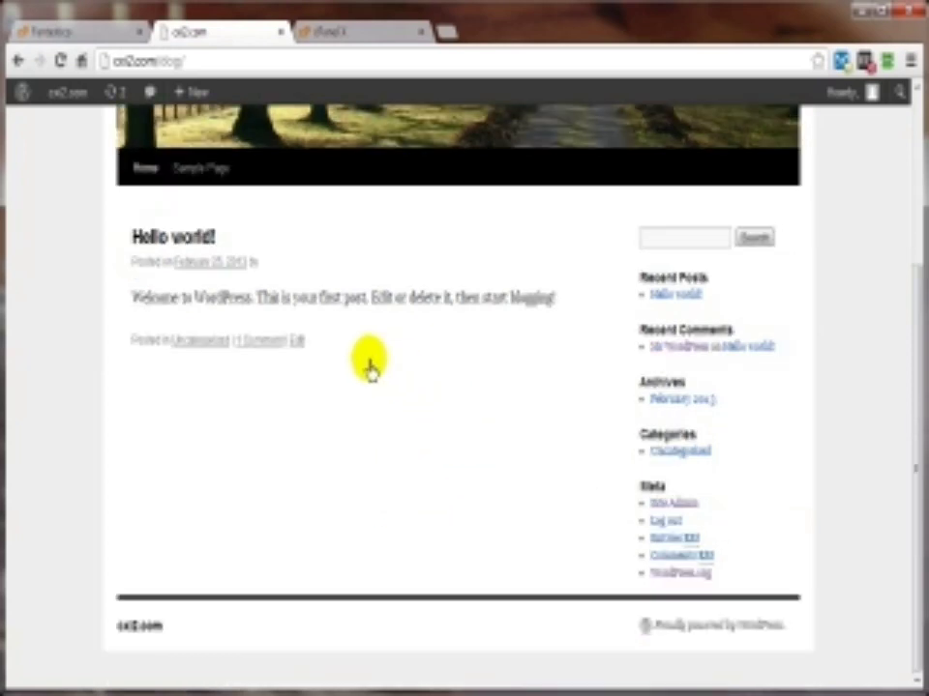
scroll(350, 452, up, 4)
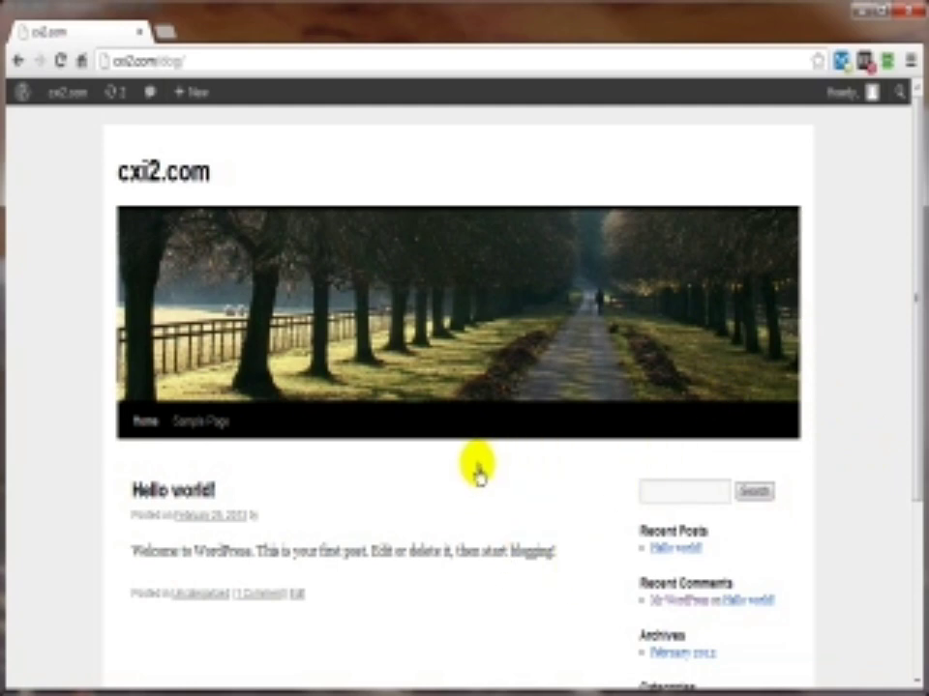
scroll(479, 474, down, 3)
click(673, 504)
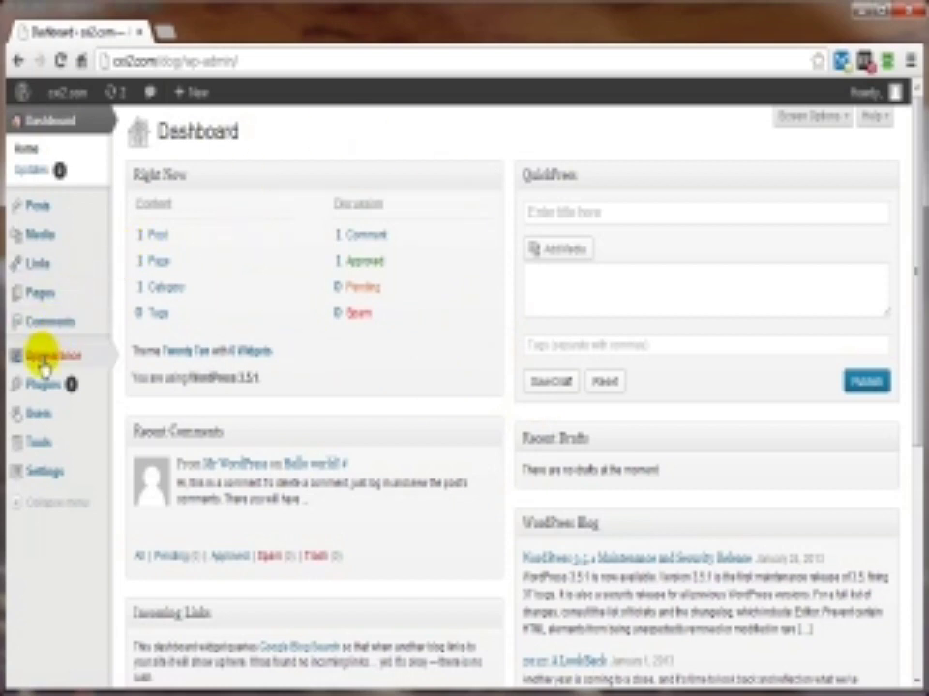
Step: Go from Appearance > Themes, where Twenty Ten is current, to the Install Themes page
mouse_move(46, 367)
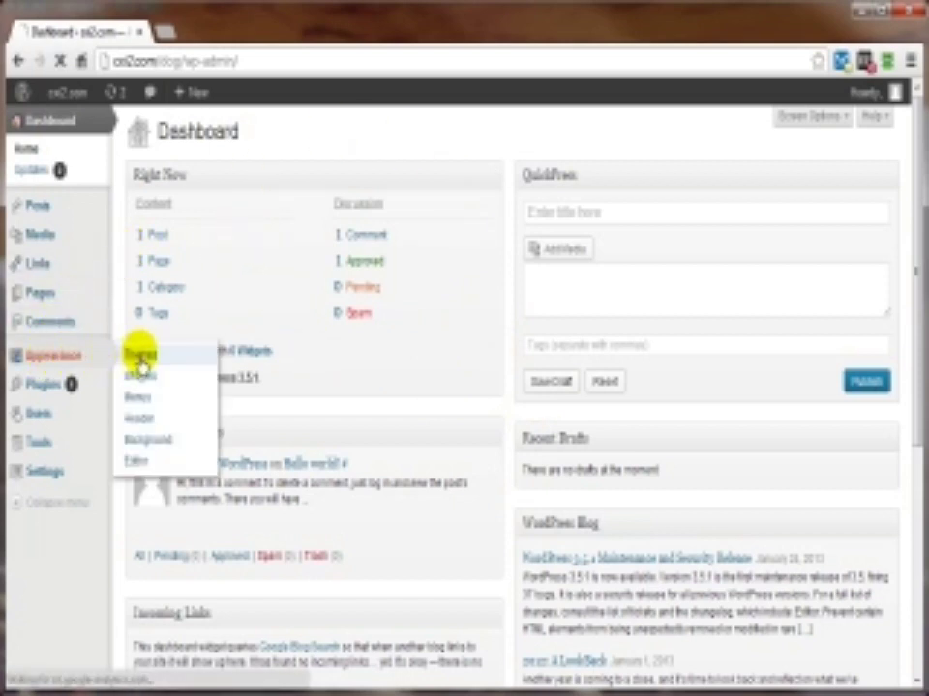
click(141, 356)
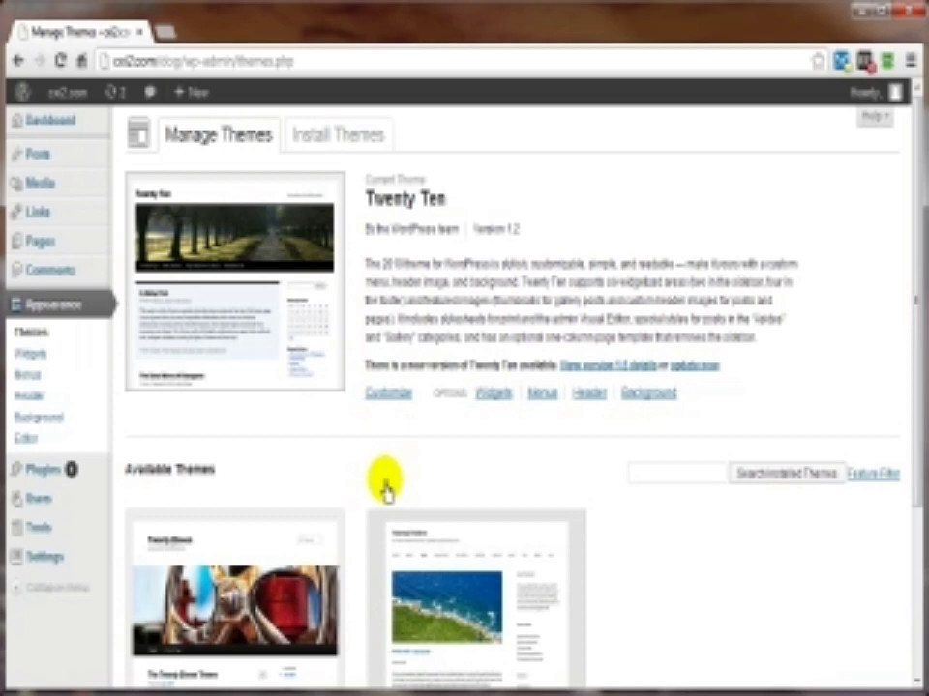
scroll(406, 311, down, 2)
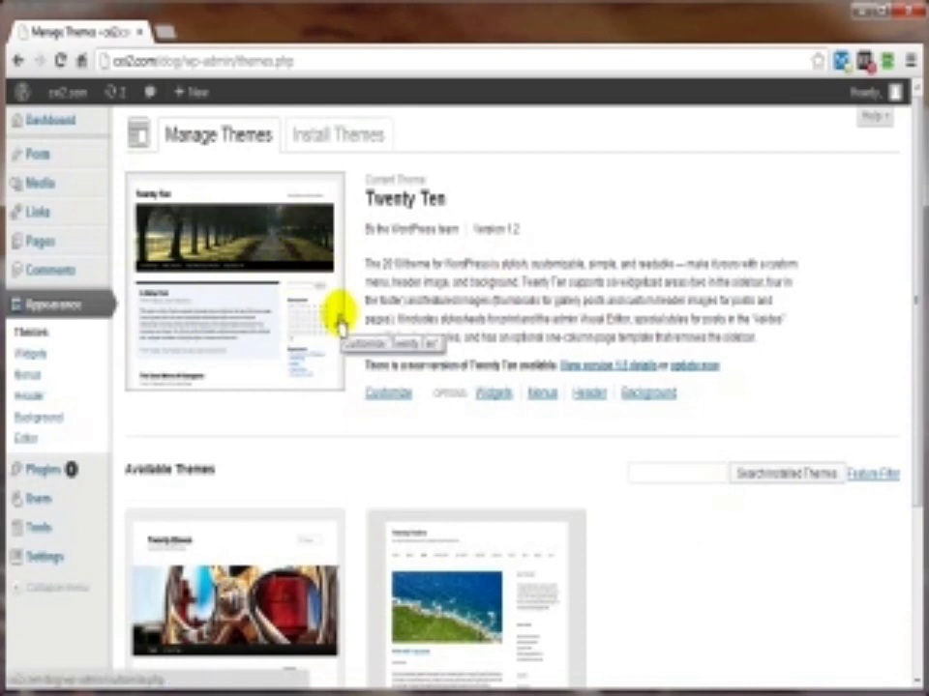
click(334, 142)
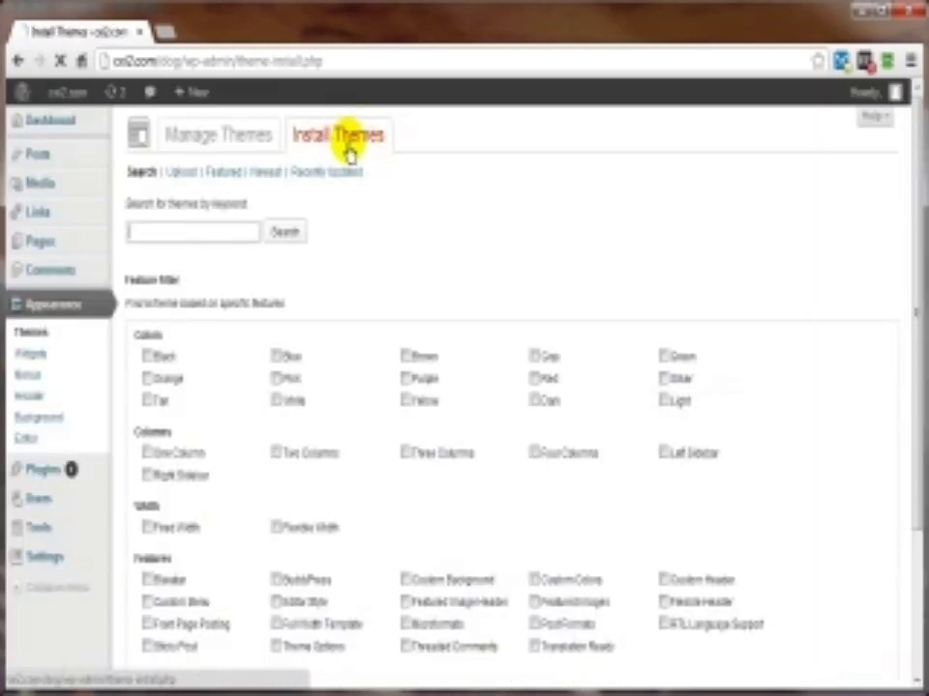
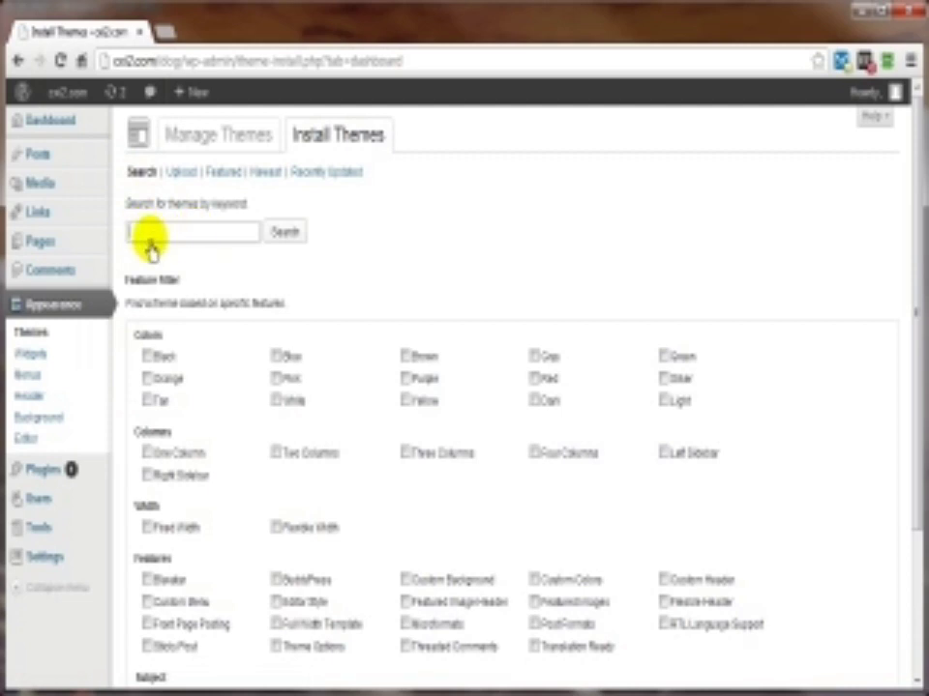
Step: Show the featured themes and browse PageLines, Annotum Base and Responsive in the grid
click(177, 235)
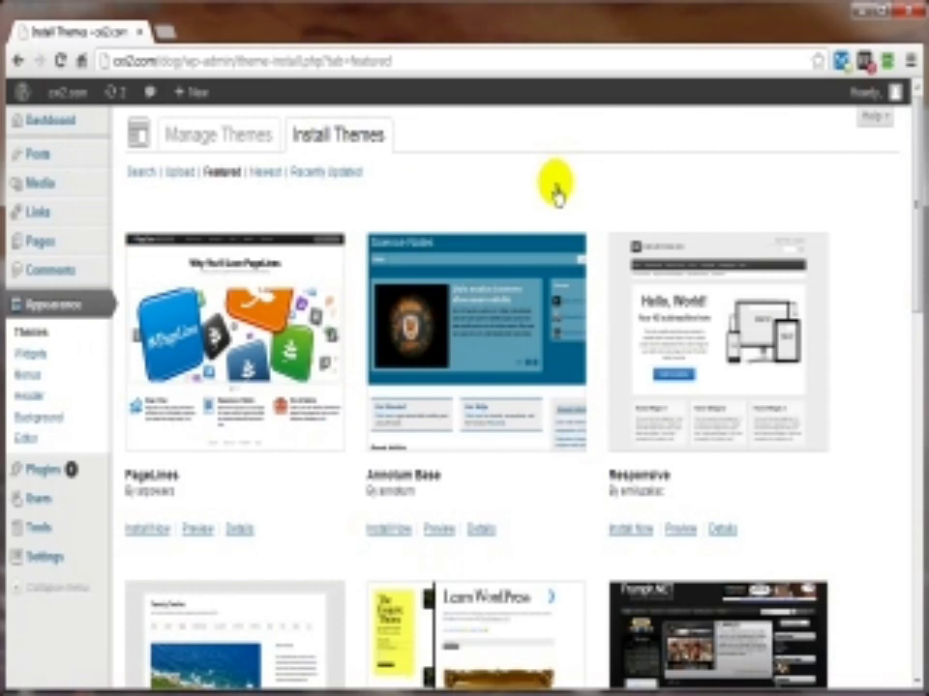
scroll(556, 199, down, 5)
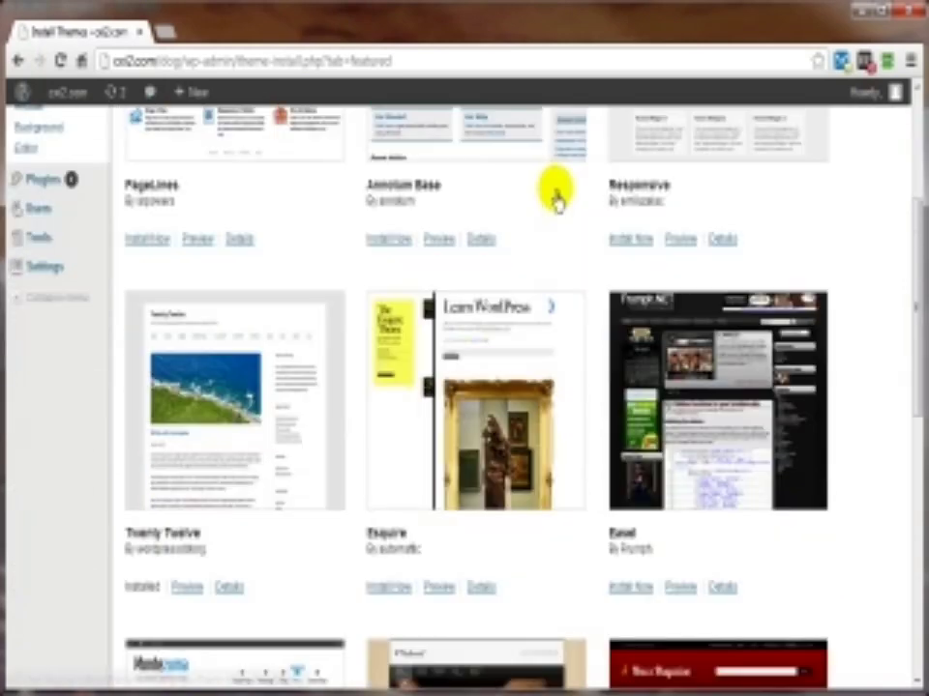
scroll(556, 208, down, 5)
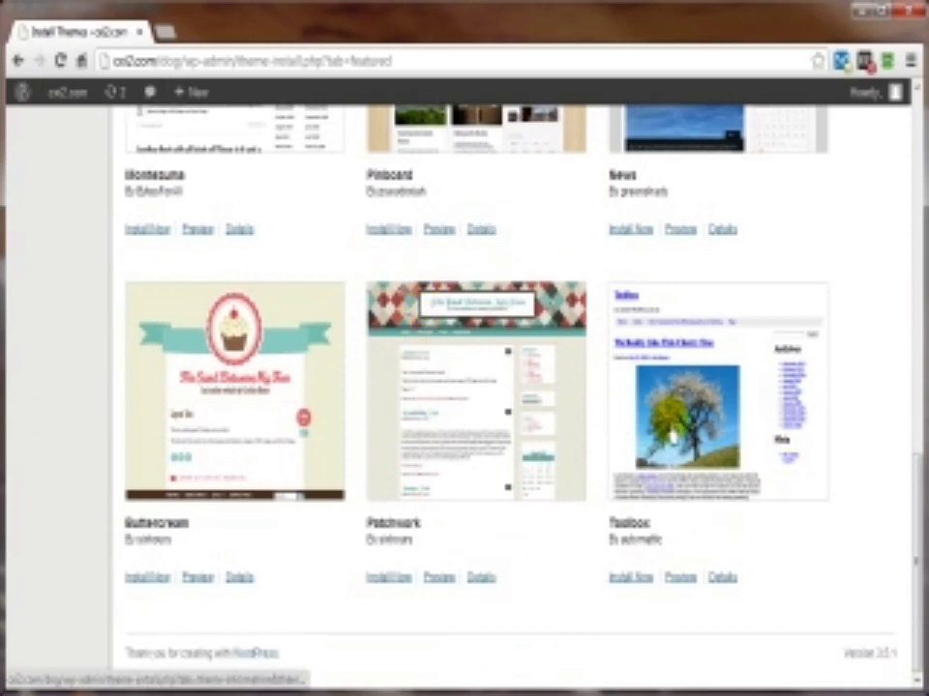
scroll(484, 409, up, 6)
scroll(482, 410, up, 3)
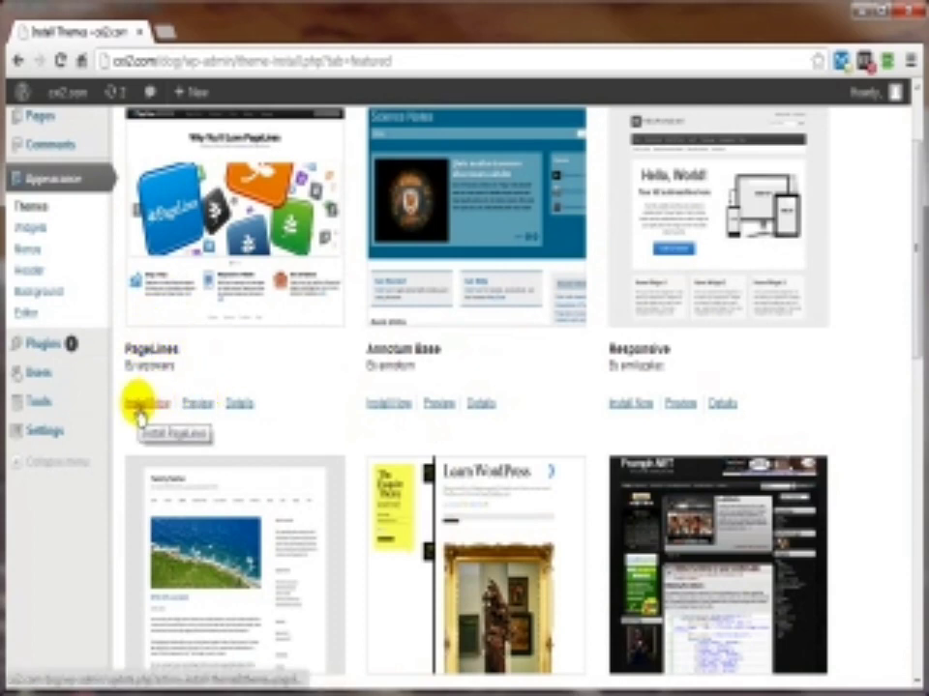
Step: Preview PageLines, then preview and install the Annotum Base 1.1.1 theme
click(193, 404)
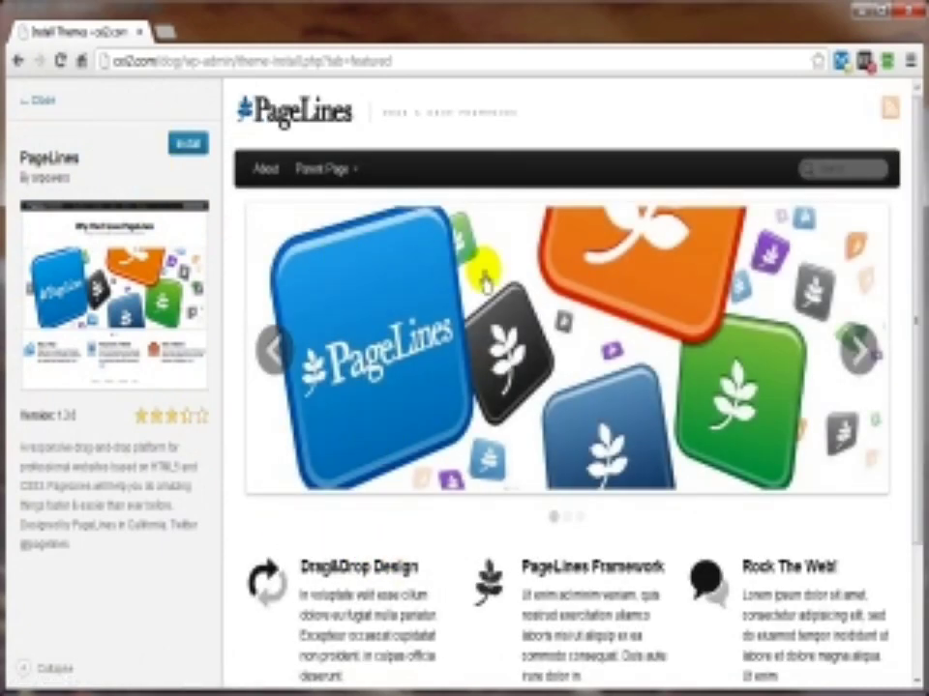
click(39, 103)
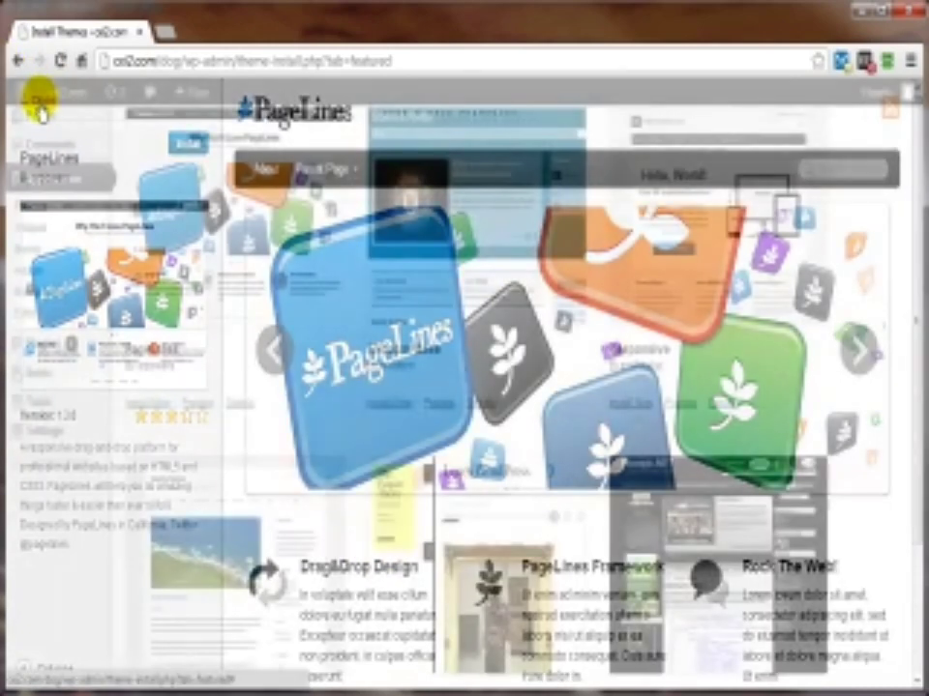
scroll(496, 426, up, 3)
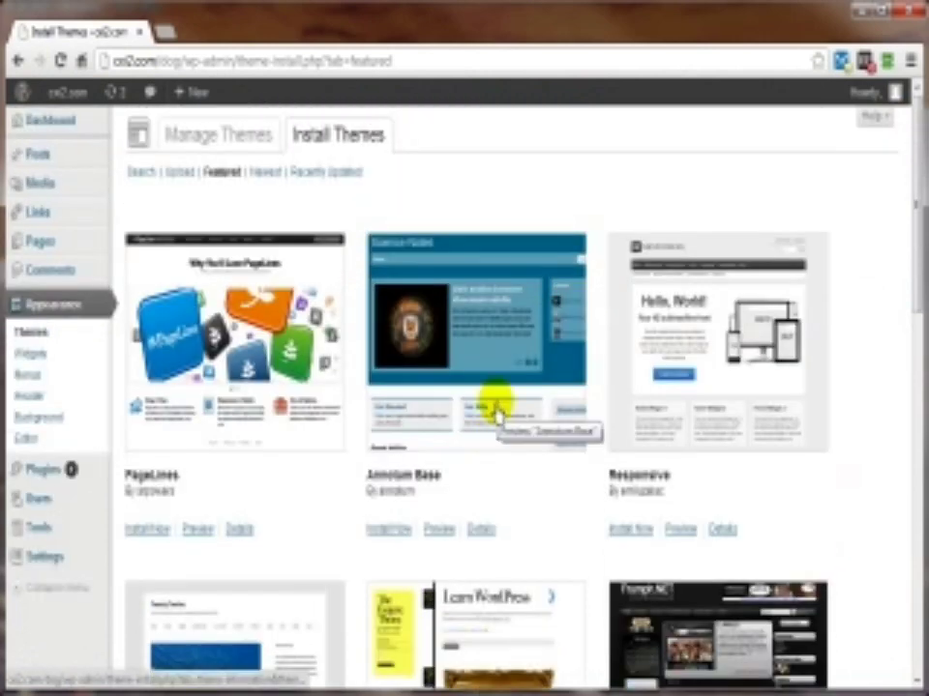
scroll(495, 415, down, 2)
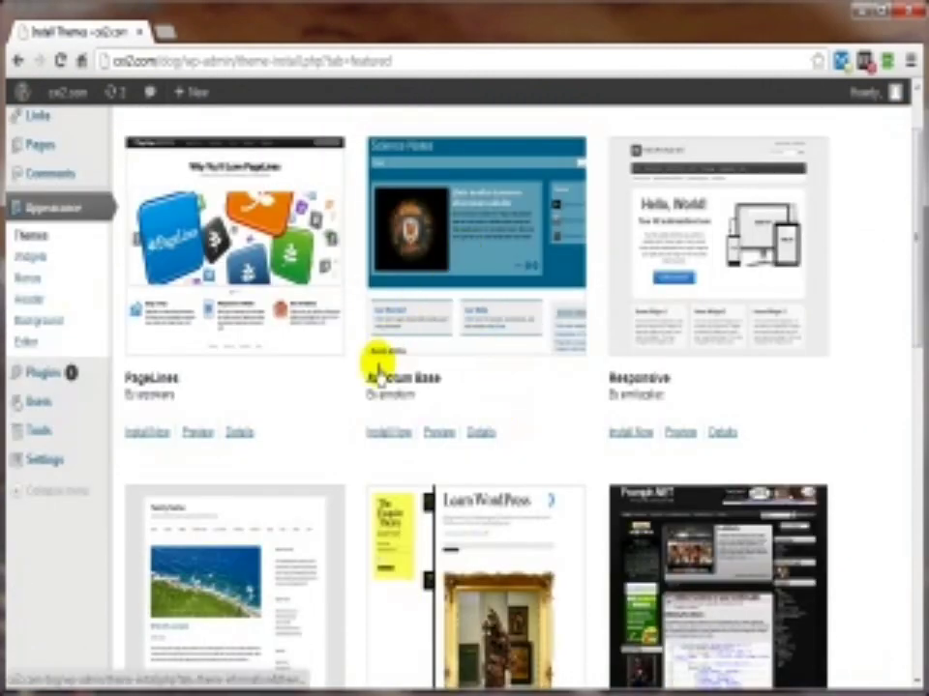
click(437, 431)
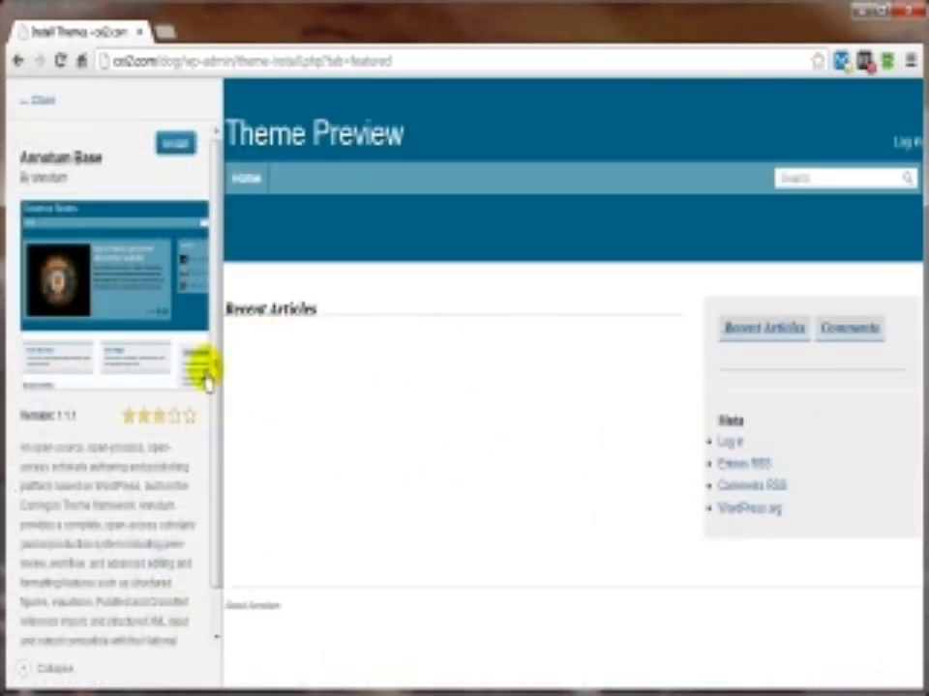
click(177, 145)
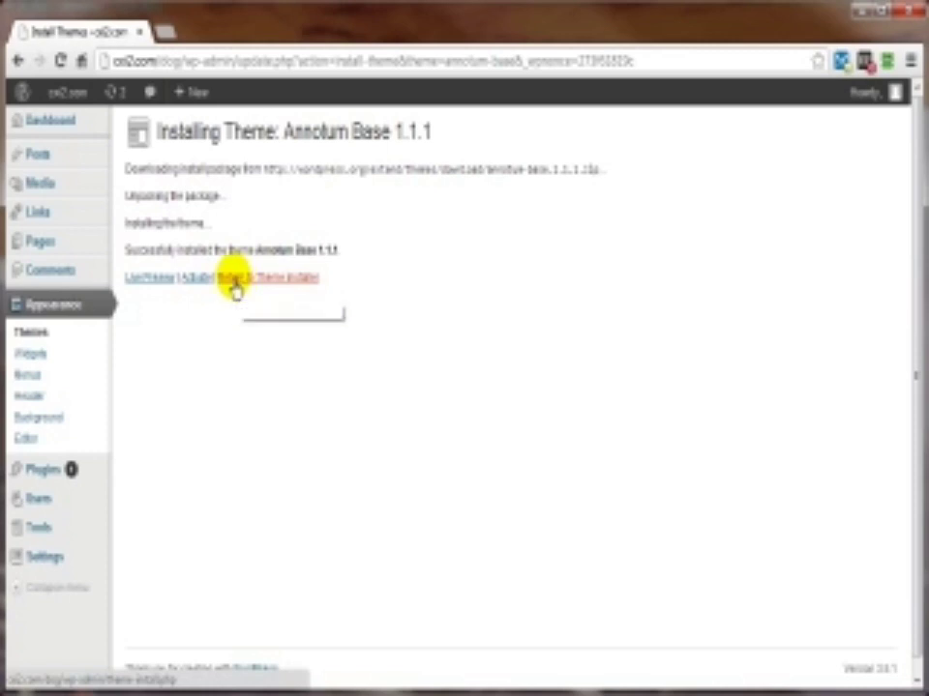
Step: Go back to Manage Themes and activate Annotum Base from Available Themes
click(236, 283)
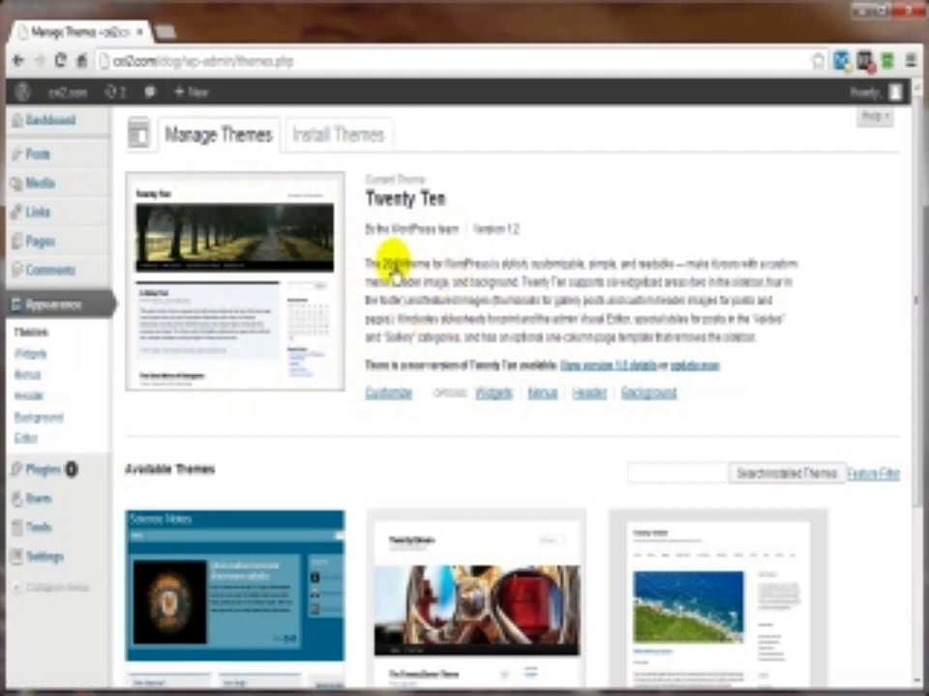
scroll(380, 276, down, 3)
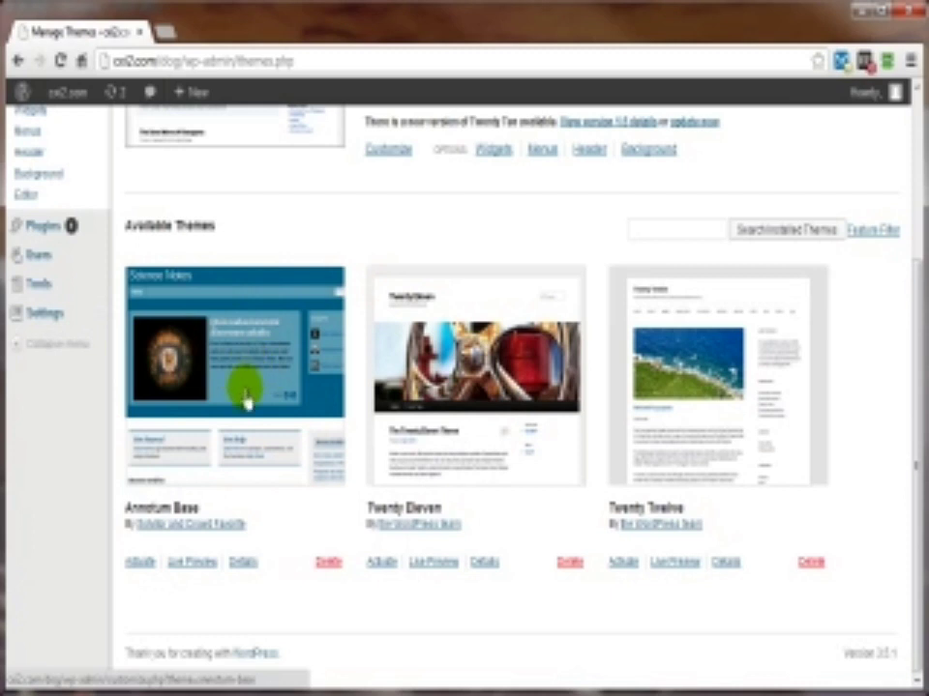
click(135, 568)
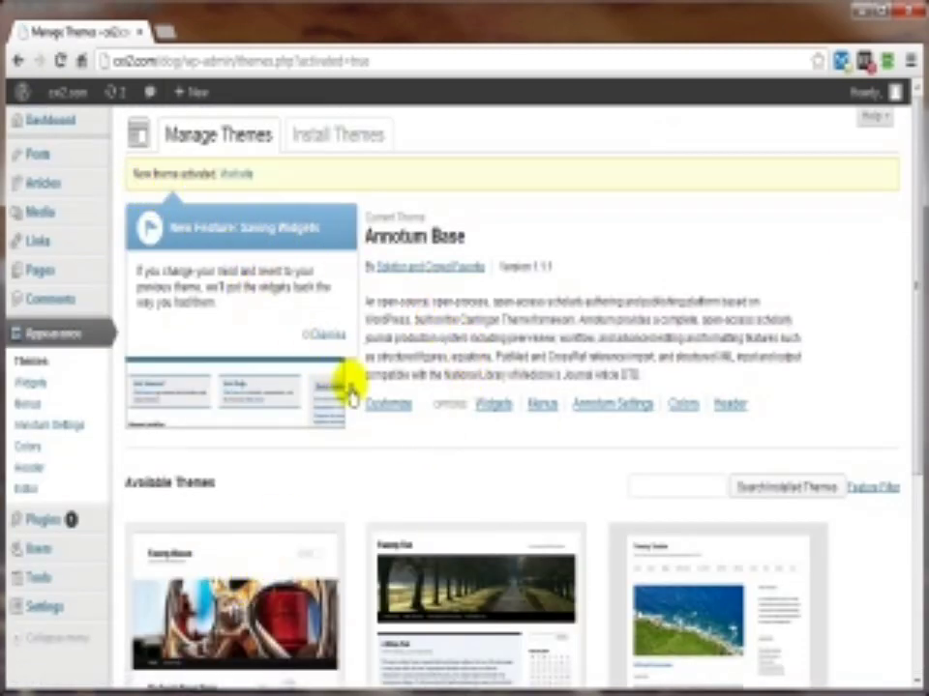
Step: Dismiss the widgets notice and view the live blog in Annotum Base in a new tab
click(322, 335)
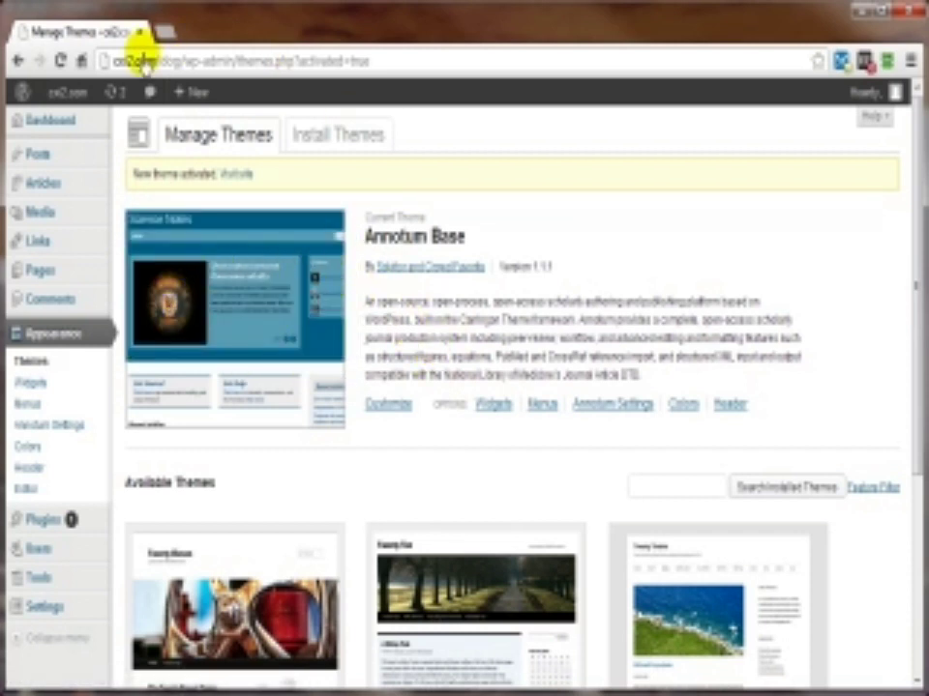
mouse_move(66, 98)
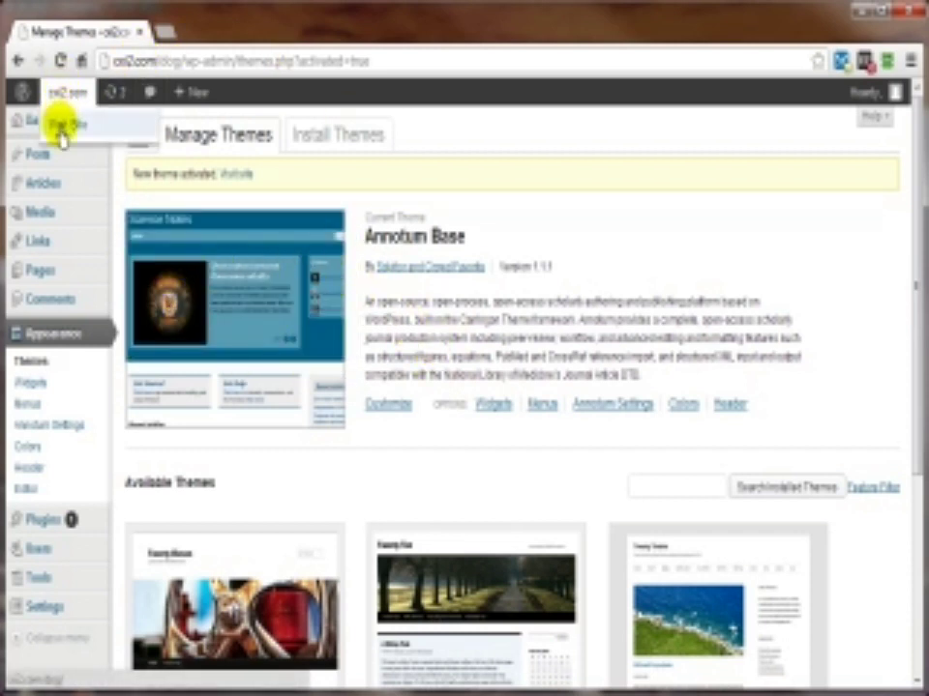
right_click(63, 137)
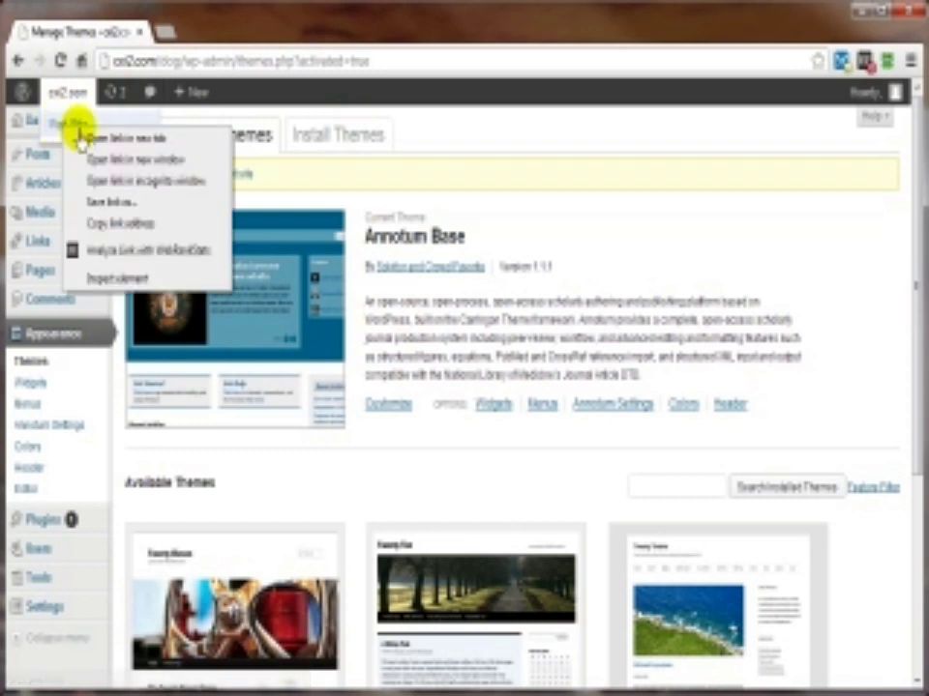
click(129, 138)
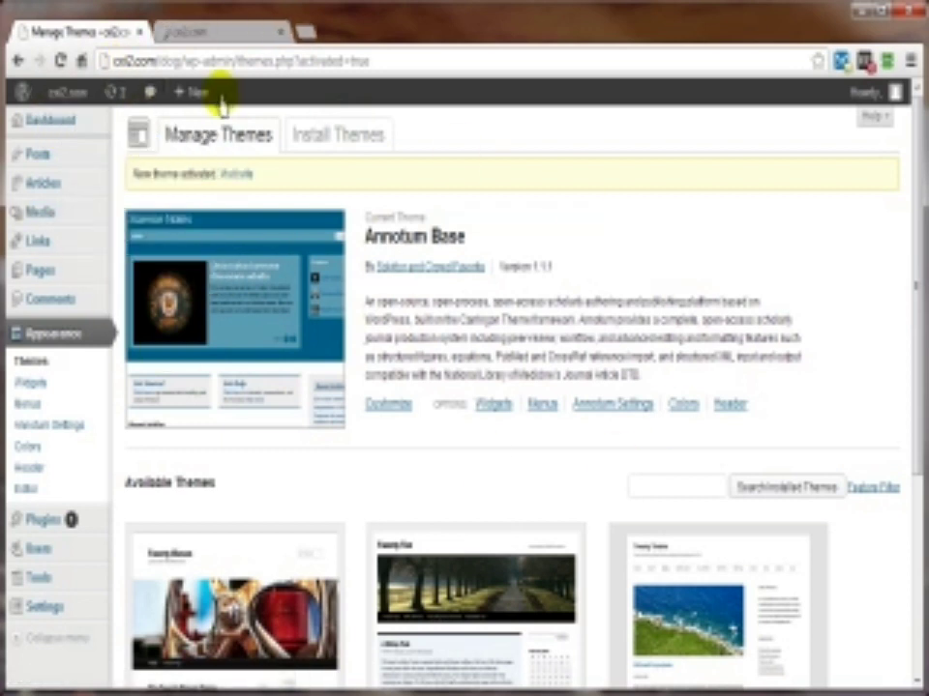
click(193, 31)
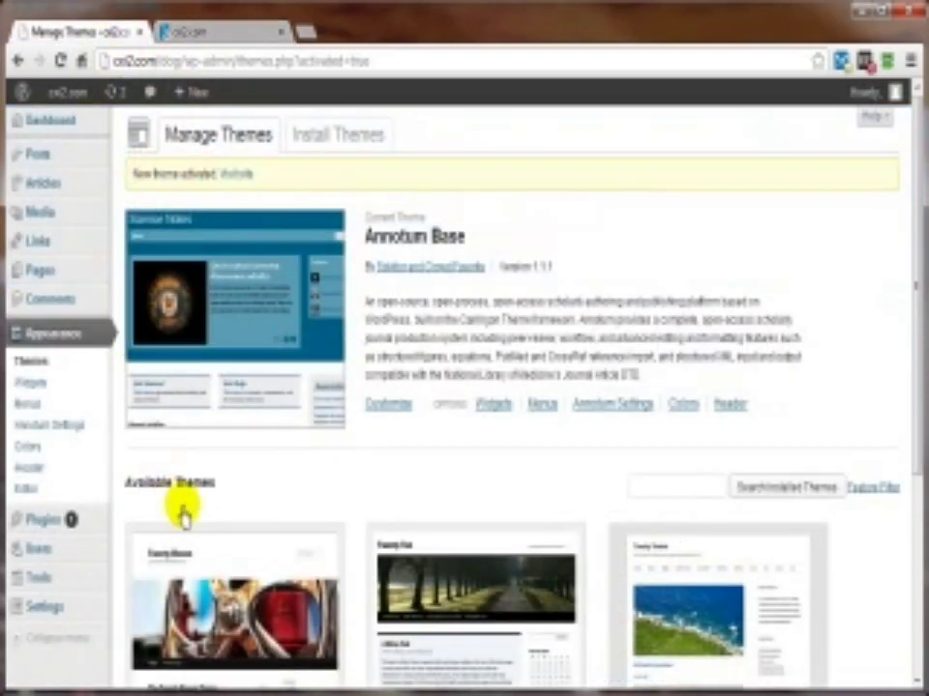
scroll(271, 507, down, 3)
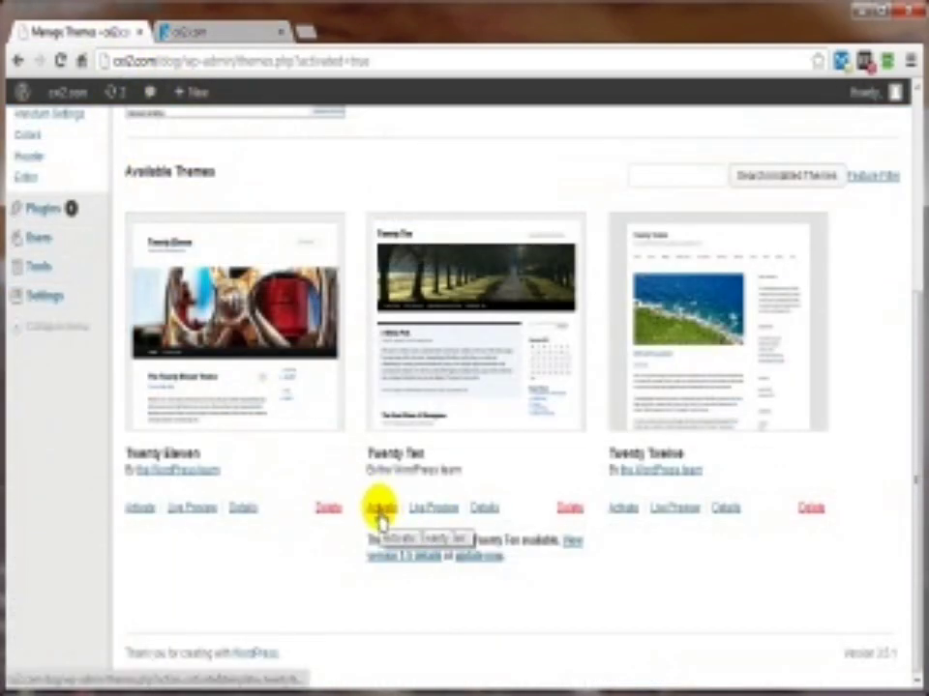
Step: Reactivate Twenty Ten in another tab and compare its front page with Annotum Base
right_click(380, 513)
click(451, 519)
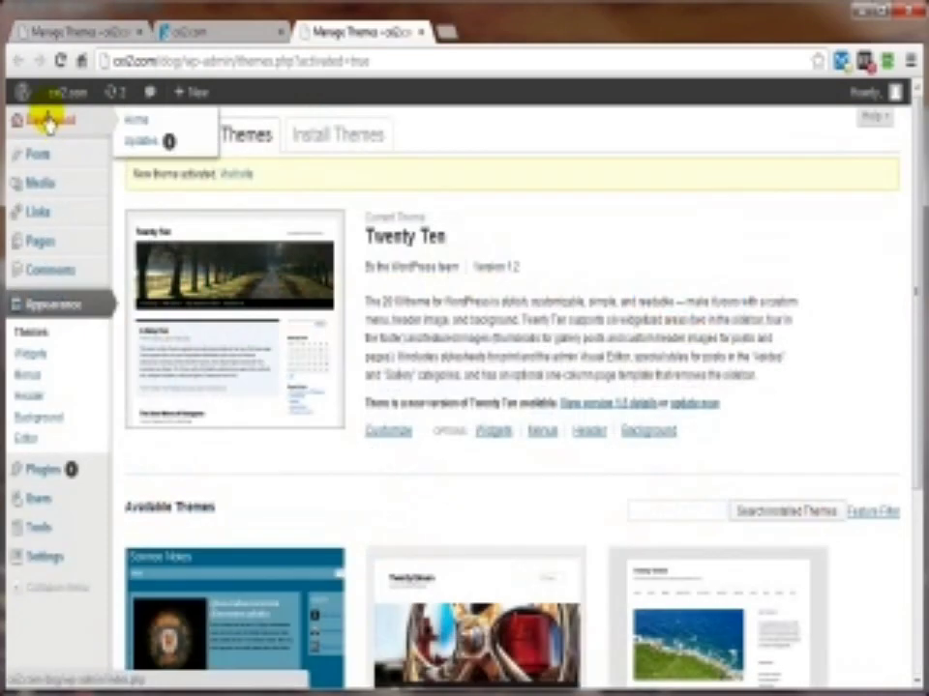
click(55, 102)
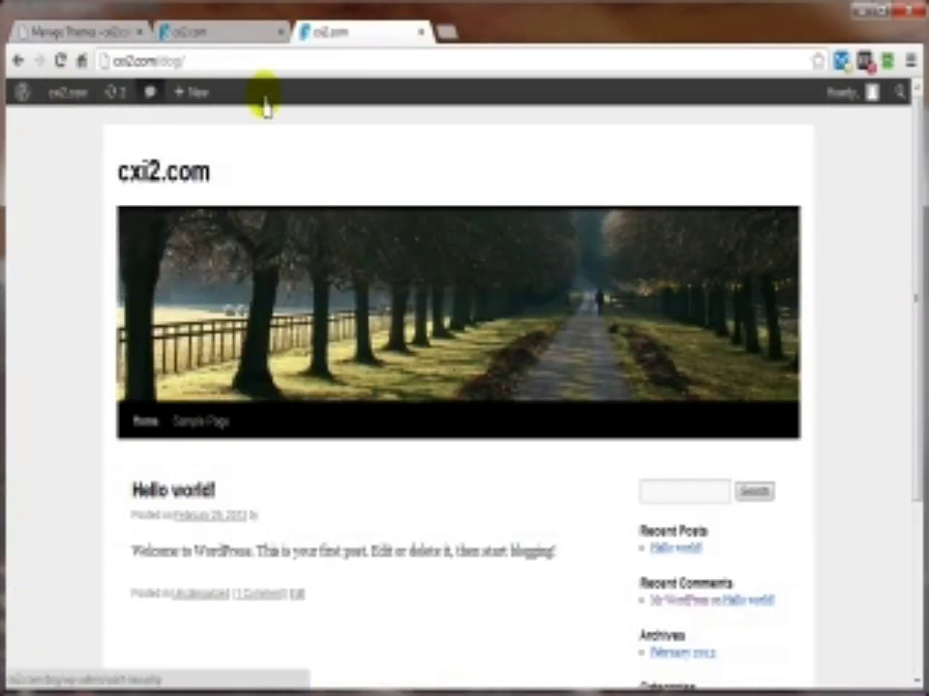
click(193, 35)
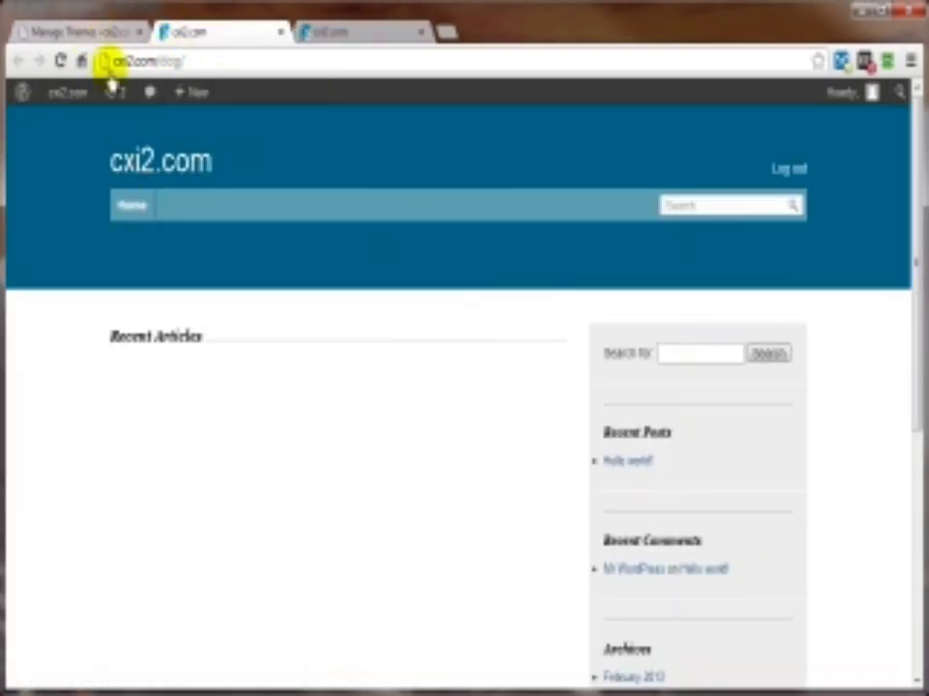
click(81, 35)
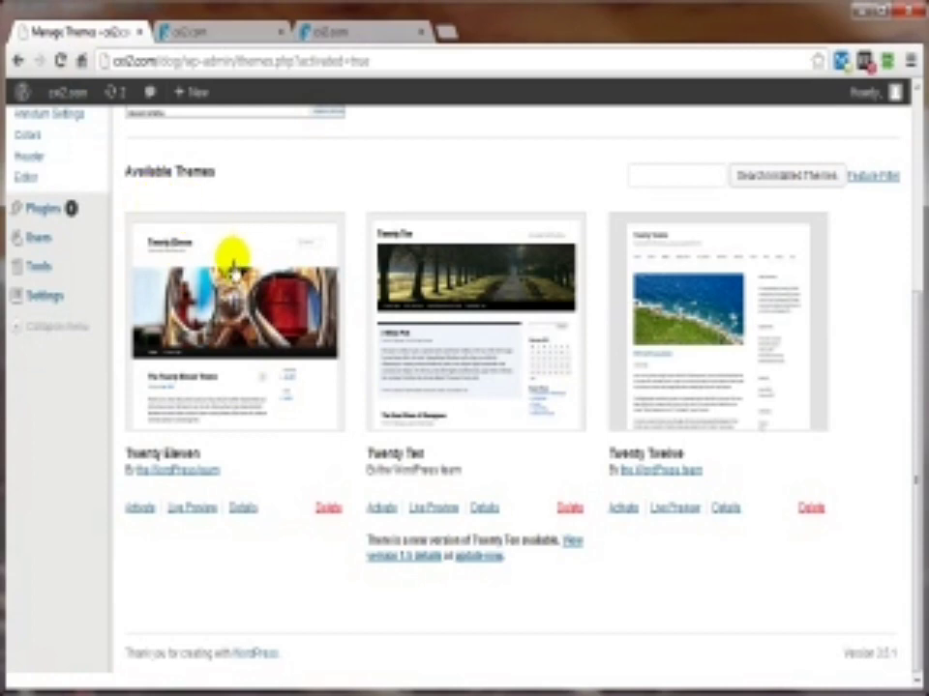
scroll(228, 259, up, 3)
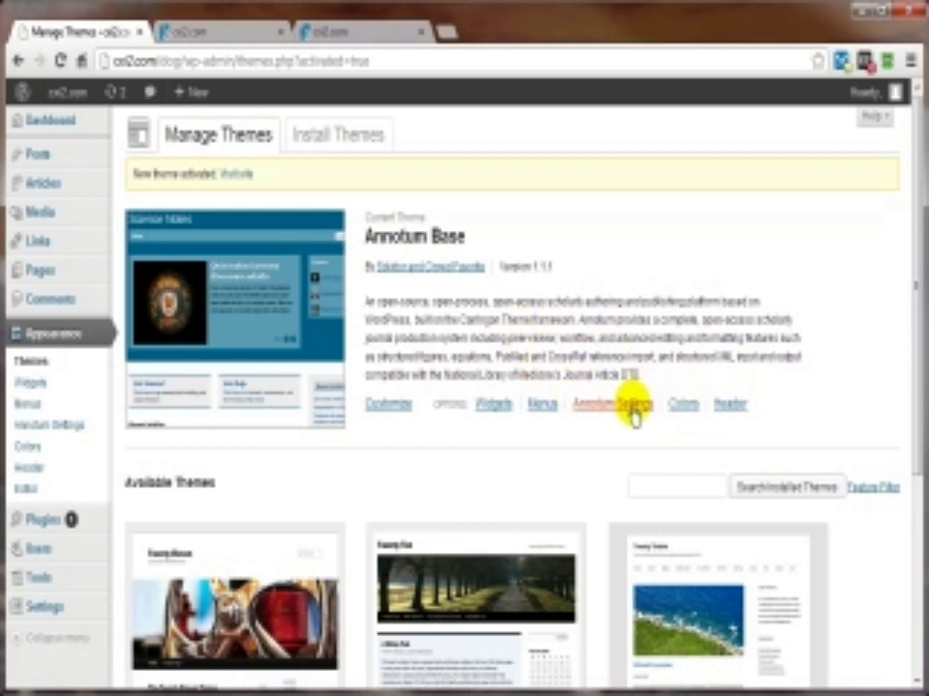
Step: Return to Manage Themes and review Current and Available Themes: Twenty Eleven, Twenty Ten, Twenty Twelve
scroll(542, 329, down, 3)
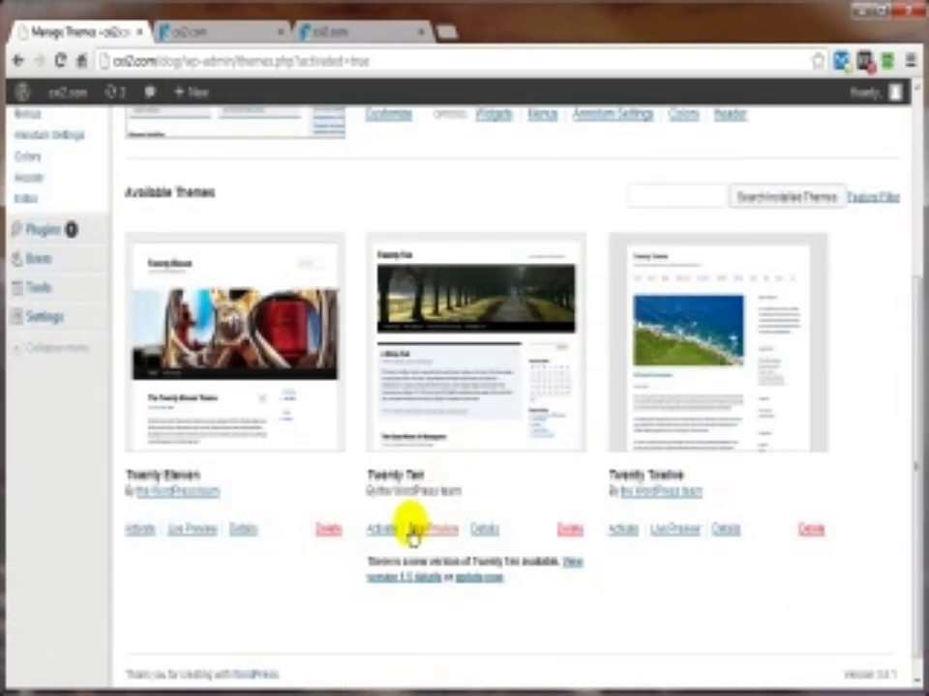
click(345, 35)
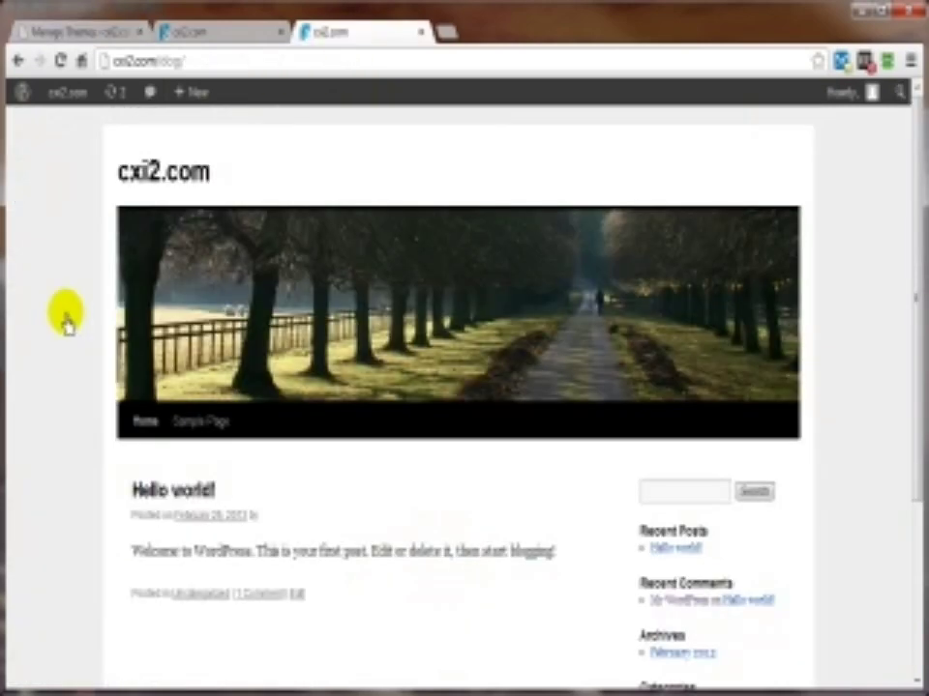
mouse_move(62, 97)
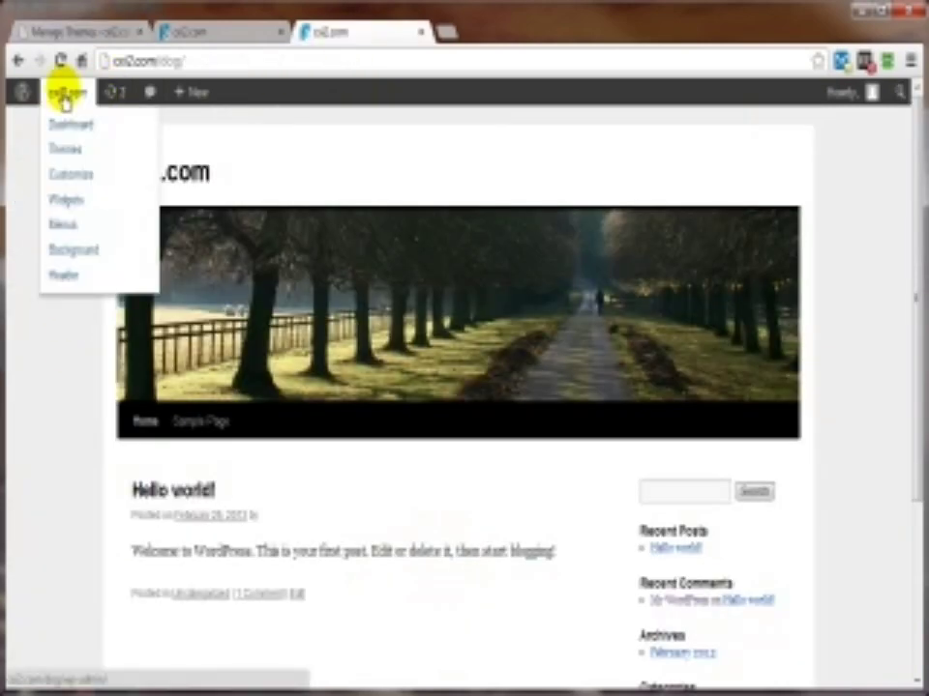
click(62, 149)
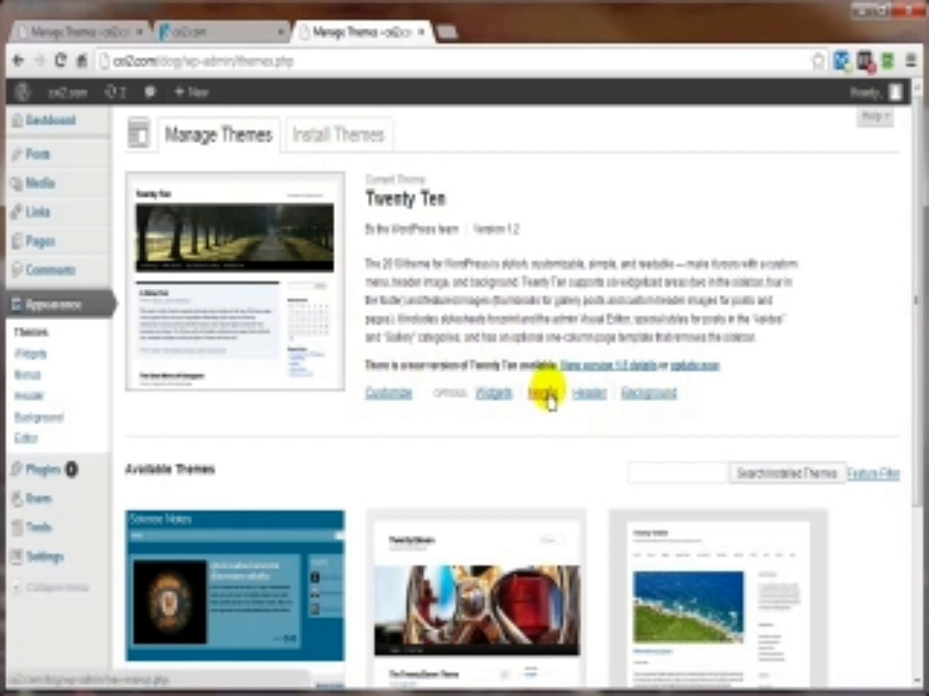
click(182, 33)
click(72, 32)
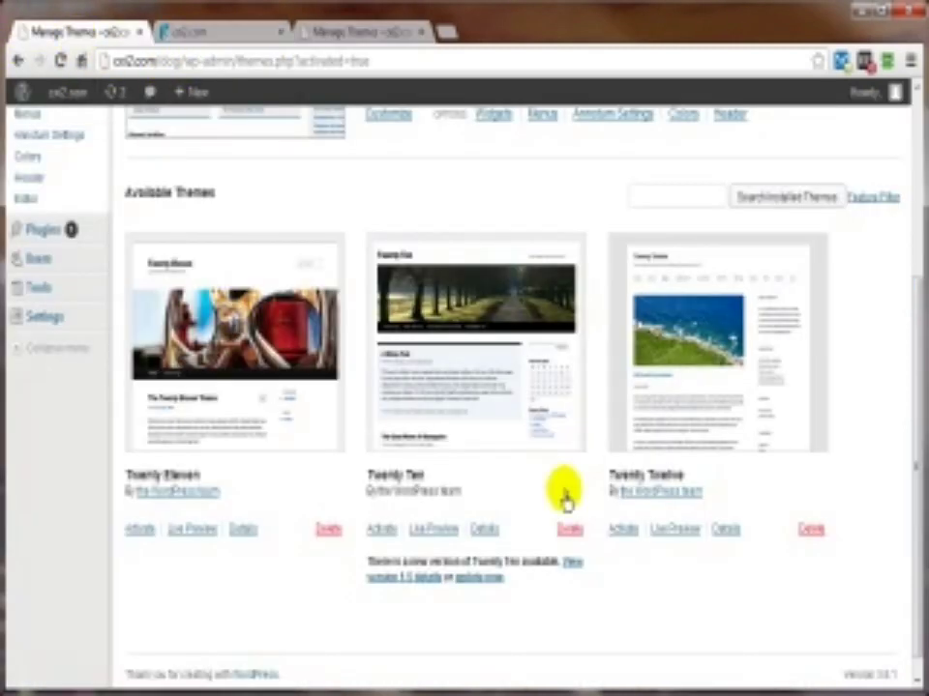
scroll(460, 508, up, 3)
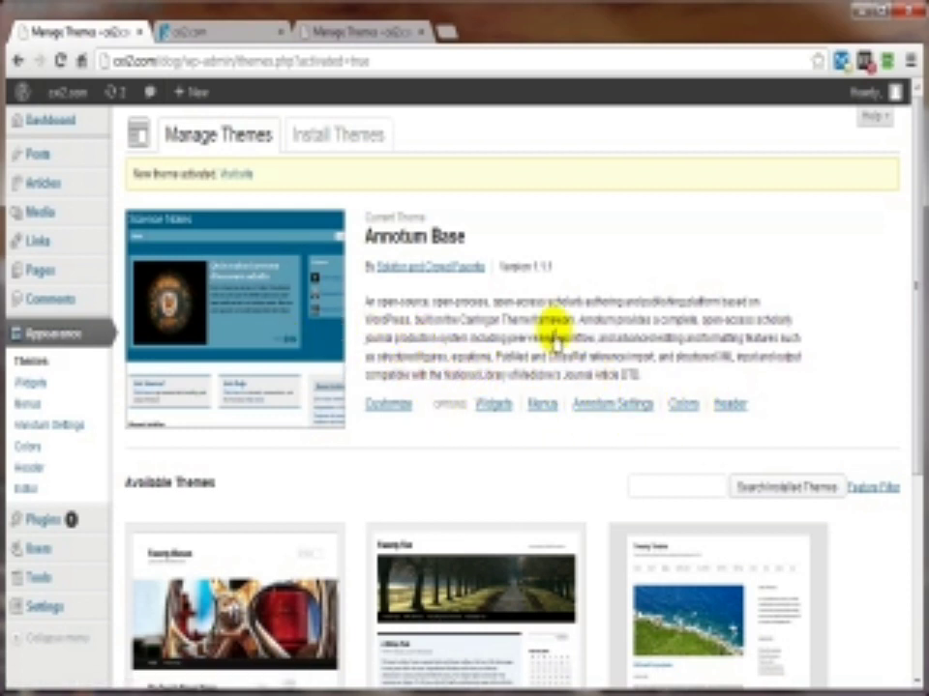
scroll(544, 339, down, 3)
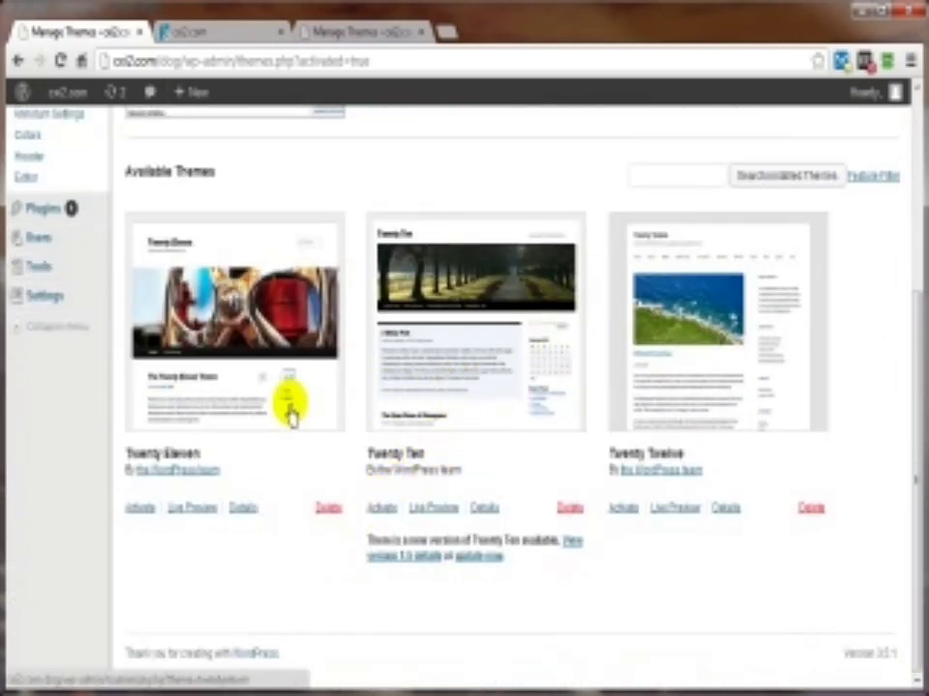
Step: Return to the Dashboard, whose Right Now box shows Twenty Ten, 6 widgets, WordPress 3.5.1
scroll(499, 445, up, 3)
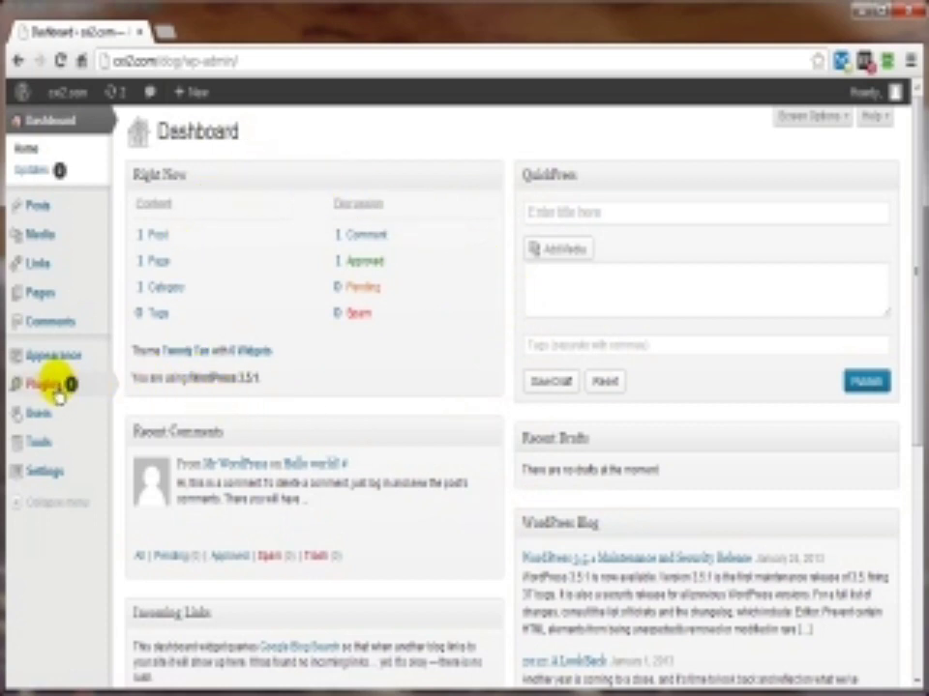
mouse_move(36, 392)
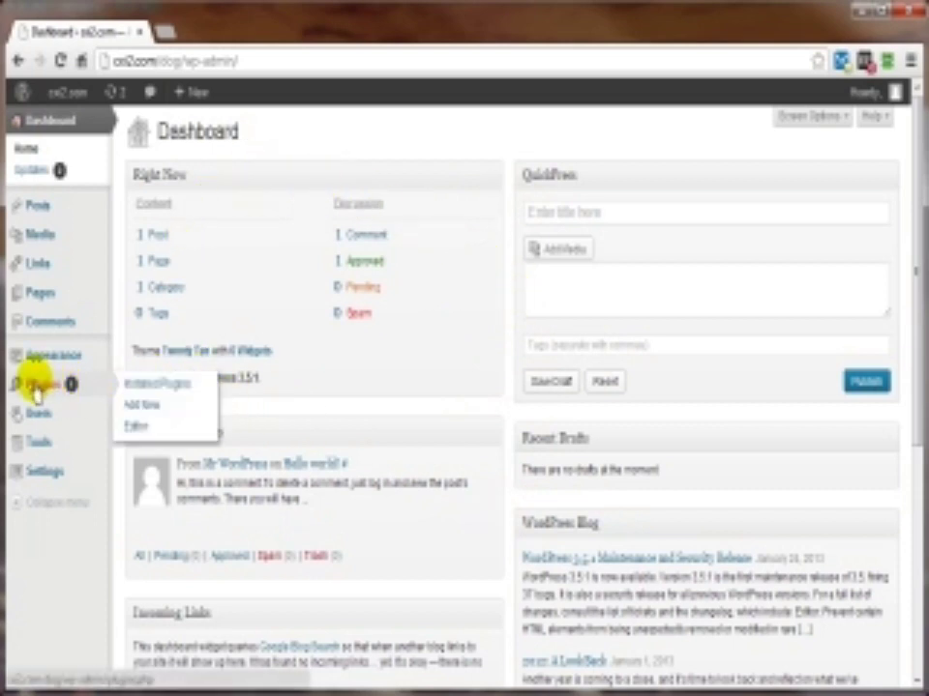
Step: Open Installed Plugins to see inactive Akismet and Hello Dolly, with Akismet 2.5.7 available
click(138, 385)
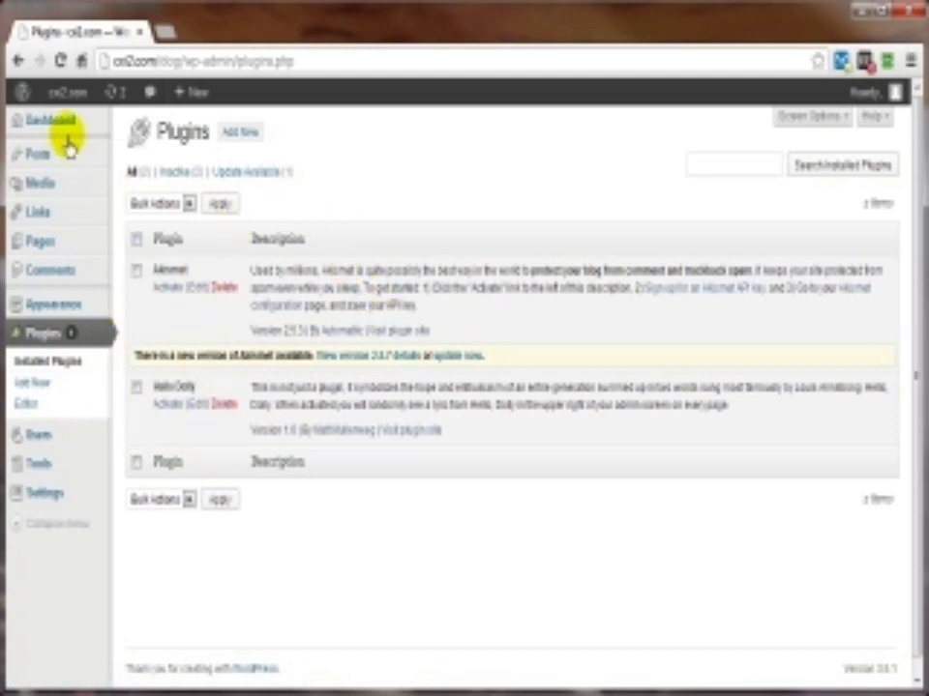
mouse_move(77, 128)
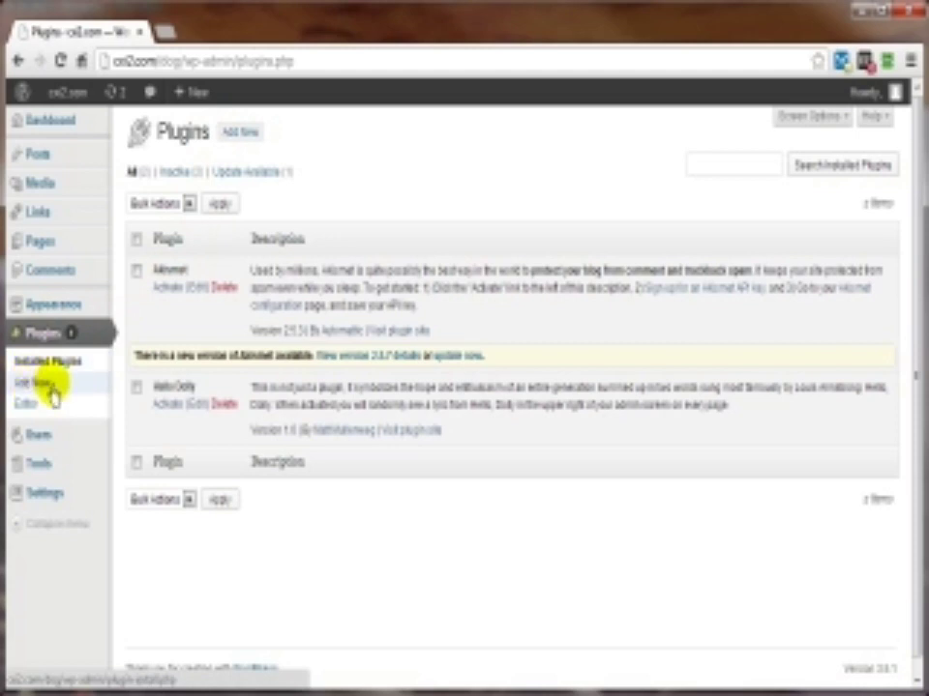
Step: Go to Plugins > Add New and place the cursor in the plugin search box
click(52, 387)
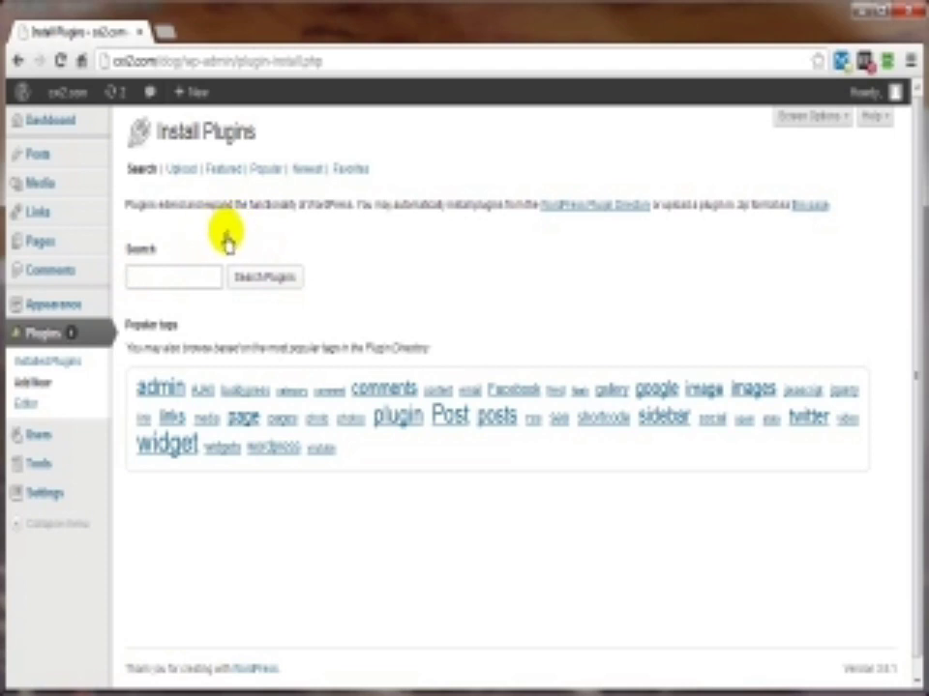
click(155, 256)
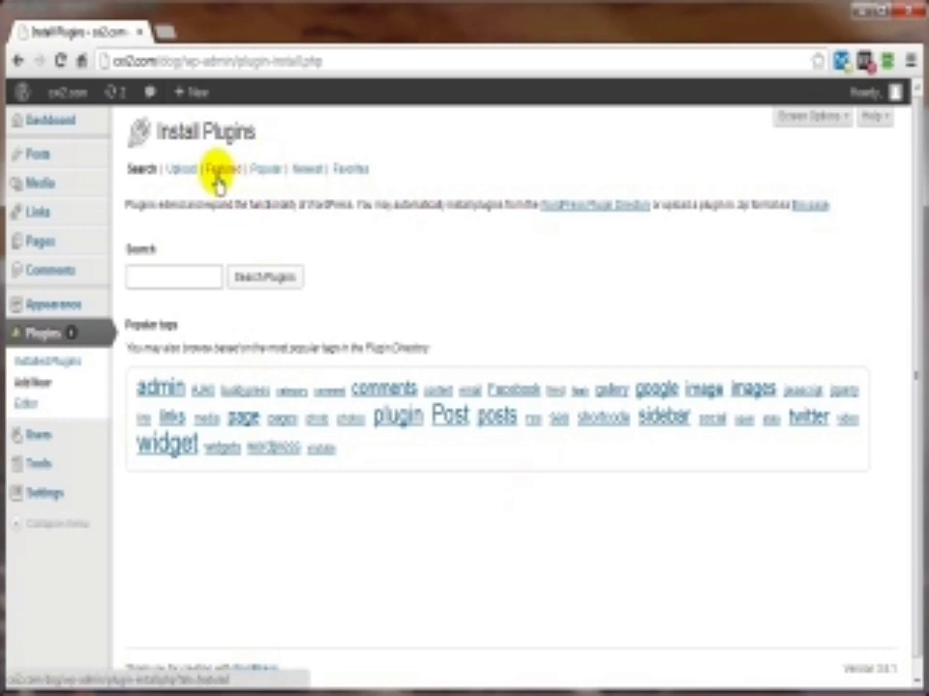
Step: Install Jetpack by WordPress.com 2.1.2 from the Featured plugins, then go back to the installer
click(221, 176)
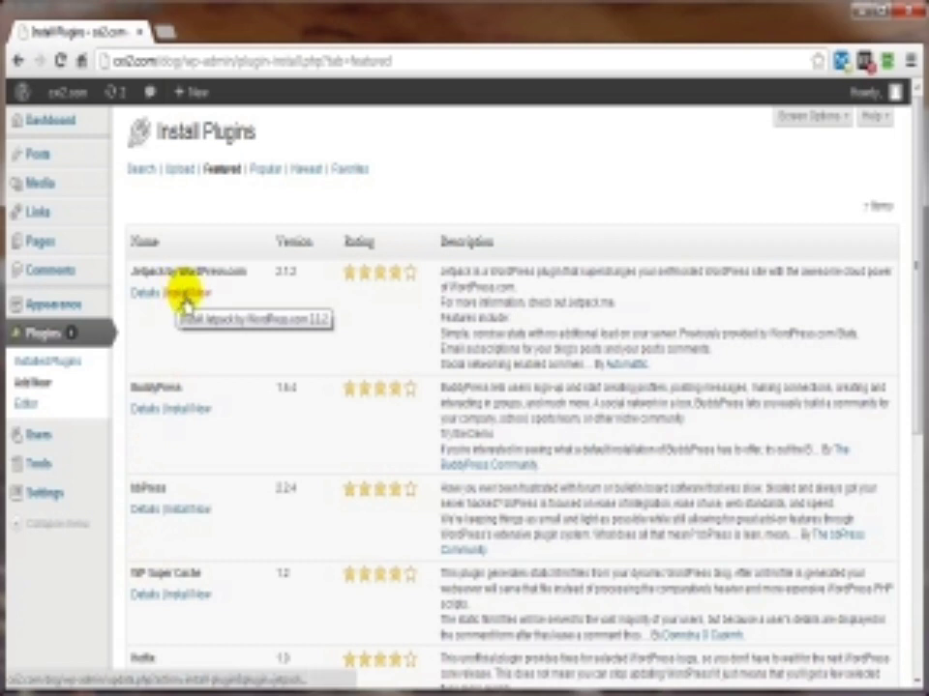
click(184, 300)
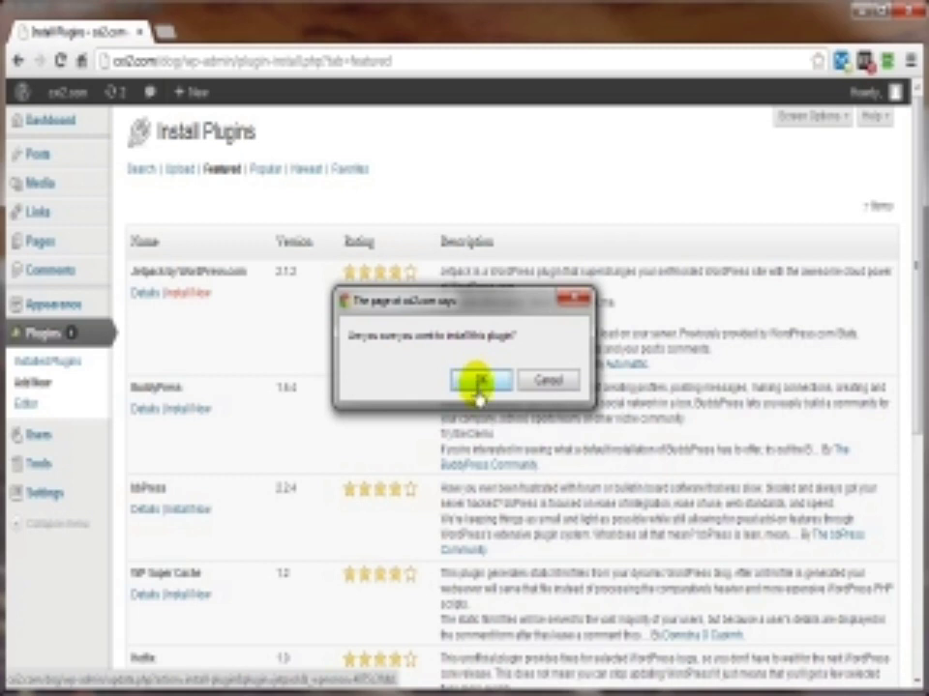
click(480, 380)
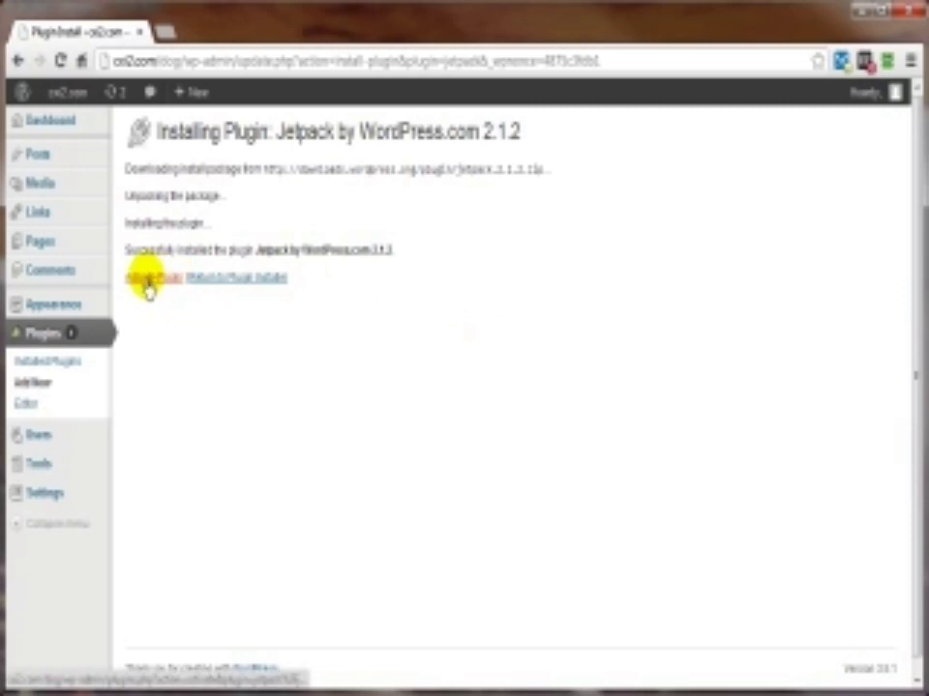
click(232, 283)
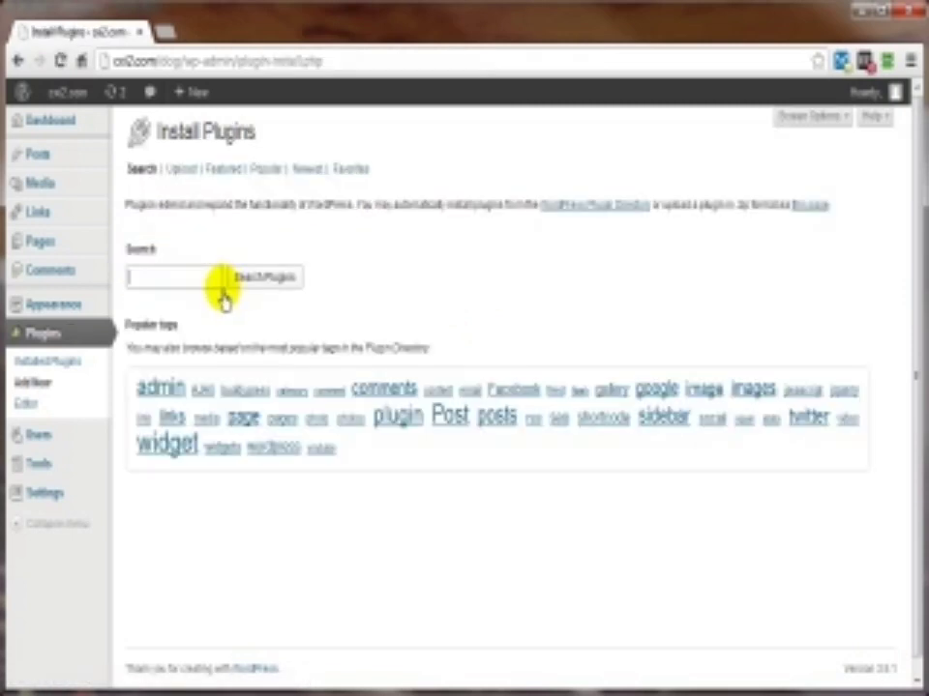
Step: Select Jetpack in Installed Plugins and delete it along with its files and data
click(37, 366)
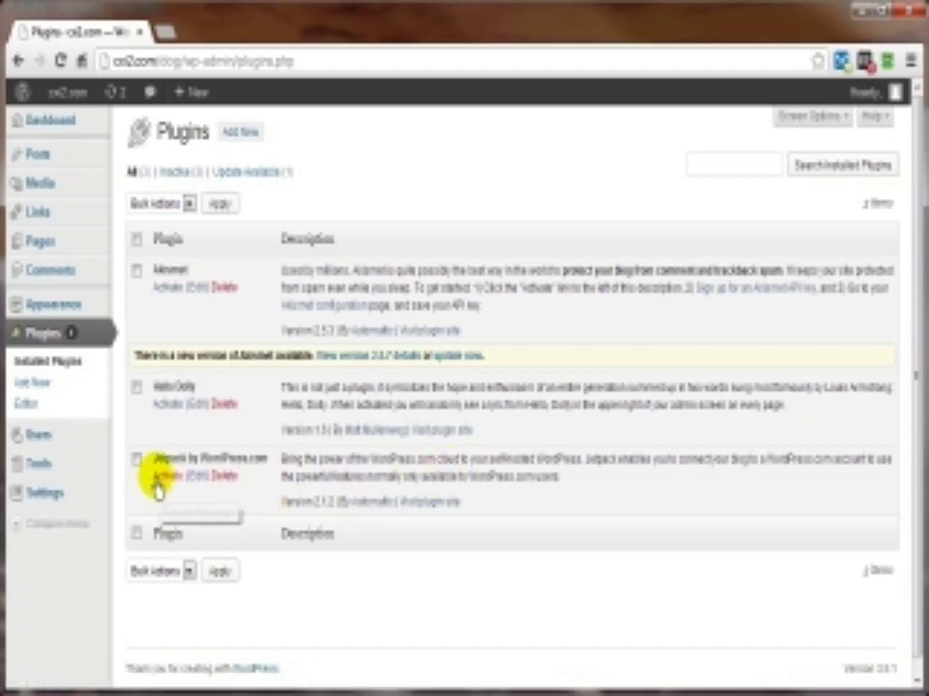
click(136, 460)
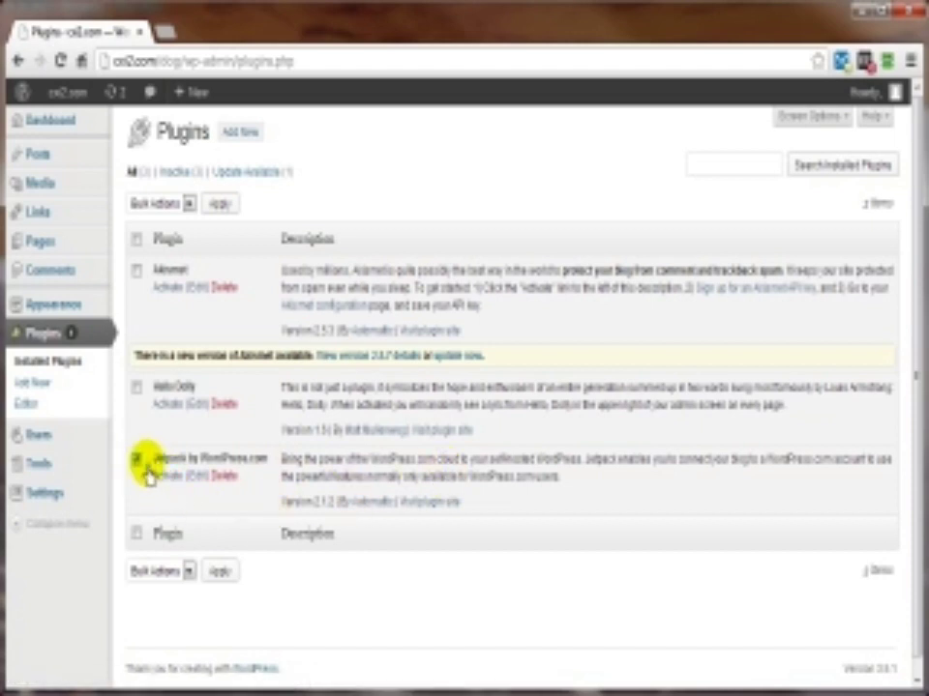
click(219, 484)
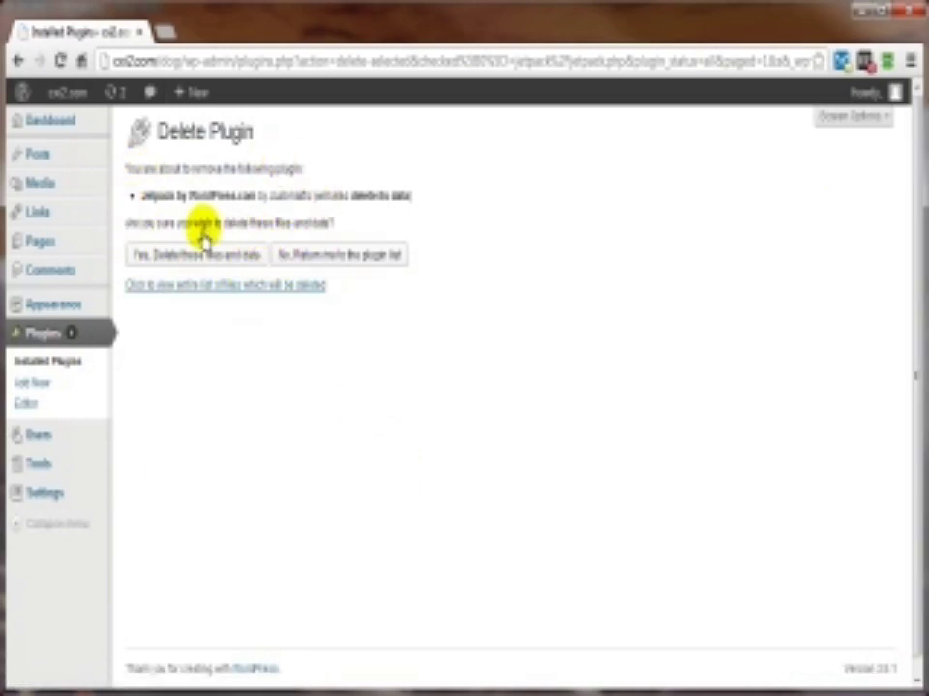
click(169, 255)
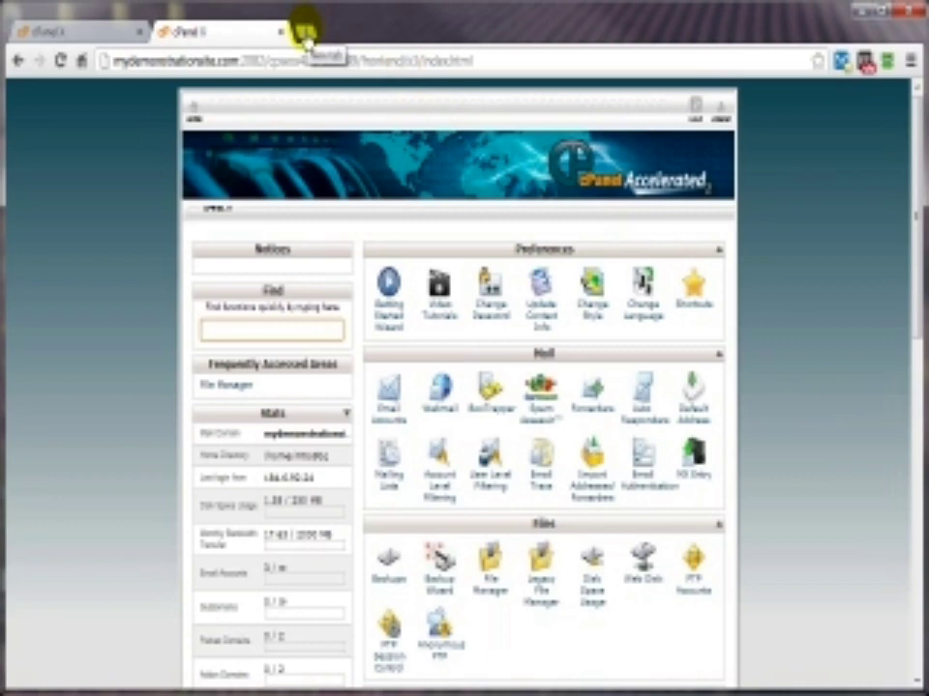
Step: Open a new Chrome tab beside the two cPanel tabs
click(306, 39)
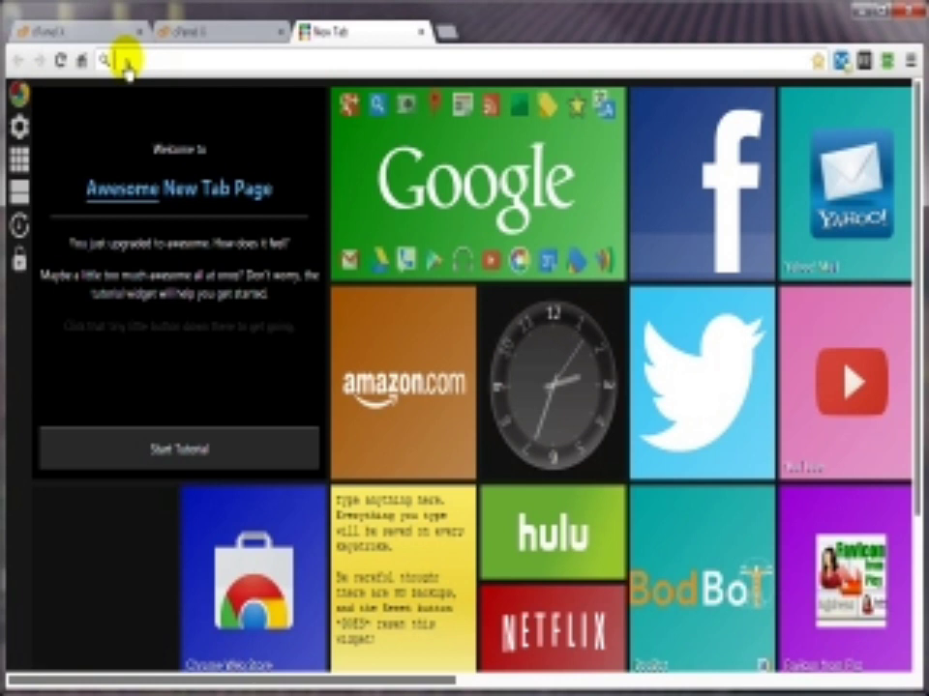
Step: Load the made-up address mydemonstrationsite.com/fgjk9y78 to bring up the site's 404 Not Found page
text(mydemonstrationsite.com/fgjk9y78)
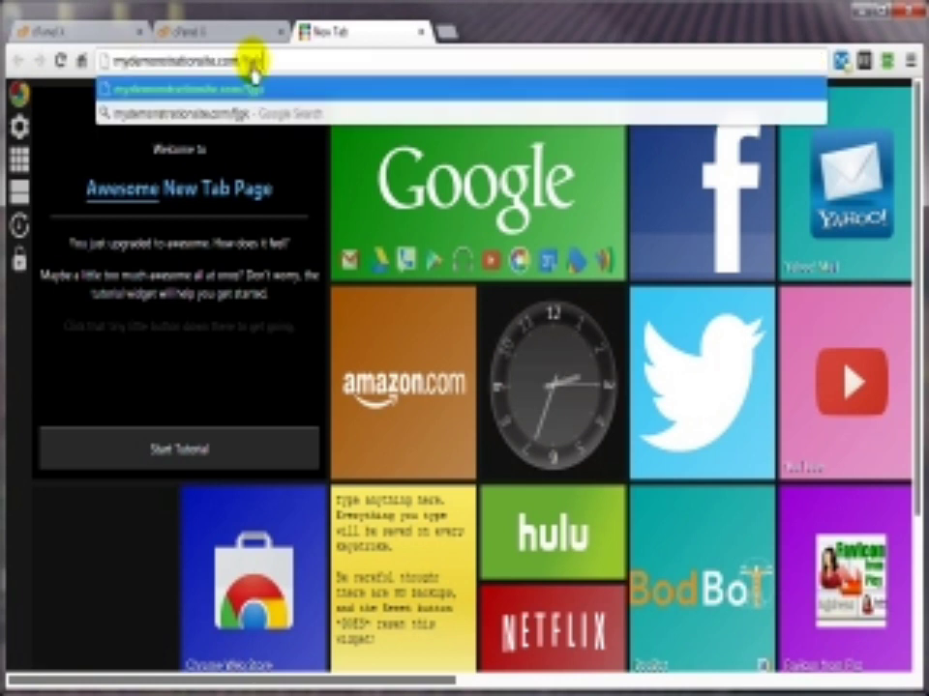
key(Return)
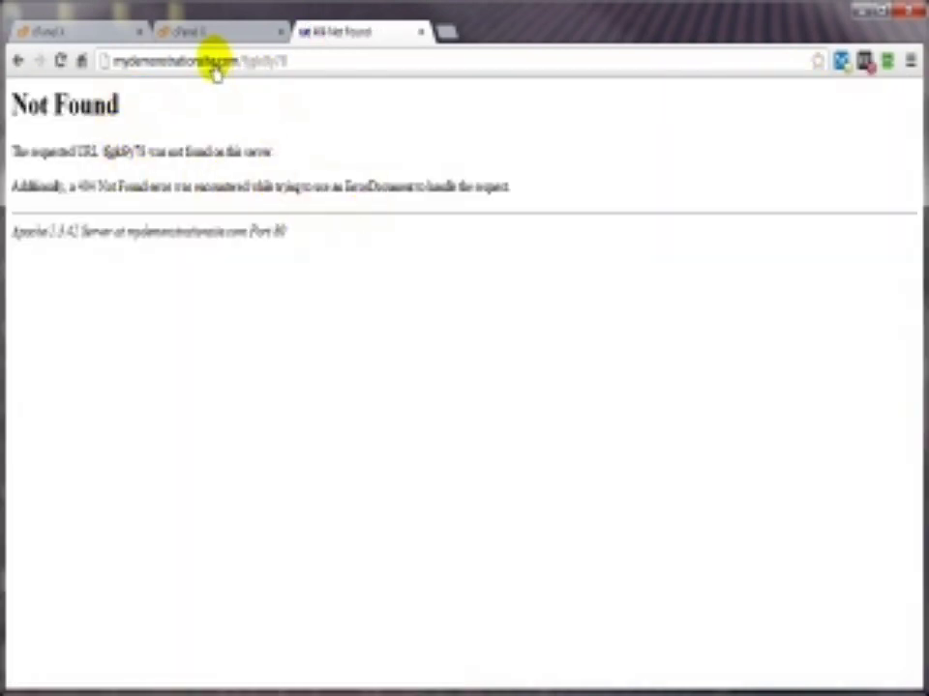
click(266, 62)
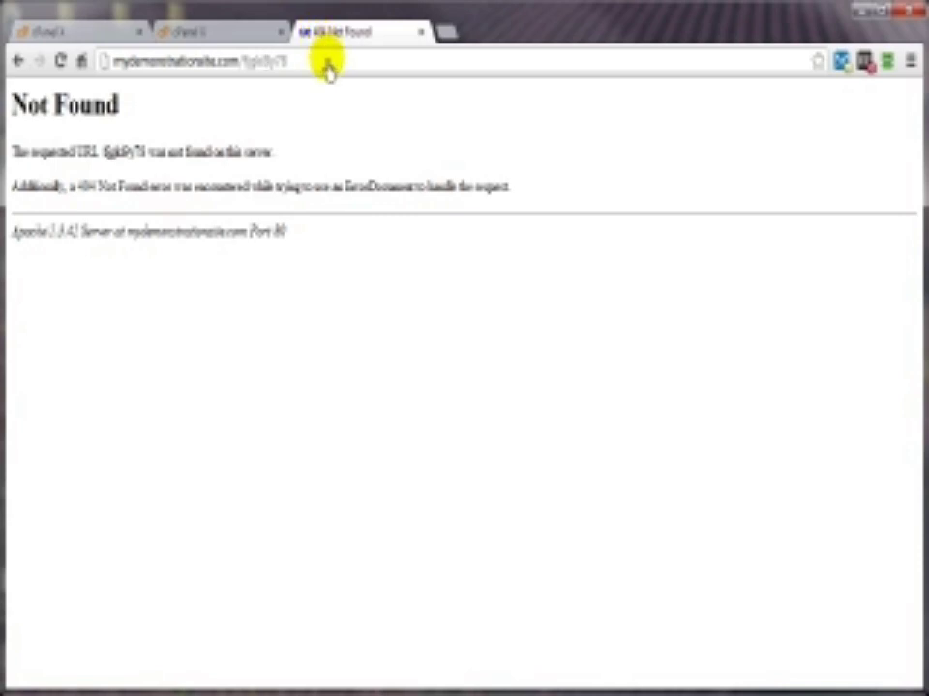
Step: Open Error Pages from the second cPanel dashboard
click(189, 39)
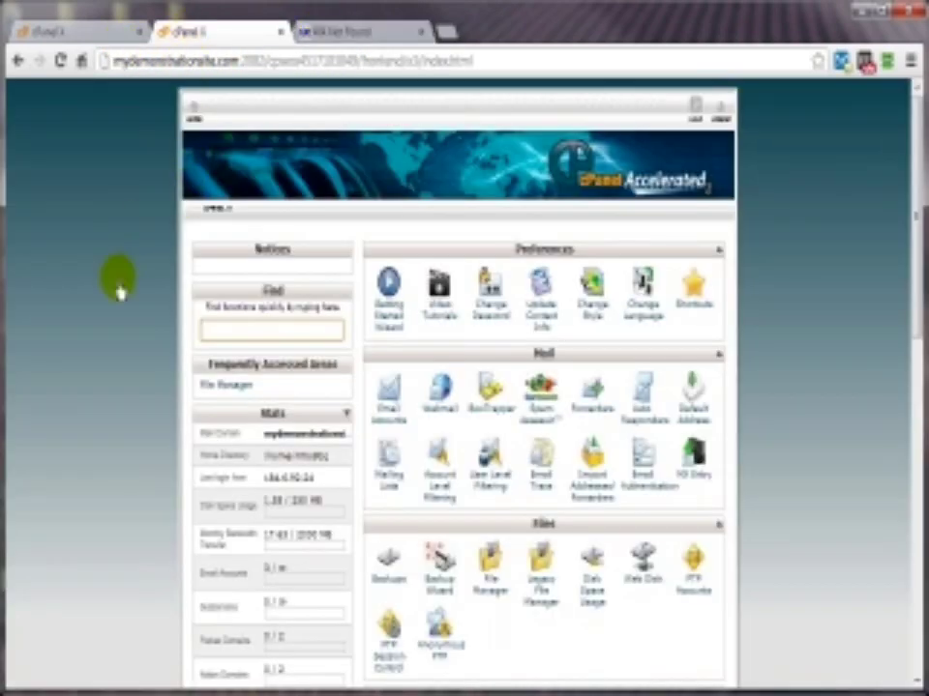
scroll(792, 372, down, 10)
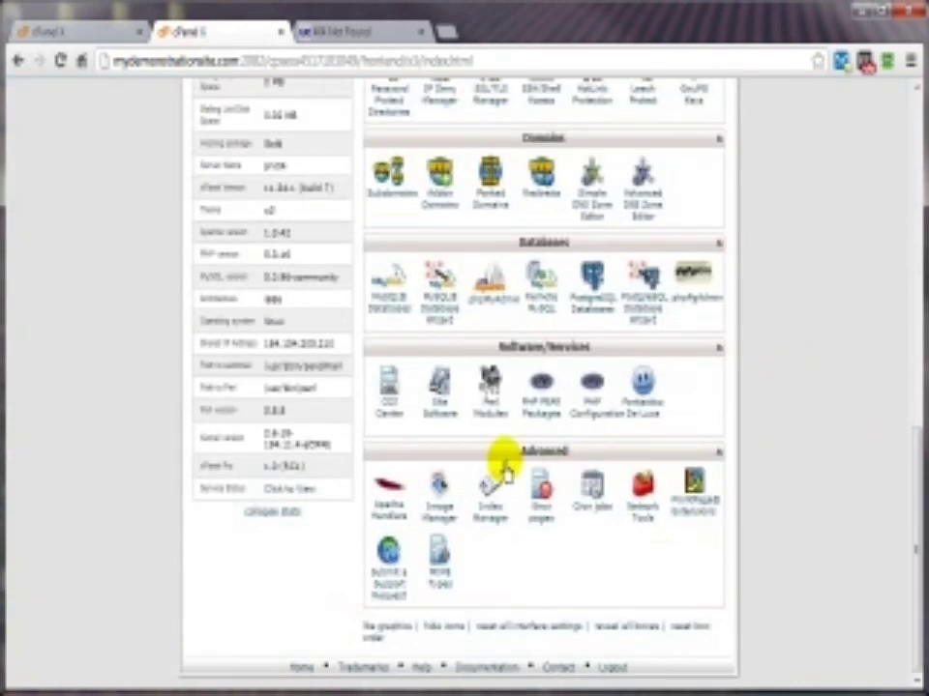
click(540, 522)
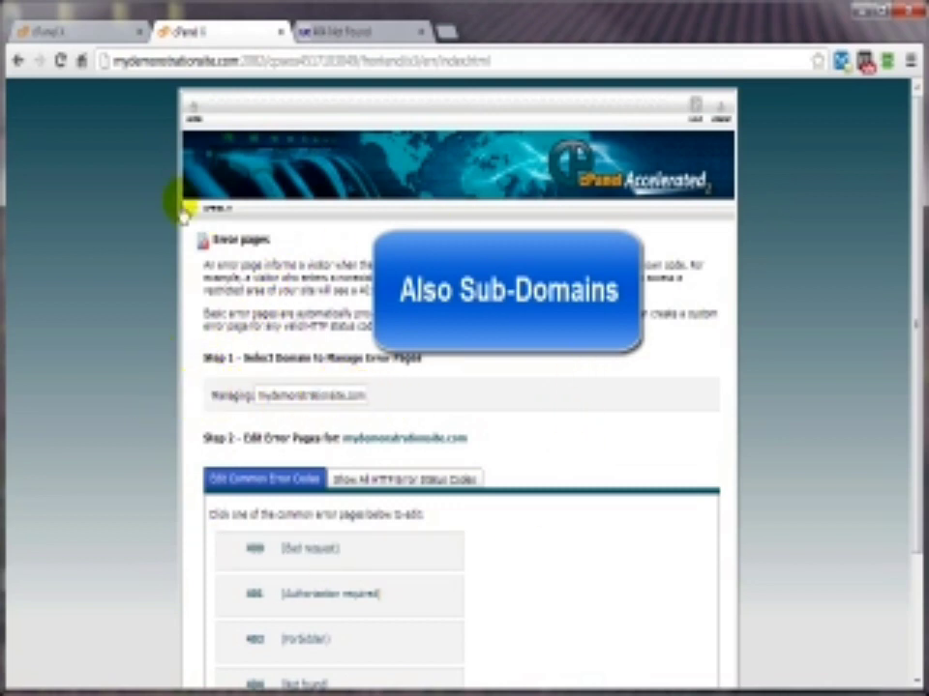
Step: Open Error Pages in the other cPanel account, keeping the main domain in Managing domain
click(64, 33)
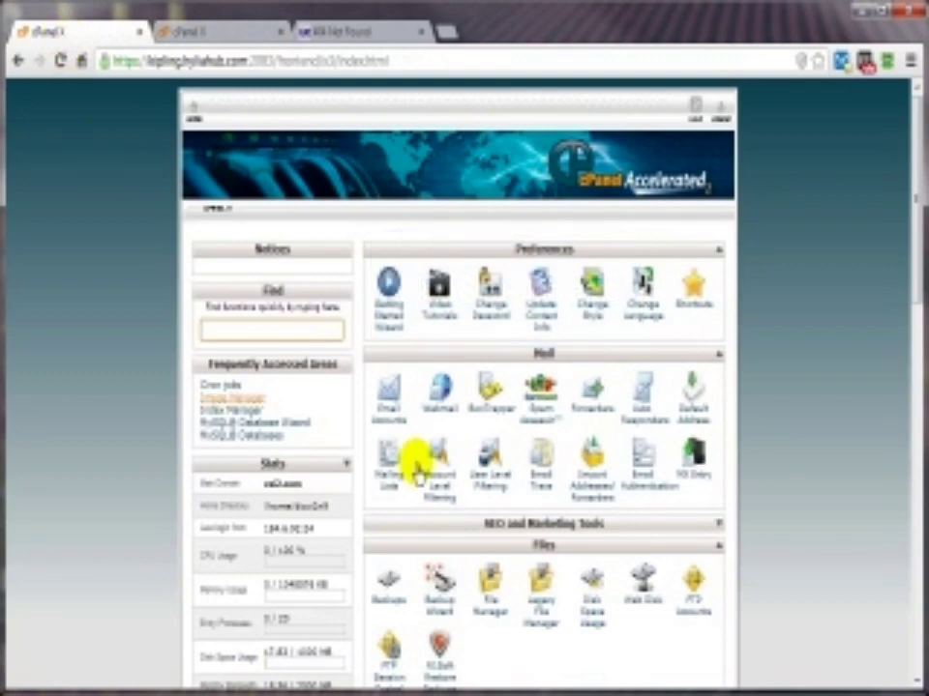
scroll(690, 512, down, 5)
scroll(690, 512, down, 5)
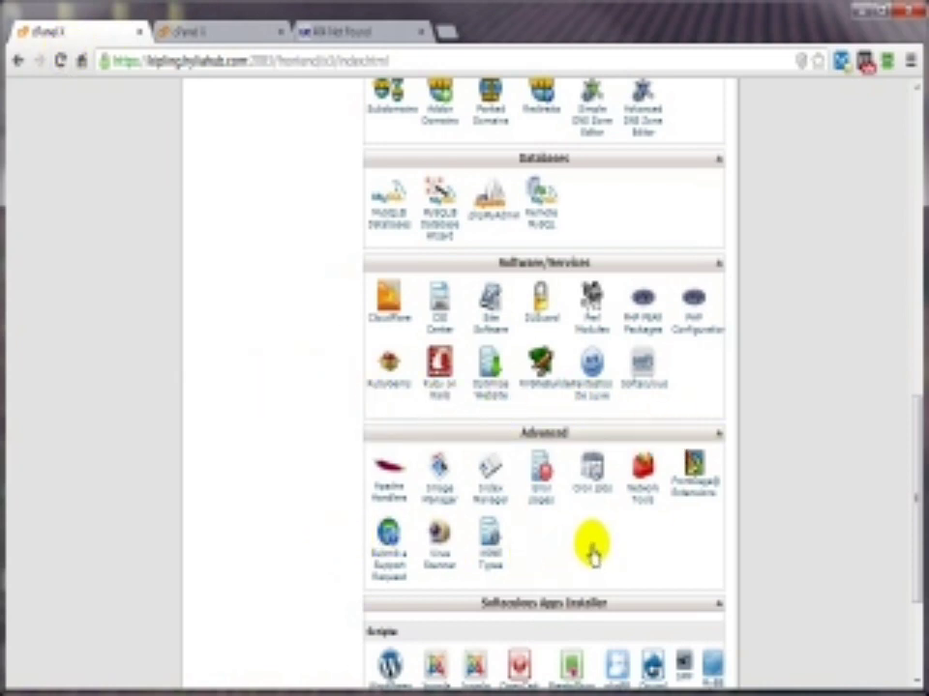
click(542, 510)
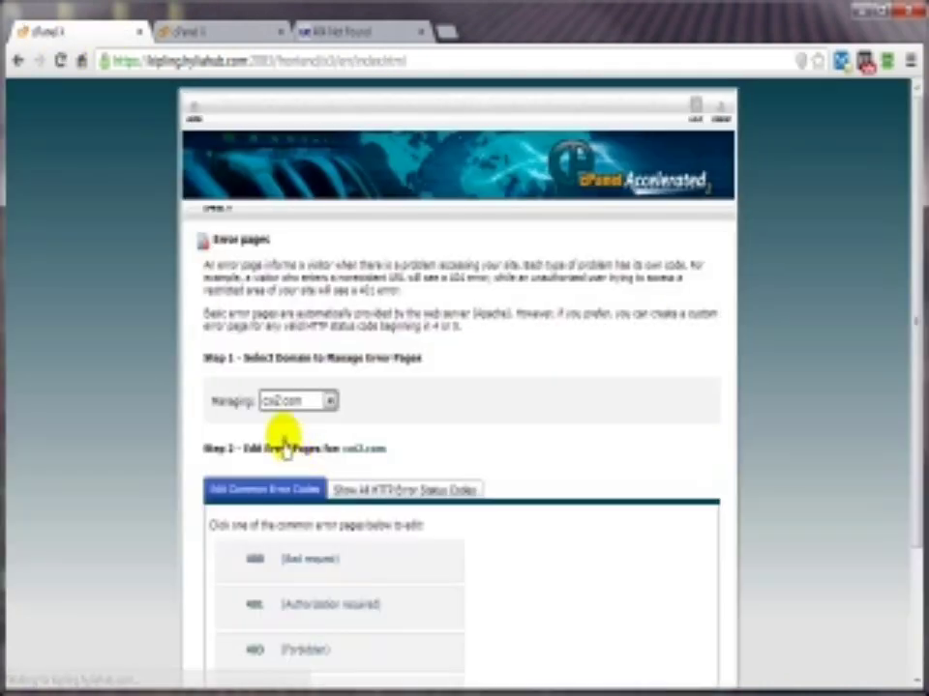
click(330, 401)
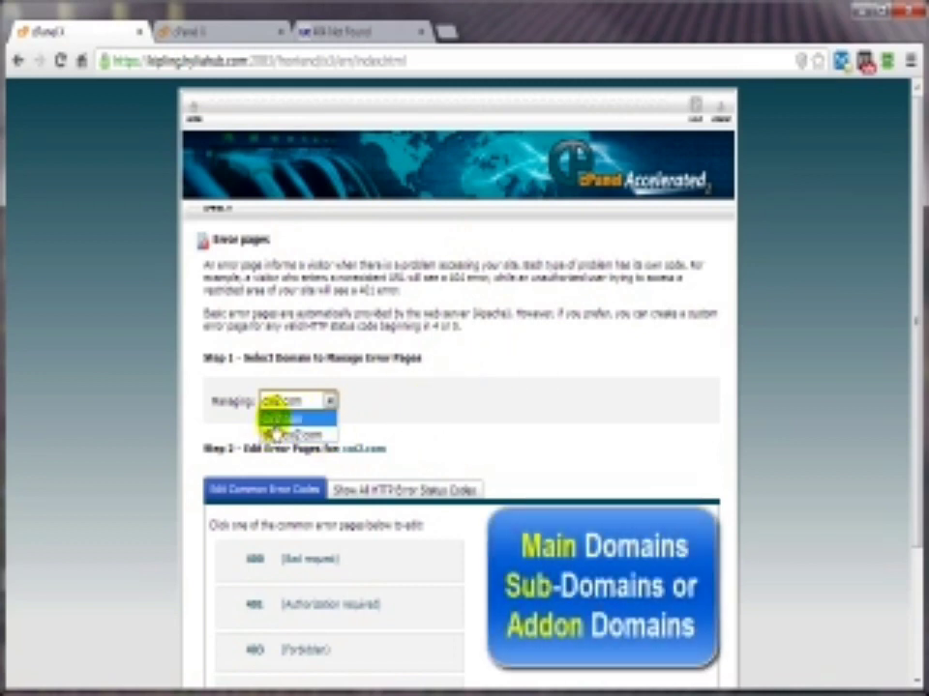
click(273, 422)
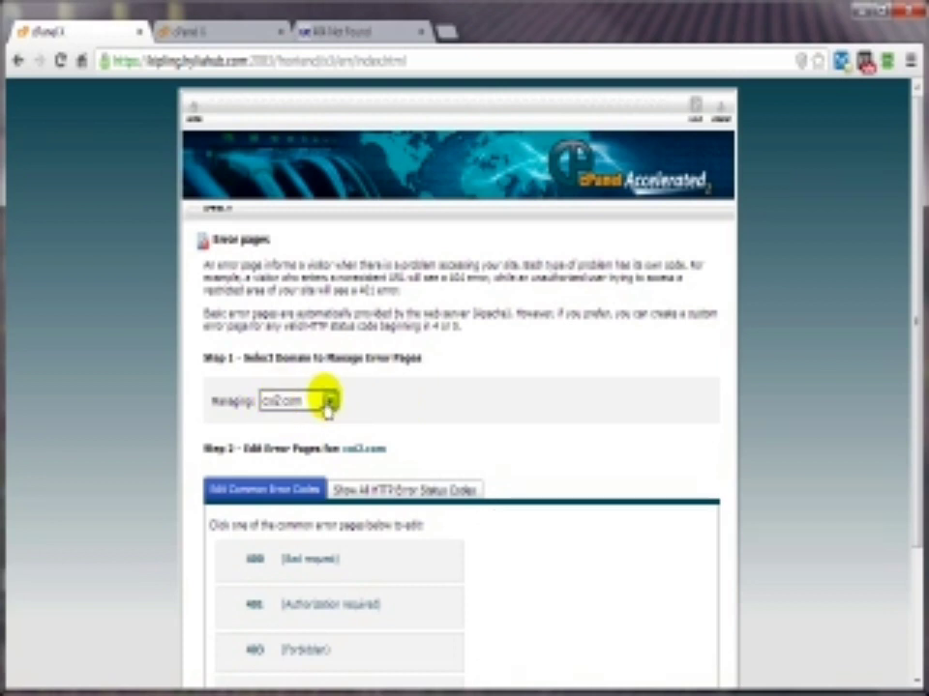
click(331, 404)
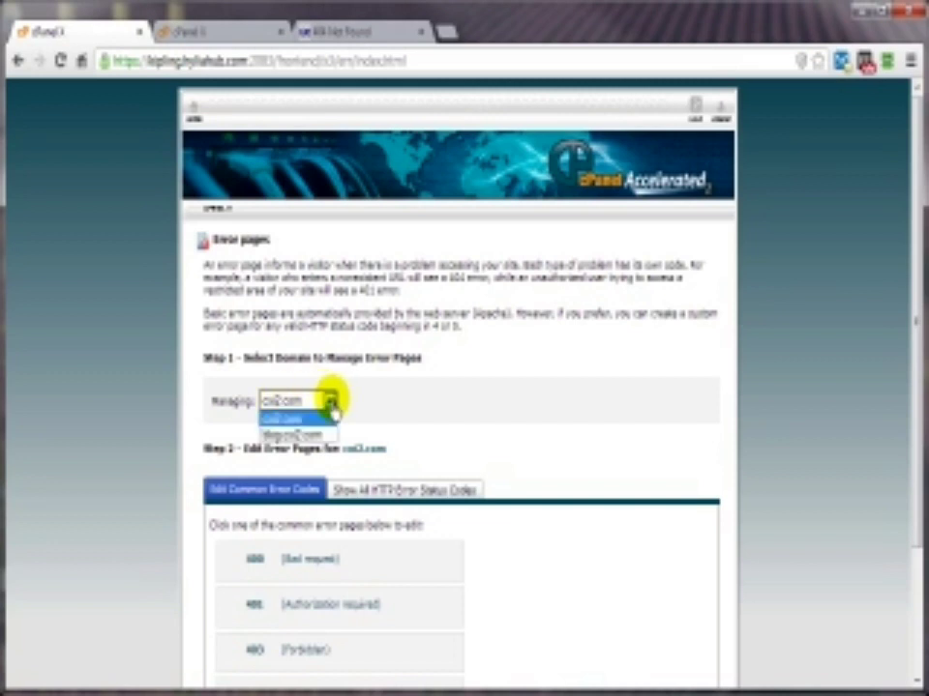
click(254, 220)
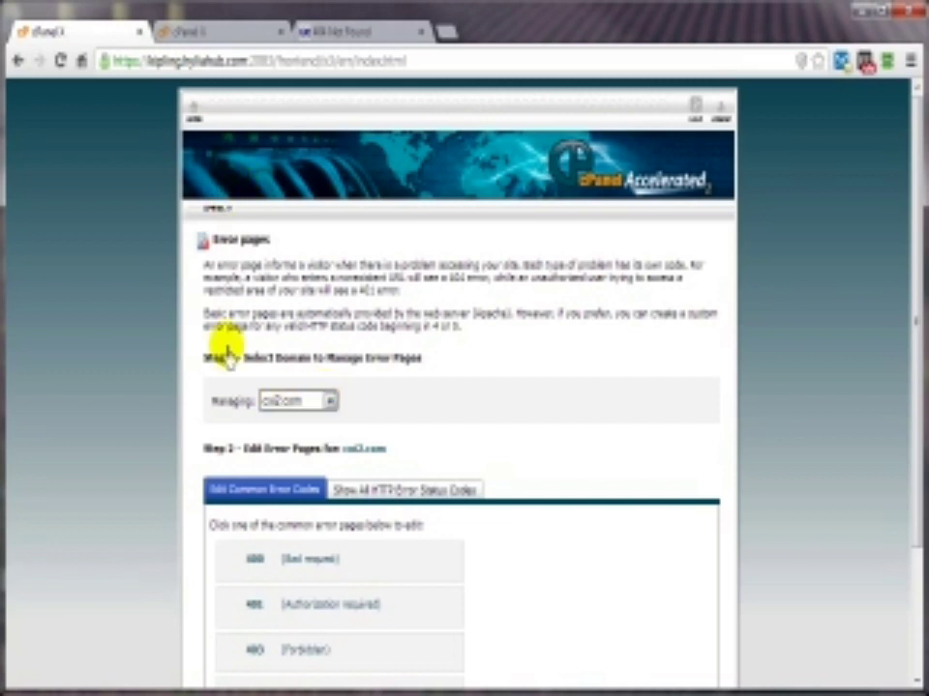
Step: Browse all HTTP error status codes, then return to common codes and edit 404 (Not Found)
click(215, 35)
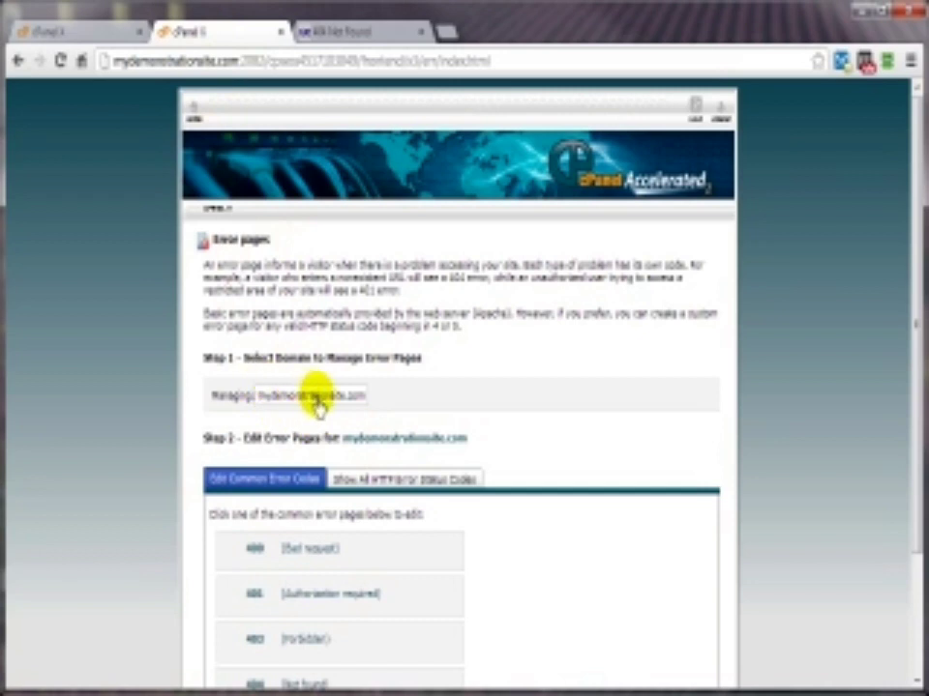
scroll(603, 438, down, 3)
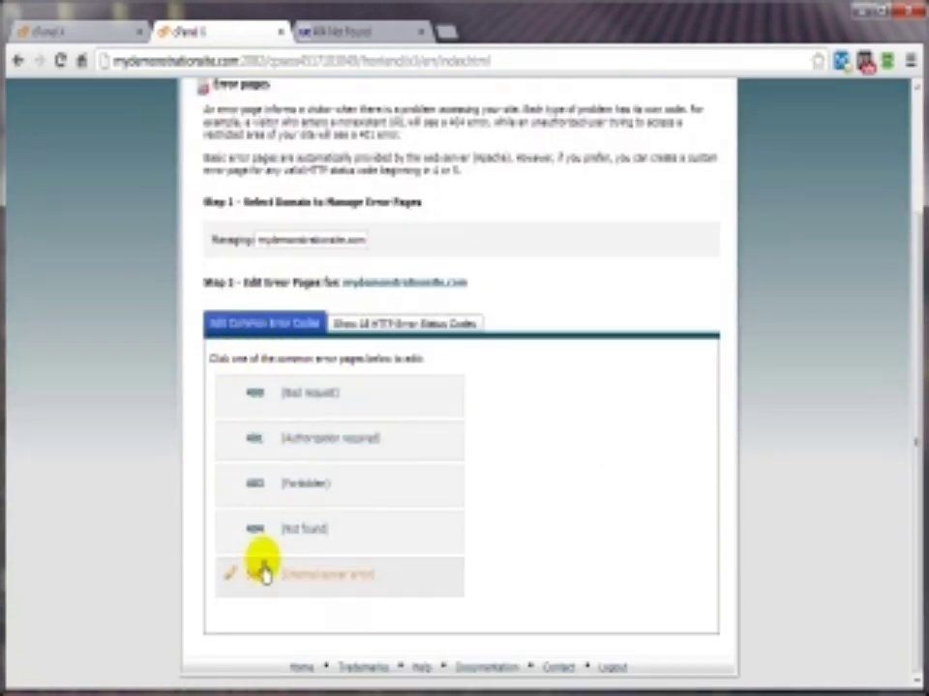
click(365, 328)
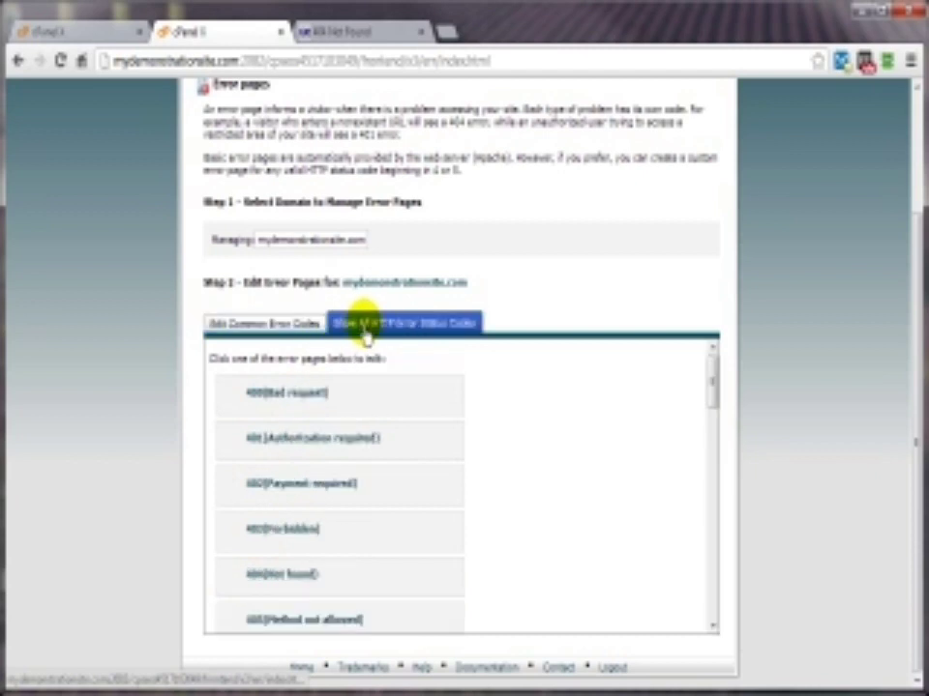
scroll(415, 508, down, 5)
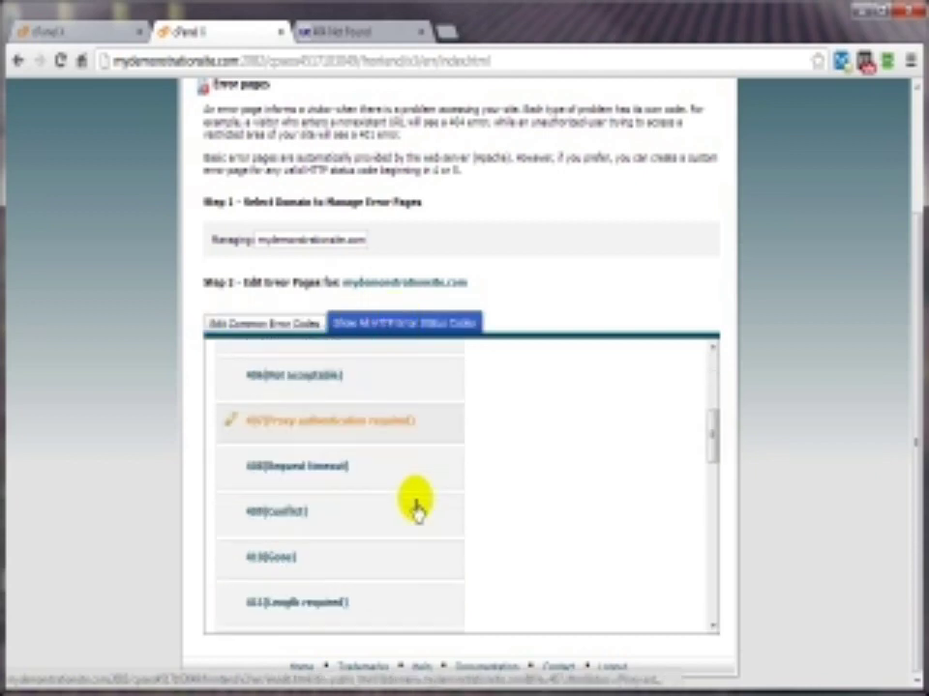
scroll(415, 508, down, 6)
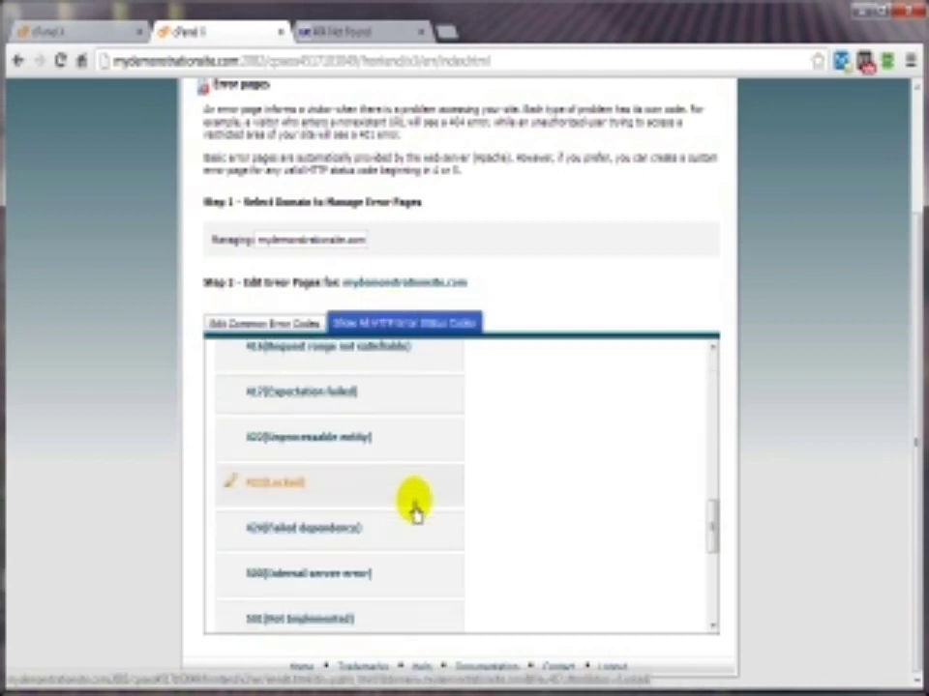
scroll(414, 509, down, 5)
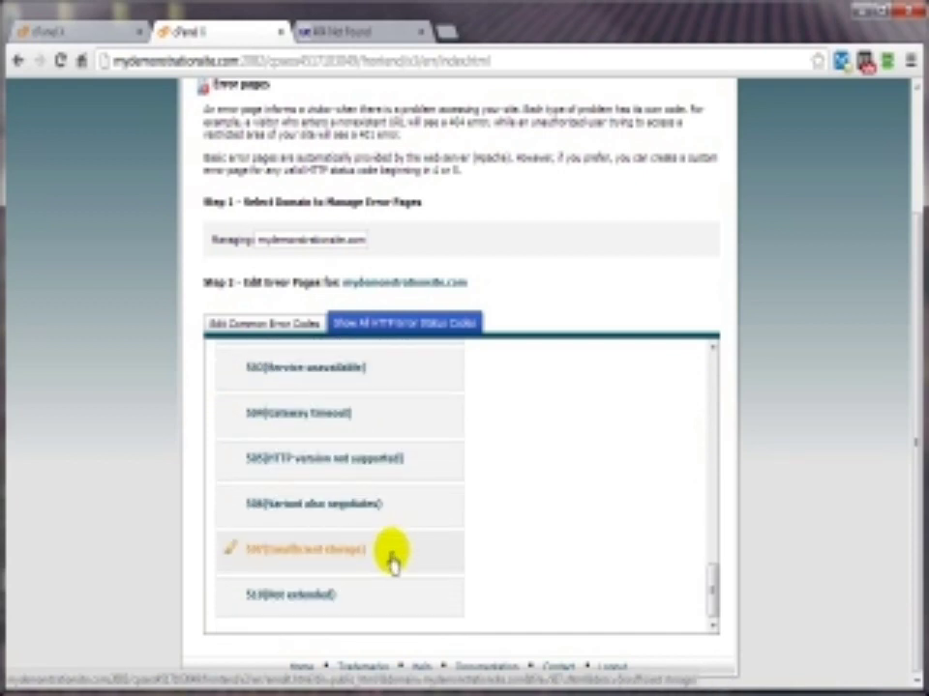
scroll(394, 586, up, 7)
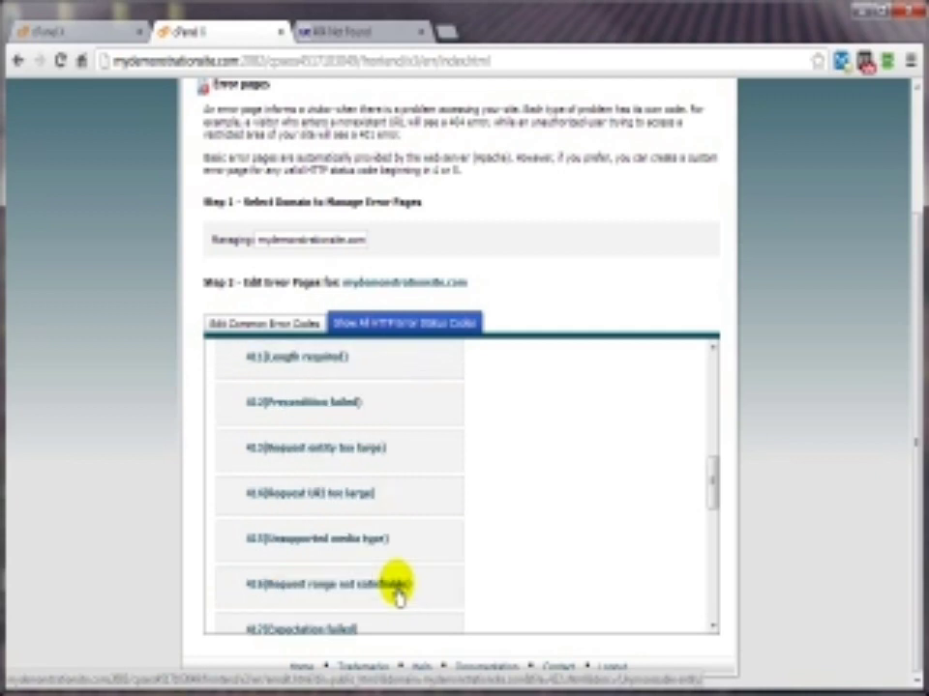
scroll(397, 595, up, 3)
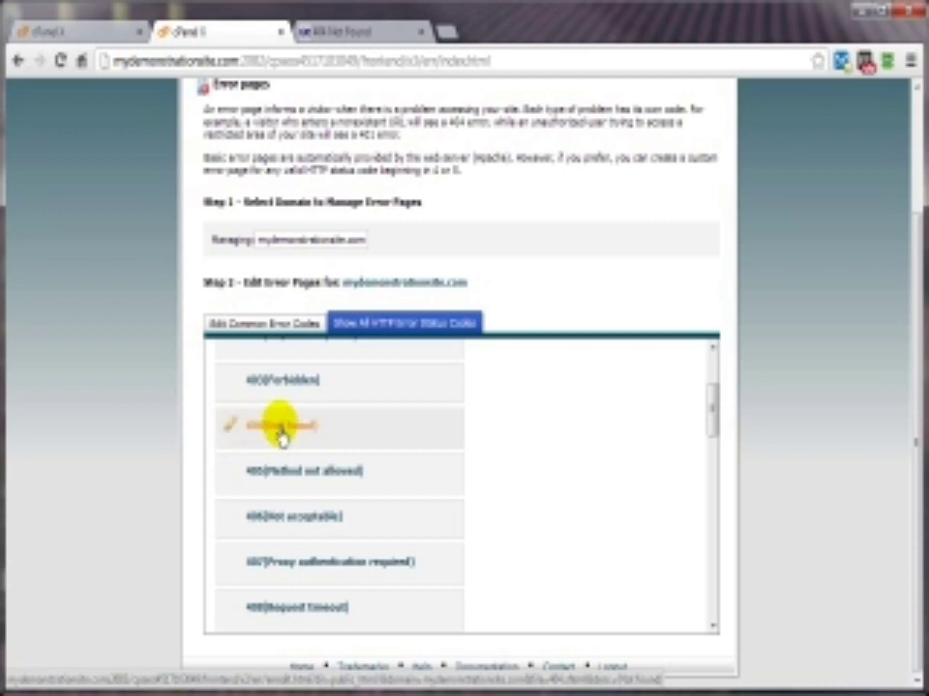
click(248, 327)
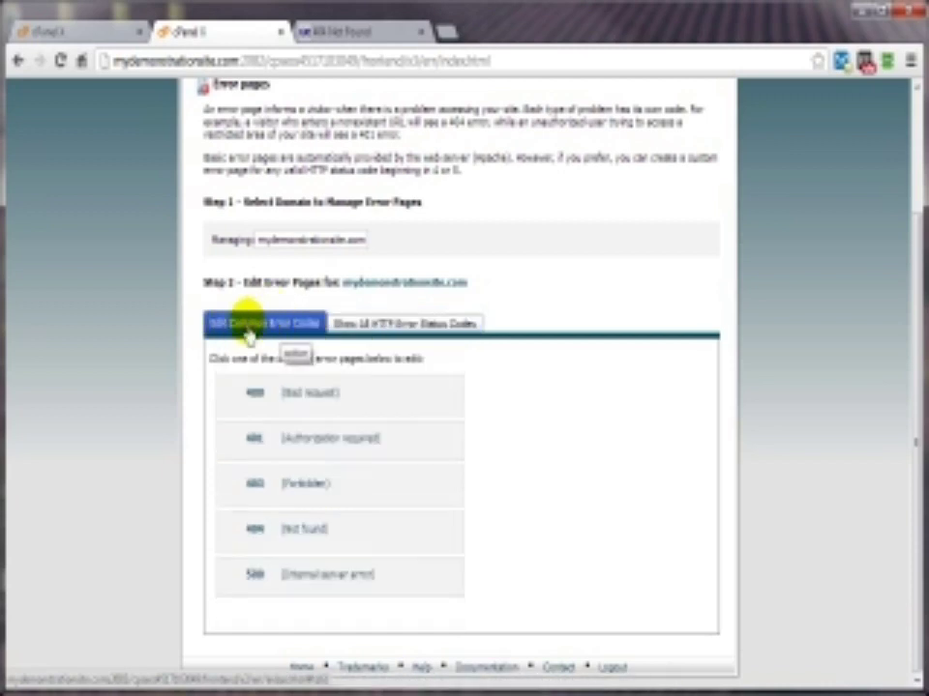
click(229, 538)
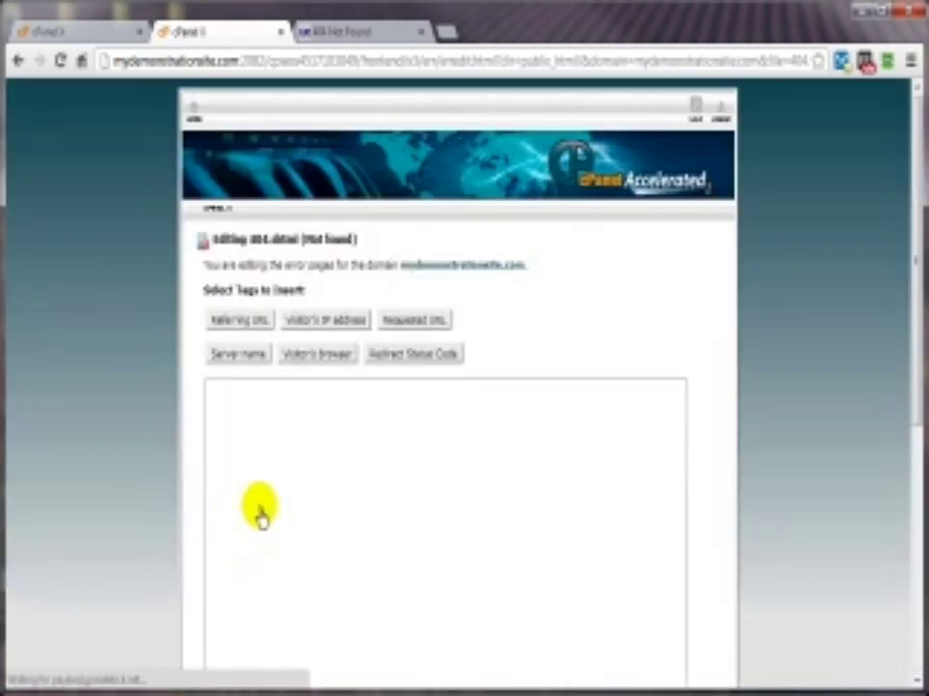
Step: Add a blank line in the 404 editor, then highlight the requested path on the live 404 page
scroll(706, 391, down, 2)
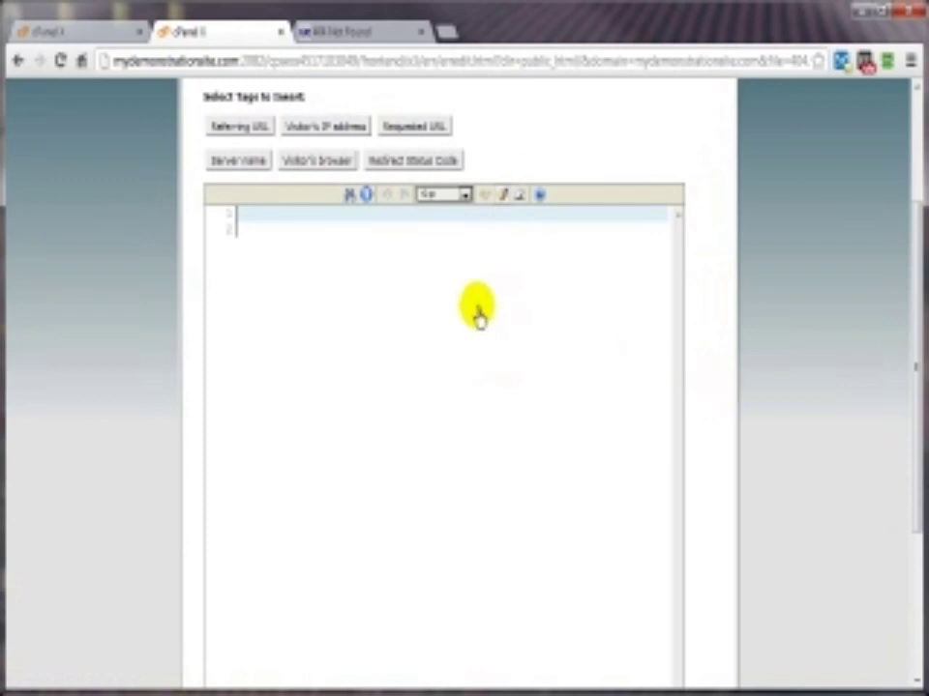
key(Return)
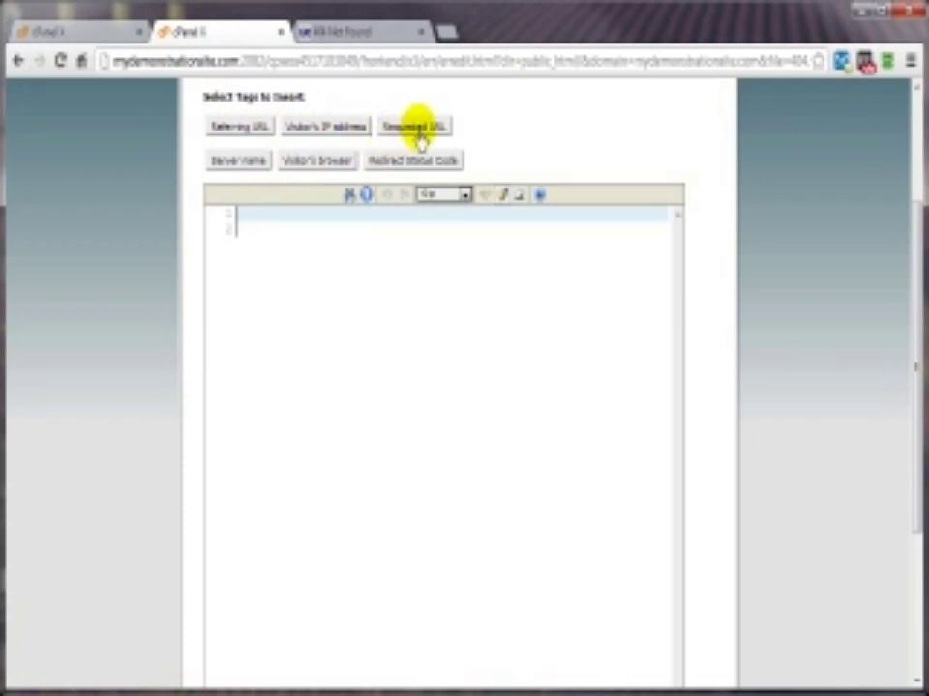
click(341, 33)
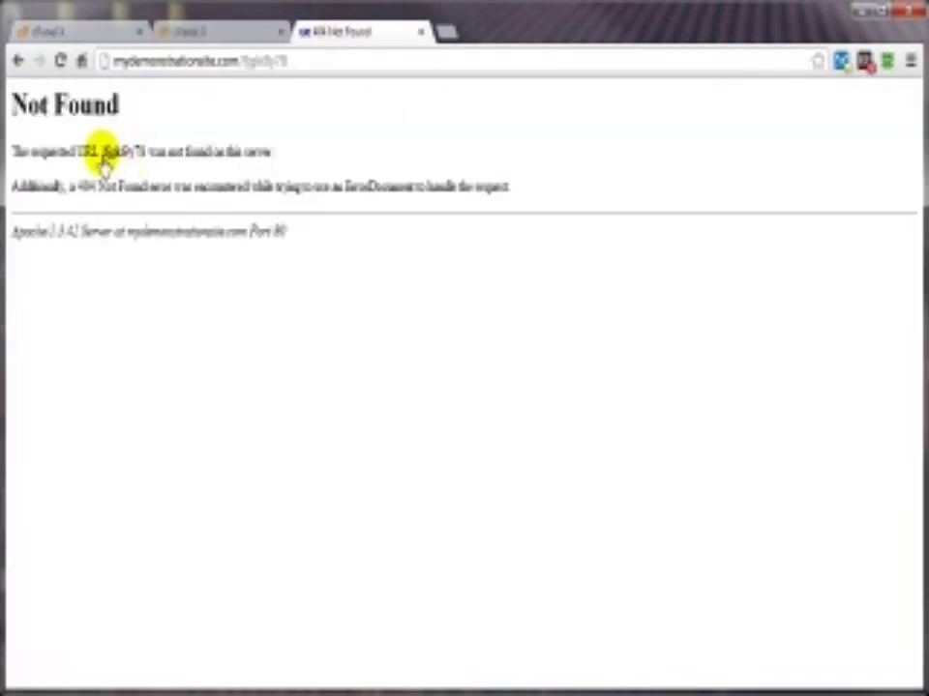
drag(104, 165, 121, 164)
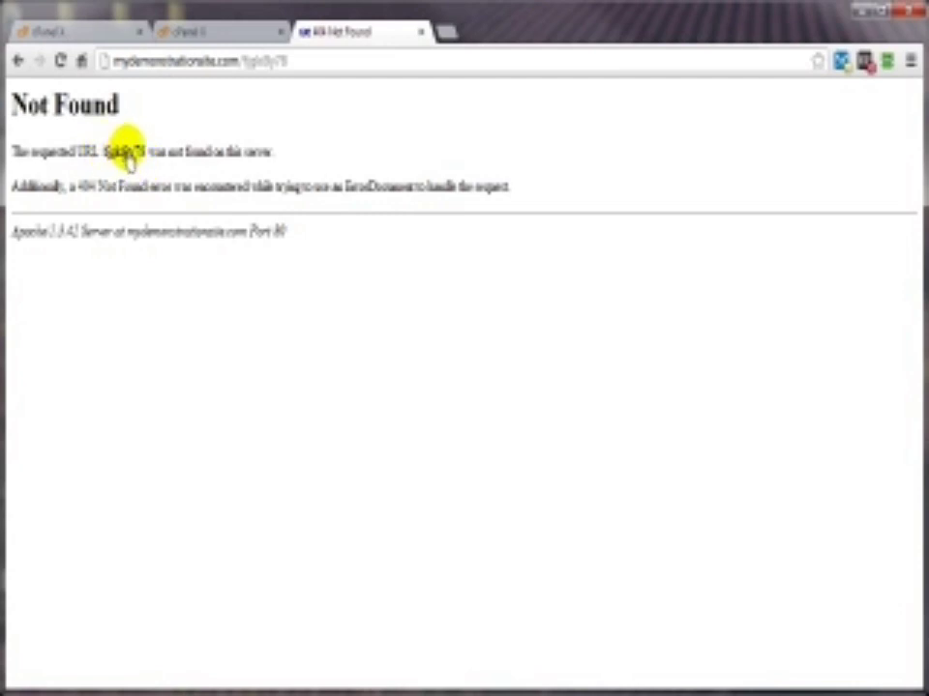
Step: Insert a trial Requested URL echo tag, delete it, and bring the KompoZer Oops! draft into view
click(203, 34)
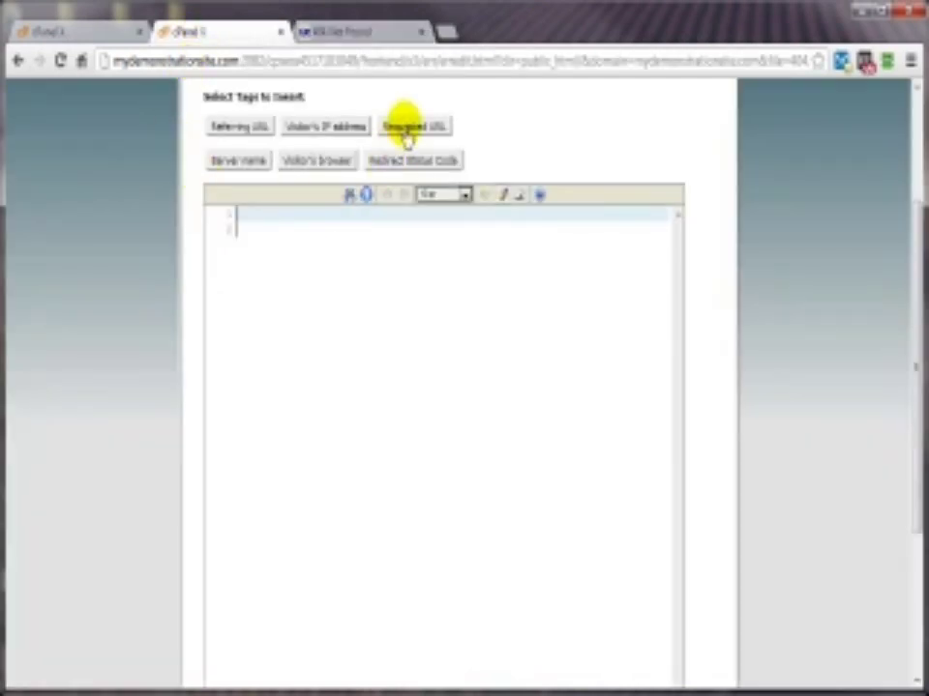
click(327, 35)
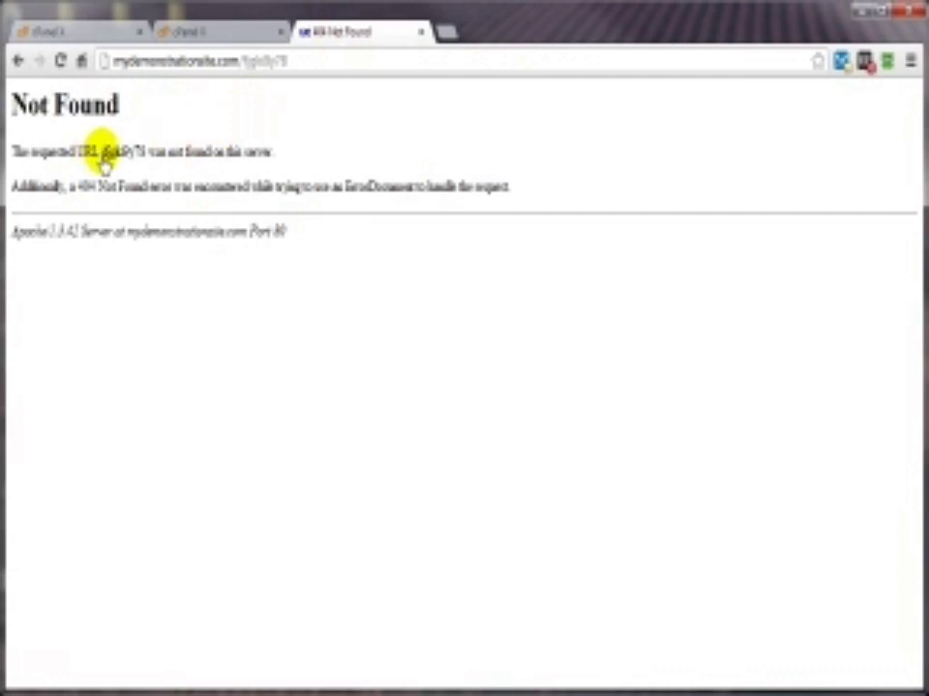
drag(102, 155, 142, 155)
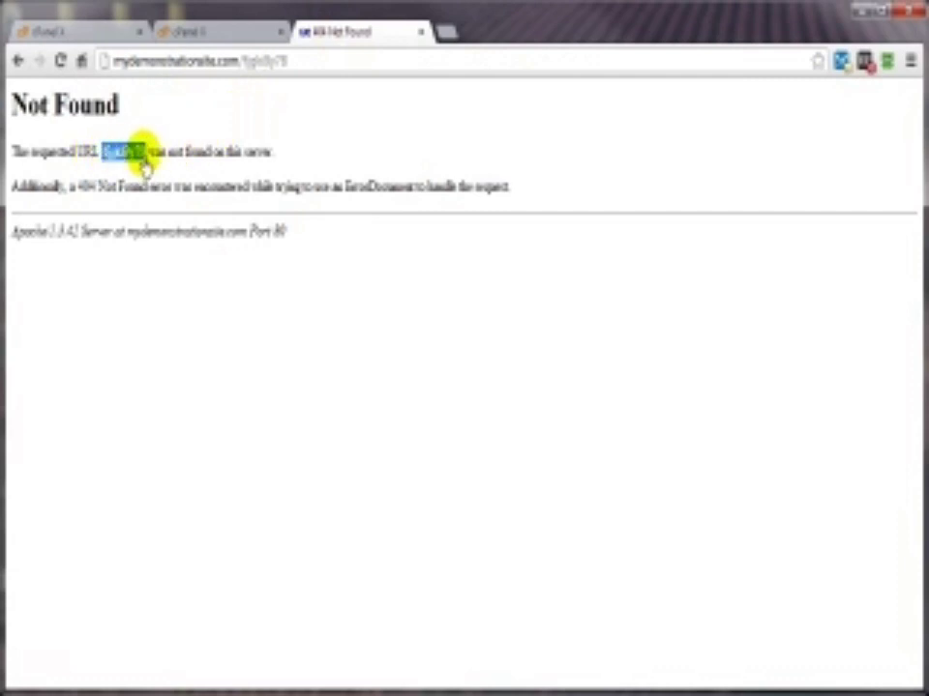
key(ctrl+shift+Tab)
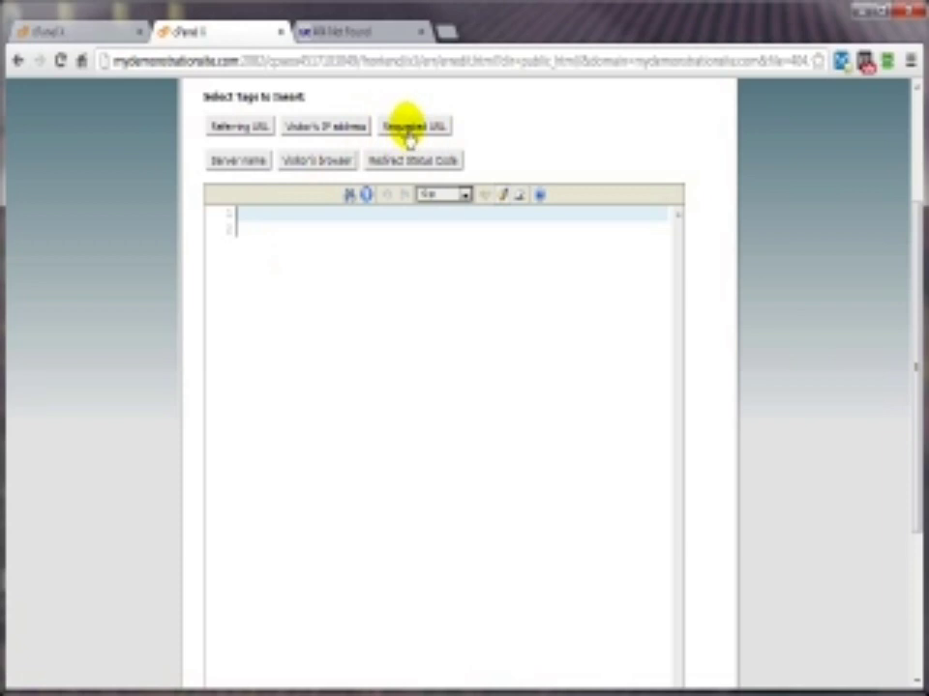
click(408, 136)
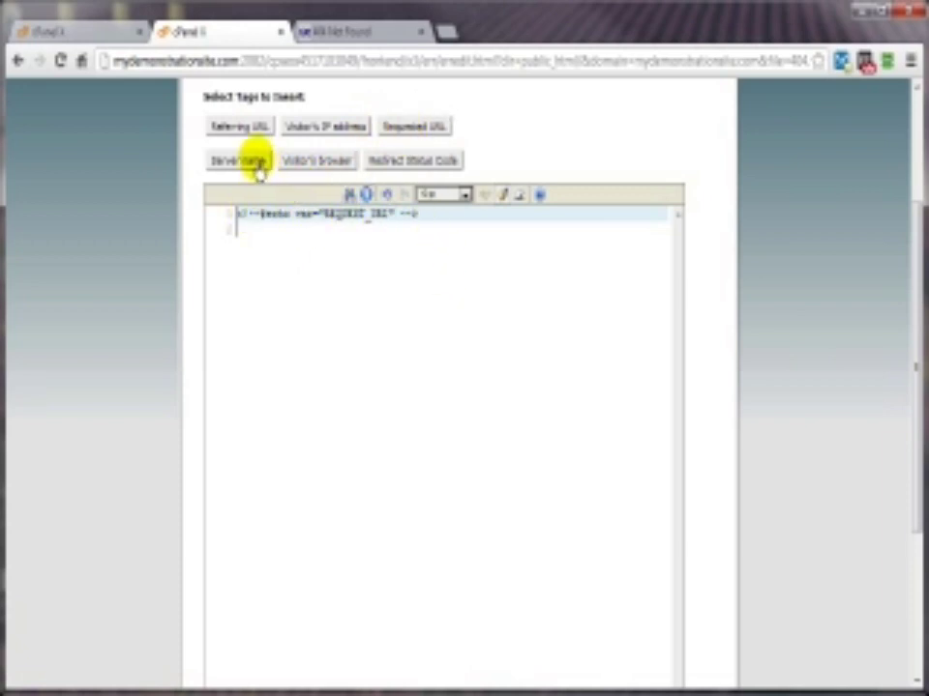
drag(417, 215, 254, 225)
key(Delete)
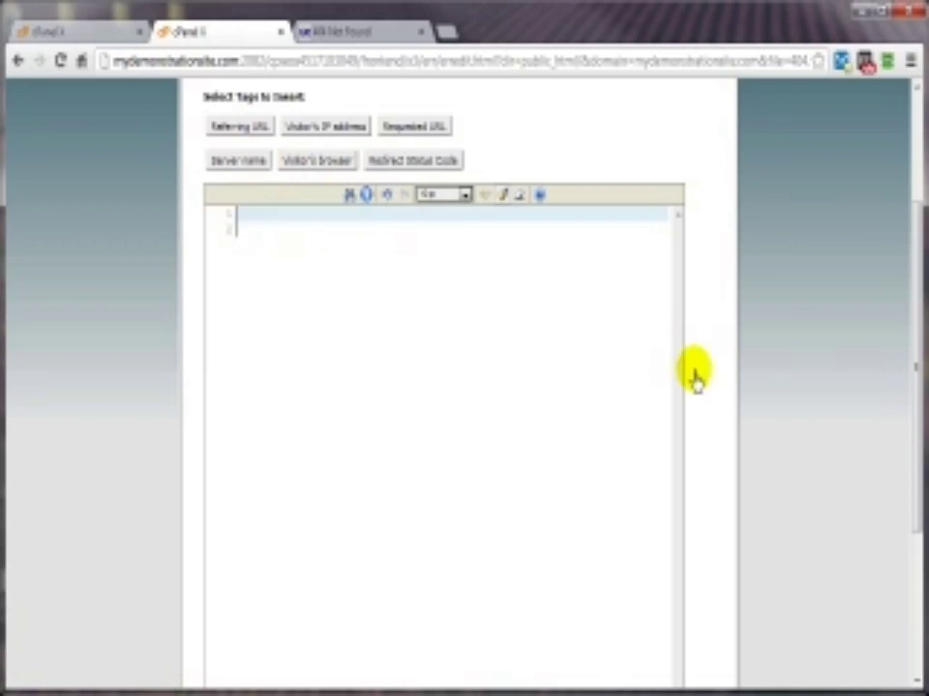
key(alt+Tab)
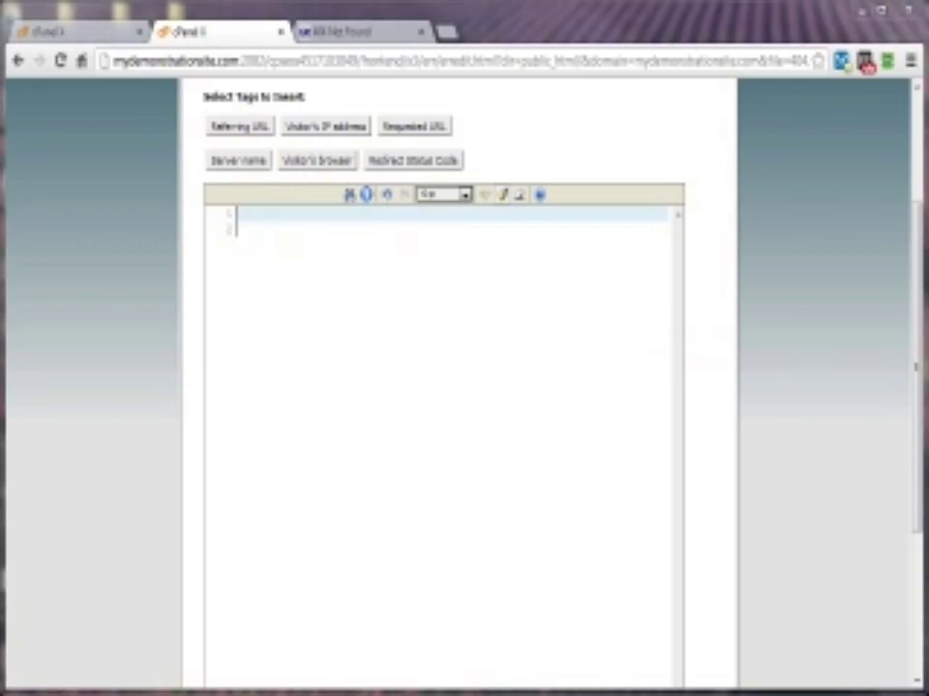
drag(615, 25, 392, 24)
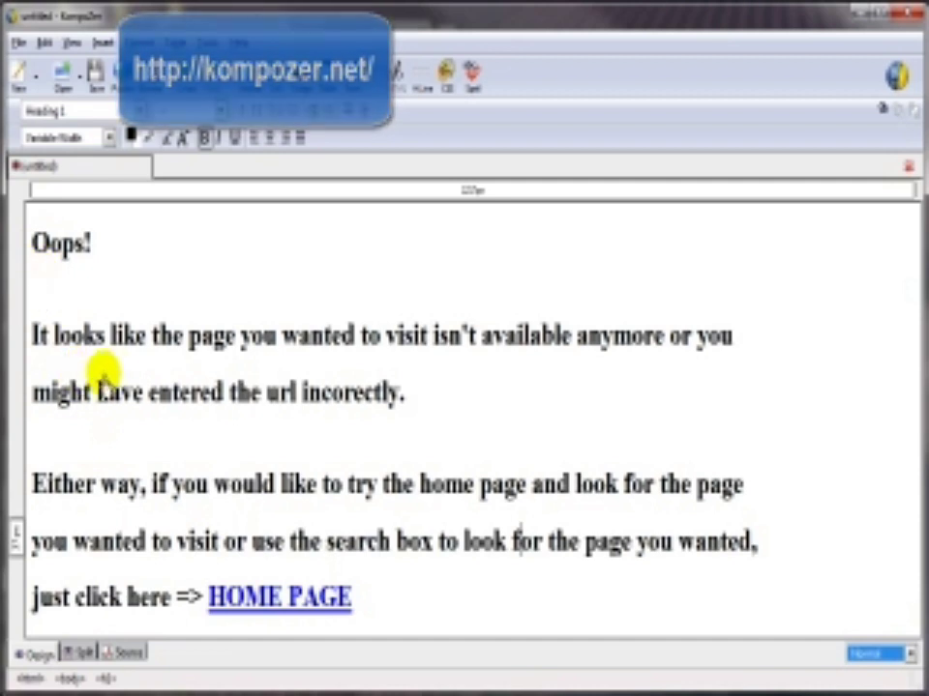
Step: Copy the Oops! page's entire HTML from KompoZer's Source view, then minimize KompoZer
click(123, 658)
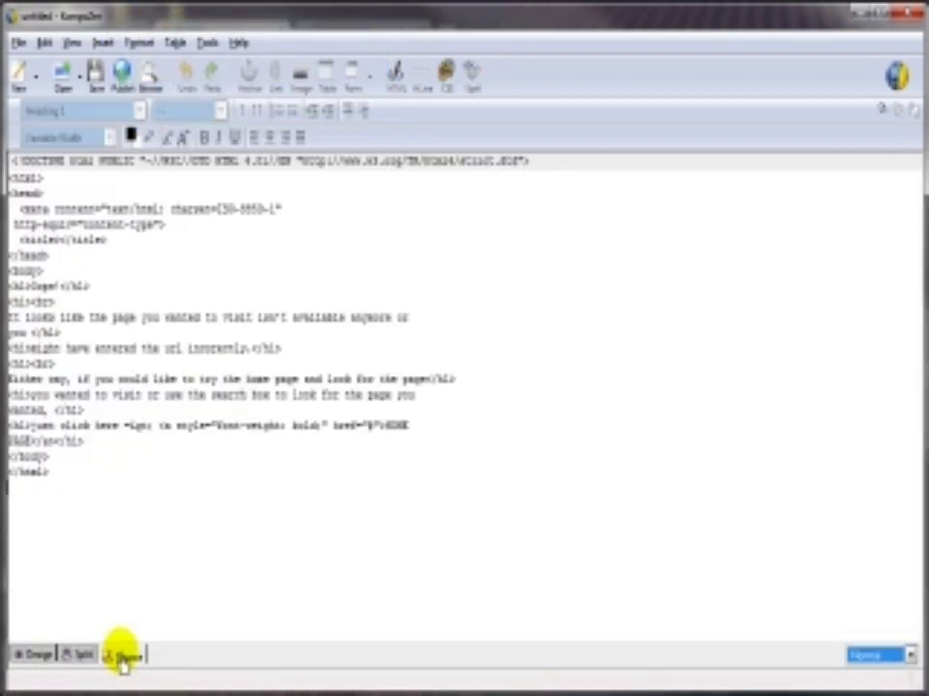
click(31, 654)
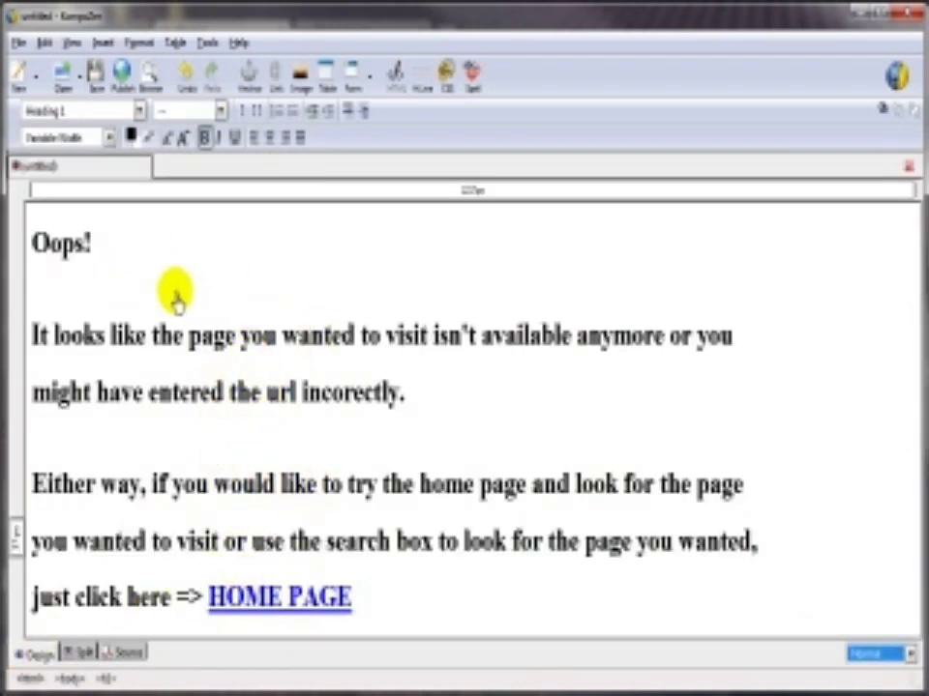
click(131, 656)
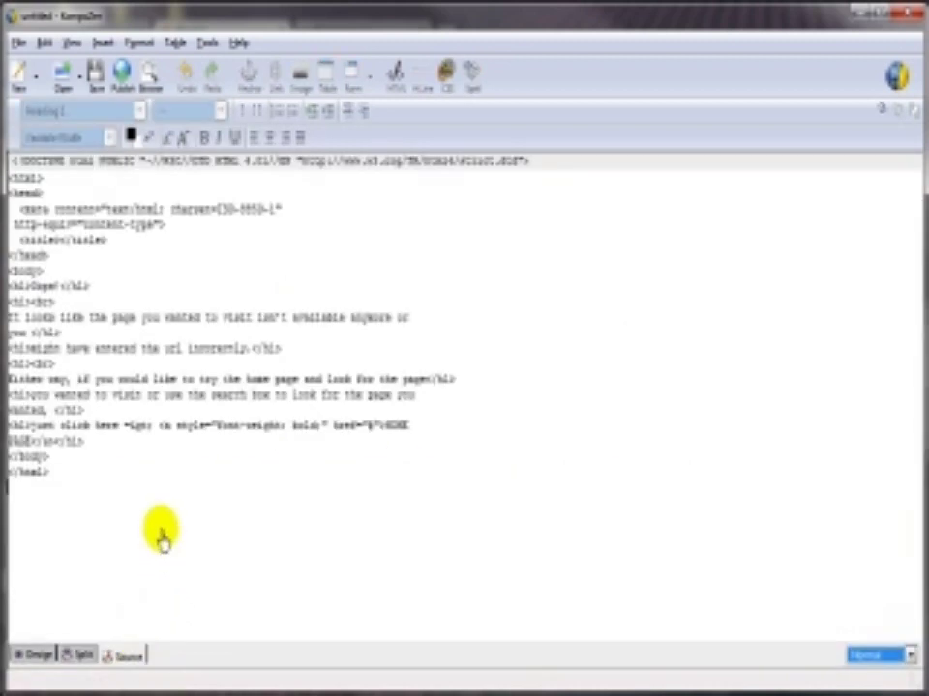
drag(56, 479, 24, 189)
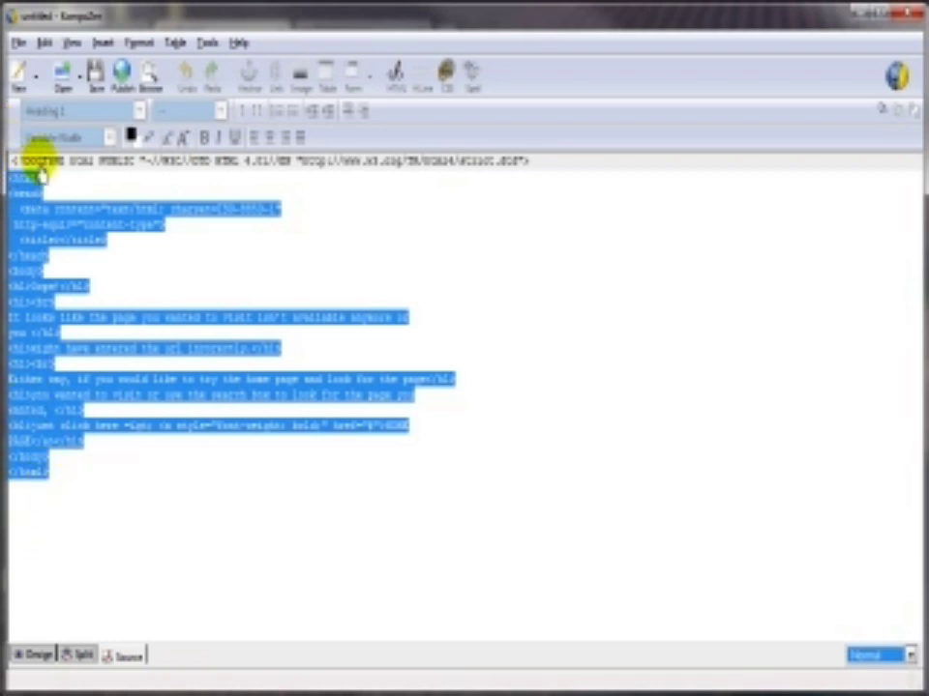
right_click(37, 236)
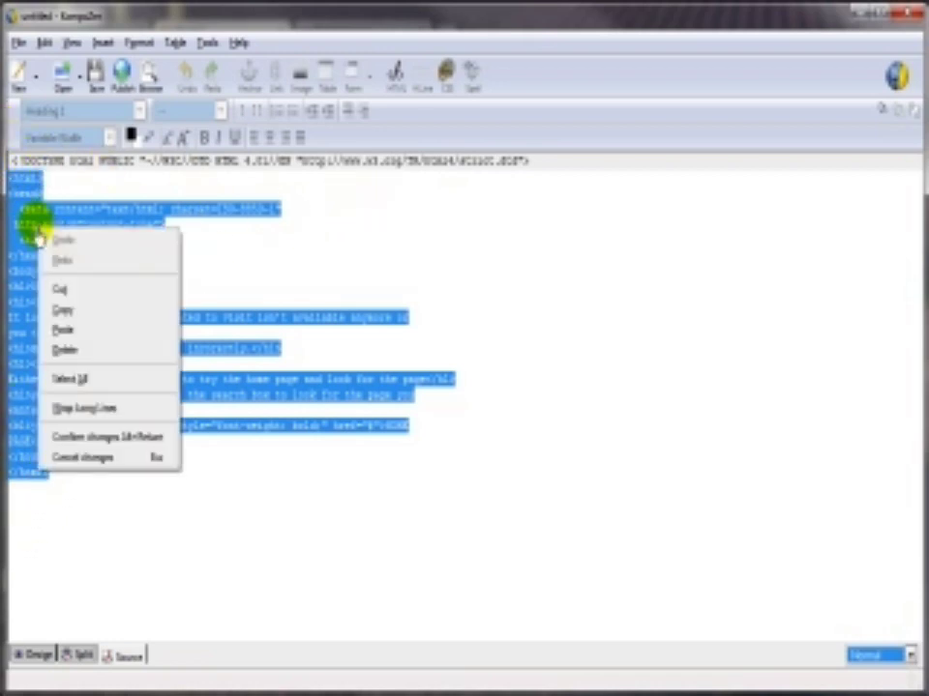
click(69, 311)
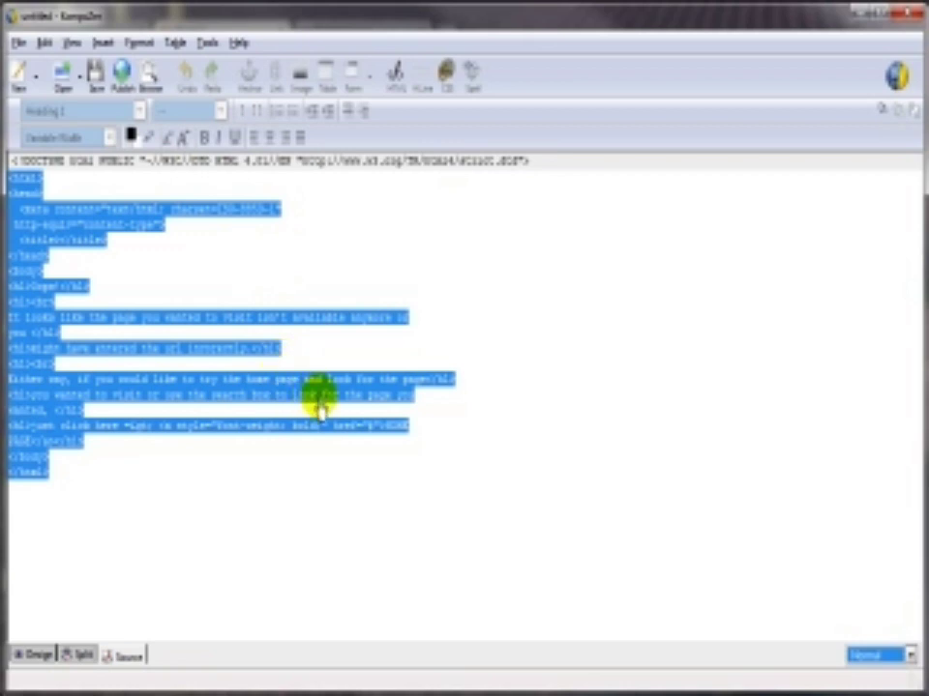
click(857, 16)
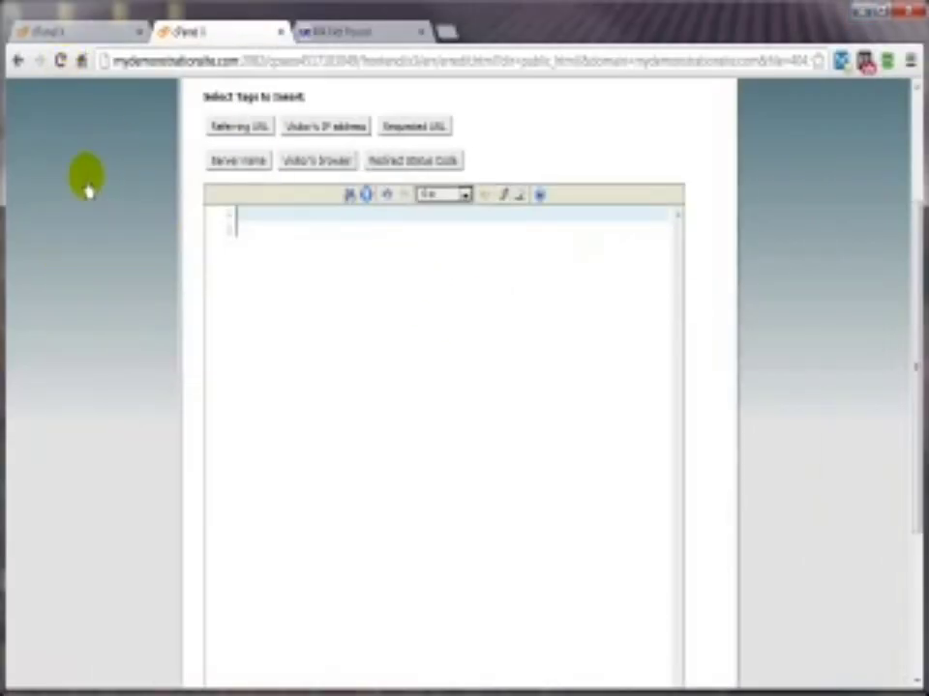
Step: View the current page's HTML source in a new tab, select it, then close that tab
right_click(85, 184)
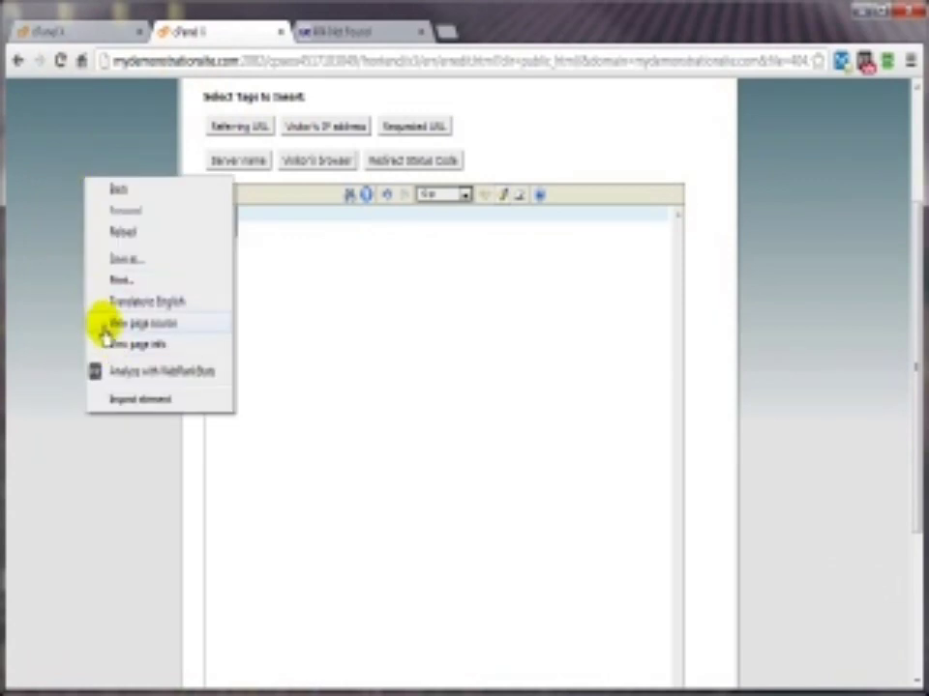
click(133, 327)
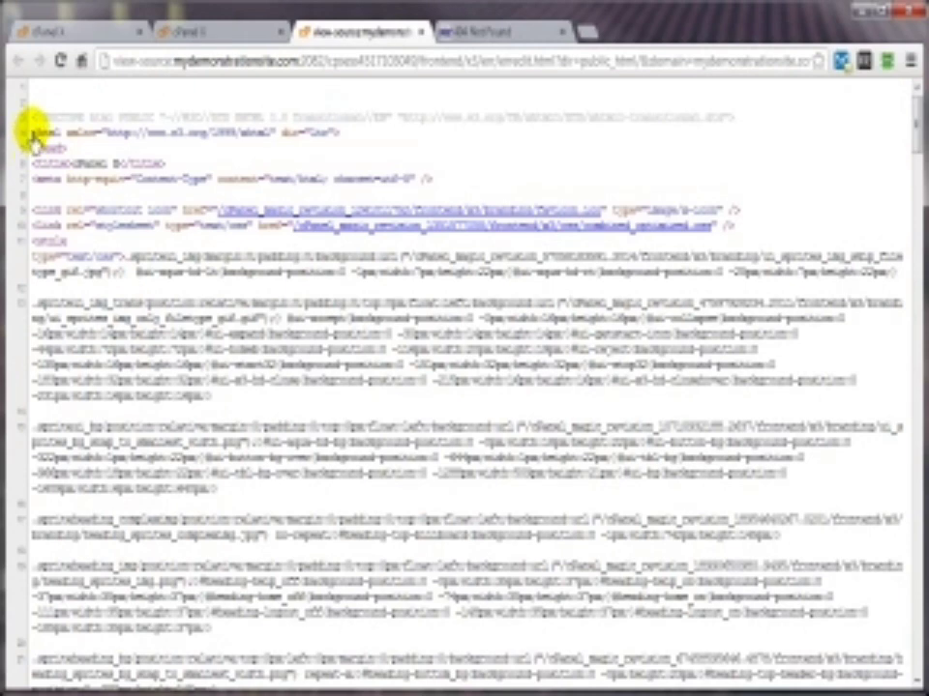
drag(32, 135, 177, 597)
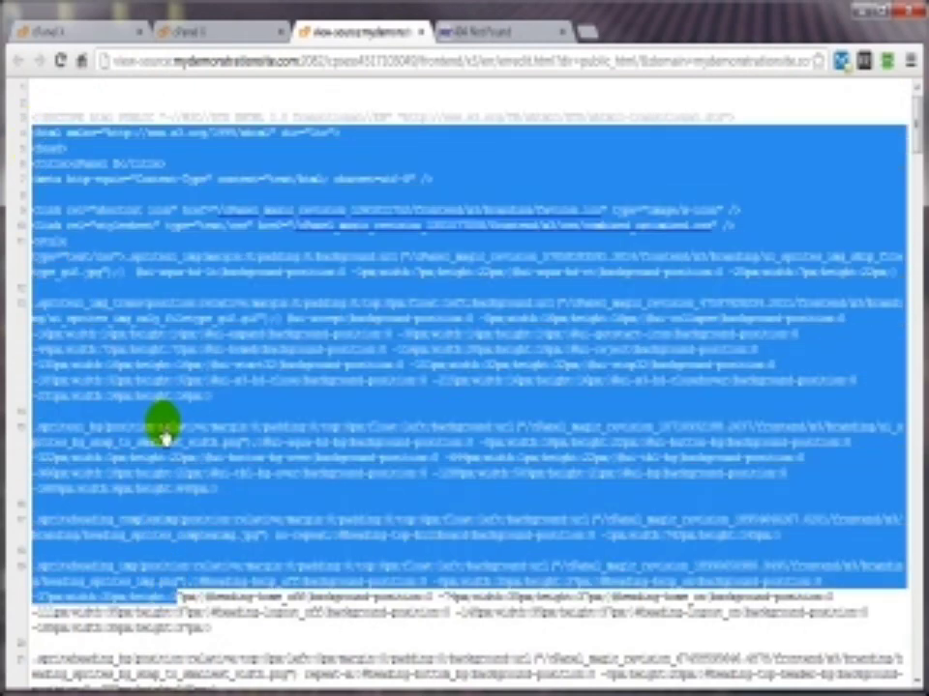
click(418, 34)
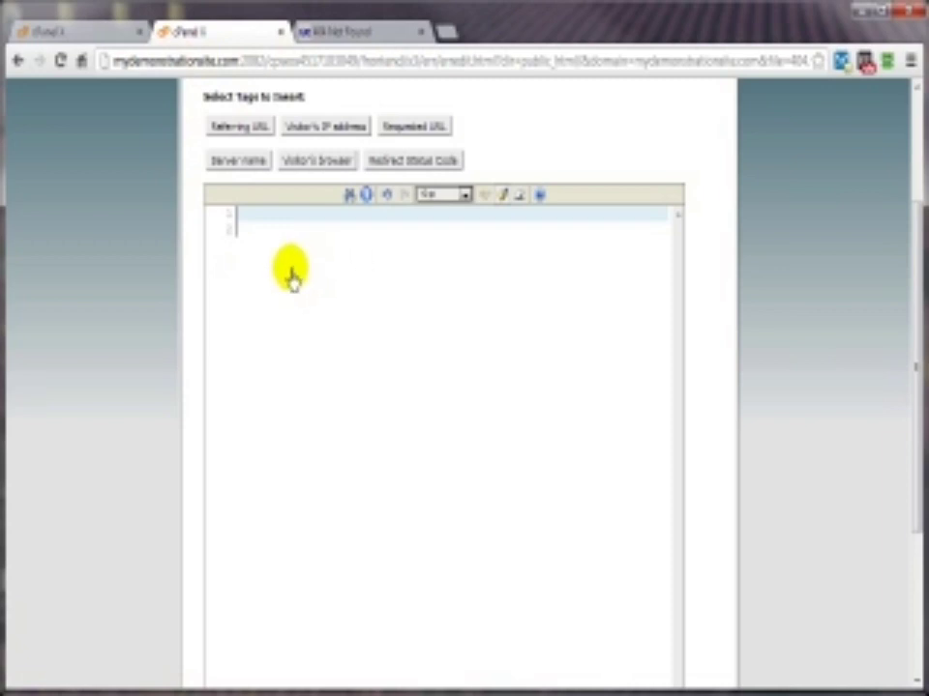
Step: Paste the Oops! HTML into the empty 404 editor and open blank lines at line 18
right_click(245, 226)
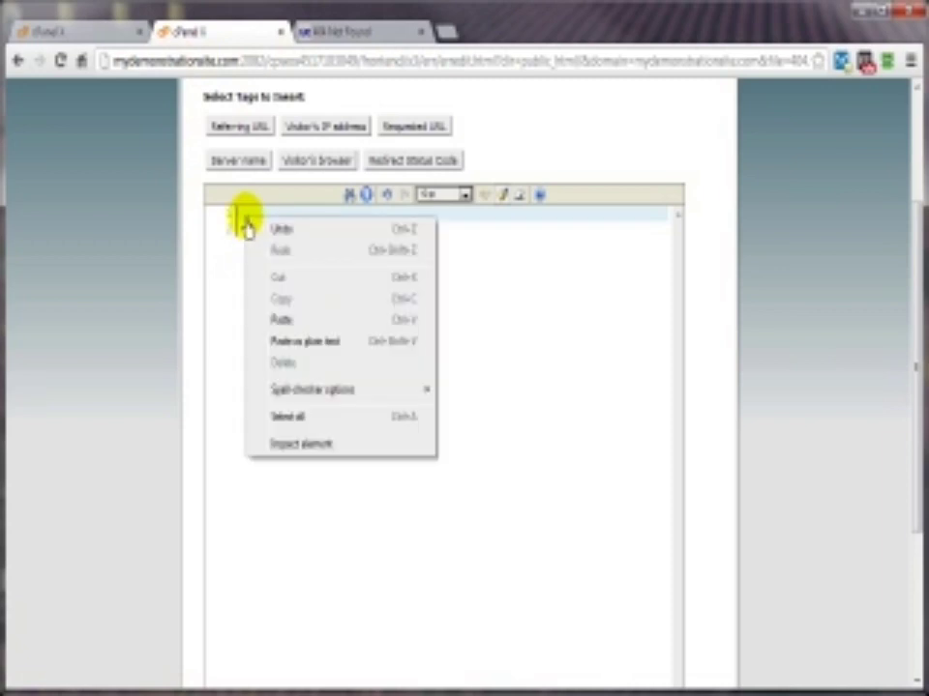
click(280, 319)
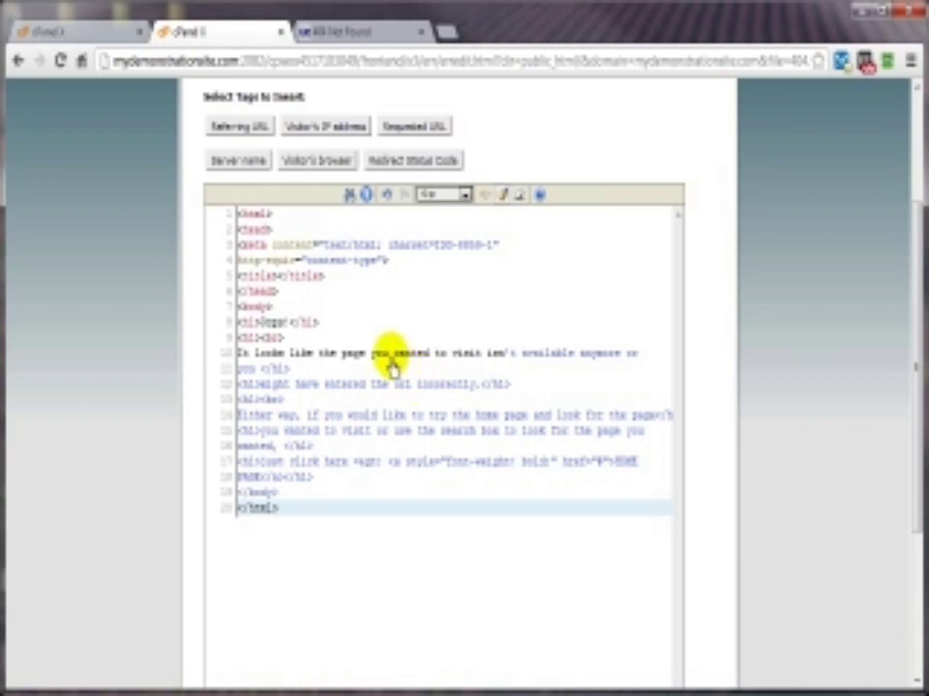
click(316, 484)
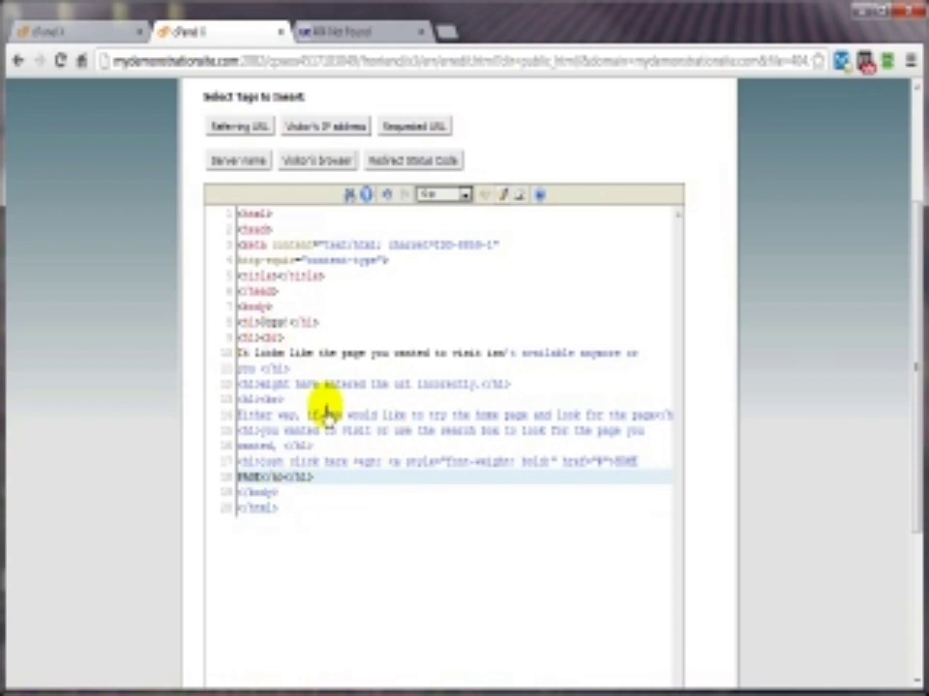
key(Return)
key(Return)
key(Return)
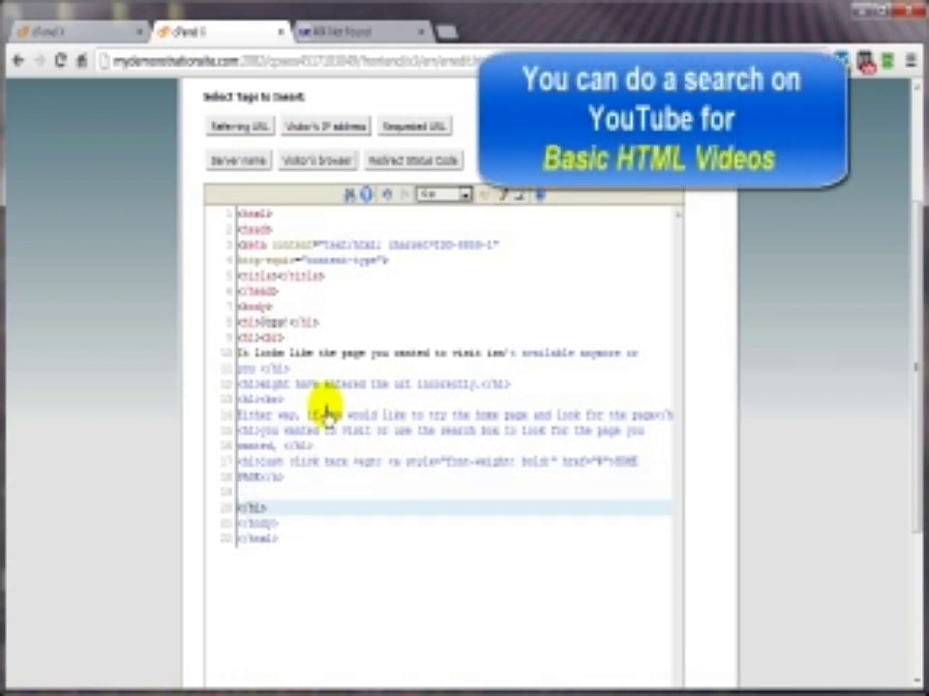
Step: Add a 'Seauested Page URL -' line with the REQUEST_URI tag and a 'Your IP Address' line with REMOTE_ADDR
click(250, 493)
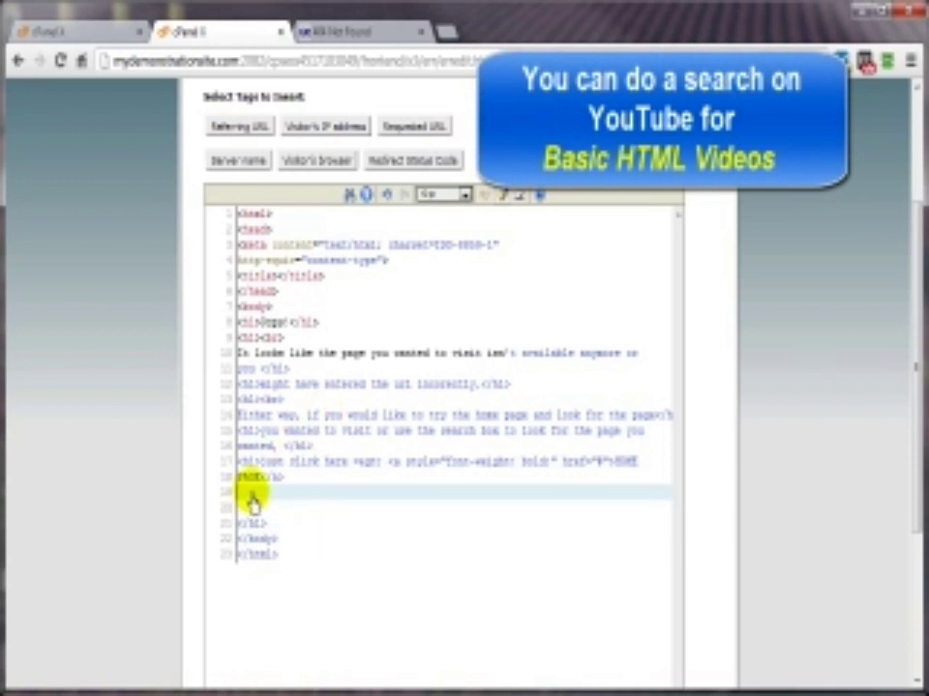
text(Sea)
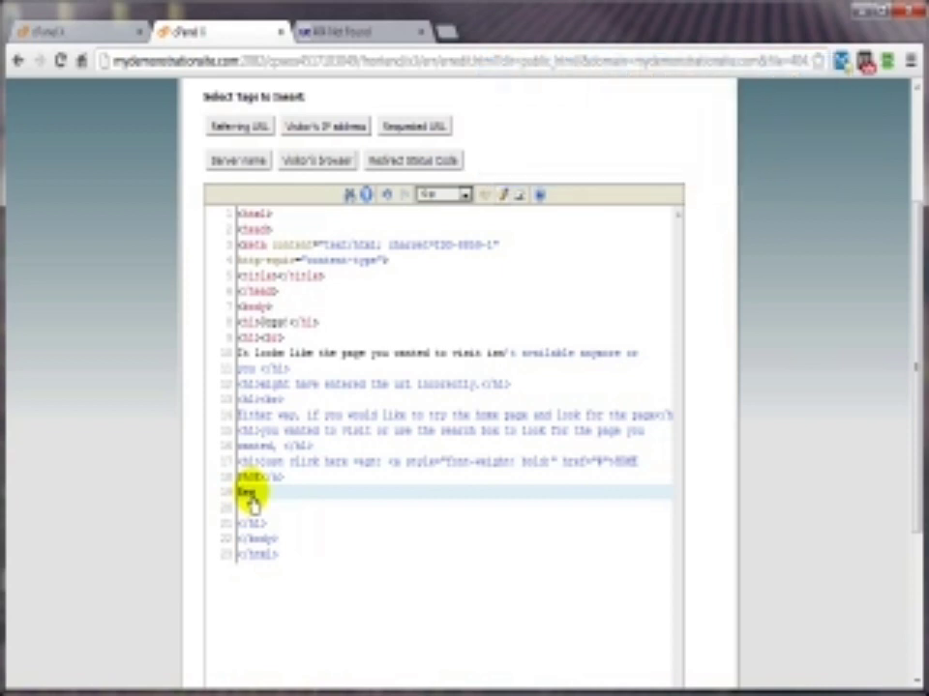
text(uested Page URL -)
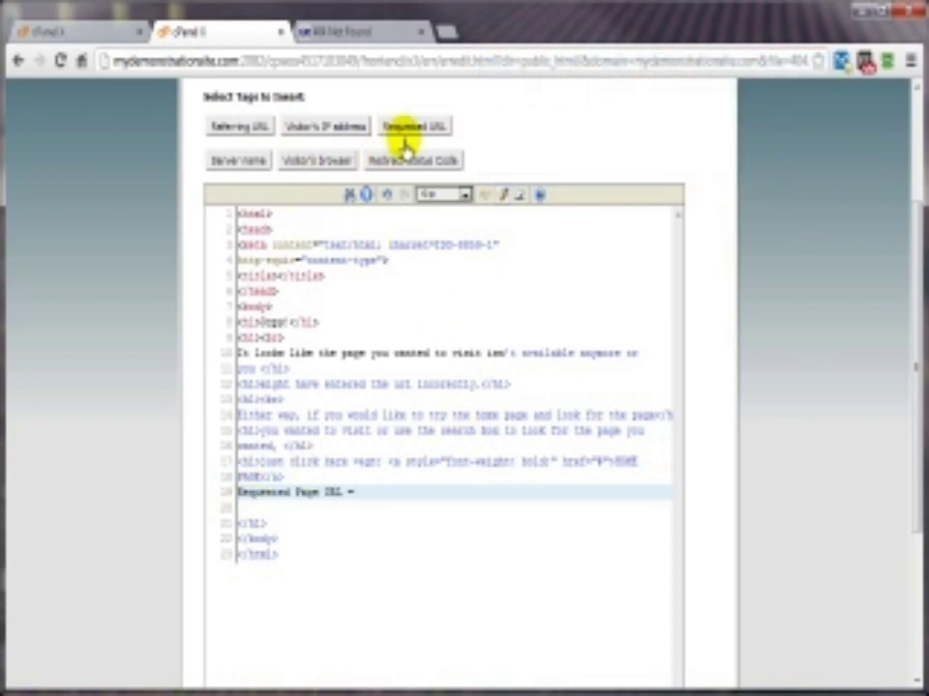
click(411, 128)
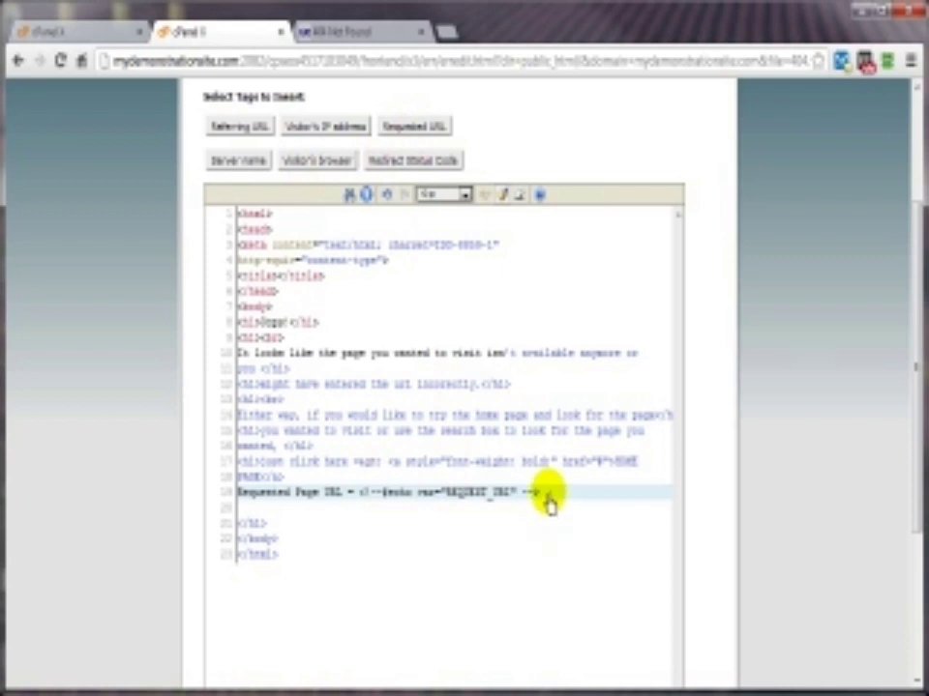
key(Return)
text(Your IP Address)
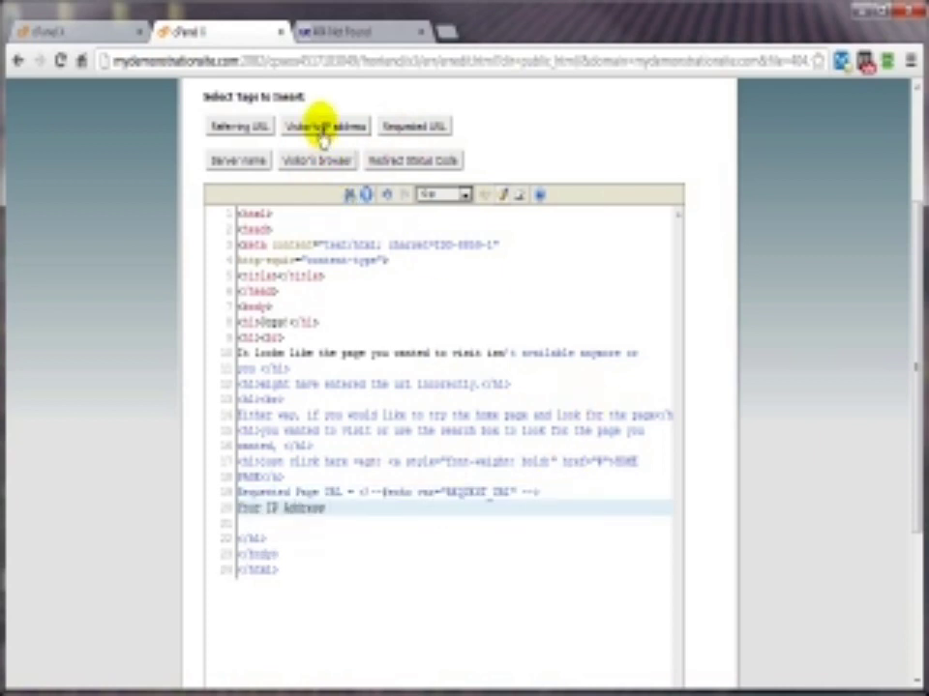
click(321, 127)
scroll(581, 542, up, 3)
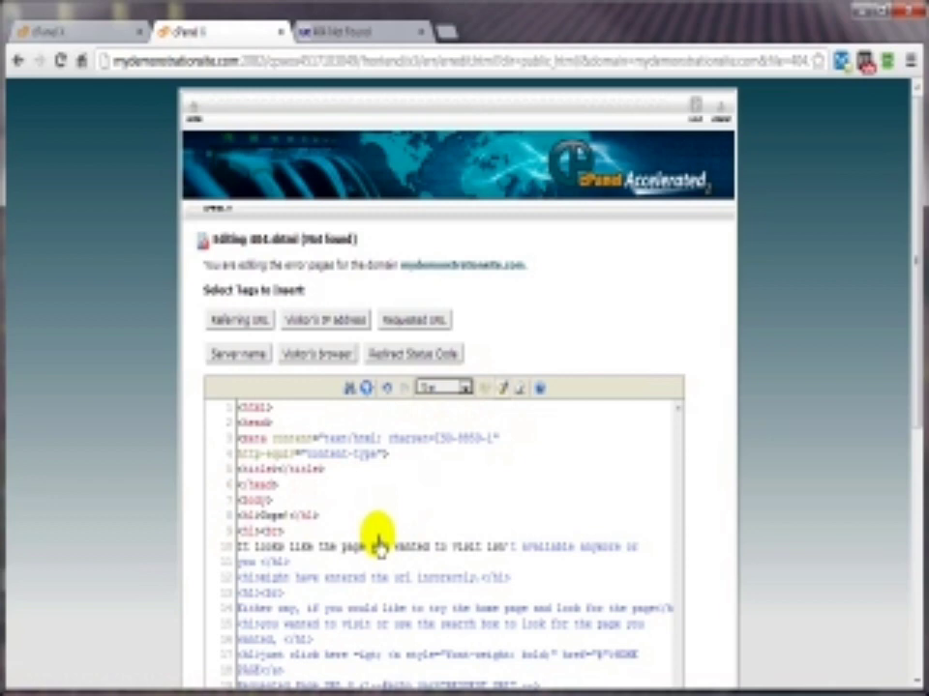
scroll(800, 477, down, 4)
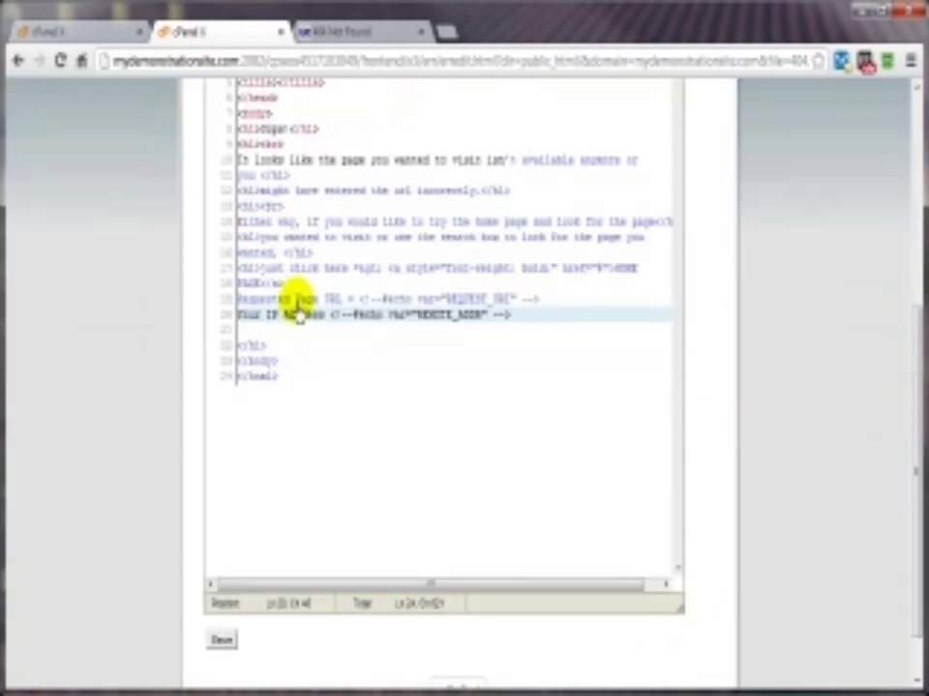
Step: Save the 404 page and reload the missing URL to show the custom Oops! page
click(224, 646)
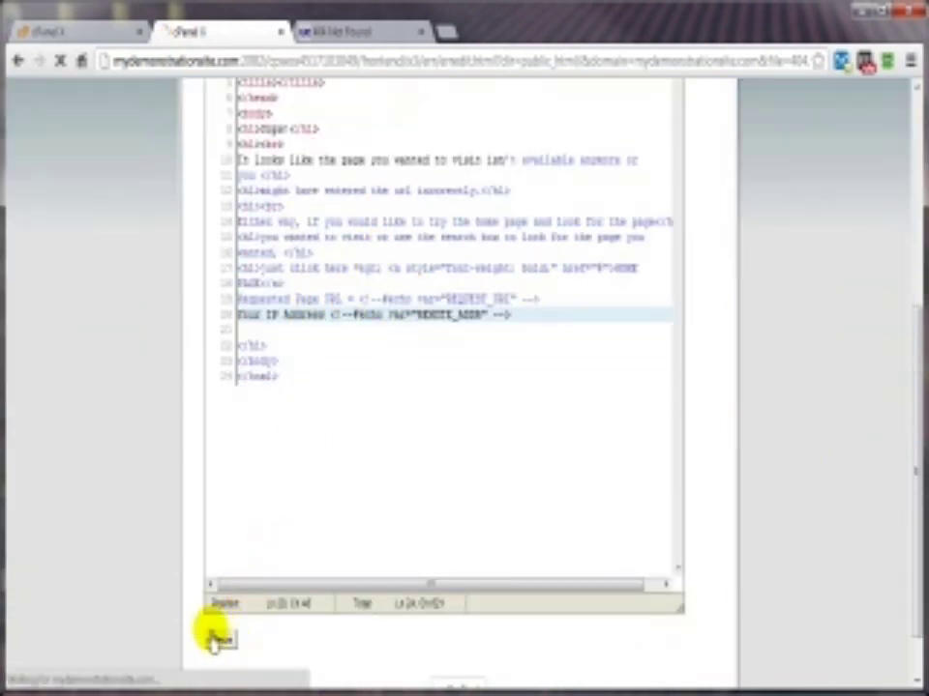
click(468, 341)
click(335, 35)
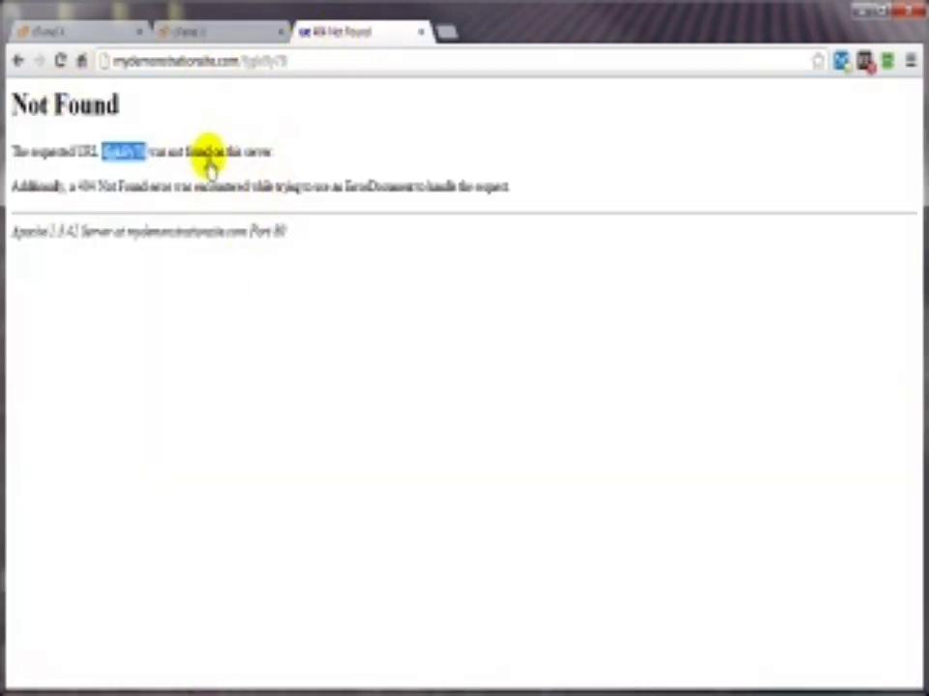
click(58, 61)
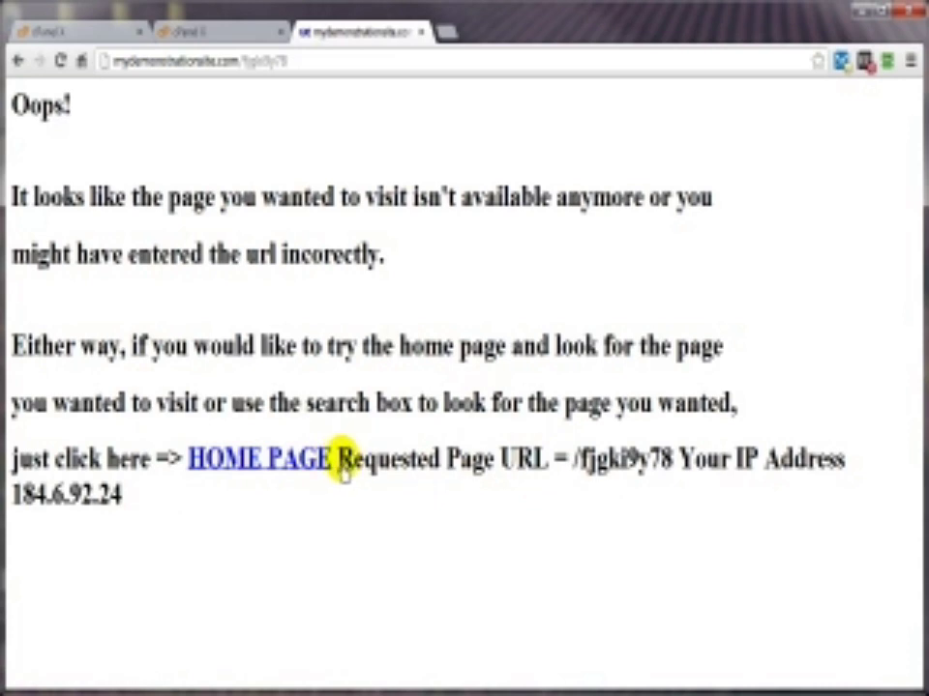
click(203, 33)
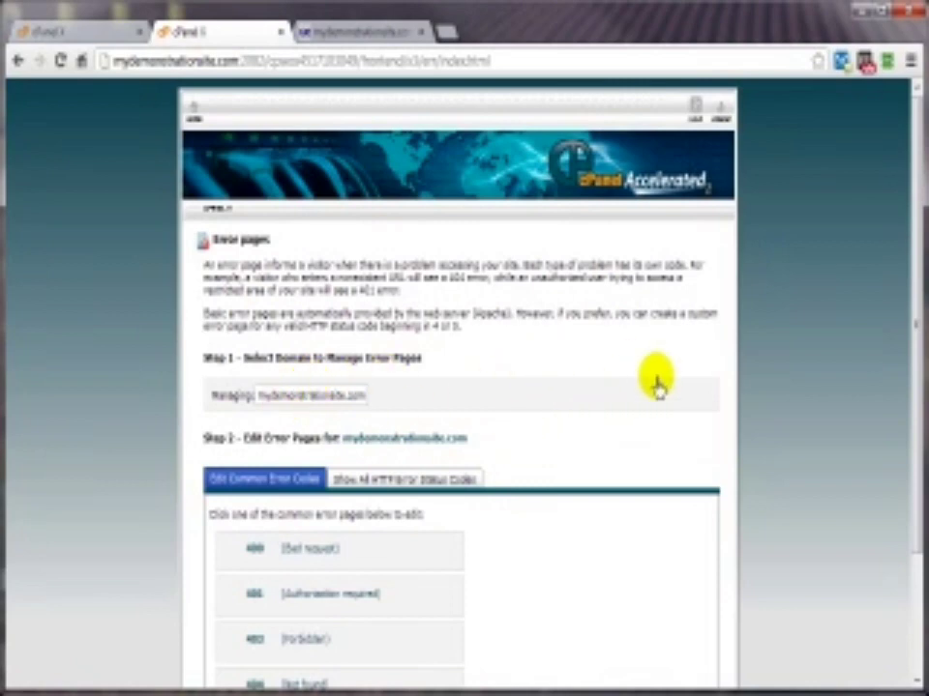
scroll(658, 389, down, 3)
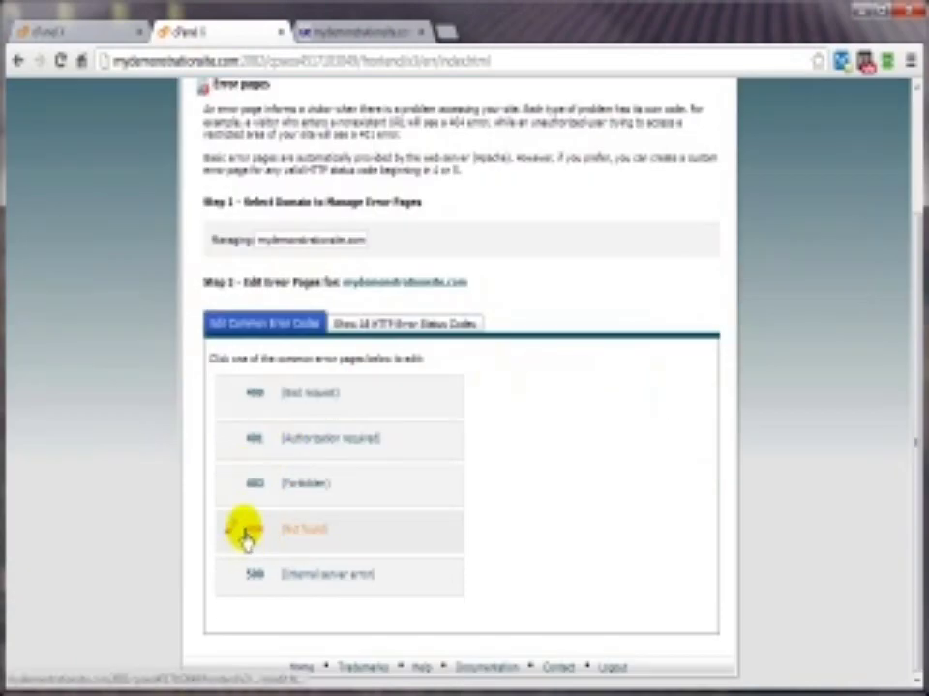
scroll(425, 519, down, 4)
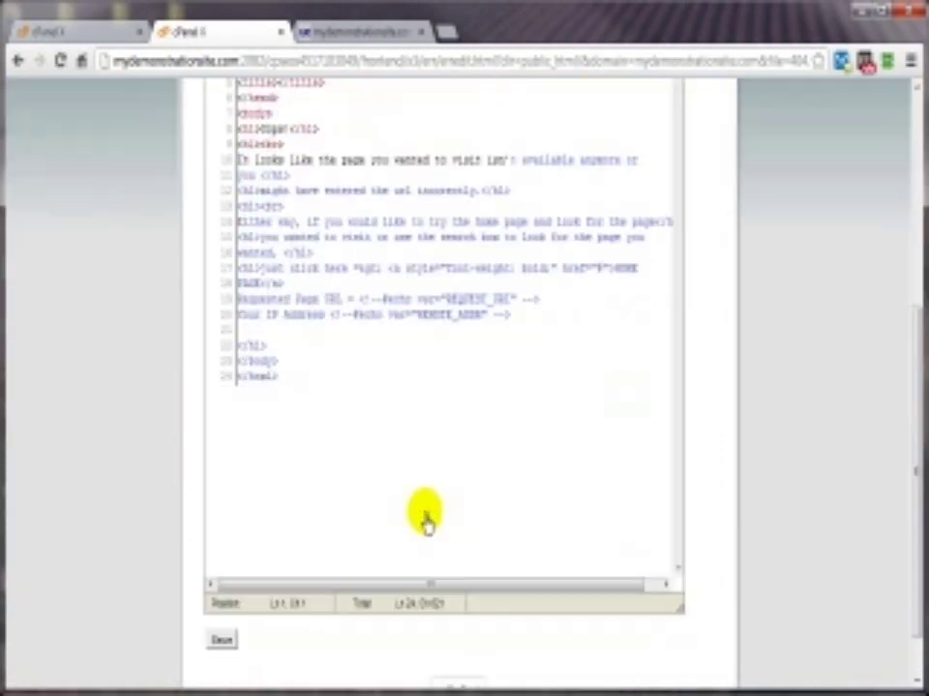
double_click(287, 285)
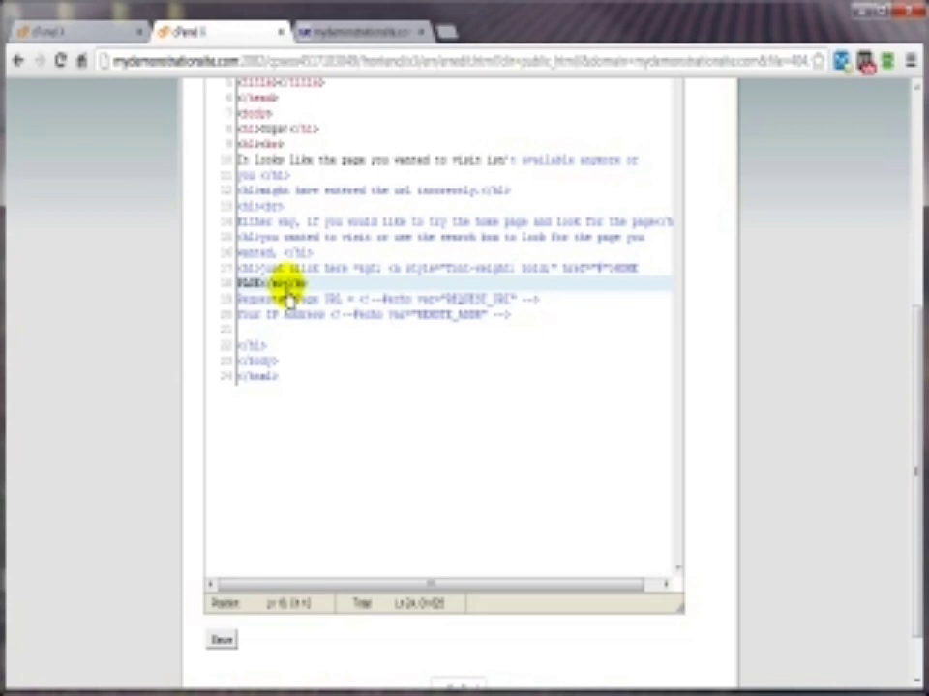
double_click(303, 285)
right_click(302, 293)
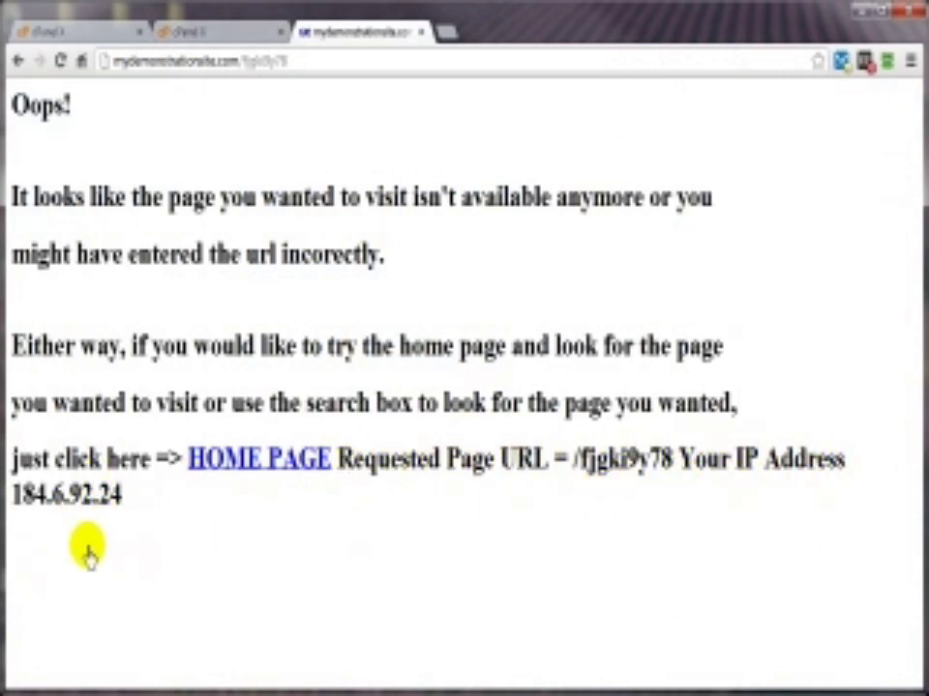
Step: Move the </br> to the end of line 19 in the 404 page code and save it
click(188, 37)
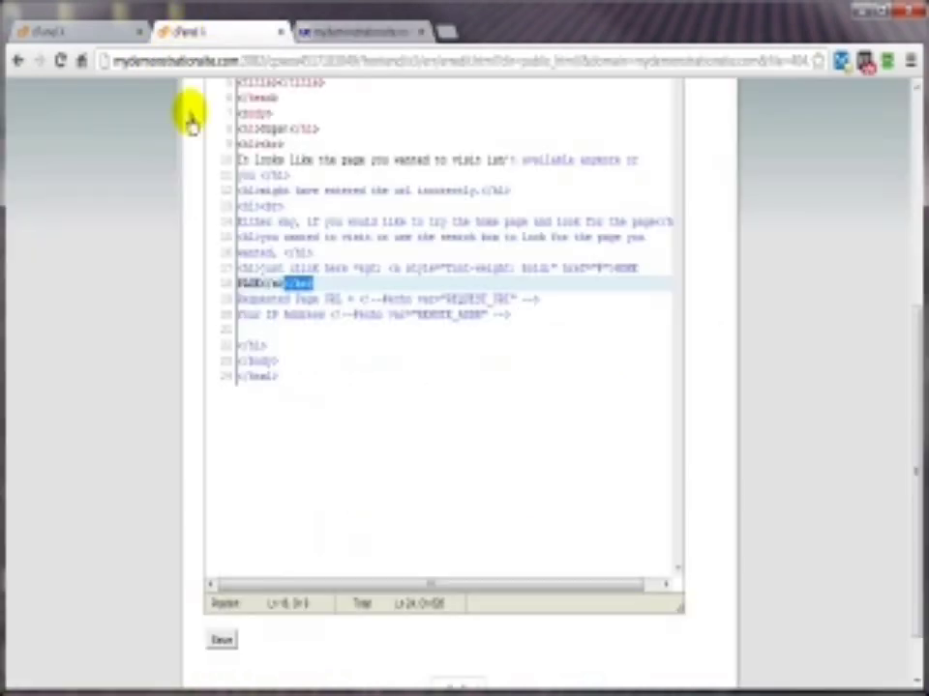
click(545, 304)
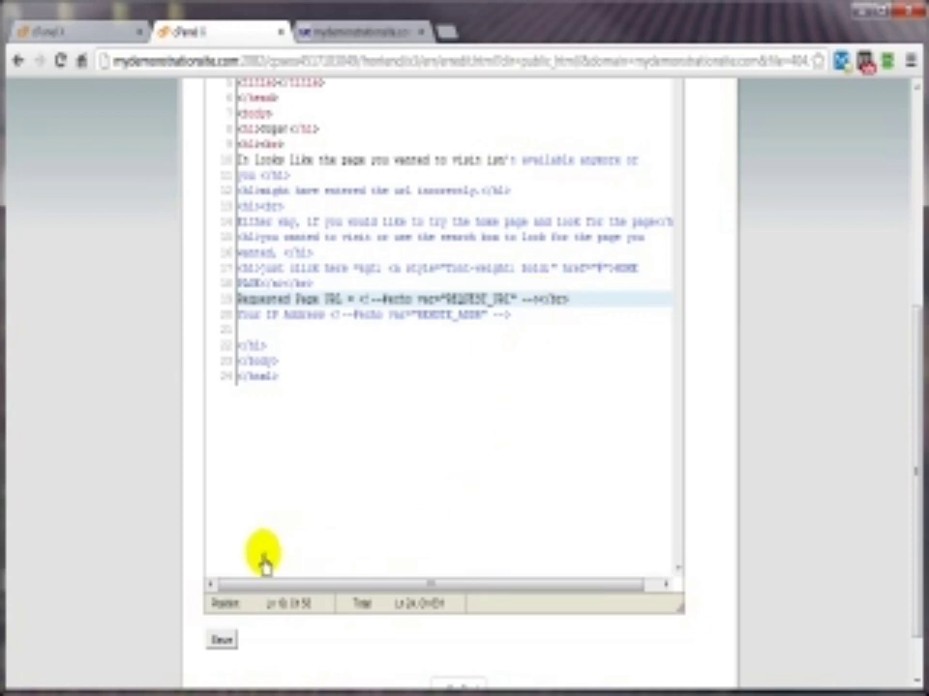
scroll(135, 562, down, 2)
click(223, 580)
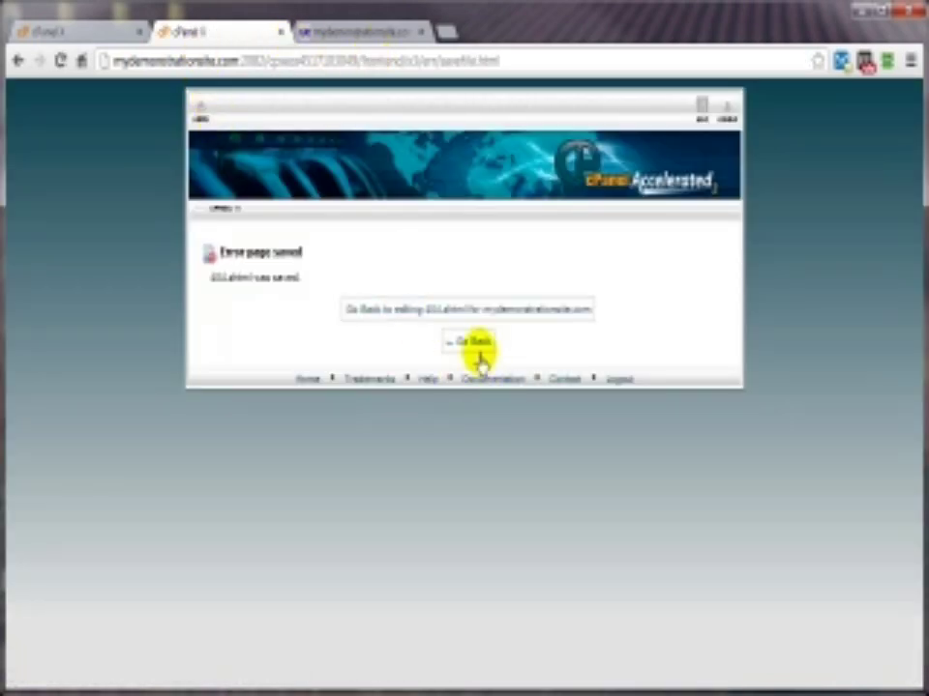
Step: Return to the error pages list and reload the live 404 page to check the line break
click(479, 353)
click(356, 36)
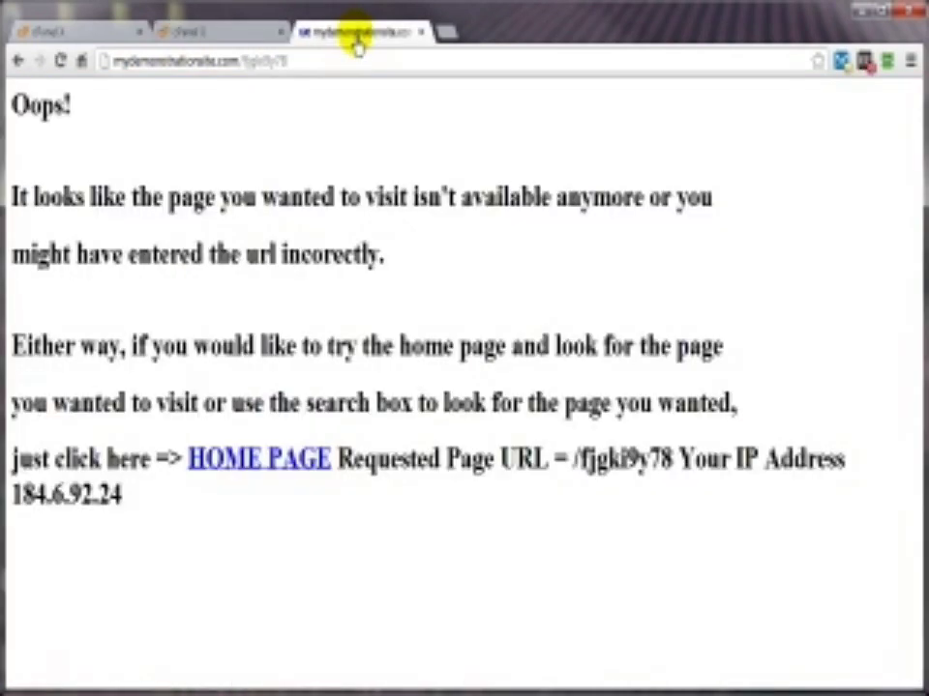
click(59, 60)
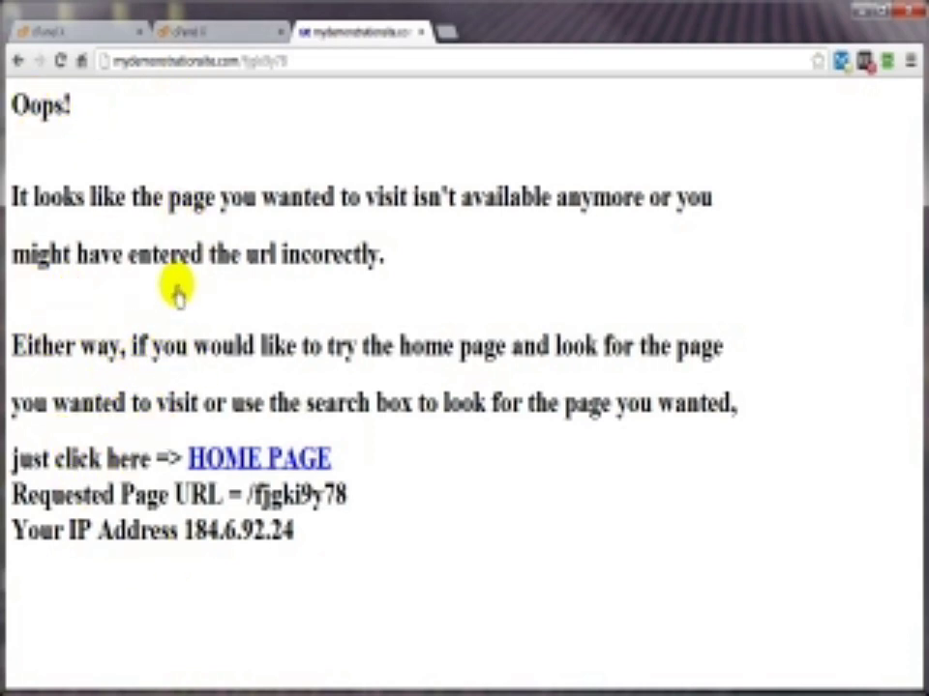
Step: Open the 404 (Not found) error page and delete all of its code
click(190, 35)
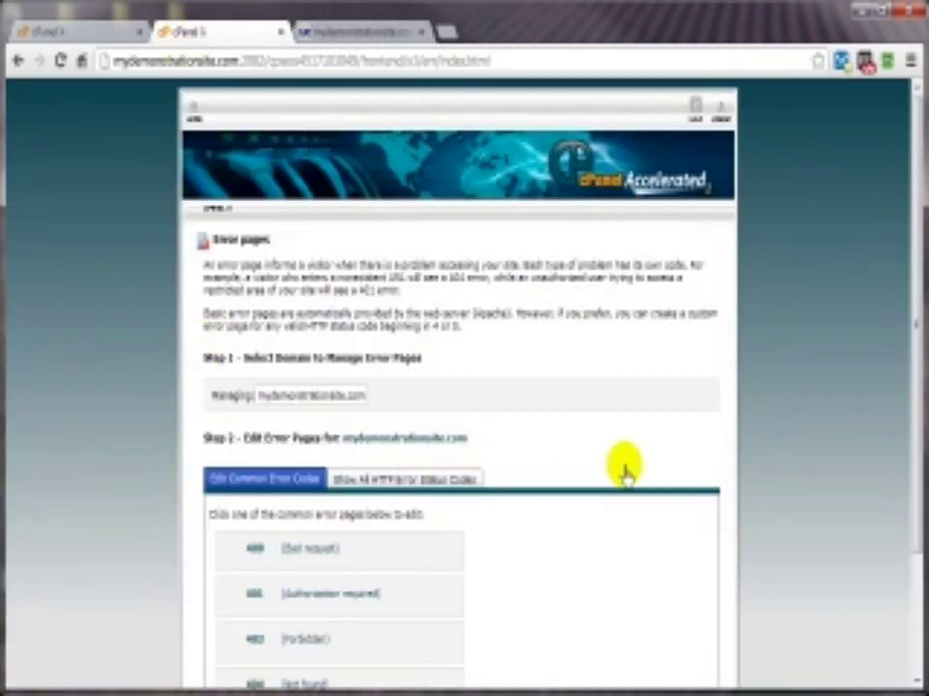
scroll(648, 406, down, 3)
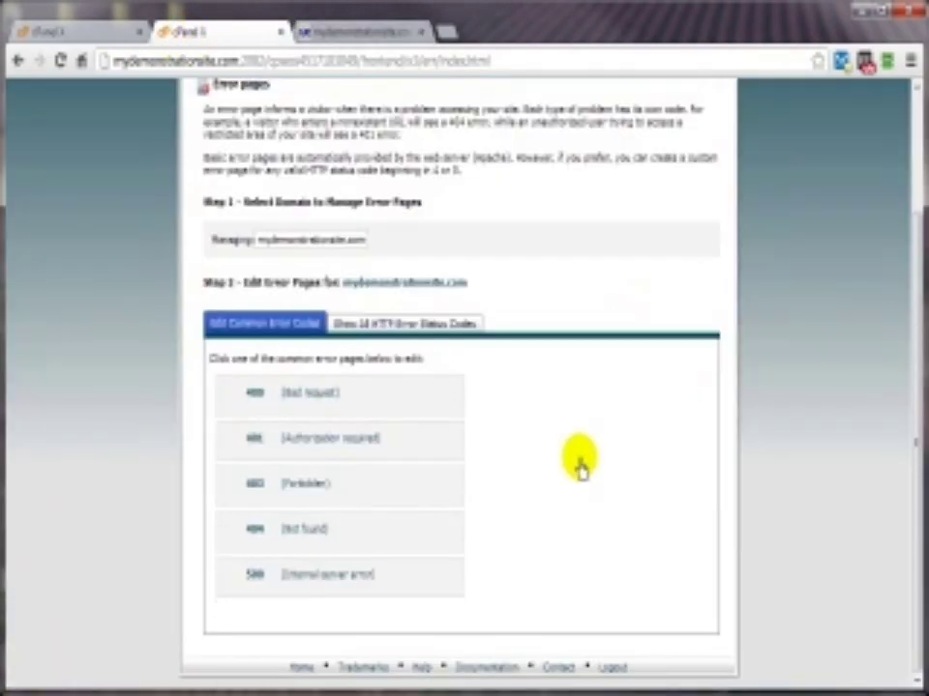
scroll(560, 377, up, 3)
scroll(552, 375, down, 3)
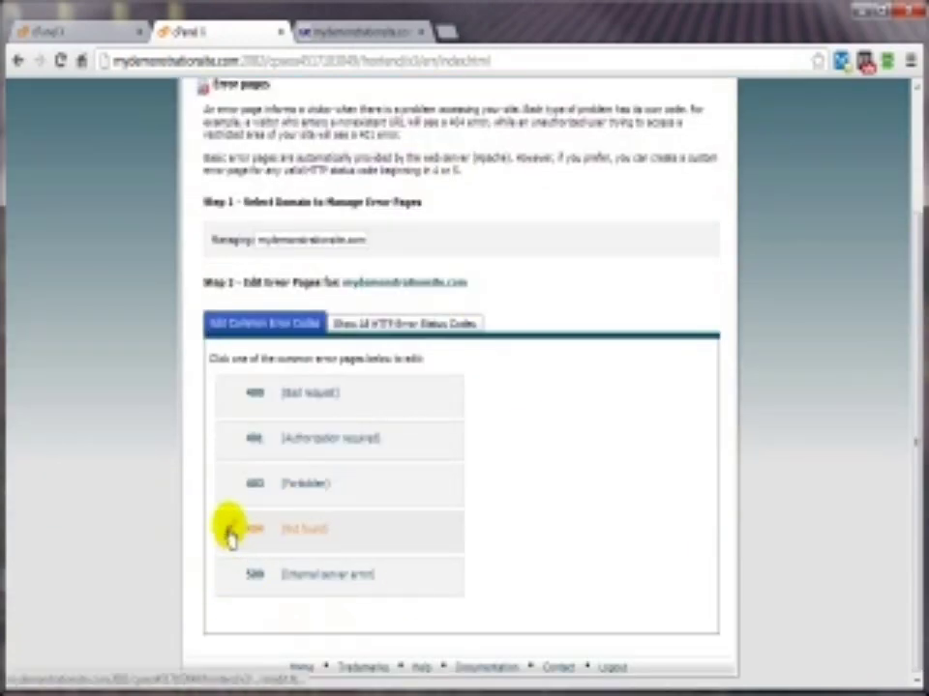
click(230, 534)
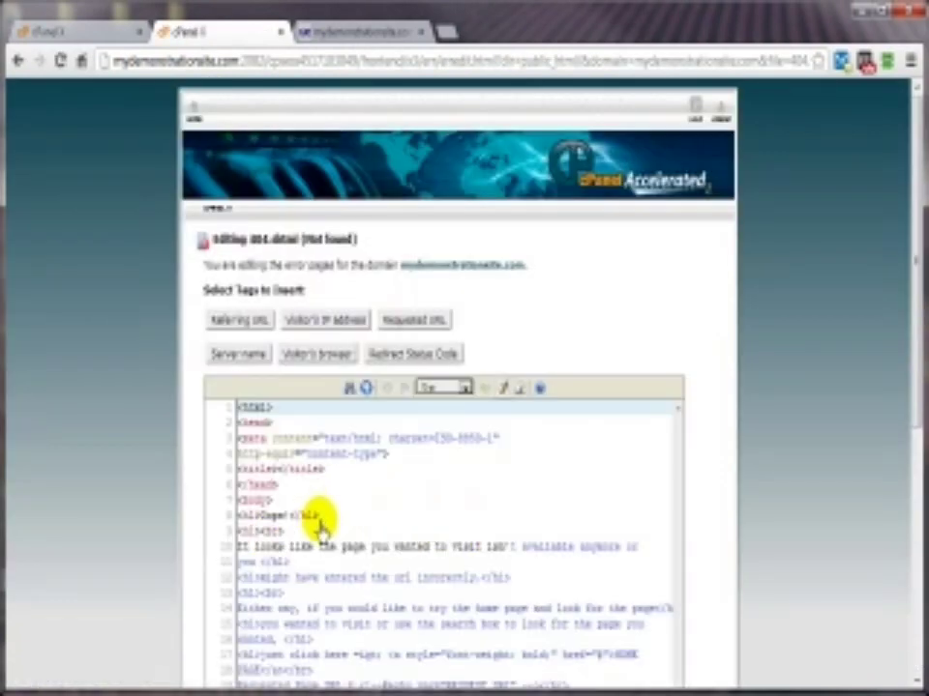
scroll(321, 524, down, 5)
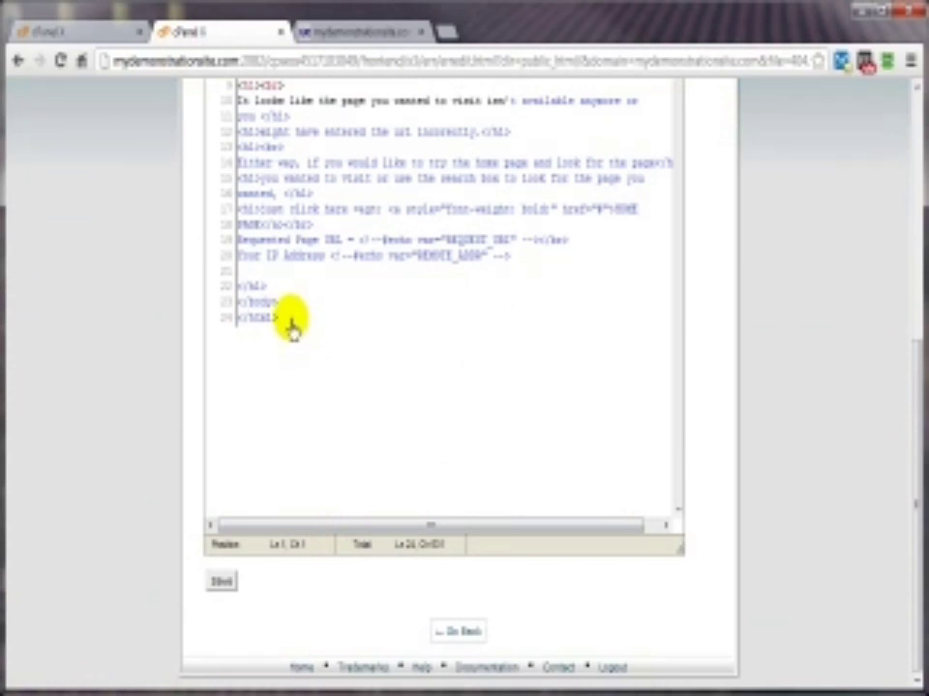
drag(290, 329, 234, 394)
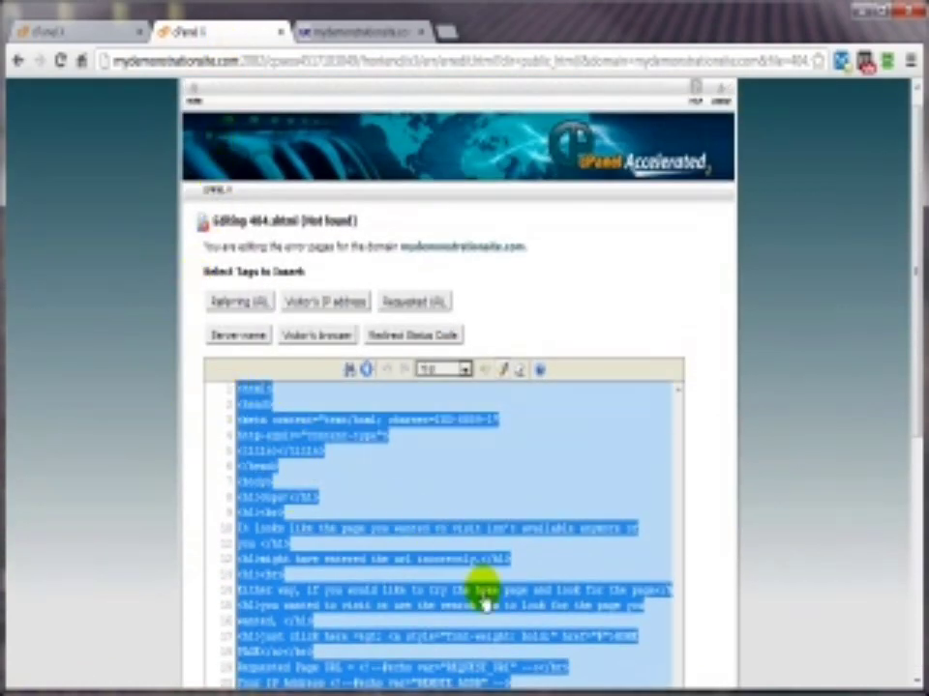
key(Delete)
Step: Save the emptied 404 page and reload the live 404 tab to check the result
scroll(517, 475, down, 4)
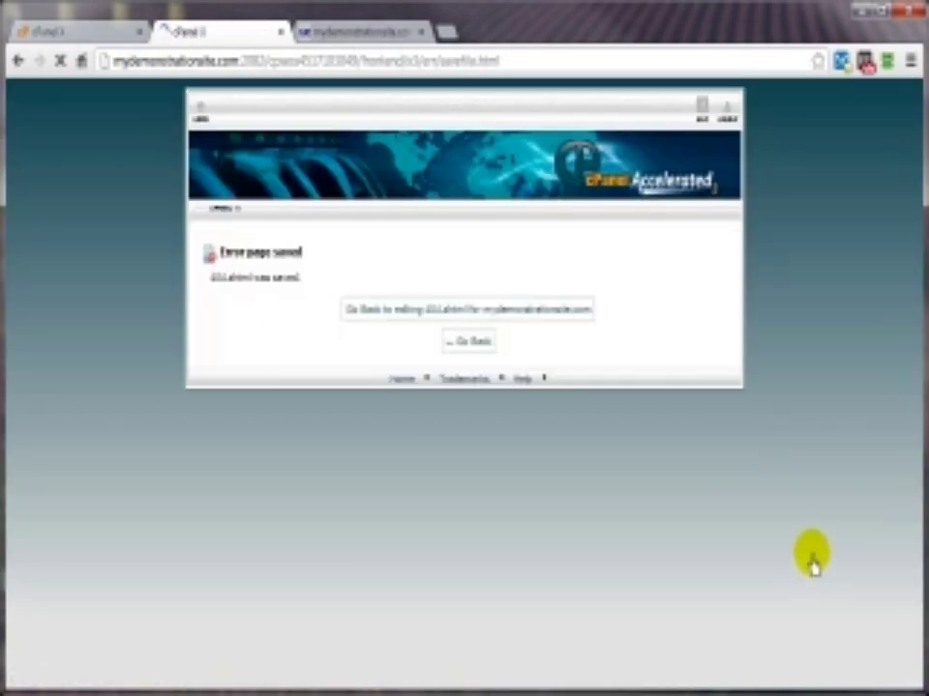
click(471, 344)
click(333, 32)
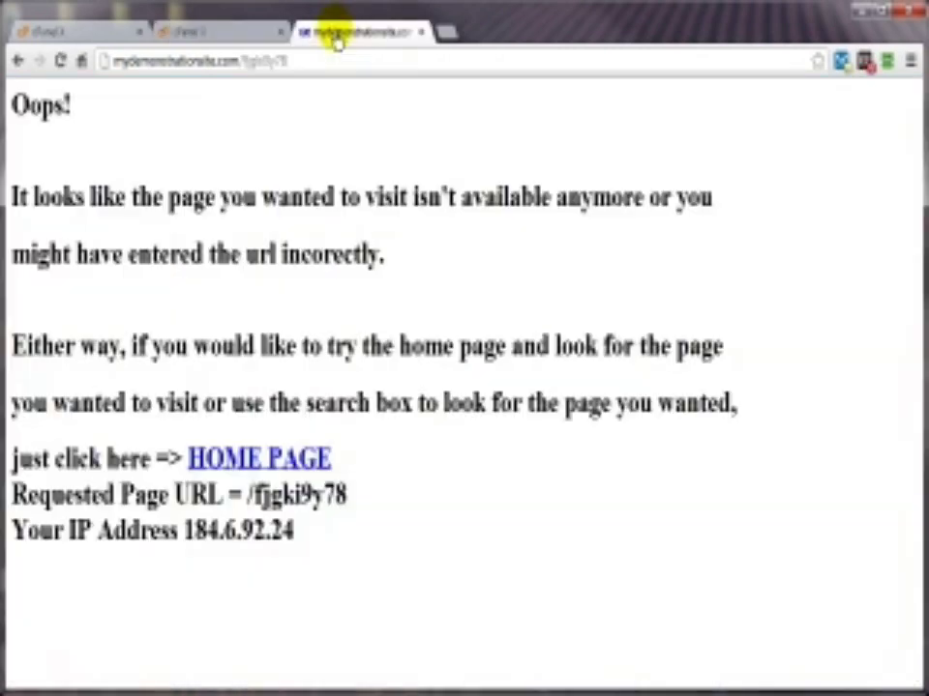
click(60, 61)
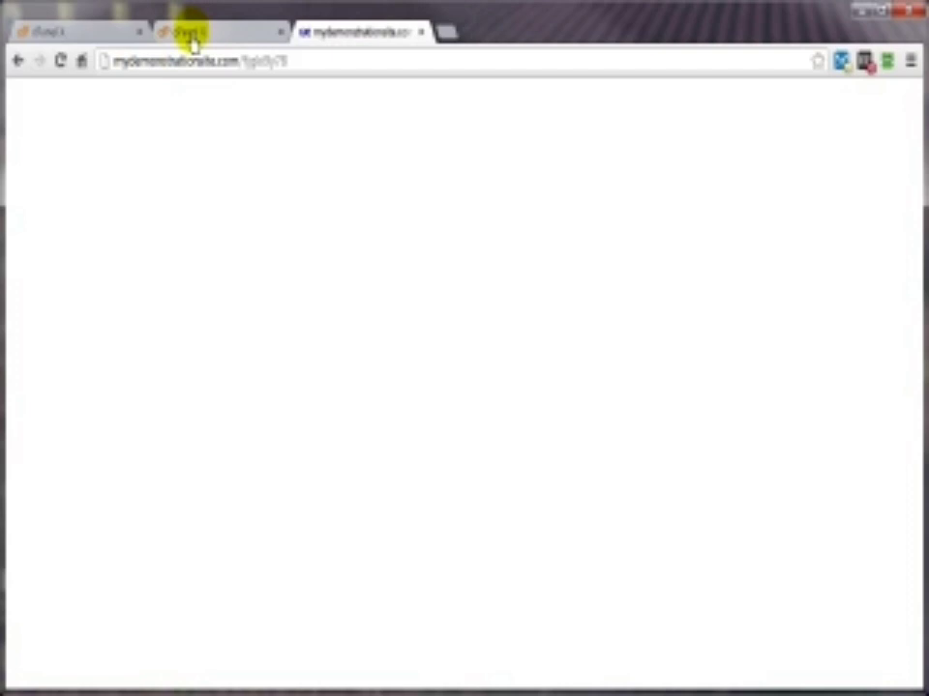
click(191, 37)
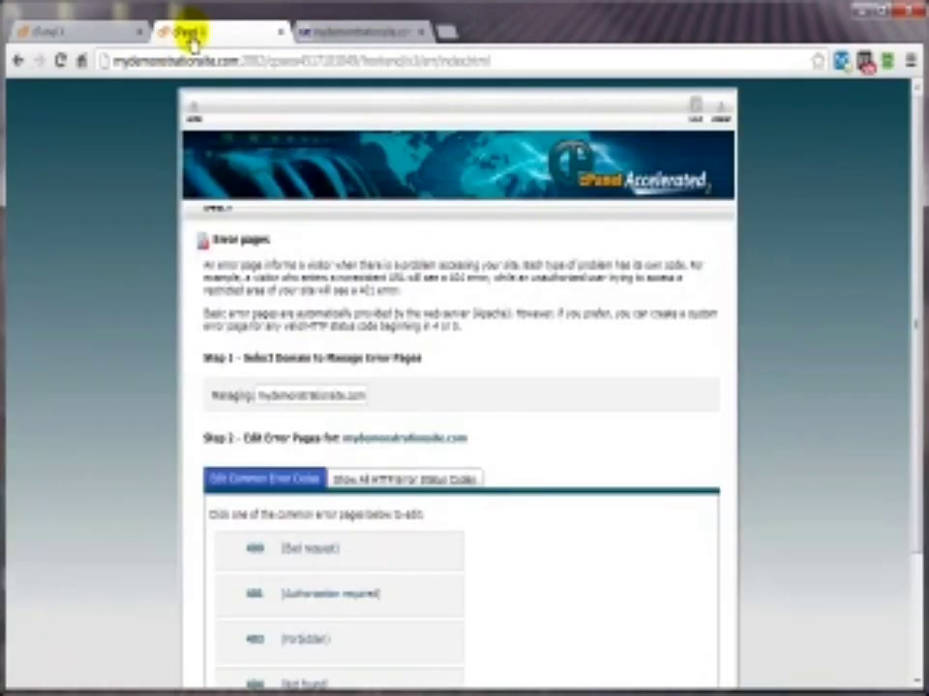
Step: Open cPanel's File Manager at the web root (public_html)
click(193, 111)
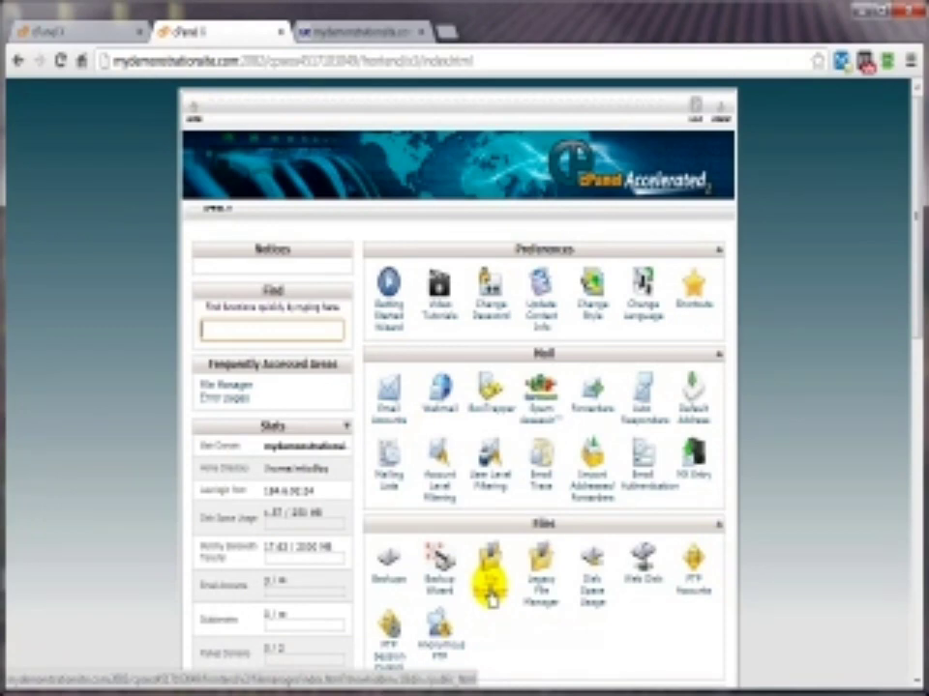
click(491, 595)
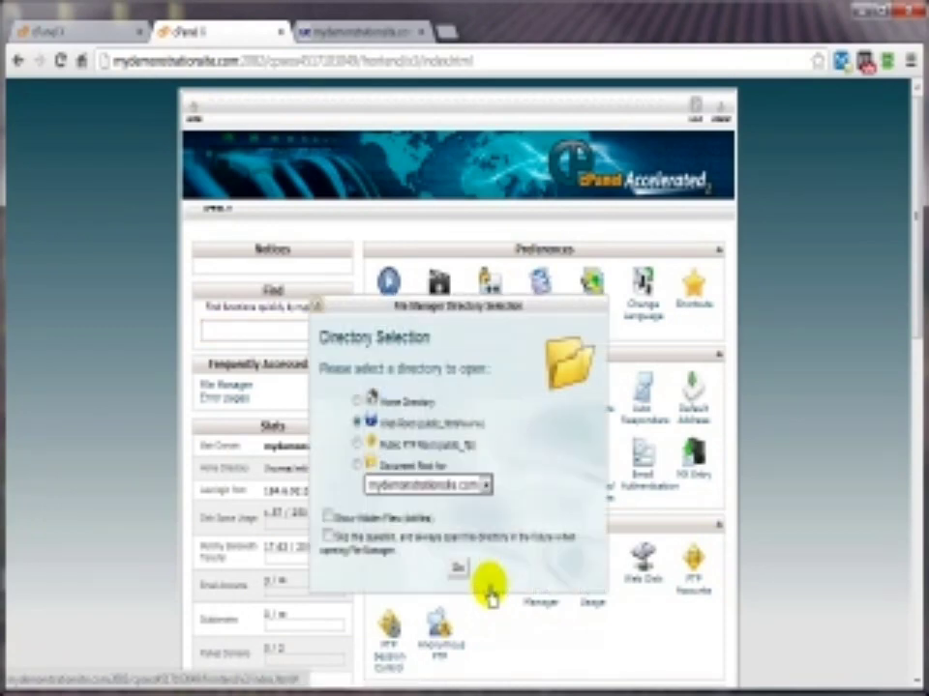
click(457, 568)
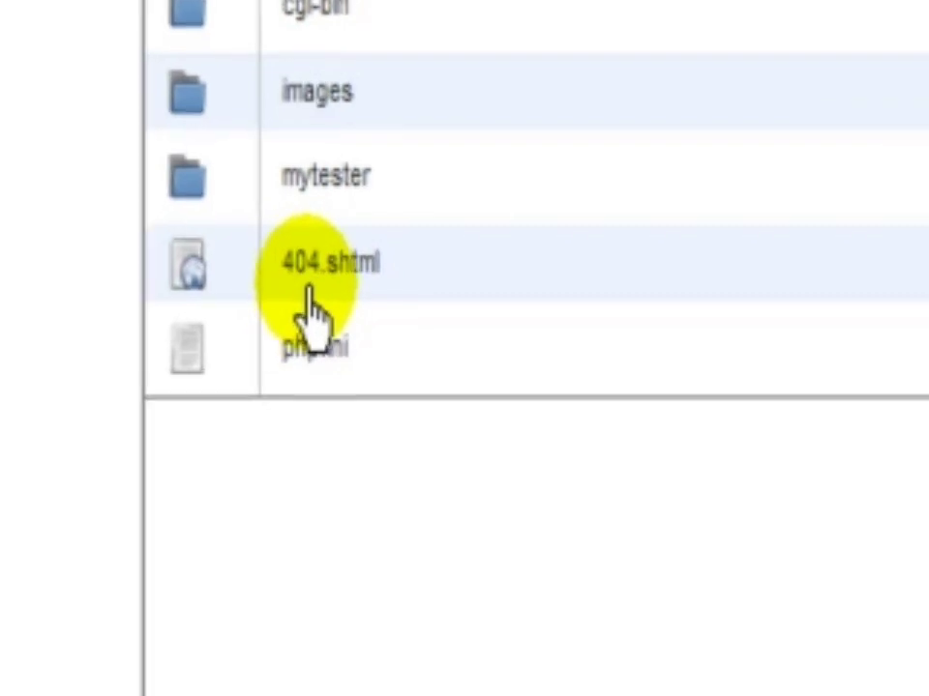
Step: Delete 404.shtml and reload the site's missing page to see the default 404 error
click(290, 259)
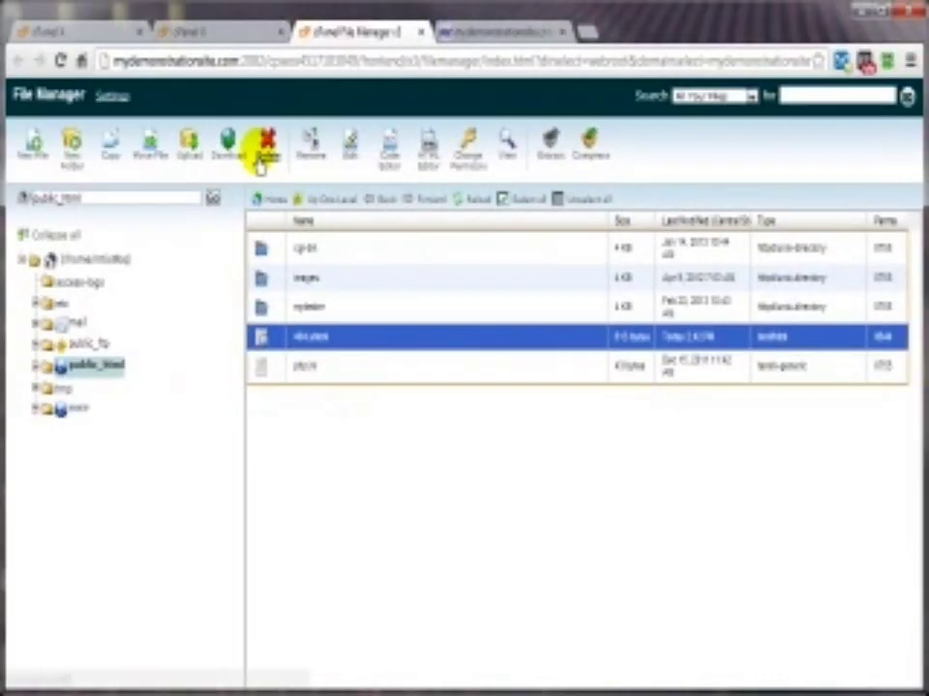
click(262, 145)
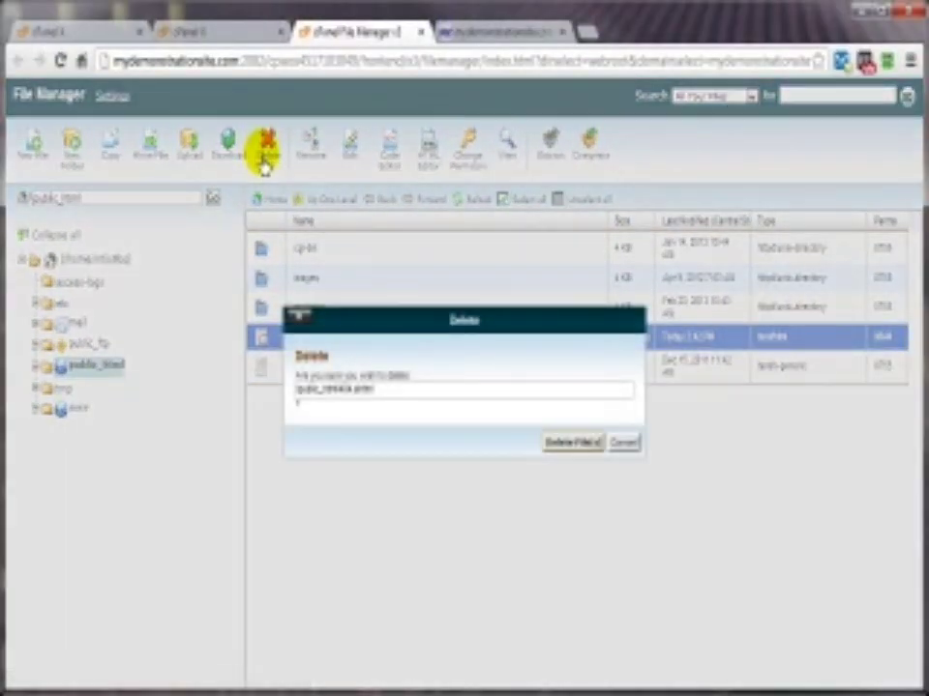
click(563, 444)
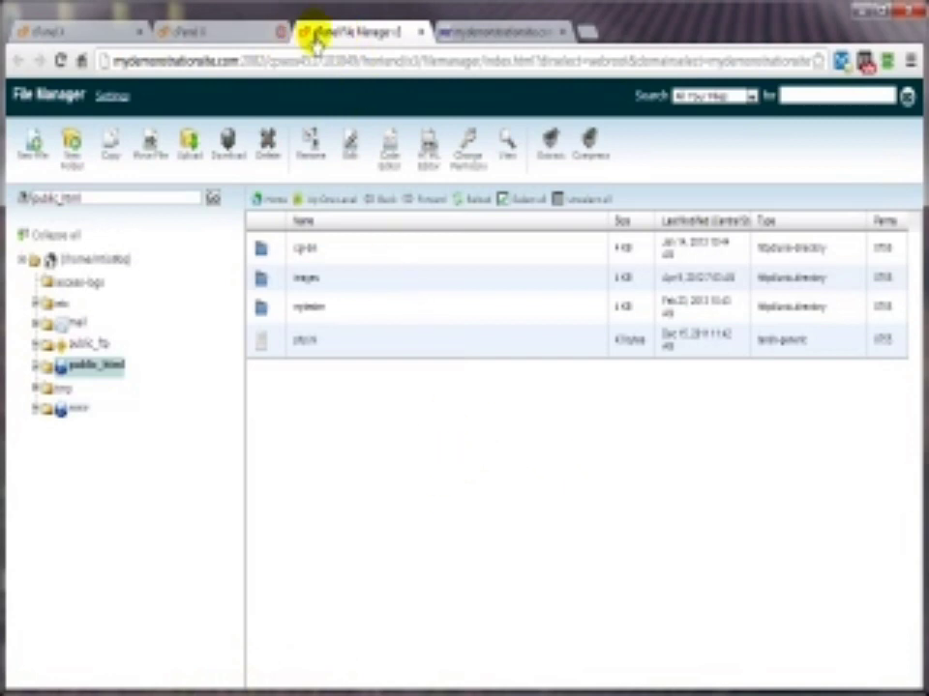
click(465, 37)
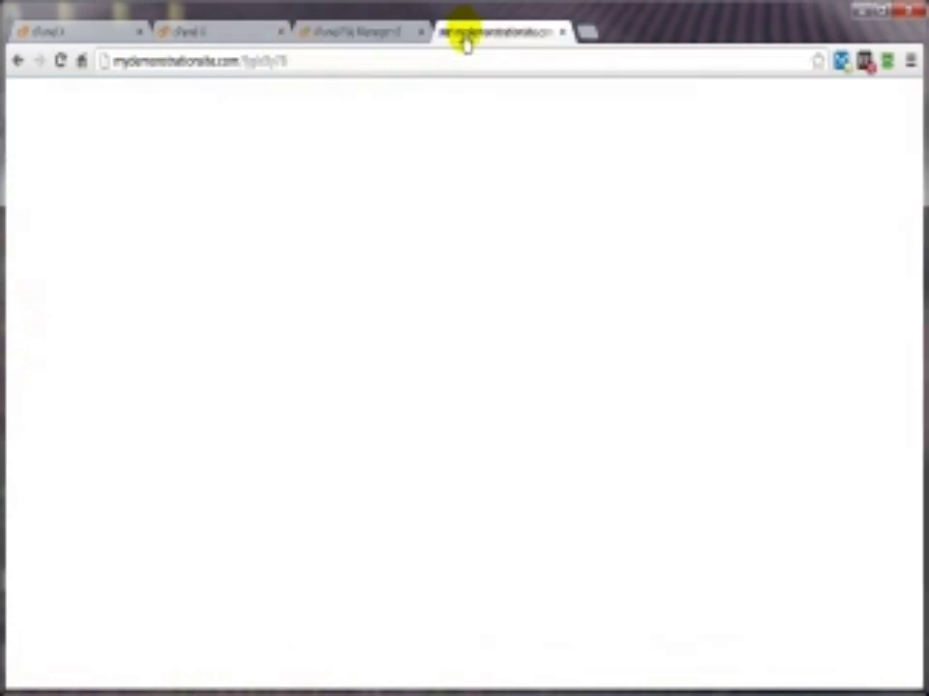
click(60, 62)
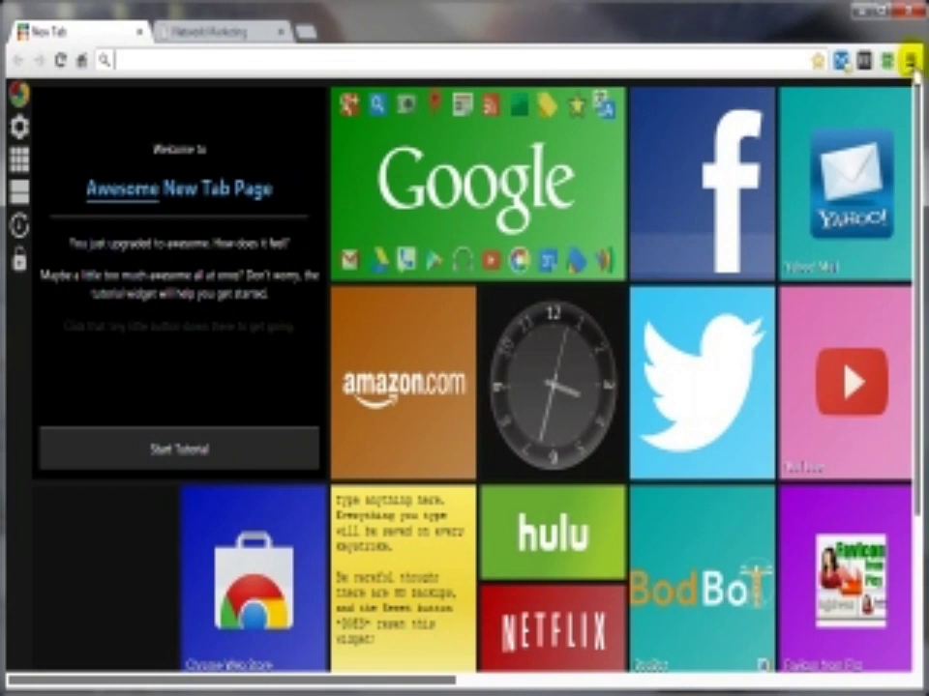
Step: Look through the Chrome bookmarks list from the browser menu, then dismiss it
click(909, 61)
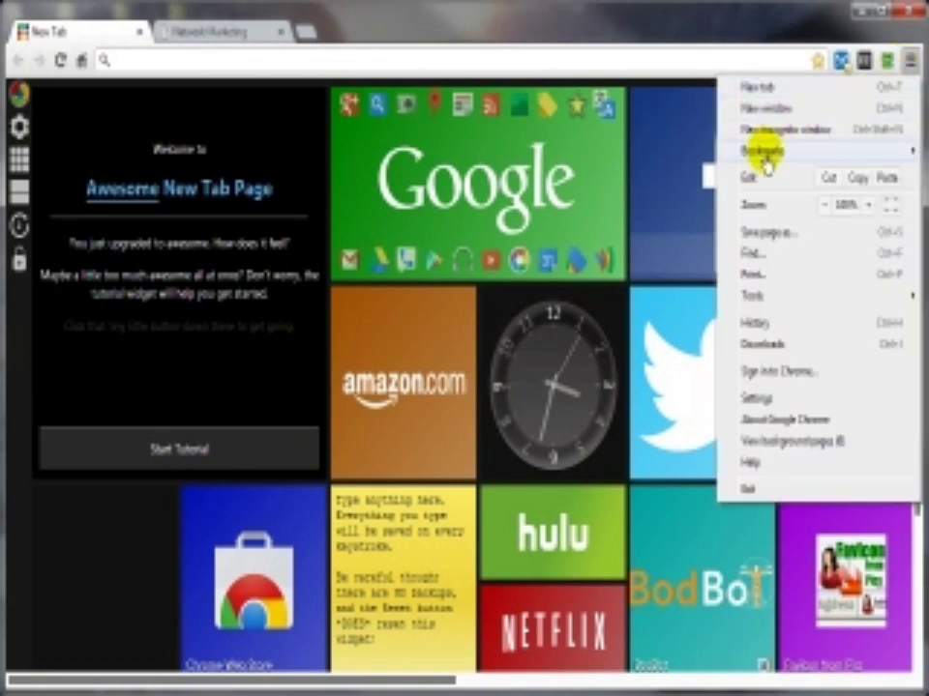
mouse_move(767, 165)
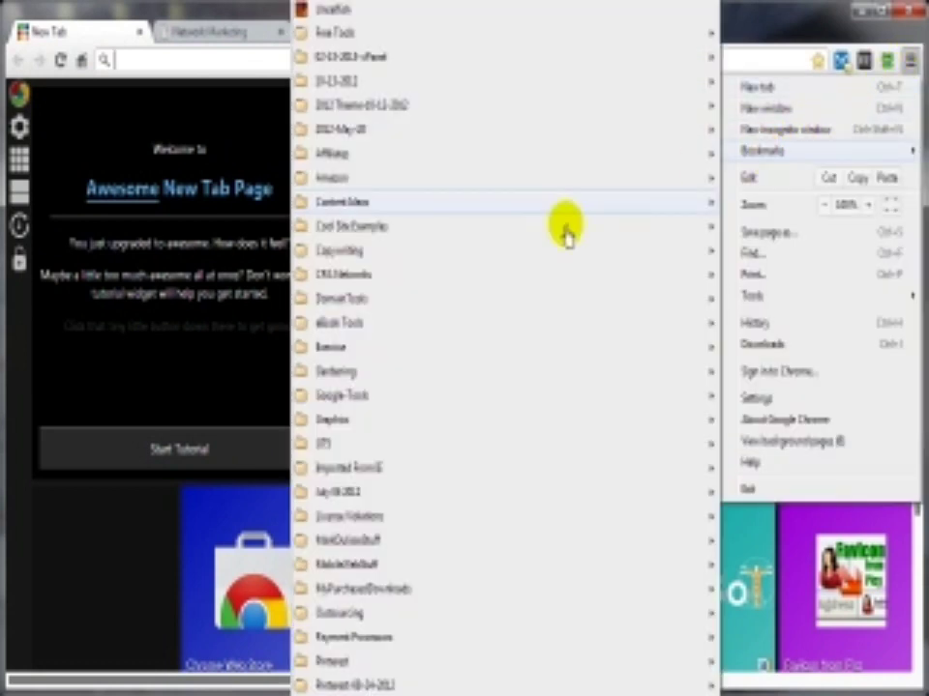
scroll(493, 450, down, 3)
scroll(445, 590, down, 5)
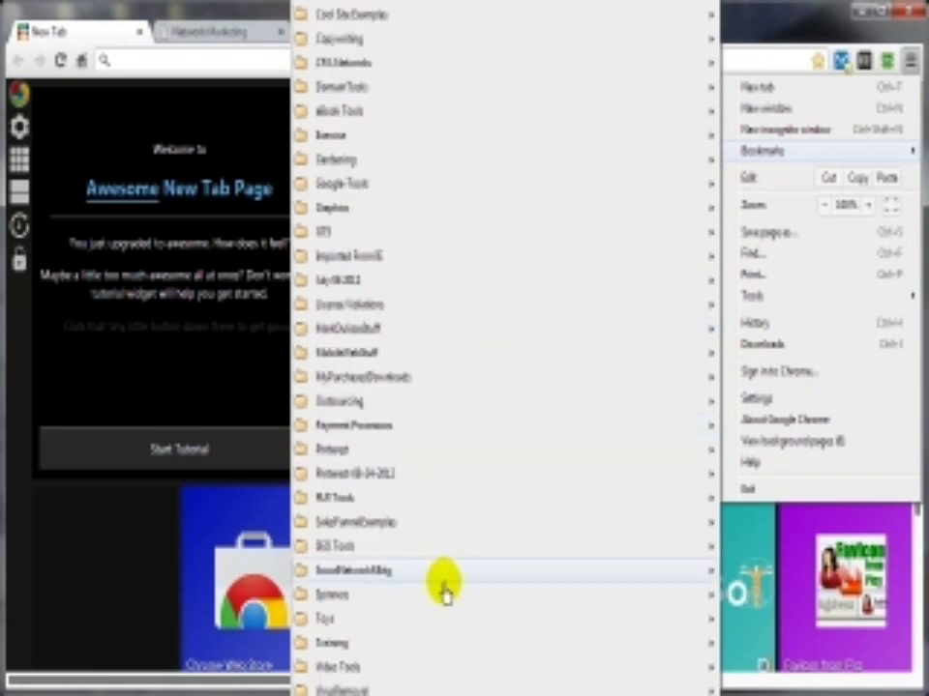
scroll(445, 592, down, 8)
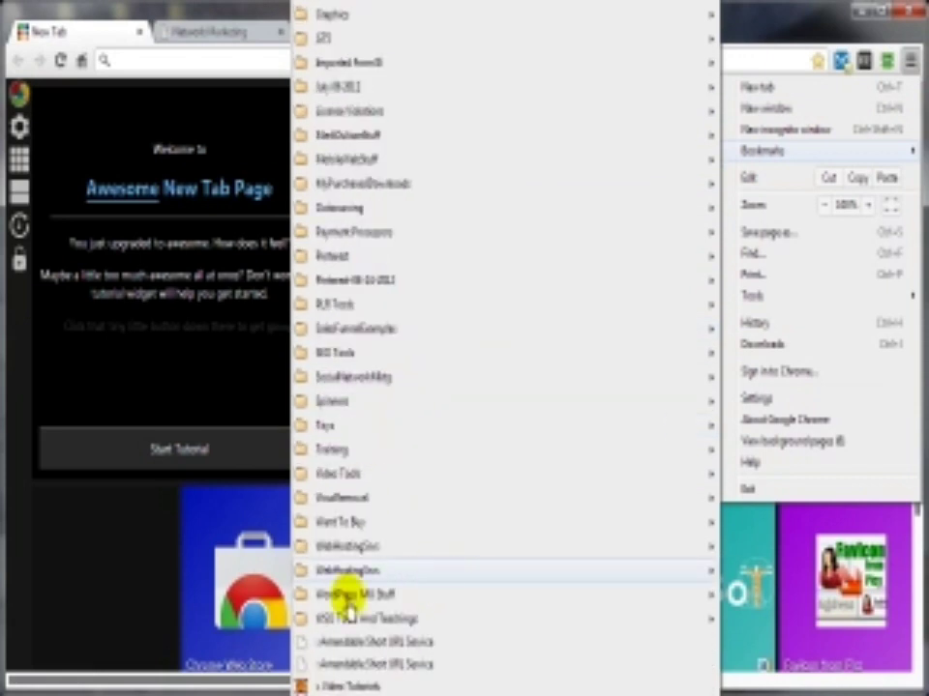
scroll(348, 595, down, 13)
scroll(301, 383, down, 11)
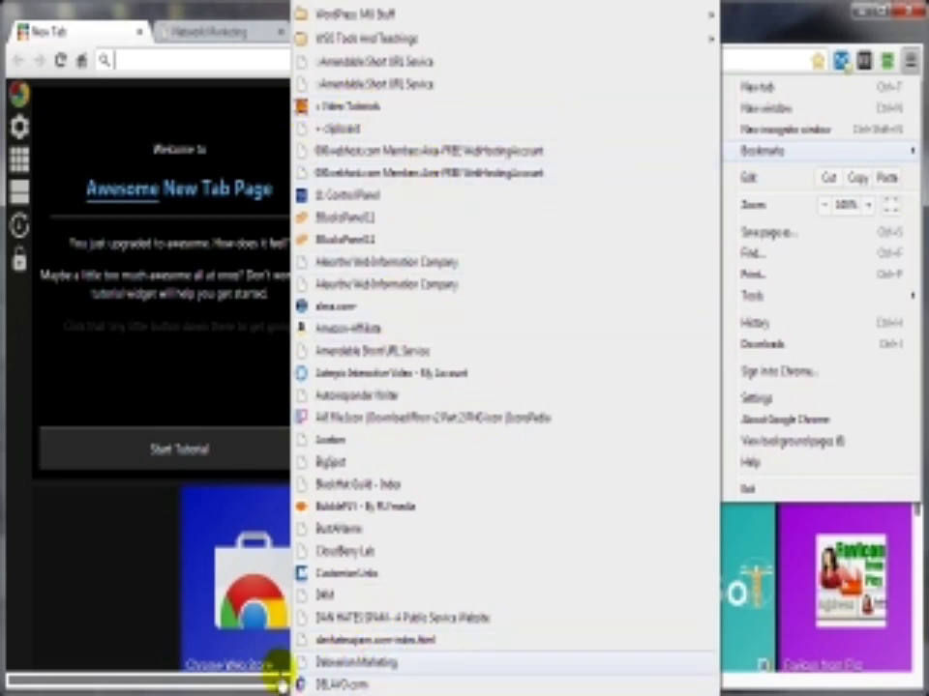
click(111, 624)
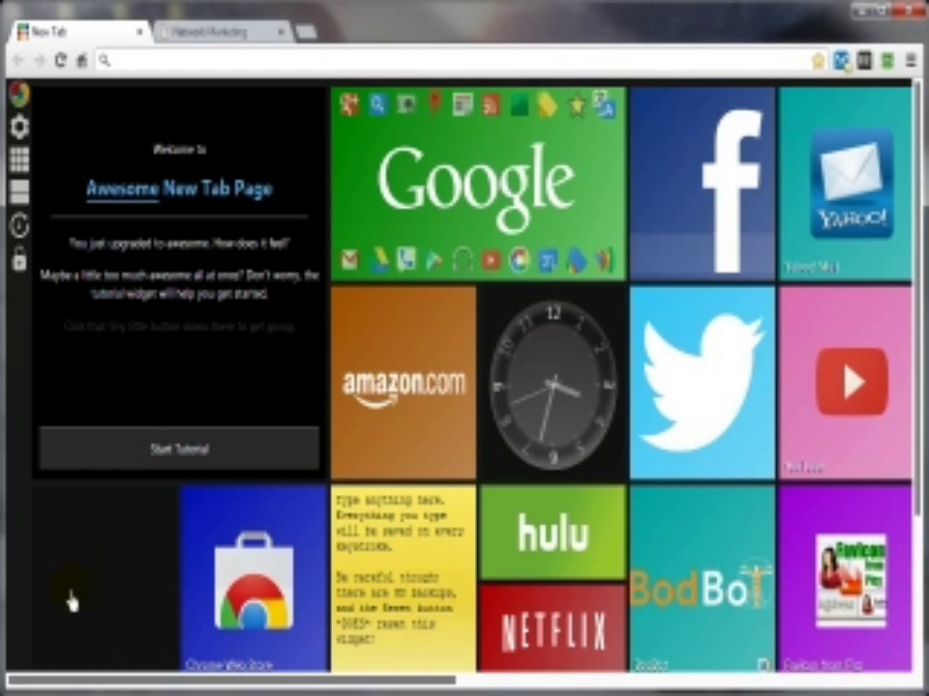
Step: Visit the Network Marketing tab, then open the Favicon from Pics tile from the New Tab page
click(182, 33)
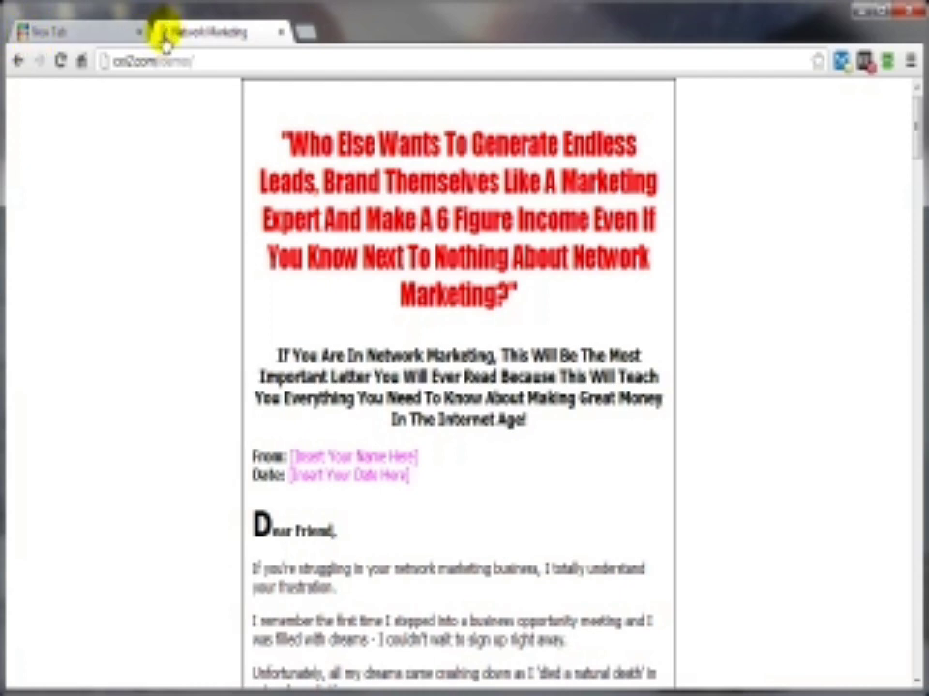
click(94, 39)
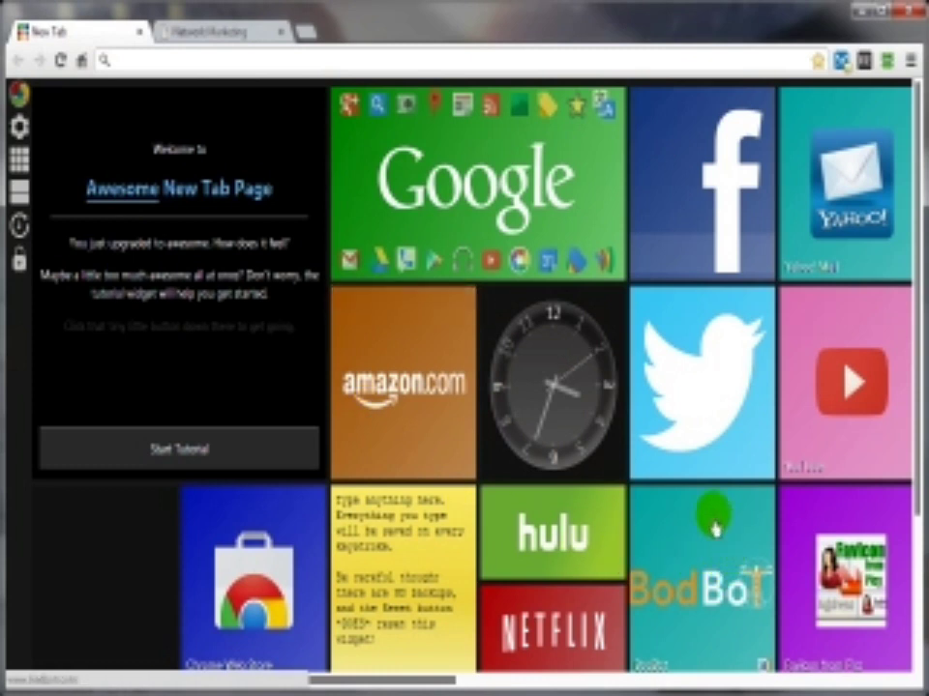
click(830, 616)
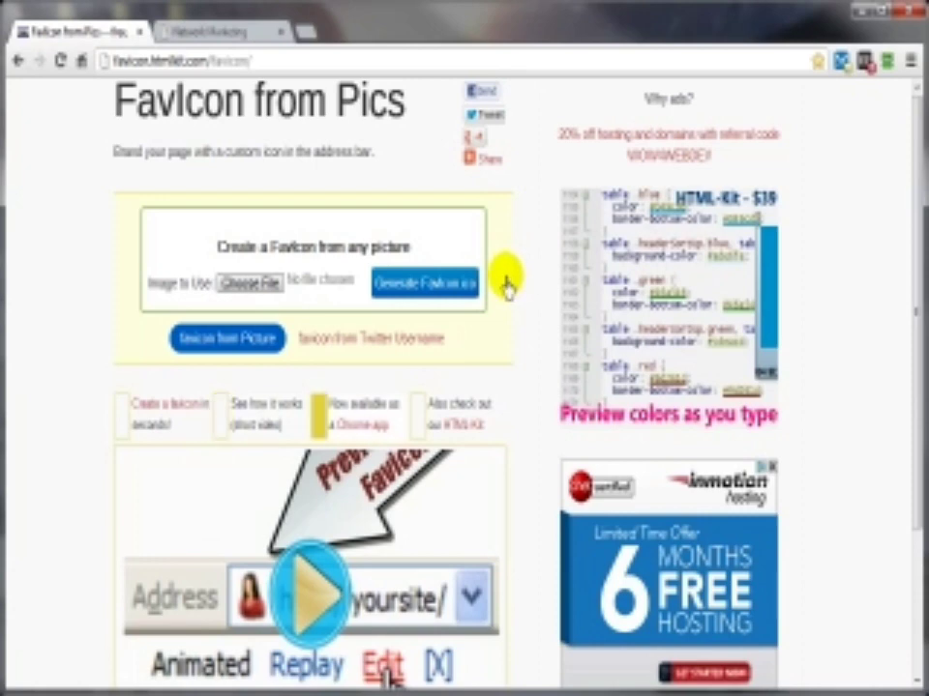
Step: Upload cpanel.jpg from Desktop > Working and generate a favicon.ico from it
click(239, 290)
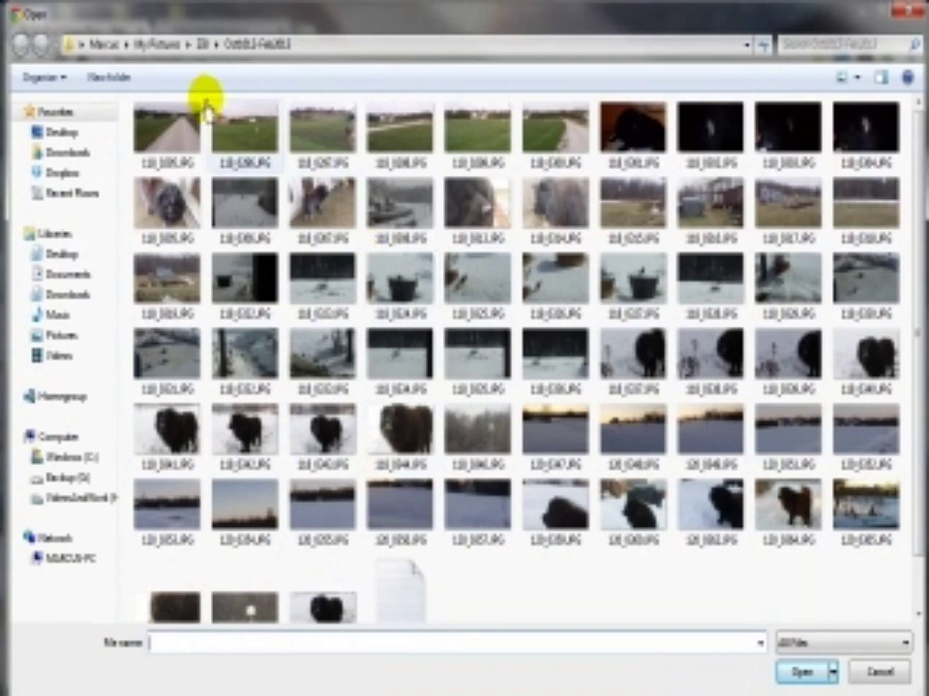
click(60, 131)
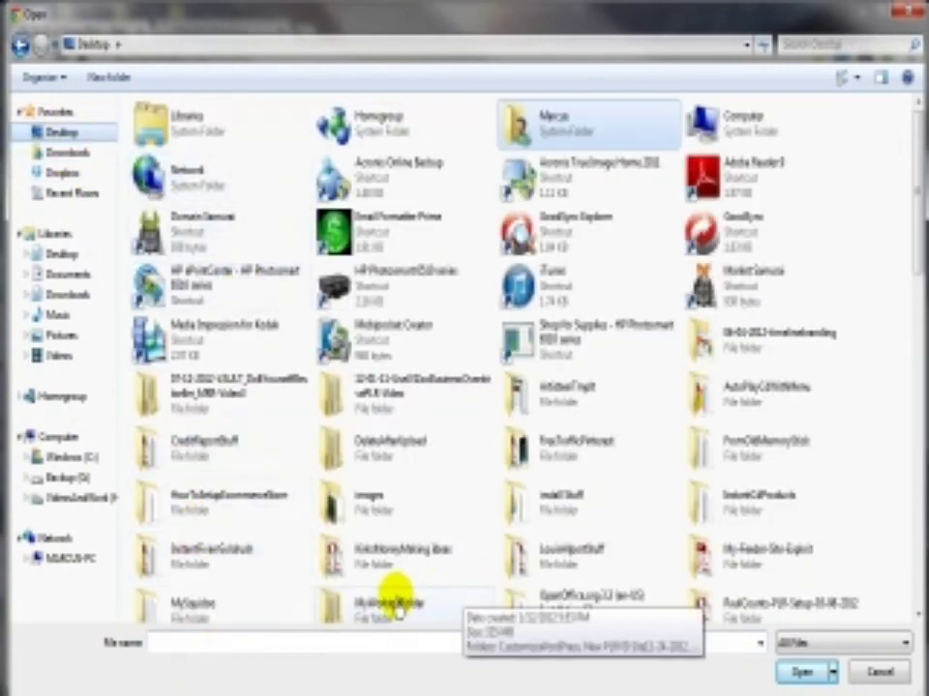
scroll(400, 607, down, 5)
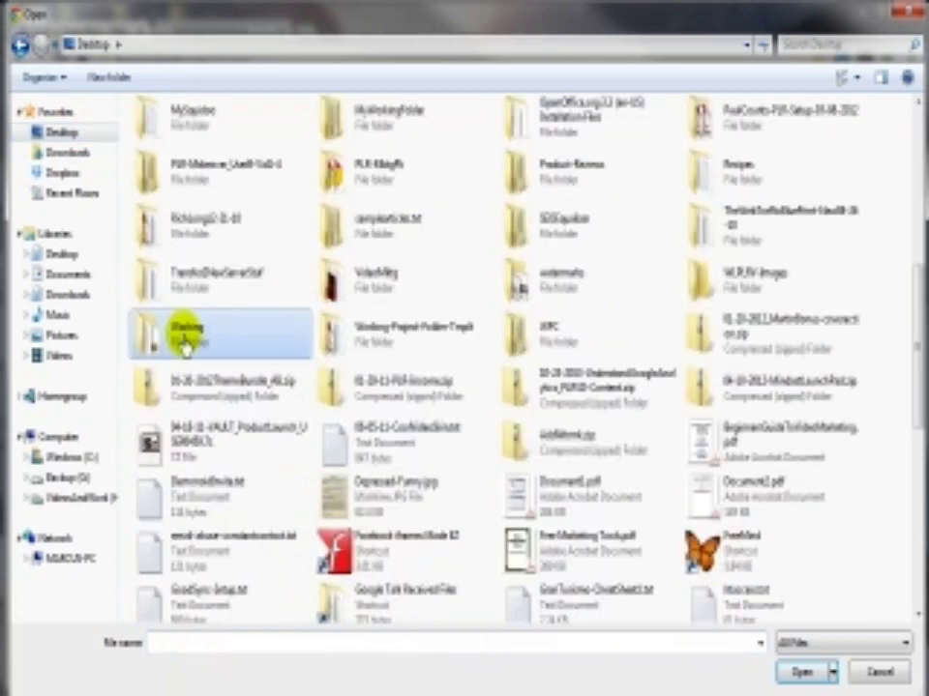
double_click(168, 333)
double_click(162, 173)
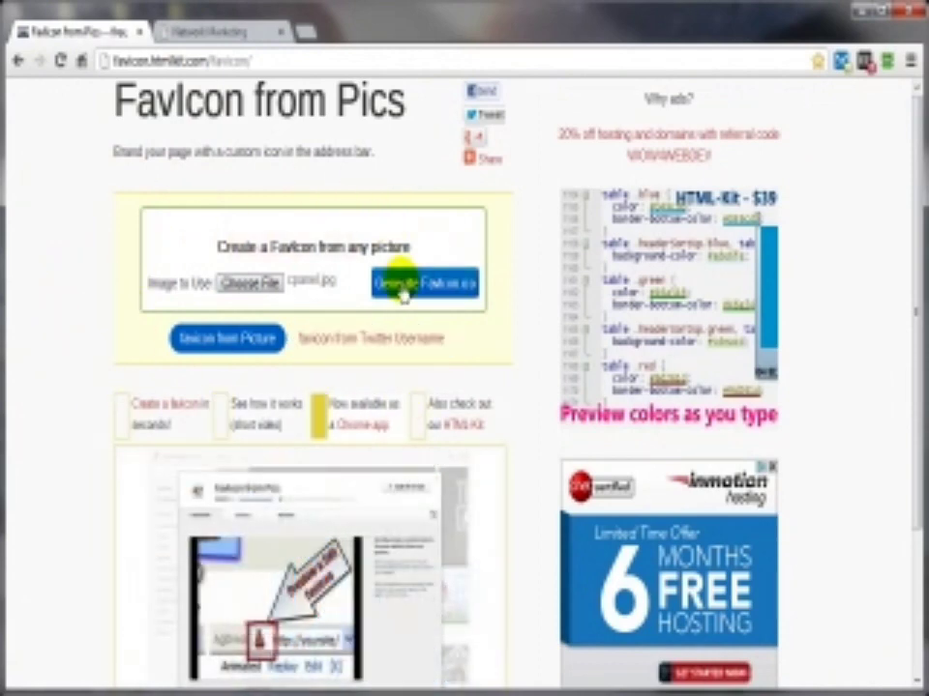
click(421, 290)
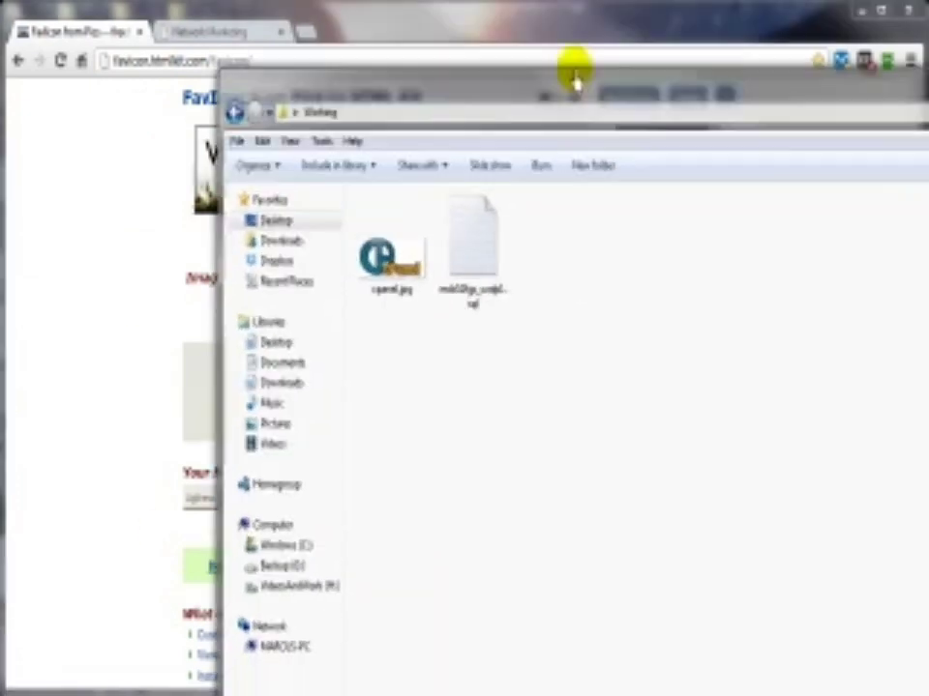
Step: Drag cpanel.jpg from the Working folder onto the favicon page and scroll to the download link
drag(572, 79, 423, 27)
click(184, 185)
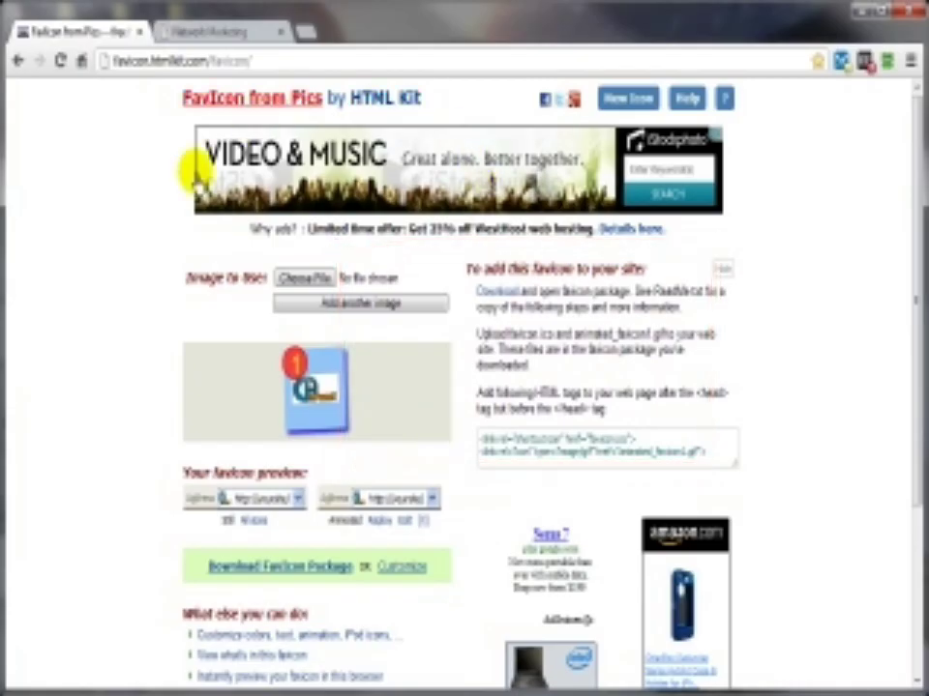
mouse_move(201, 165)
mouse_down()
mouse_move(337, 363)
mouse_move(311, 404)
mouse_move(339, 481)
mouse_up()
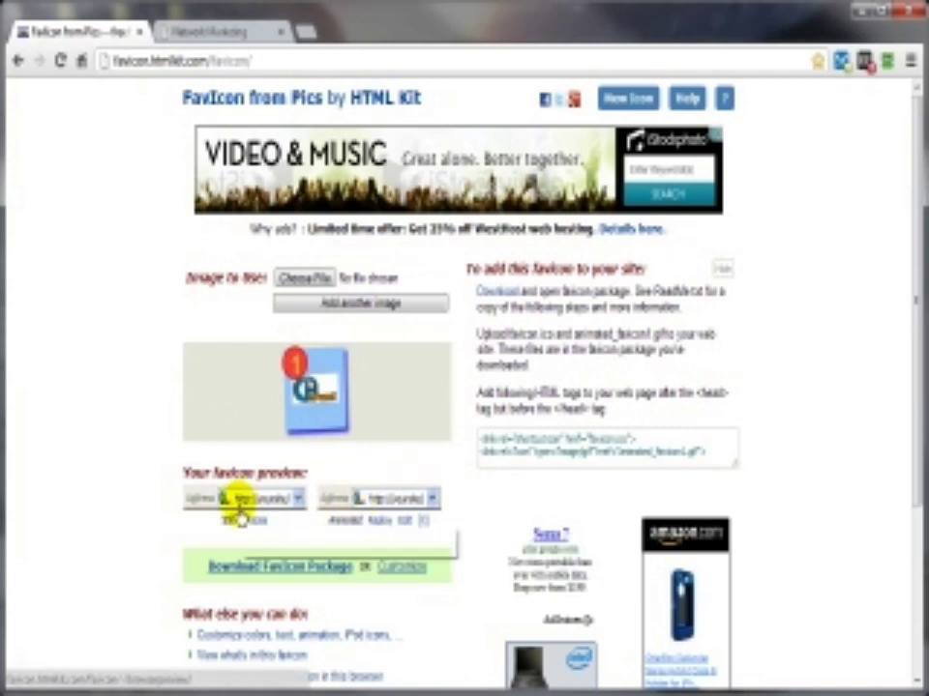
scroll(165, 549, down, 3)
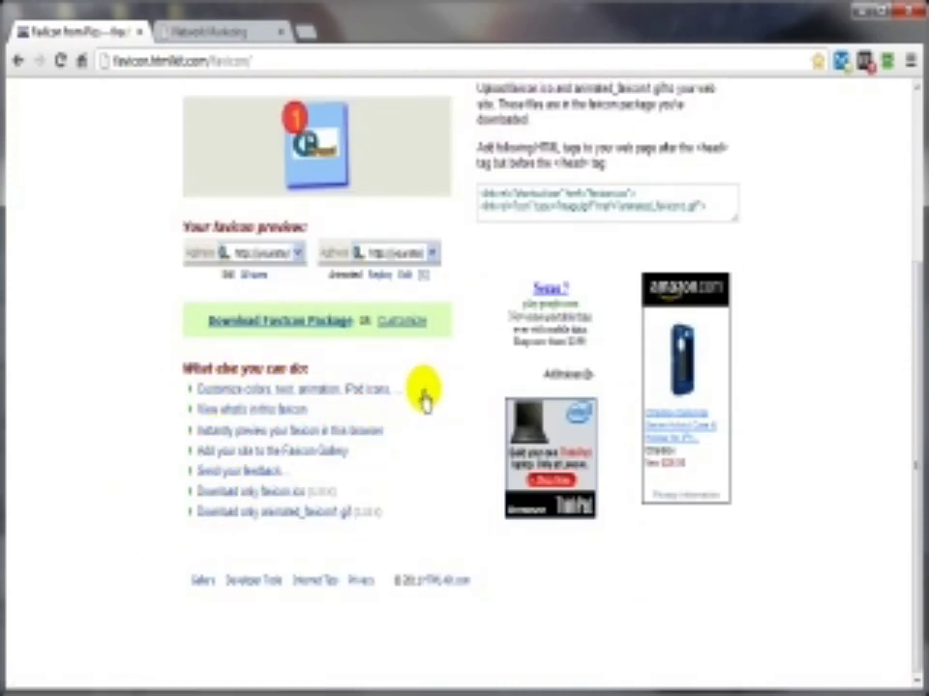
Step: Download and save the favicon package favicon_153514.zip
click(240, 324)
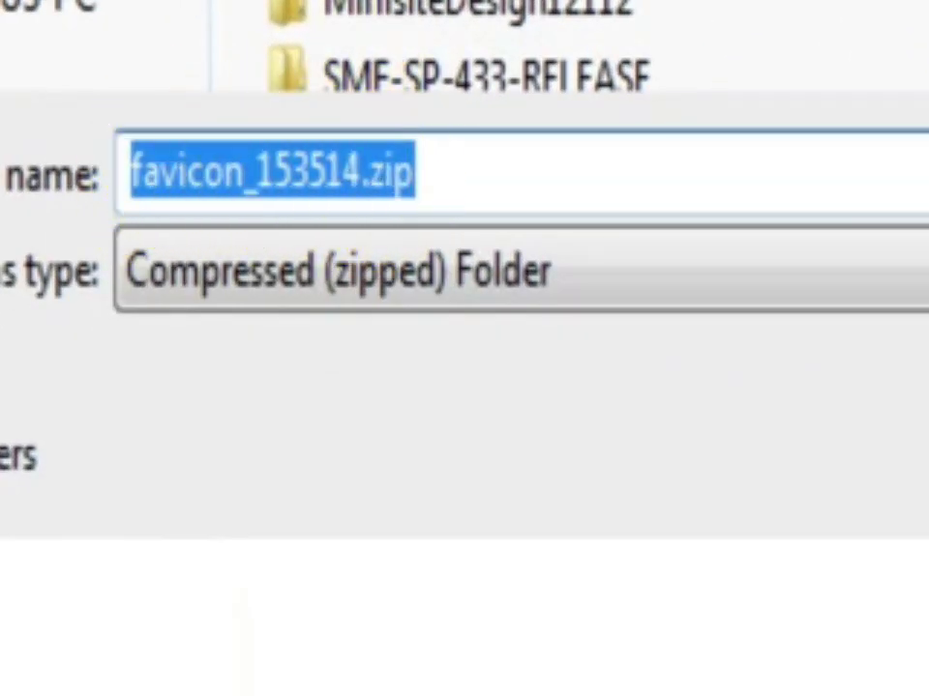
click(58, 2)
click(924, 455)
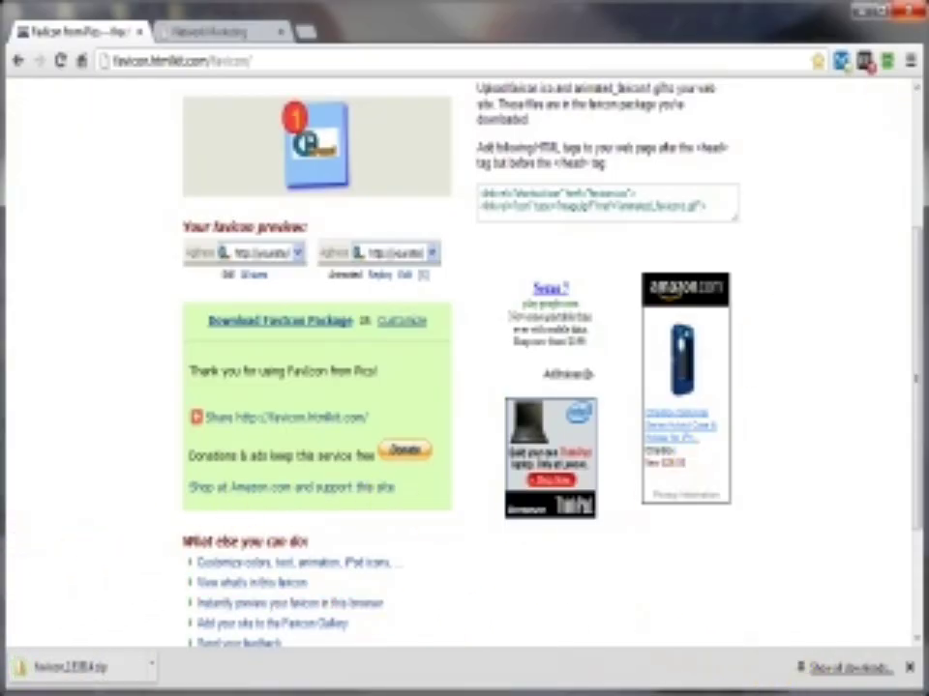
click(306, 695)
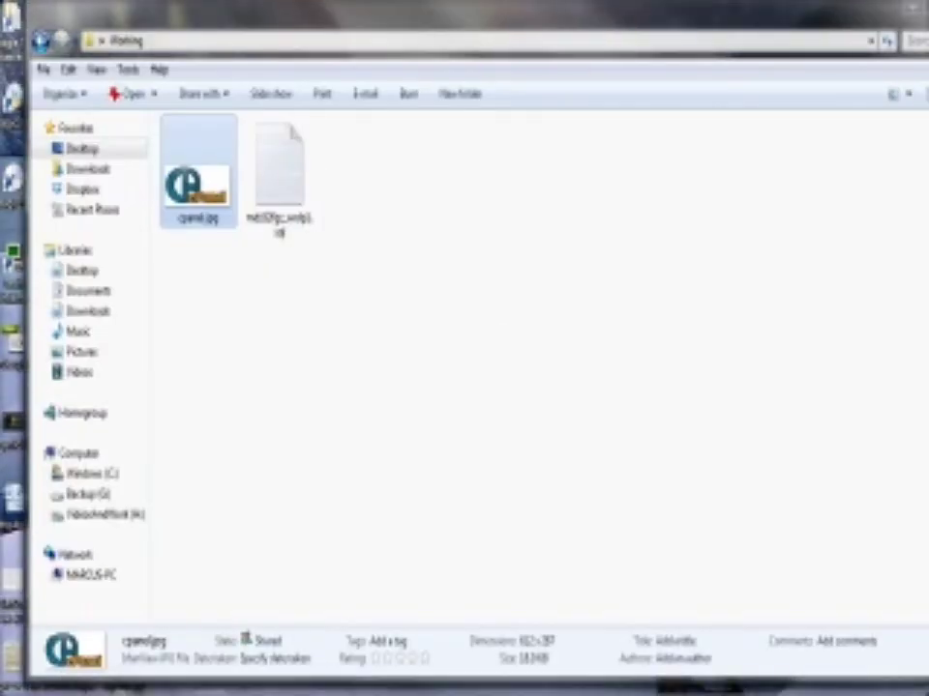
Step: Extract favicon_153514.zip with 7-Zip into its own folder and open the ReadMe inside
click(462, 692)
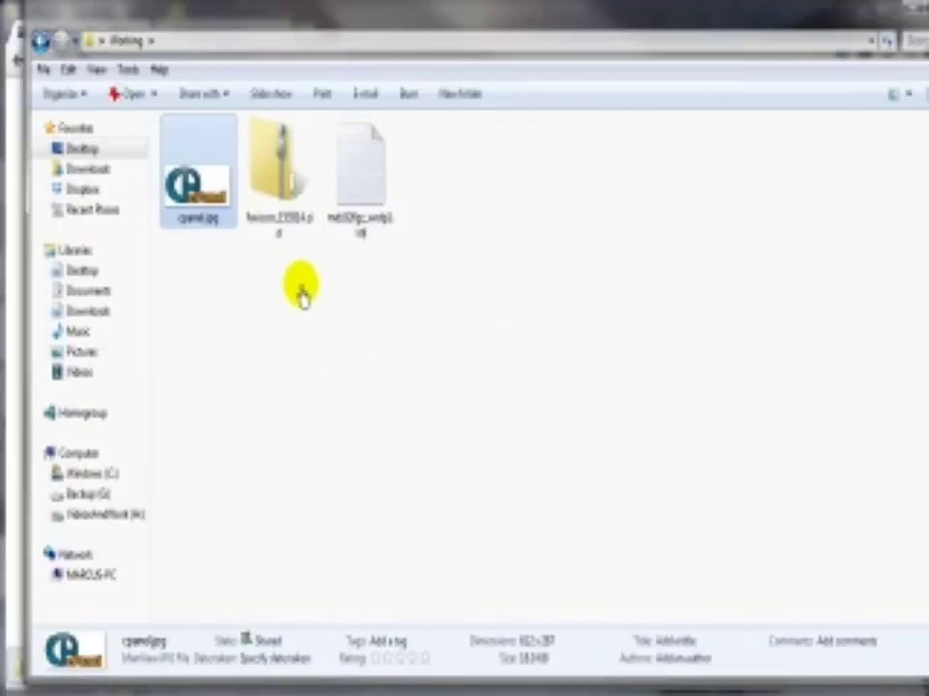
click(284, 174)
right_click(284, 174)
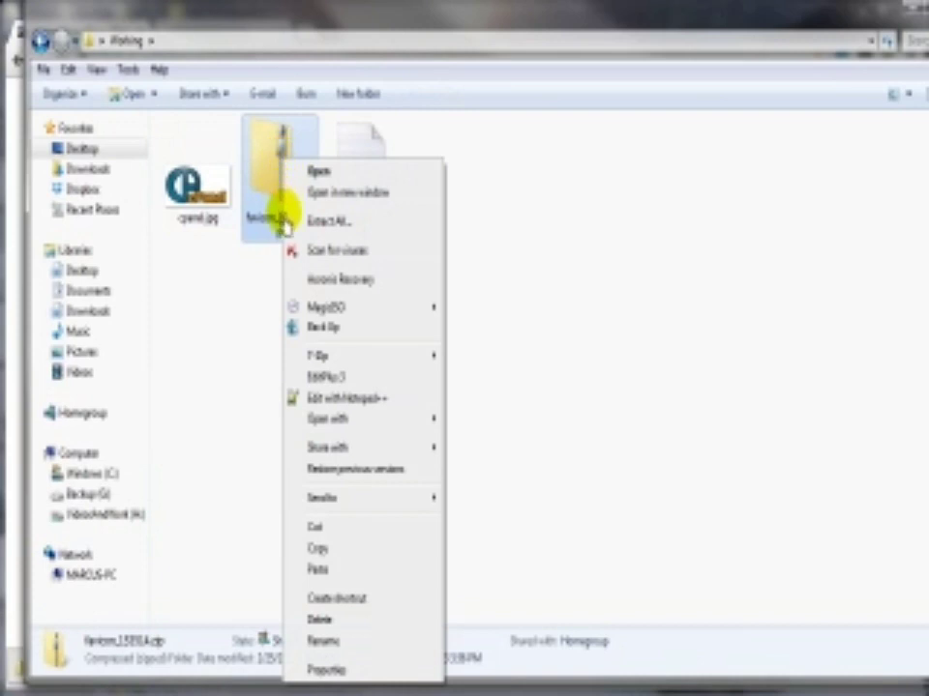
mouse_move(377, 363)
click(502, 421)
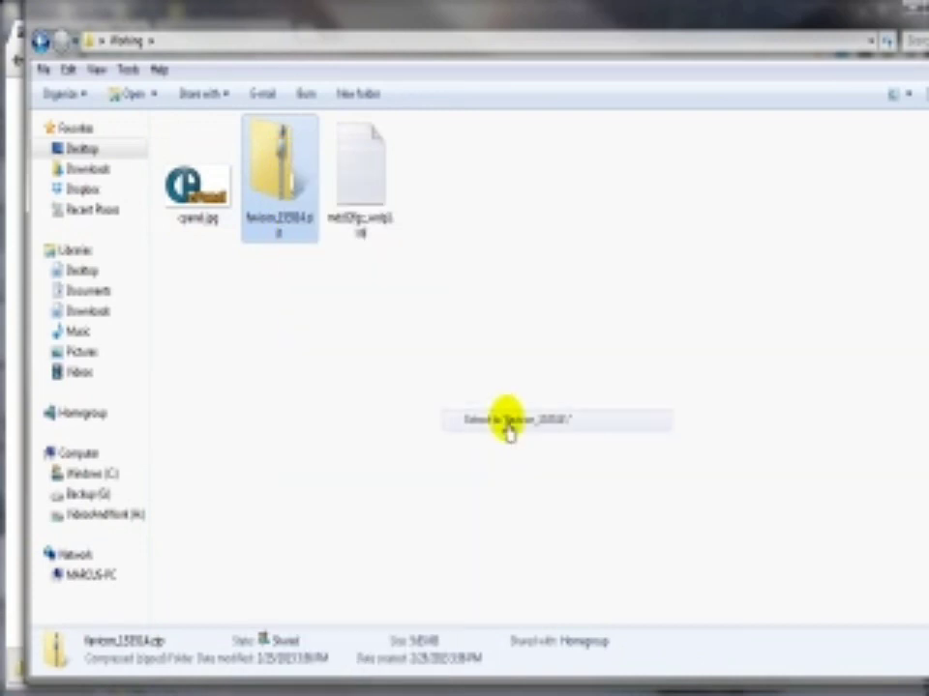
double_click(195, 218)
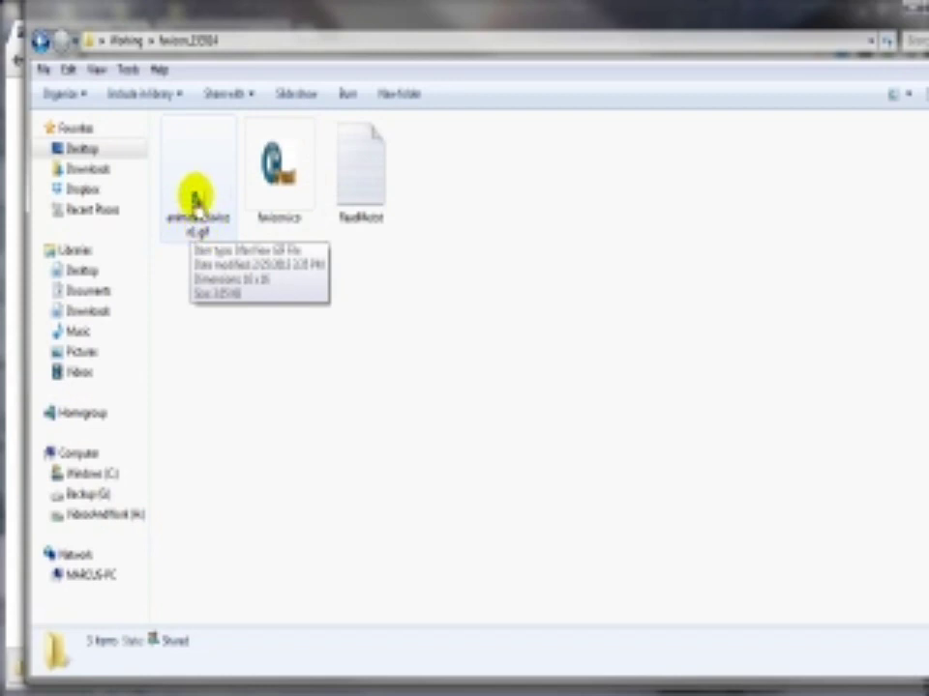
double_click(368, 189)
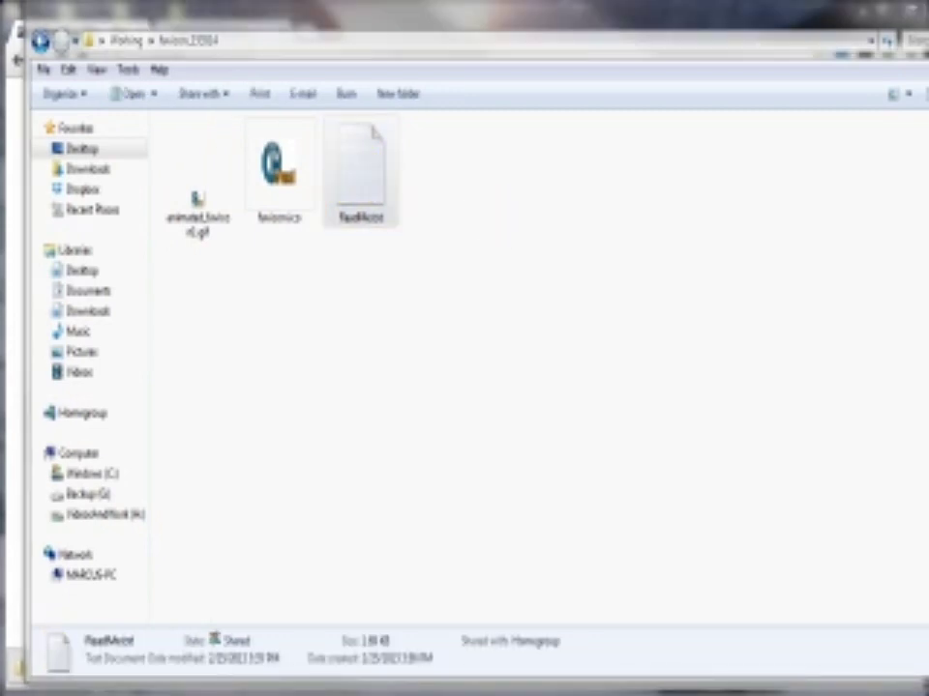
Step: Copy the favicon.ico <link rel="shortcut icon"> line from the ReadMe
drag(926, 89, 365, 68)
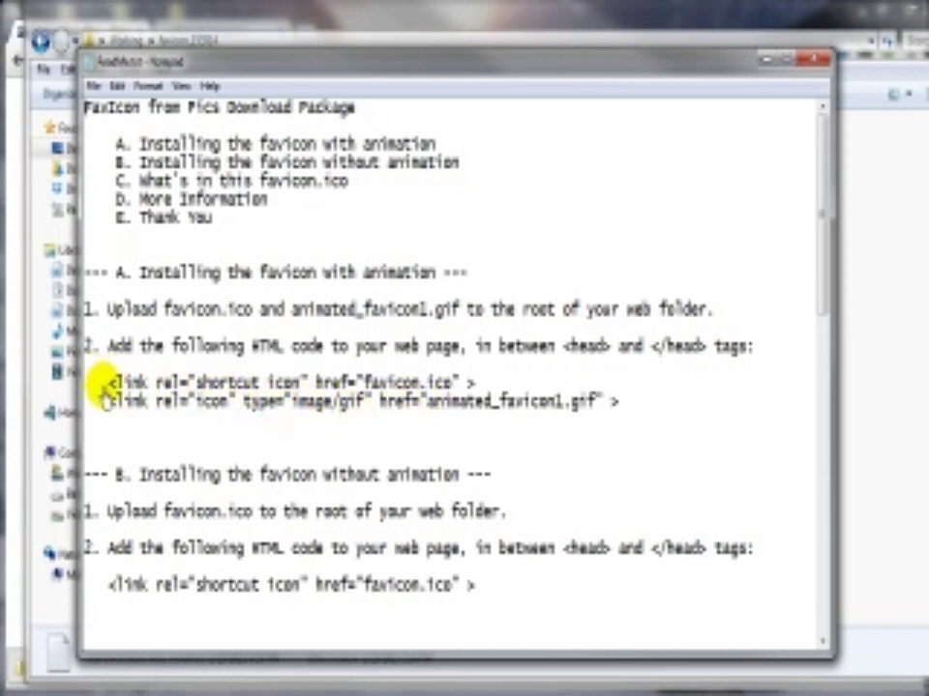
drag(114, 382, 465, 383)
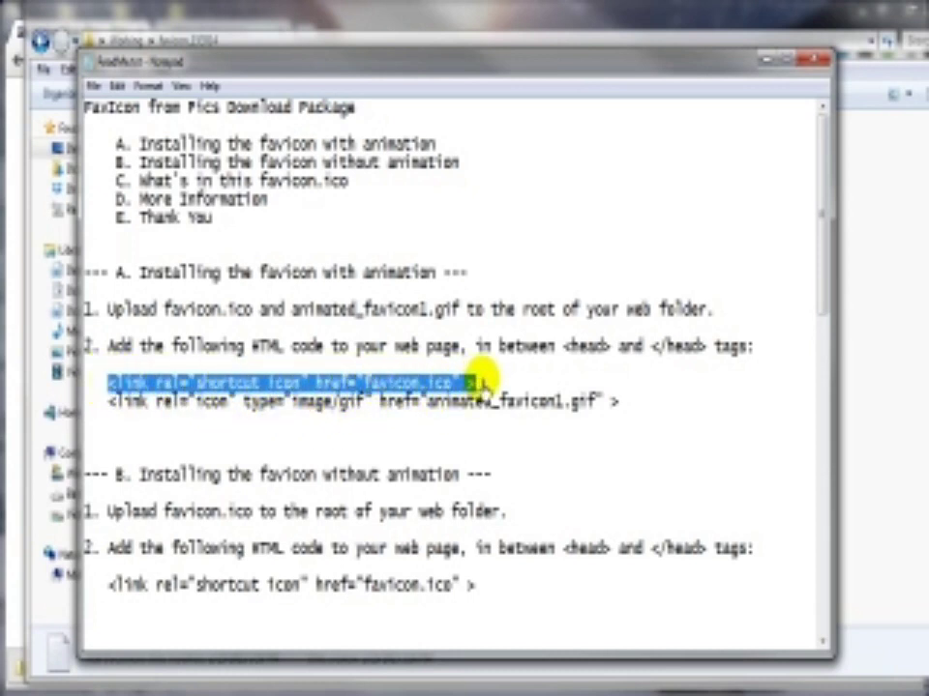
right_click(425, 384)
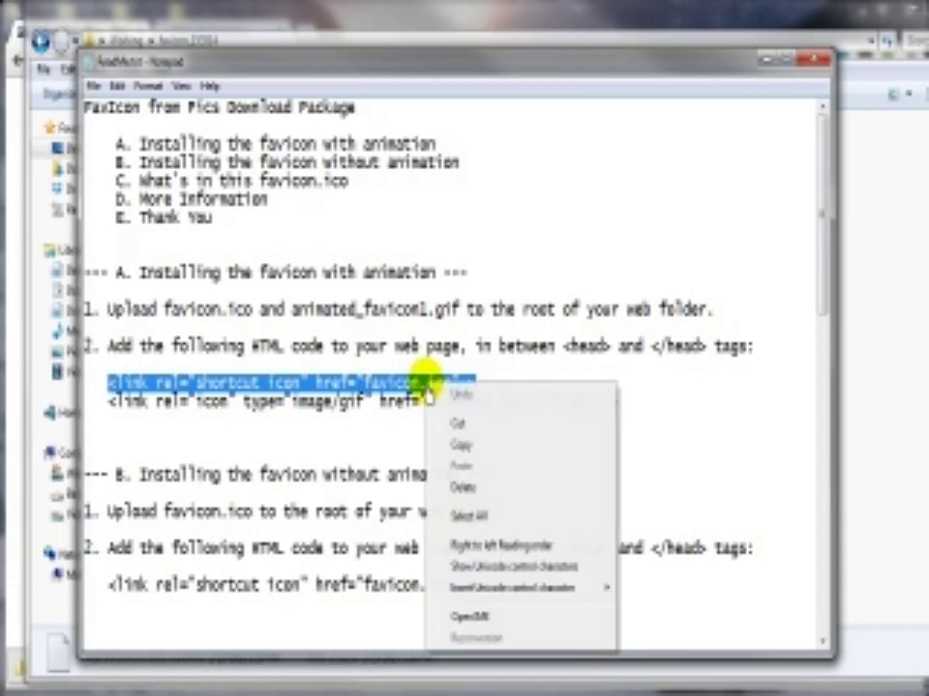
click(463, 445)
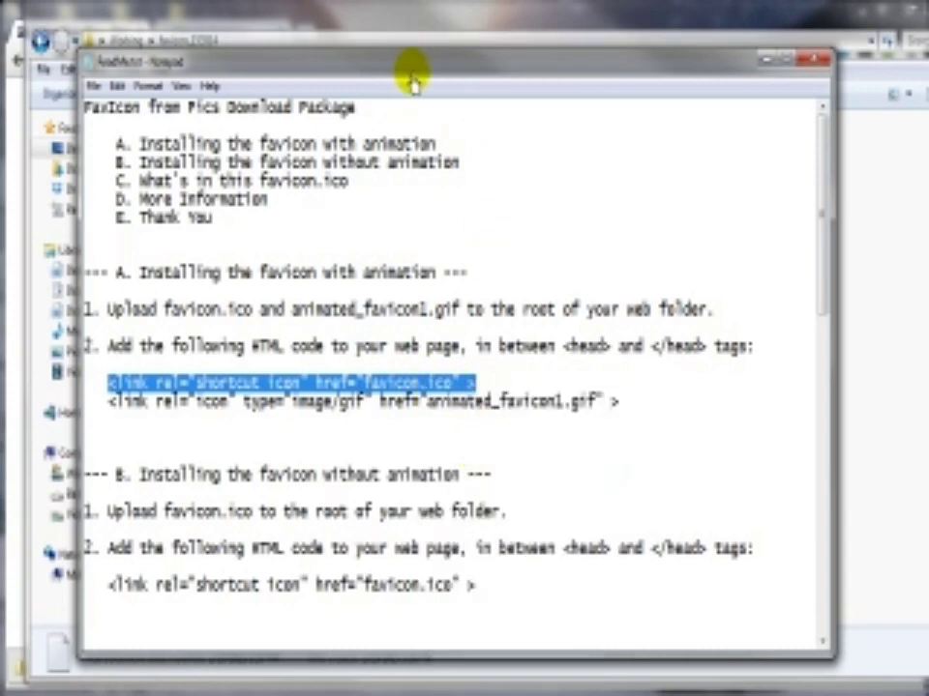
drag(414, 68, 593, 83)
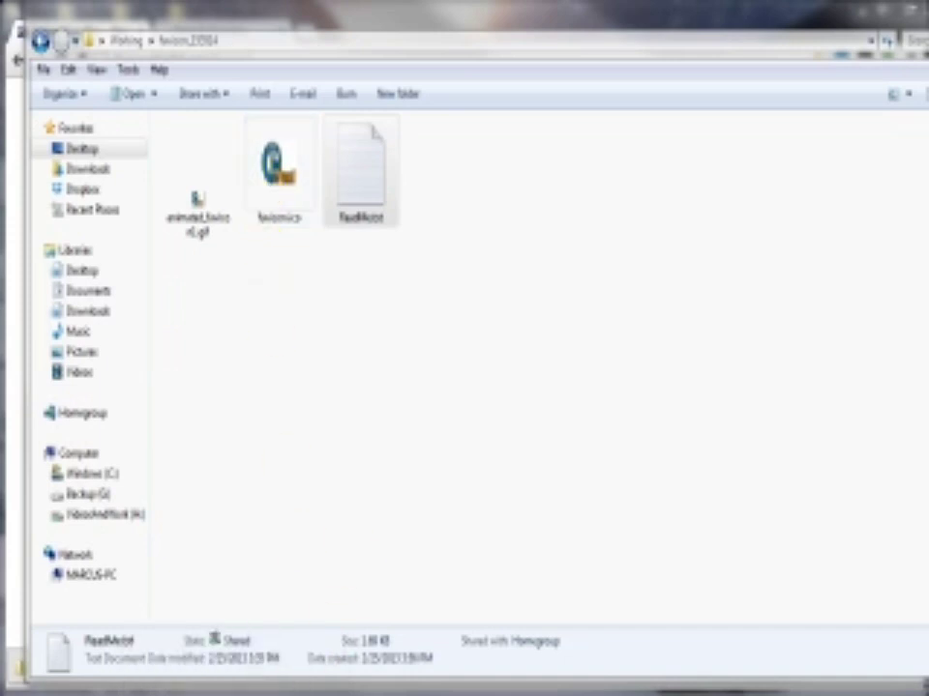
Step: Upload favicon.ico from the local Desktop > Working > favicon folder to the remote demo folder
drag(927, 43, 491, 32)
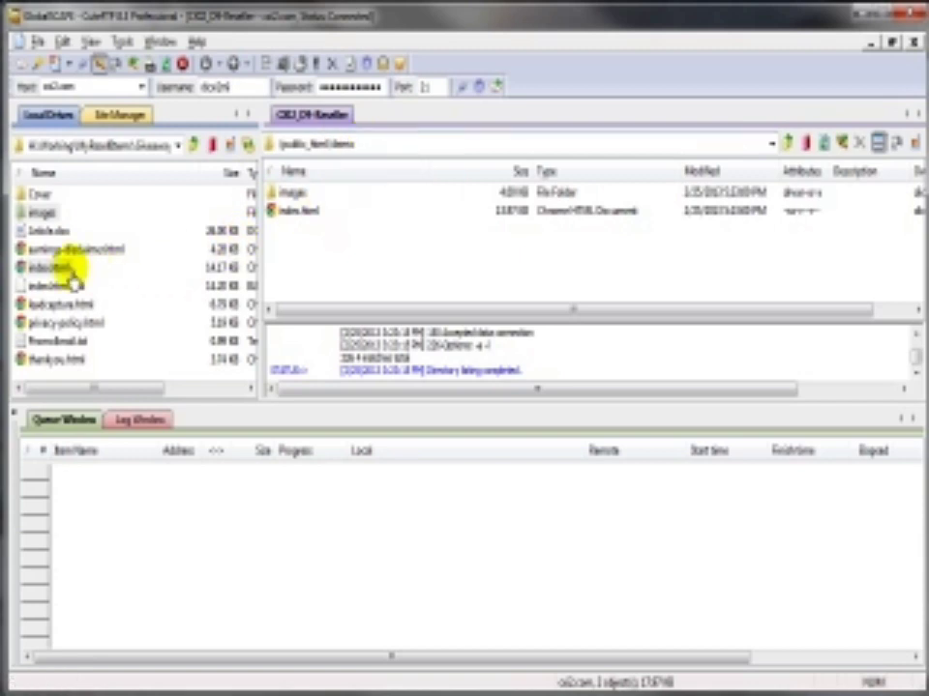
click(176, 147)
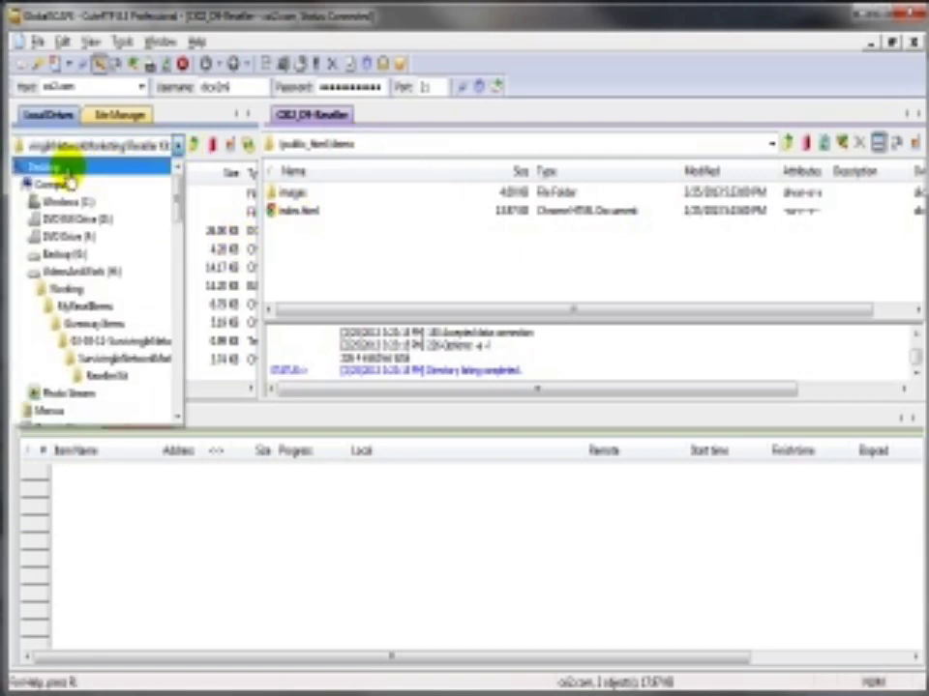
click(68, 171)
click(249, 312)
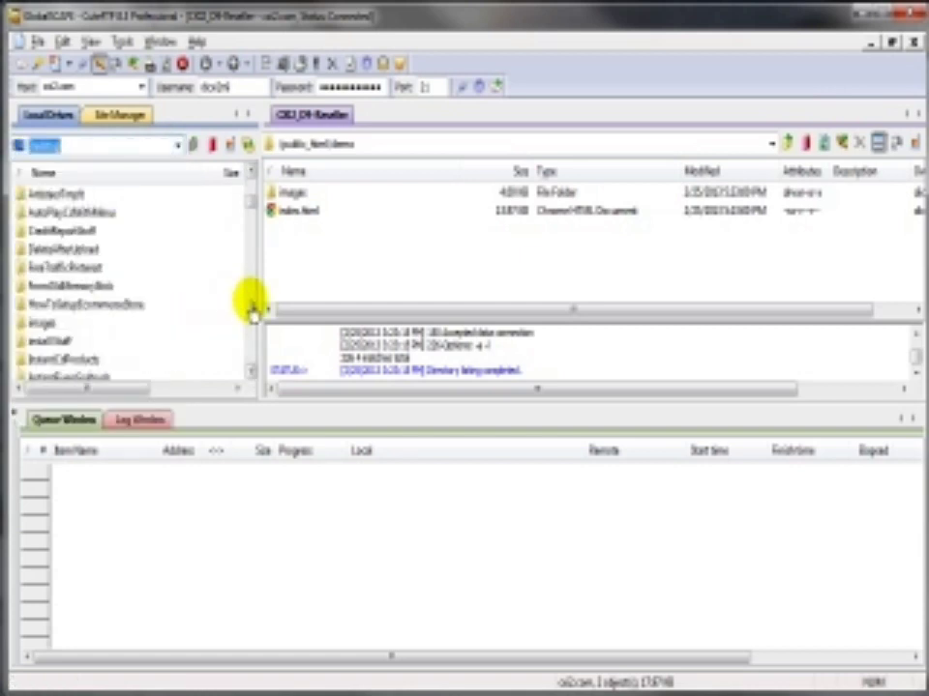
click(252, 311)
click(252, 311)
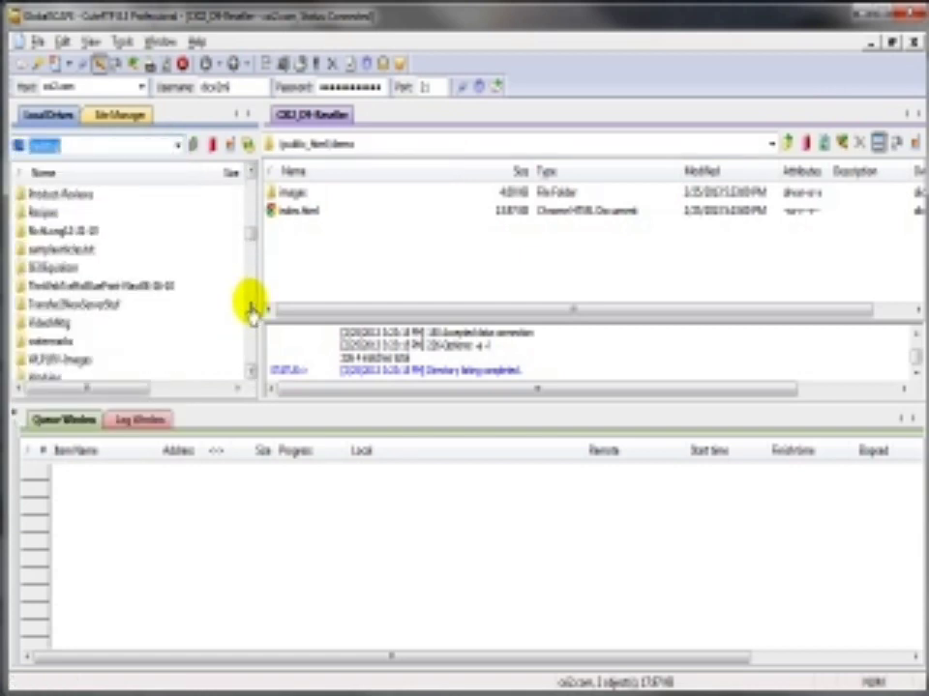
click(45, 379)
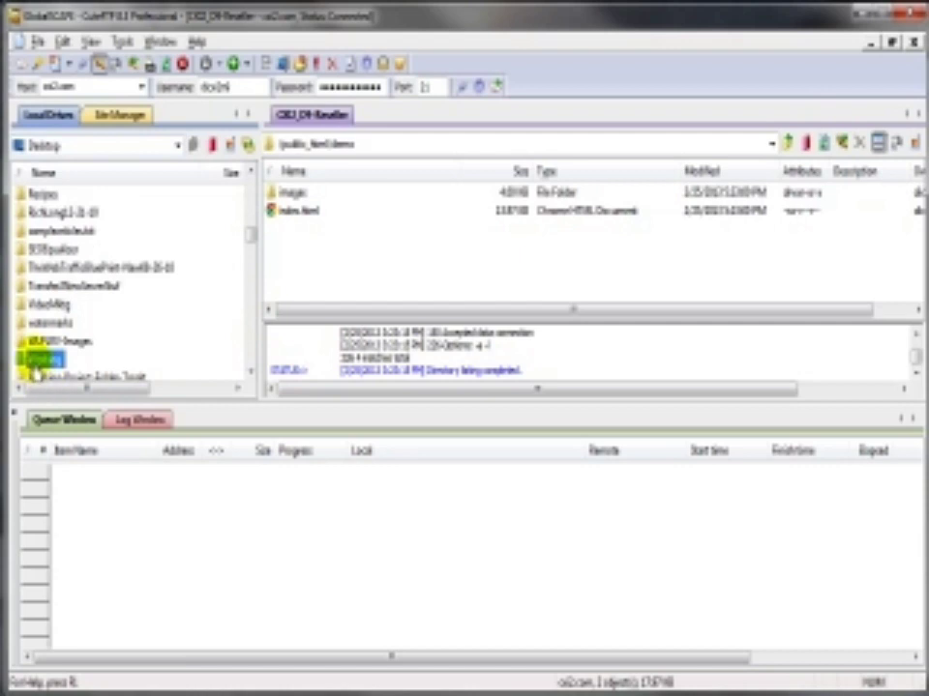
double_click(35, 370)
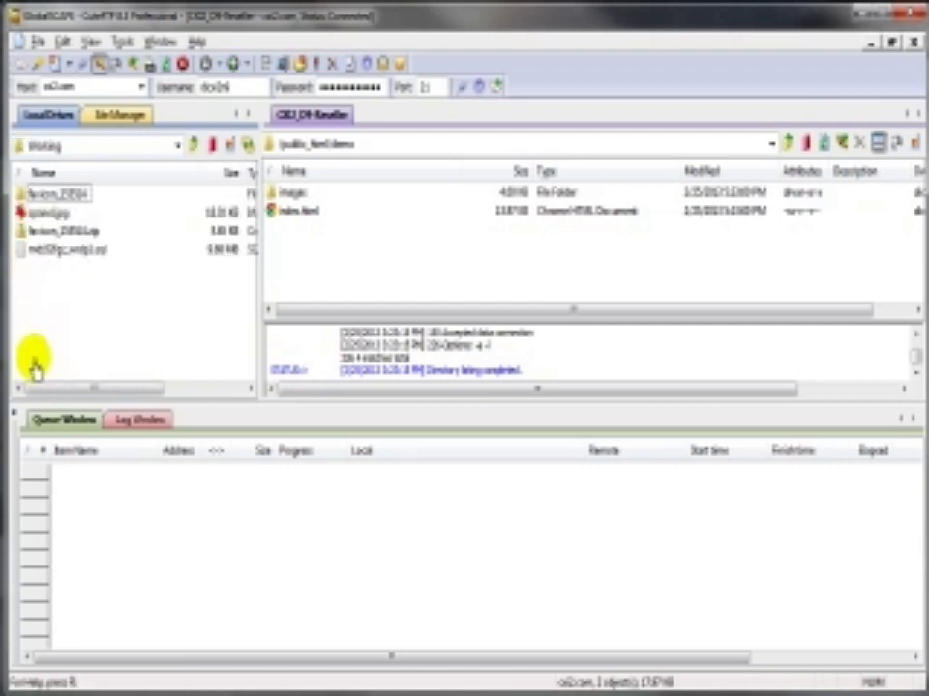
double_click(38, 193)
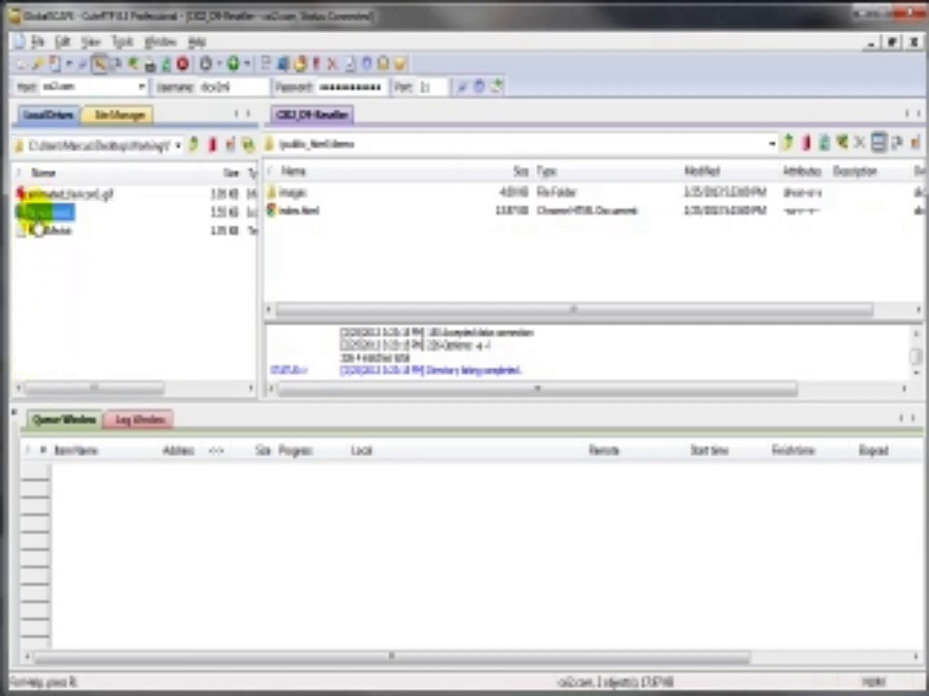
right_click(38, 214)
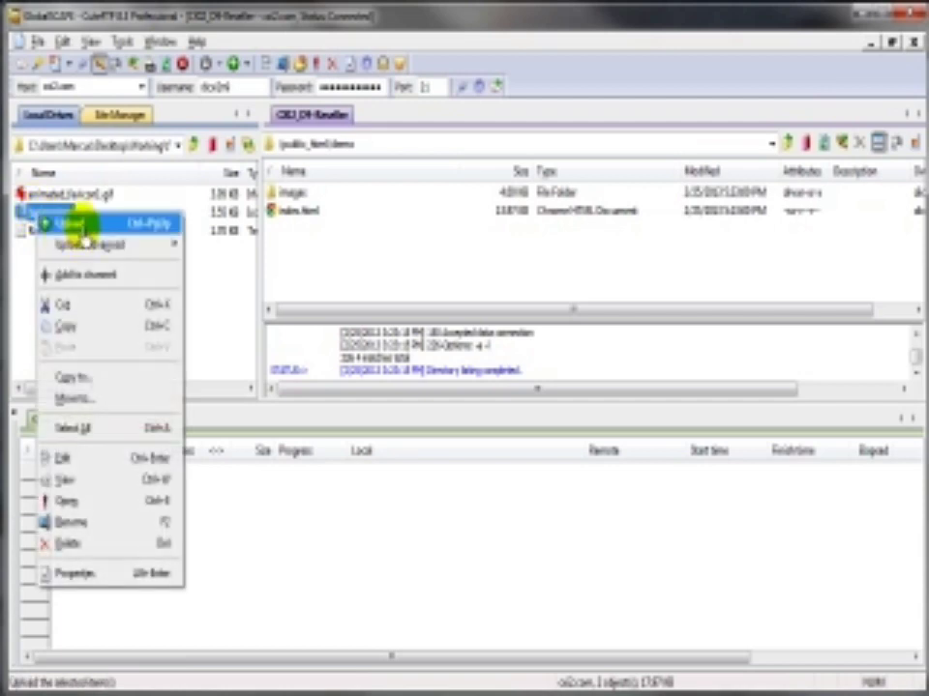
click(81, 226)
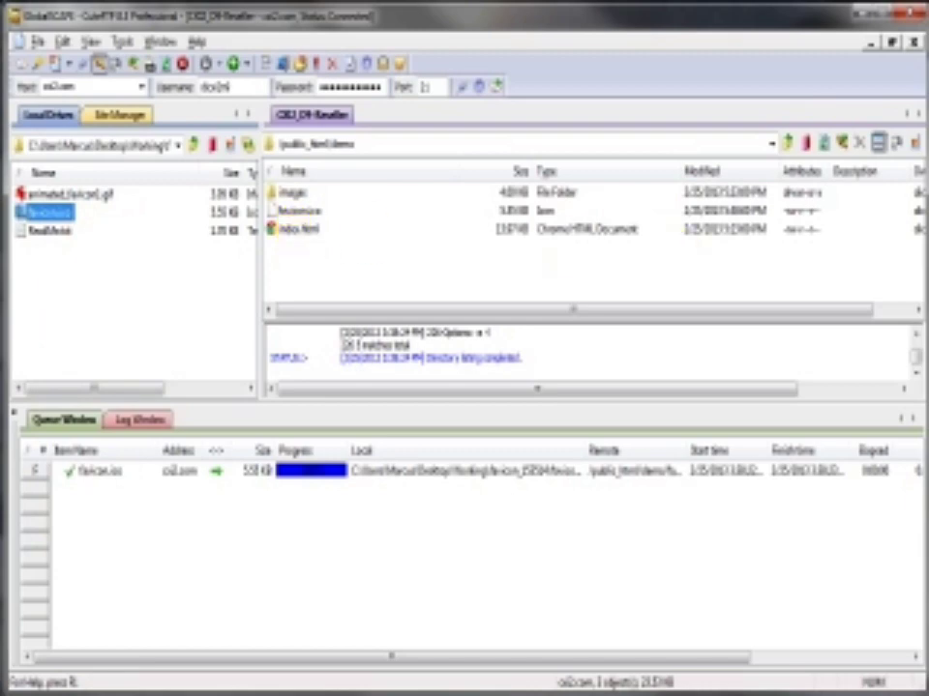
key(alt+Tab)
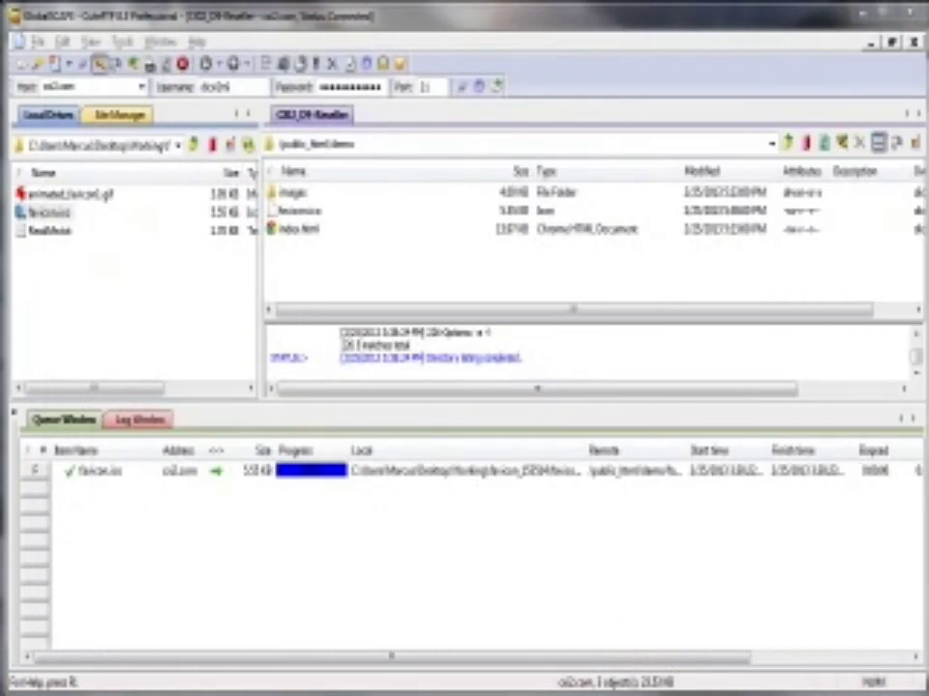
Step: In the server's index.html, paste the favicon.ico shortcut-icon link on a new line after </style>
right_click(291, 233)
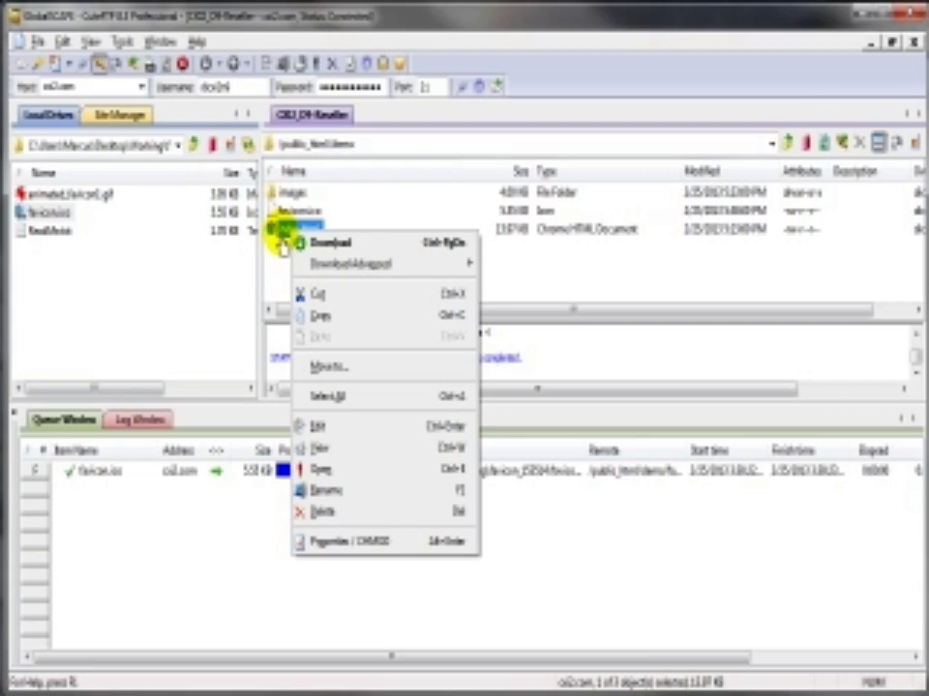
click(325, 433)
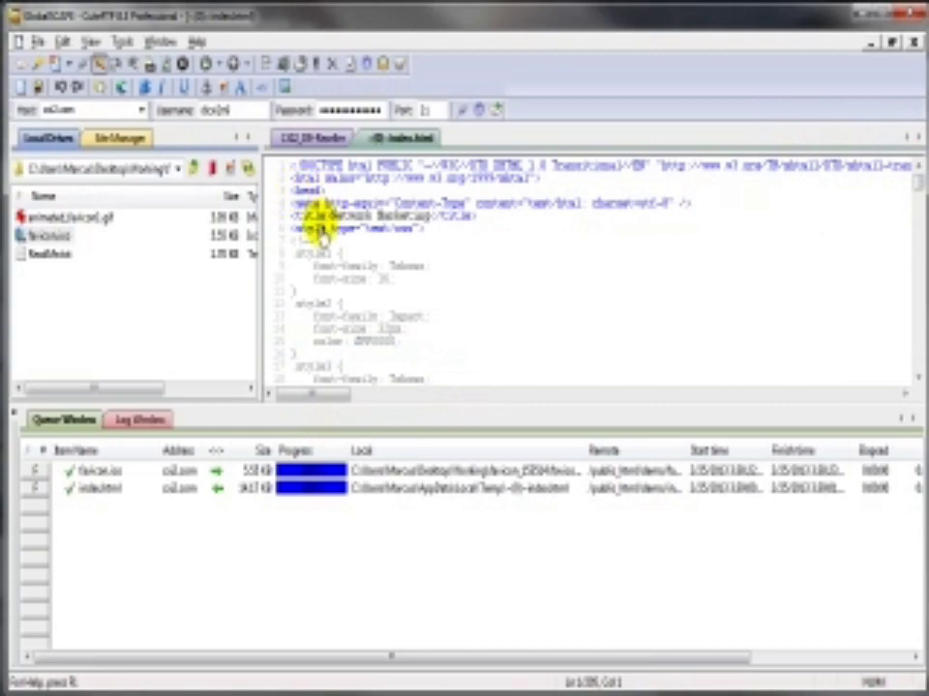
scroll(346, 249, down, 1)
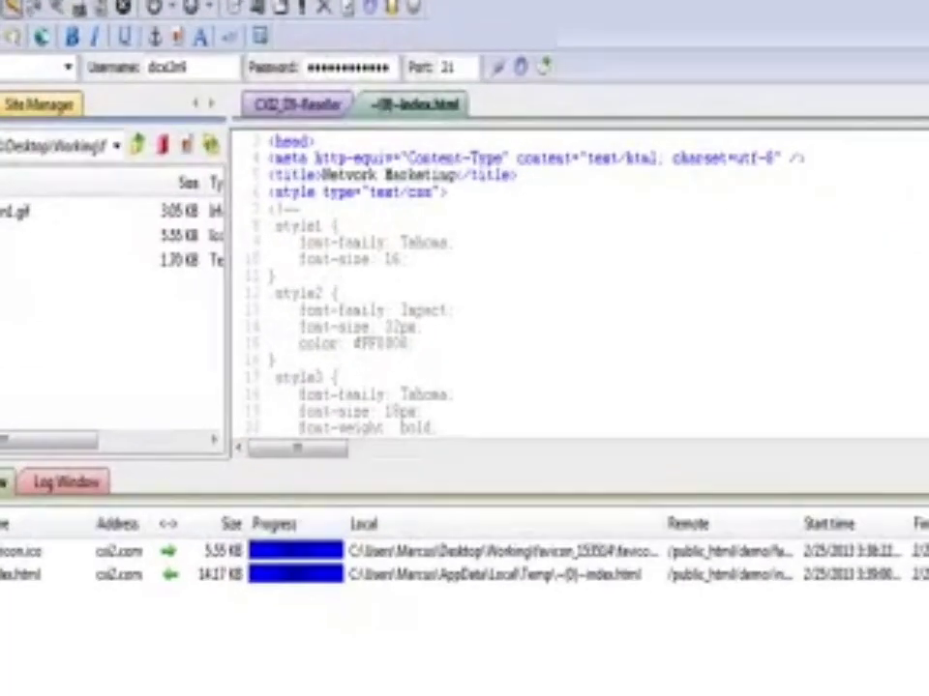
scroll(581, 290, down, 16)
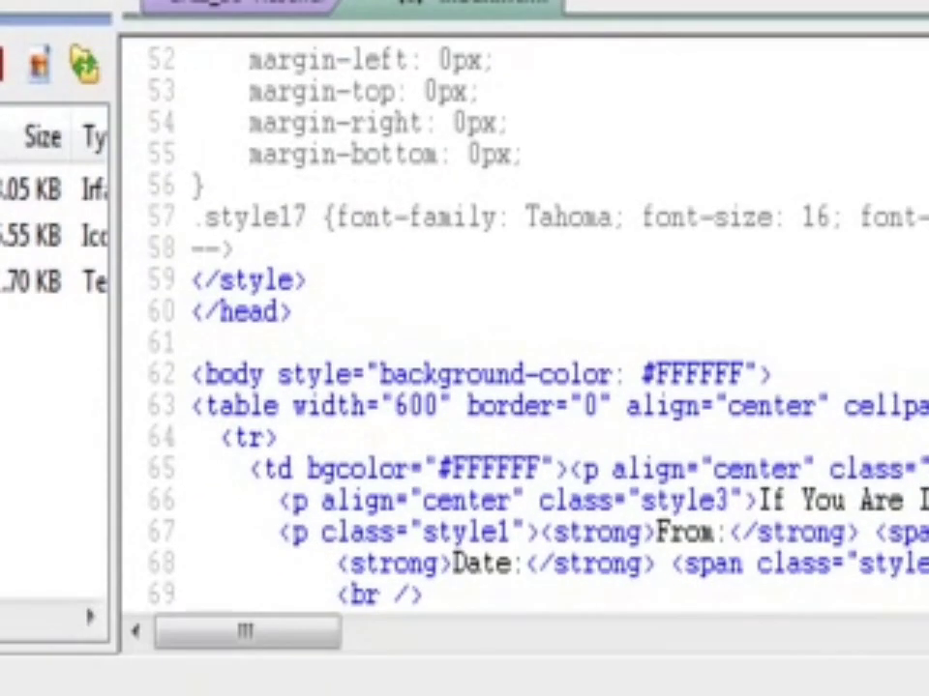
click(310, 282)
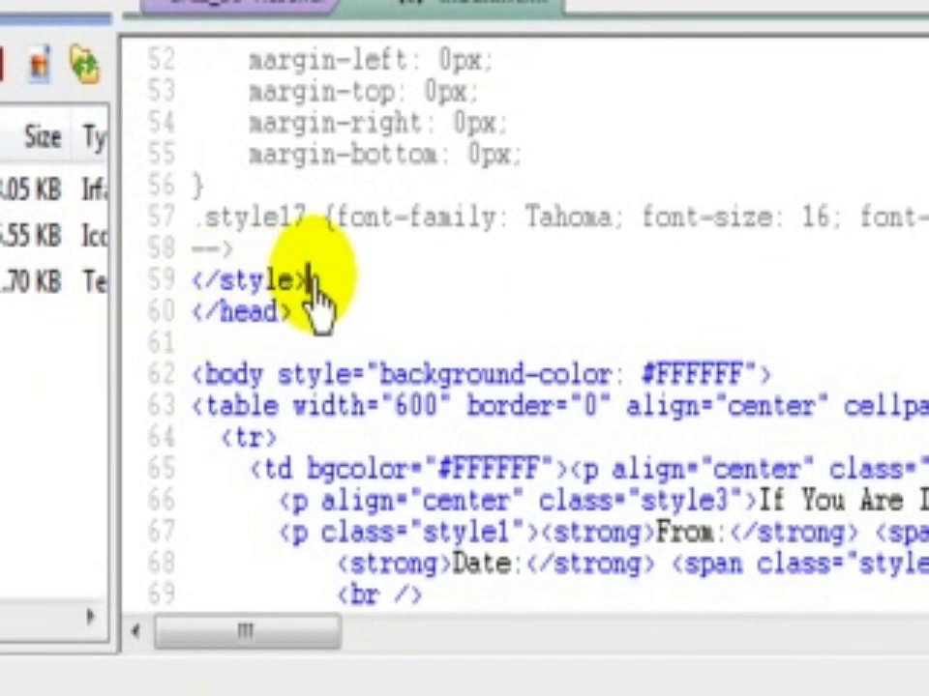
key(Return)
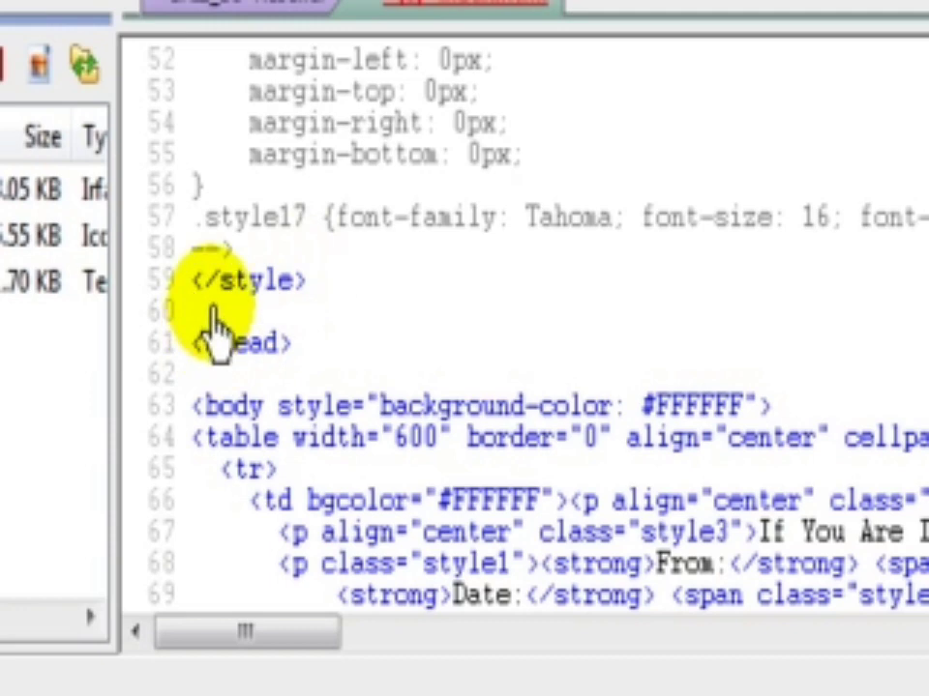
right_click(213, 309)
click(325, 537)
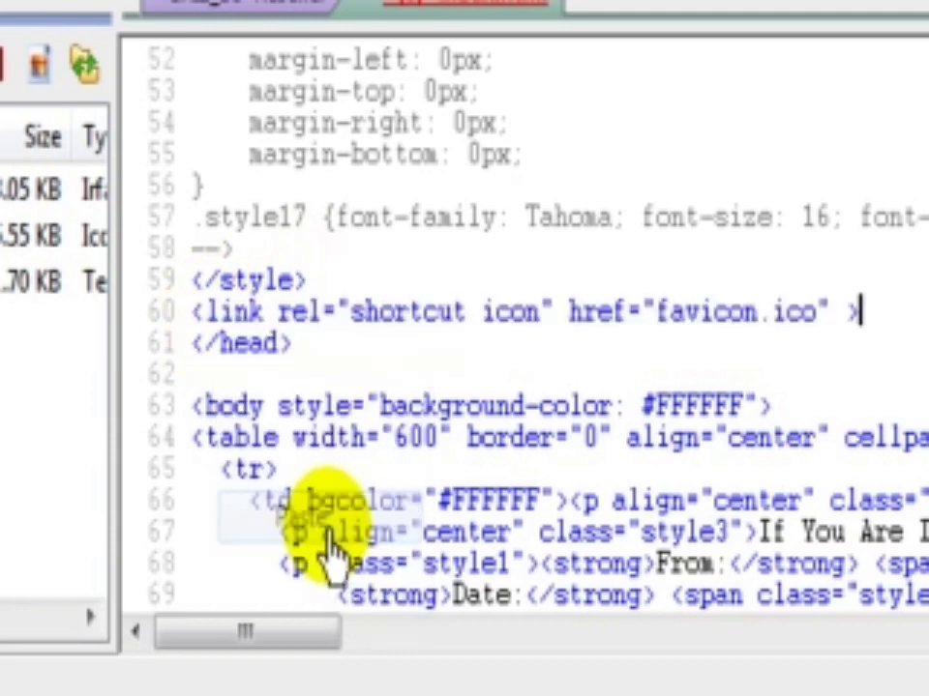
Step: Save the edited index.html to the server and minimize the FTP and file windows
right_click(321, 225)
mouse_move(443, 522)
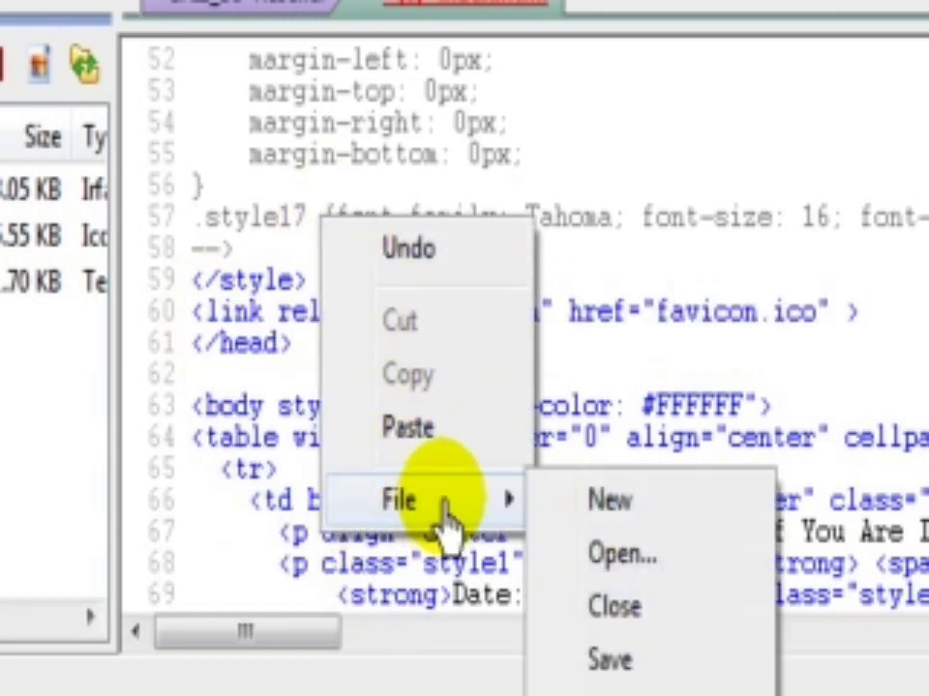
click(640, 674)
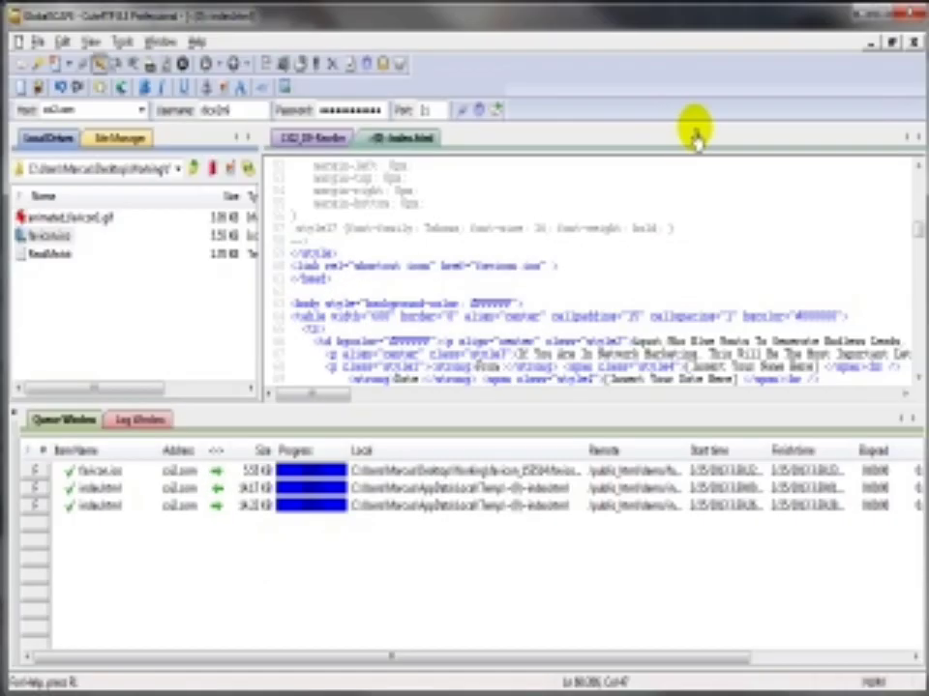
click(864, 26)
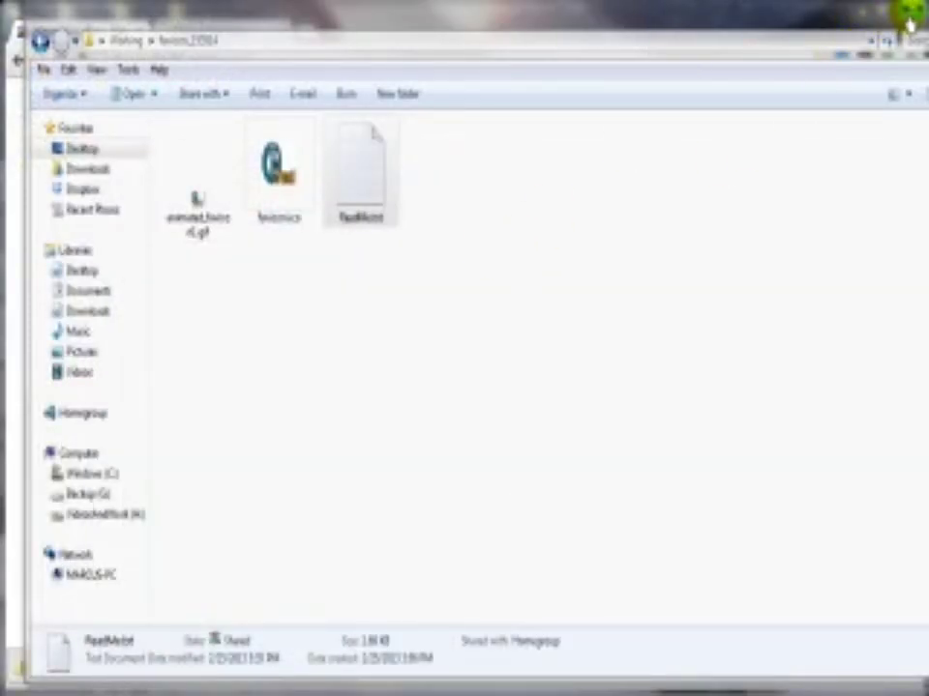
click(910, 21)
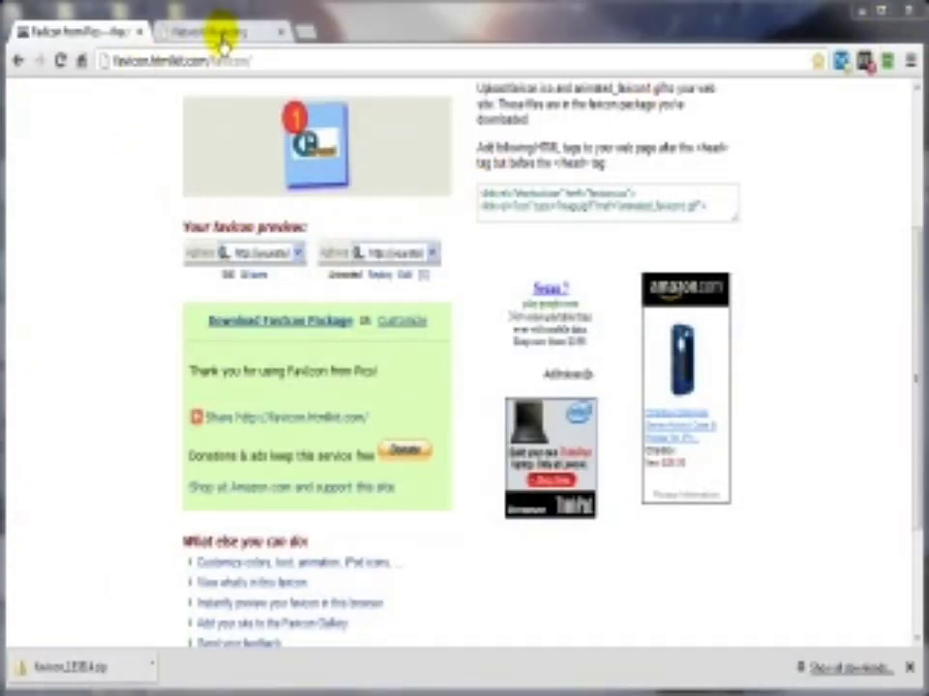
Step: Reload the Network Marketing site tab to check for the new favicon
click(223, 32)
click(60, 60)
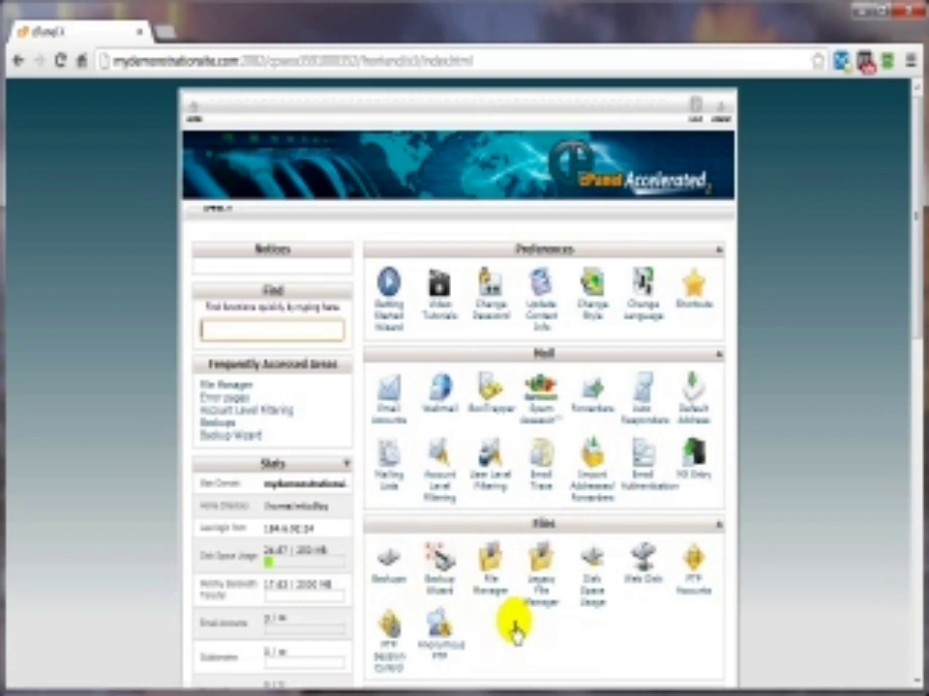
Step: Go to cPanel's Backups page and bring its Partial Backups section into view
click(387, 584)
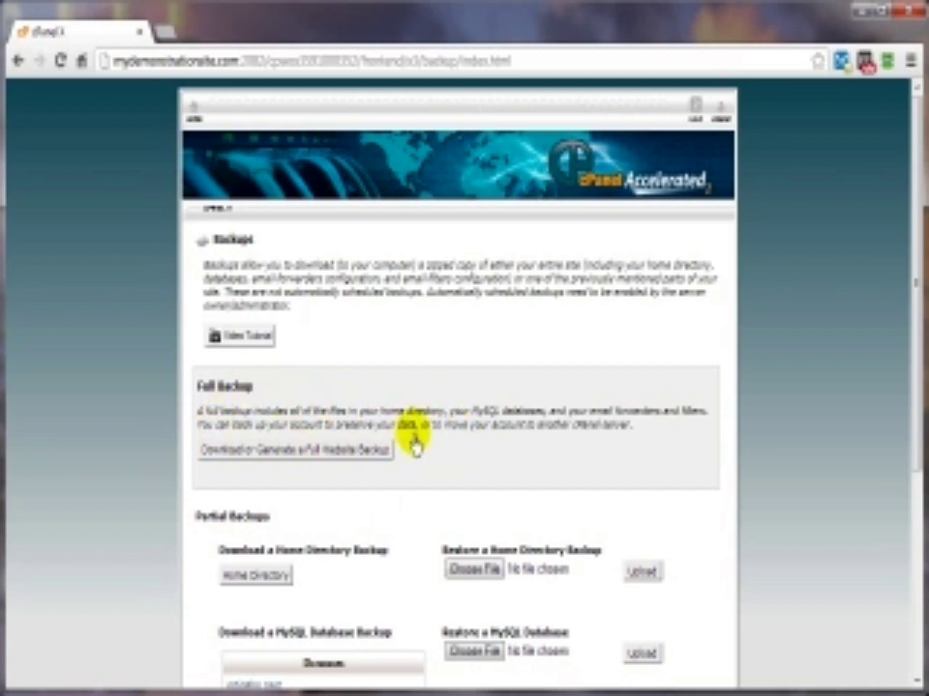
scroll(407, 445, down, 3)
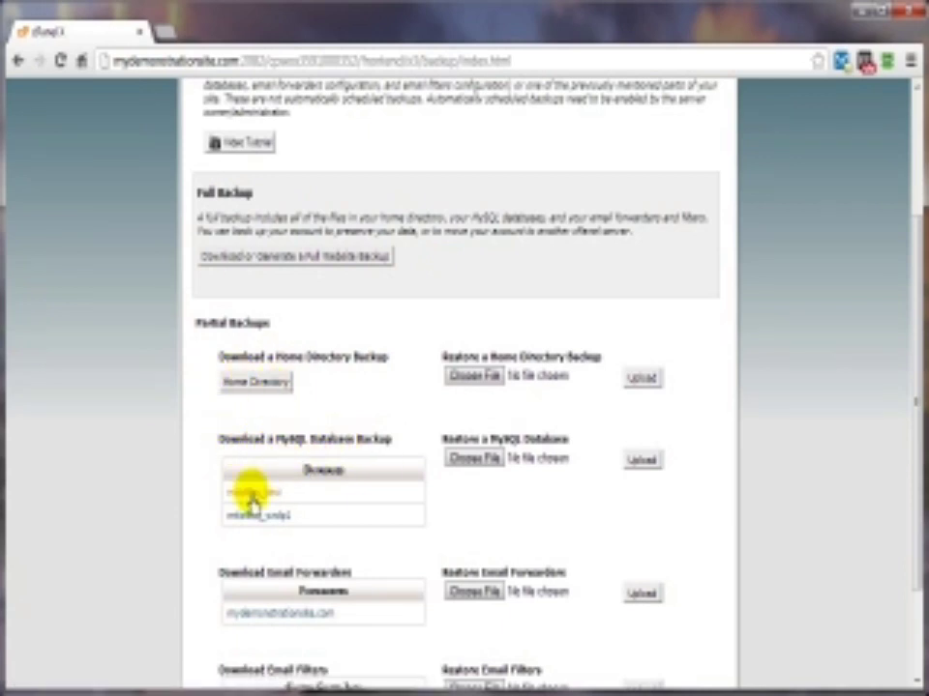
scroll(242, 469, down, 3)
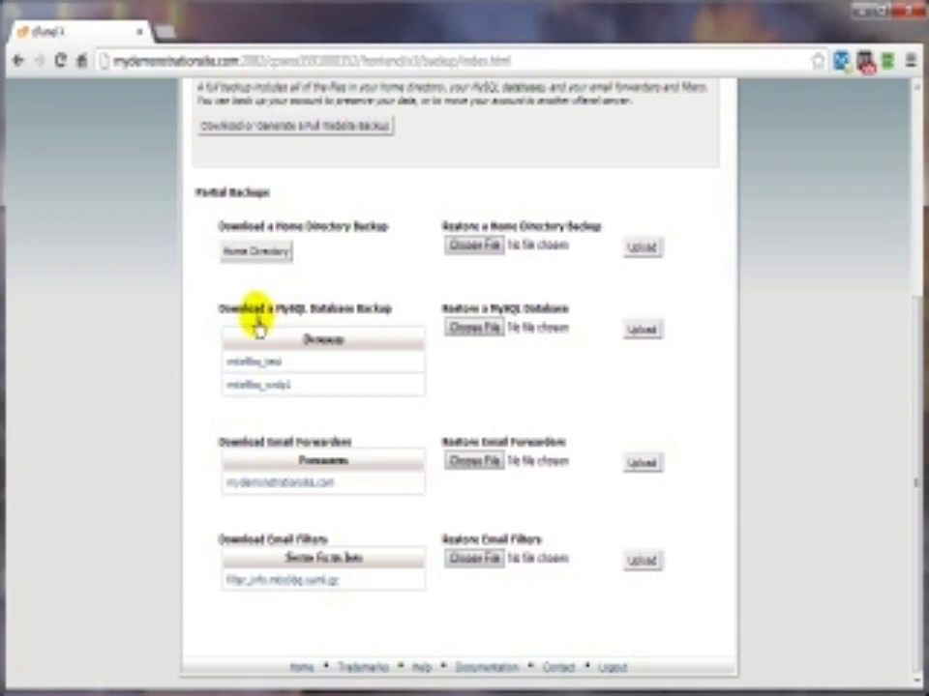
Step: Download the home directory backup .tar.gz and save it to the Working folder
click(250, 253)
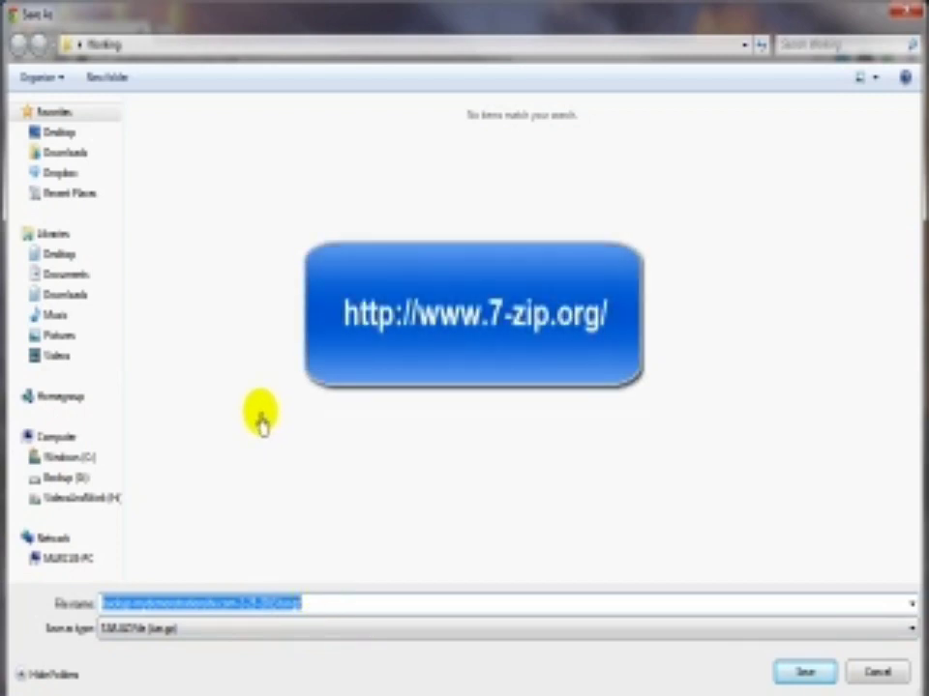
click(801, 672)
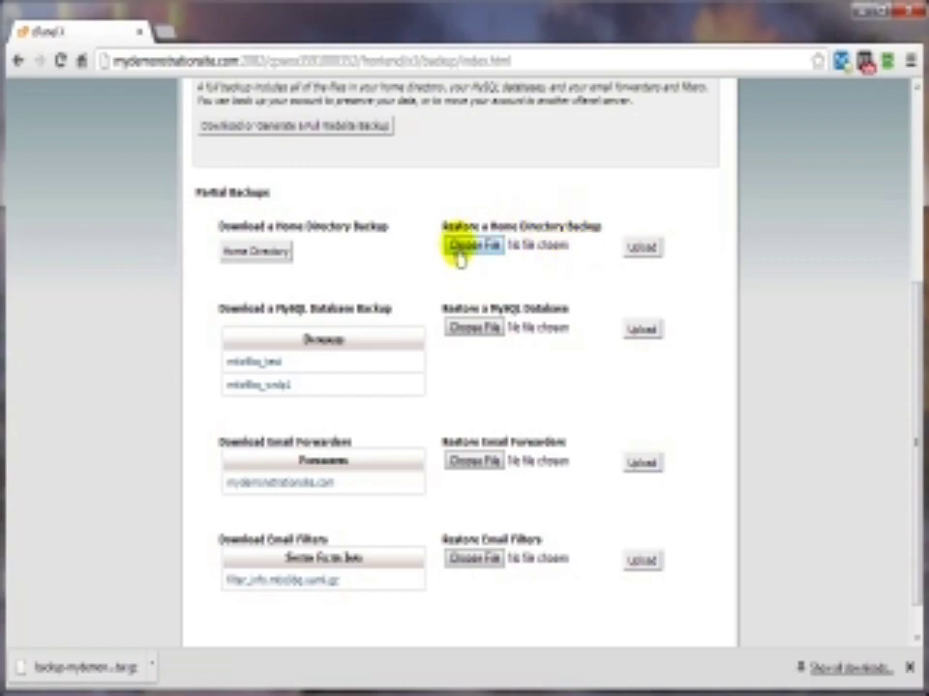
click(459, 247)
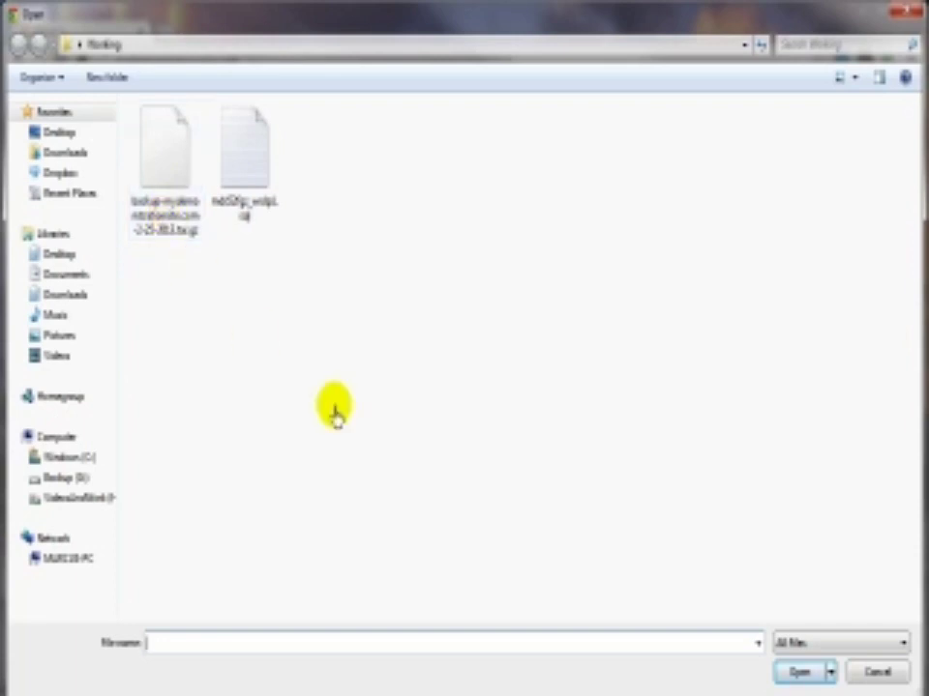
click(873, 674)
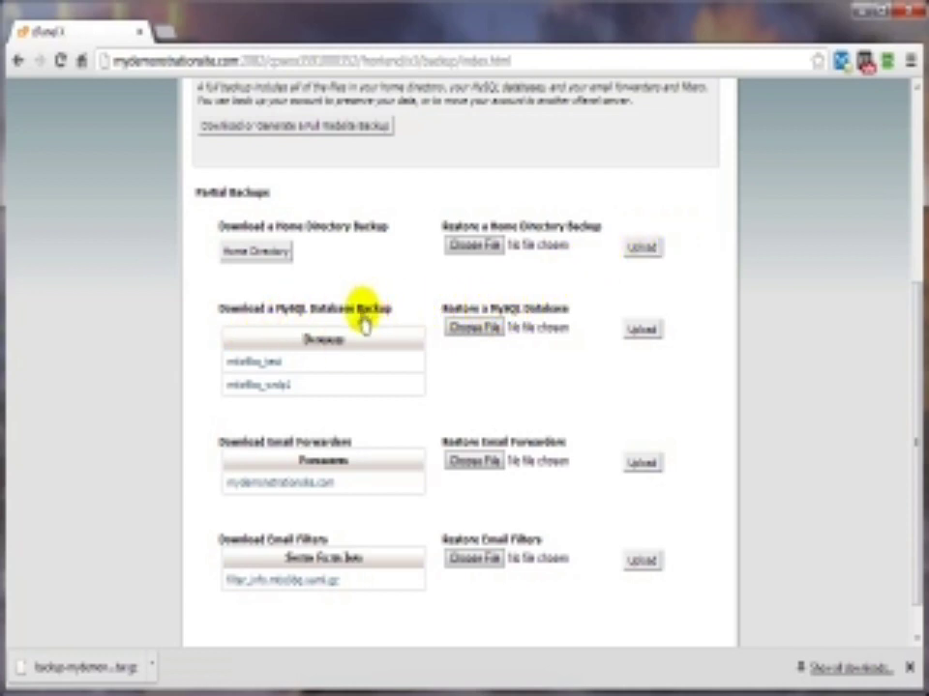
click(242, 366)
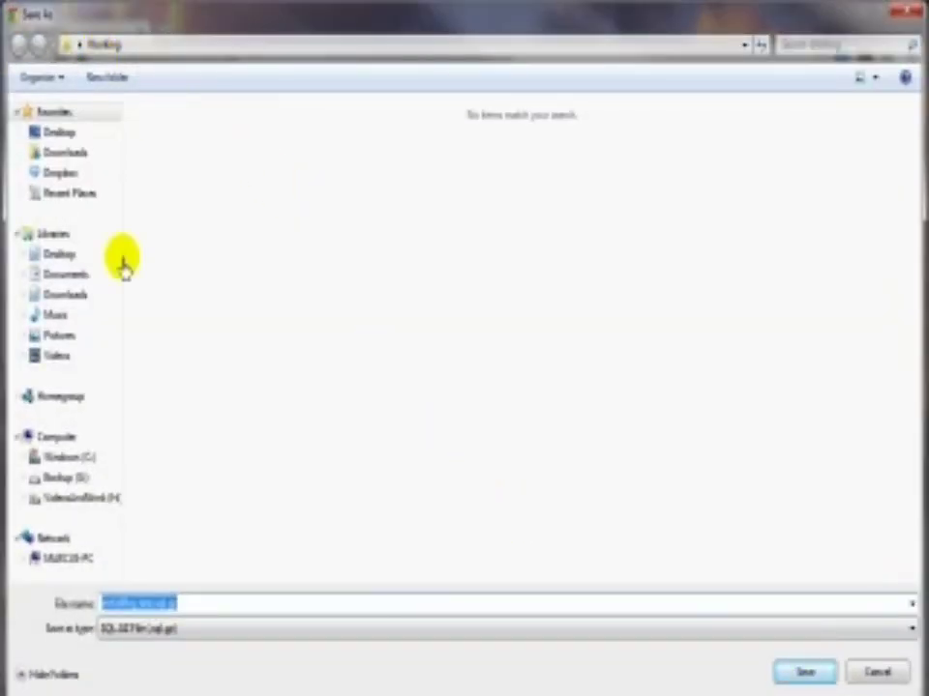
click(876, 673)
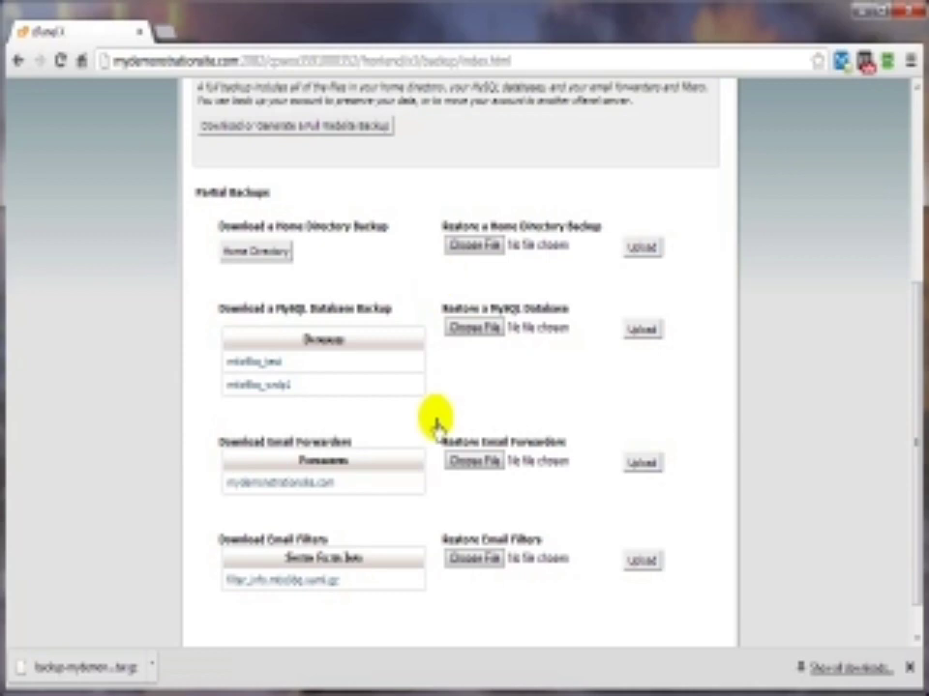
scroll(435, 420, up, 3)
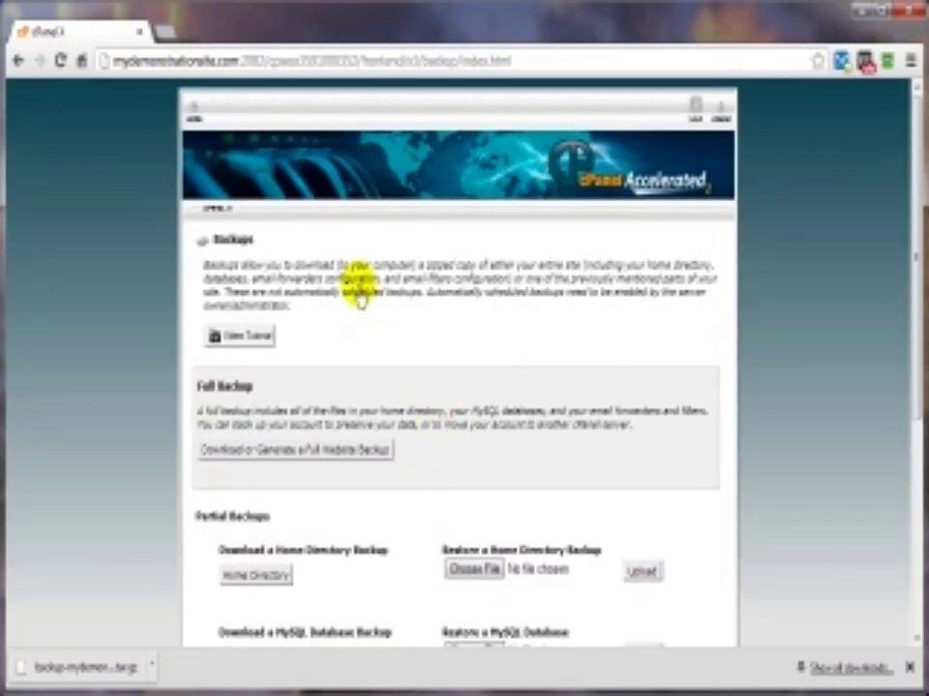
Step: From cPanel home, open File Manager inside the public_html/dogs blog folder
click(197, 112)
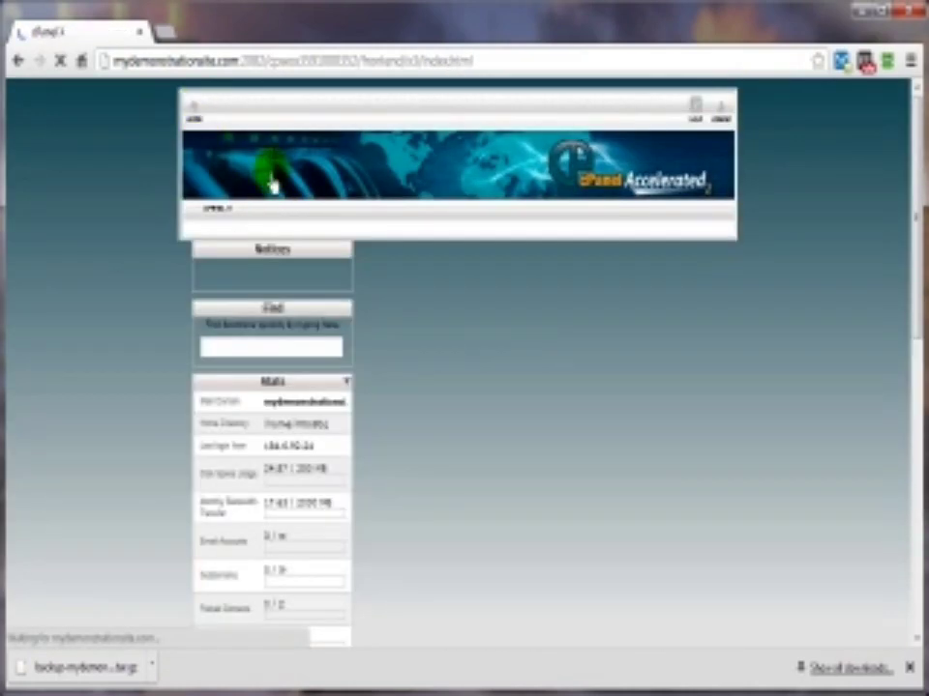
scroll(798, 418, down, 3)
click(490, 392)
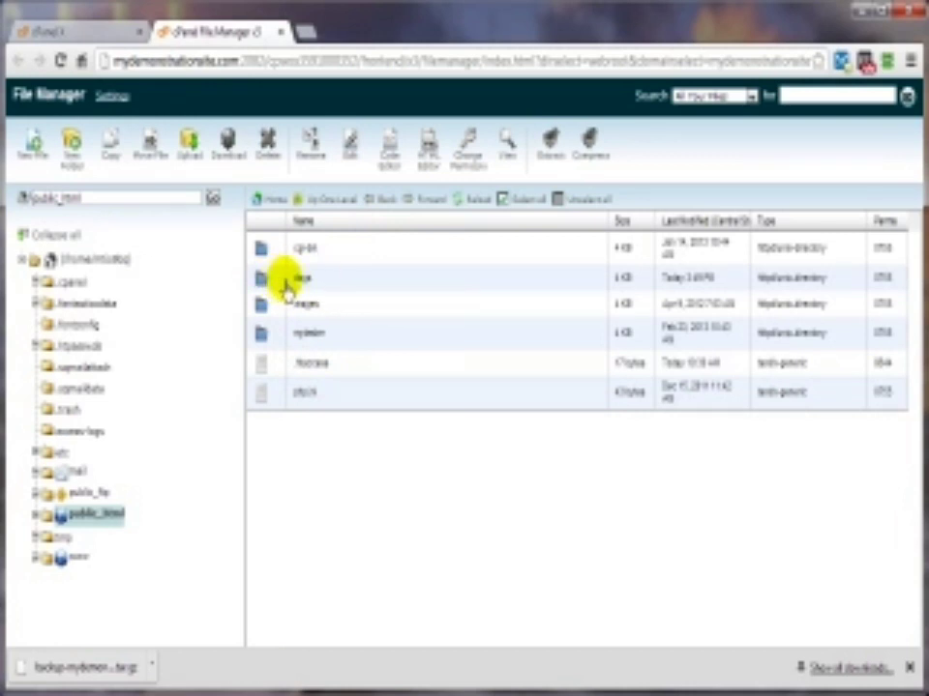
double_click(278, 283)
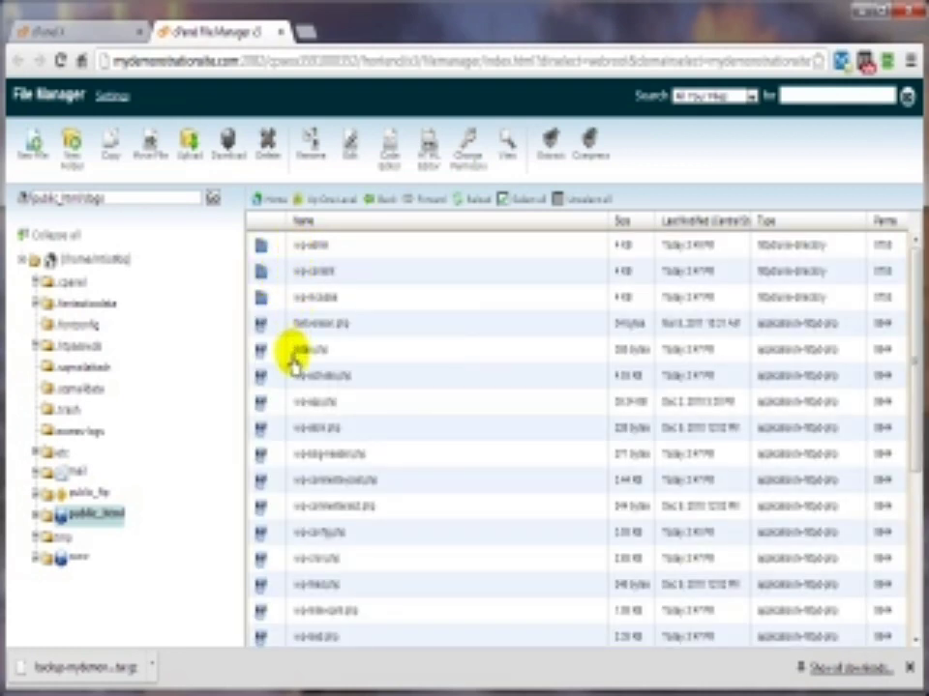
Step: Select all dogs files and compress them into 02-31-2013-WP-Dogs.zip
click(521, 200)
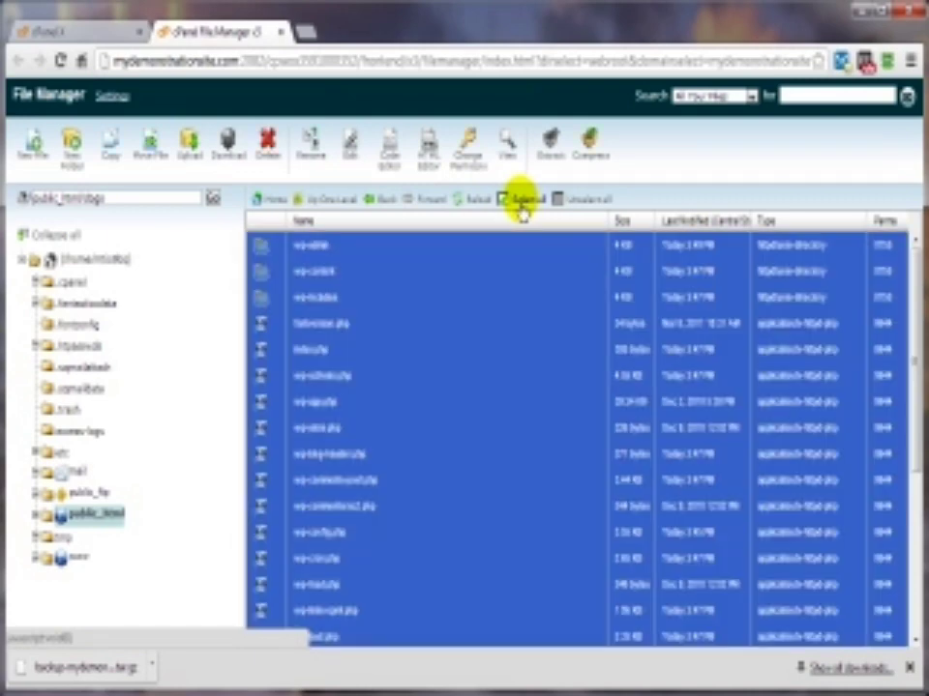
click(591, 162)
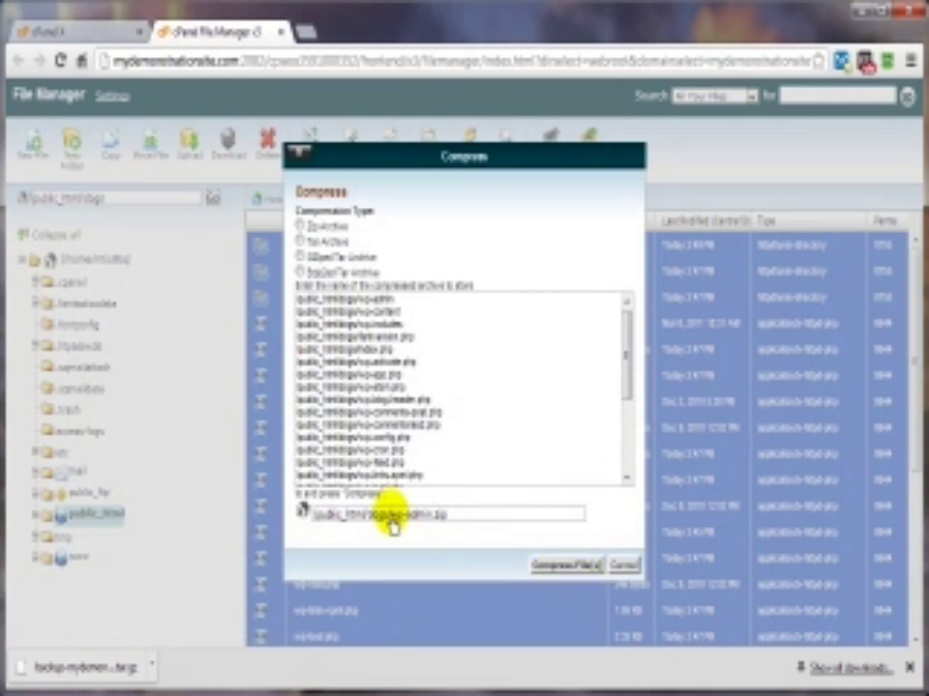
drag(391, 519, 430, 520)
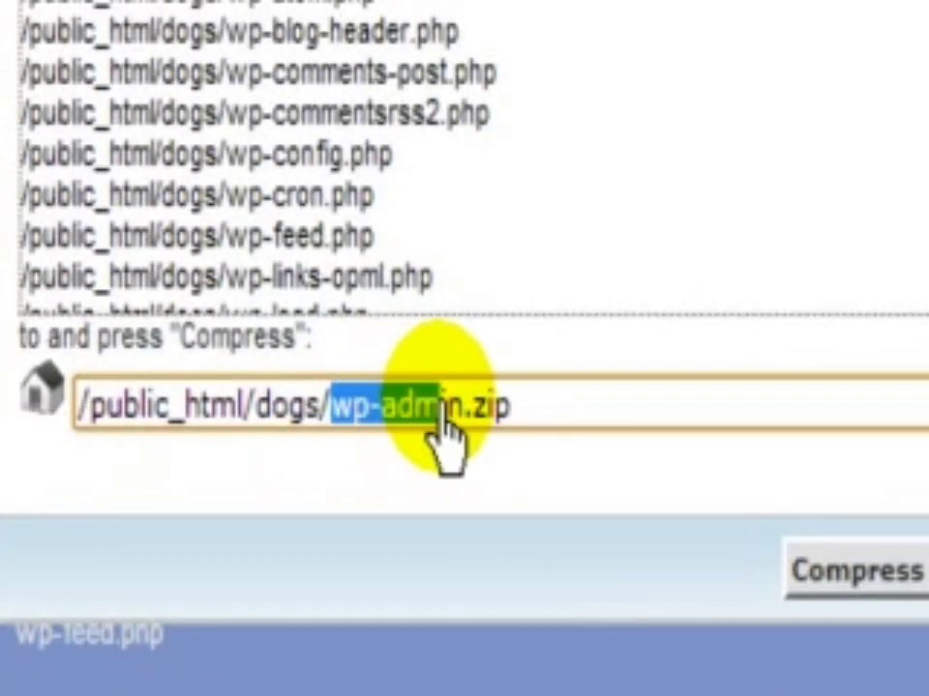
text(02-31-2013)
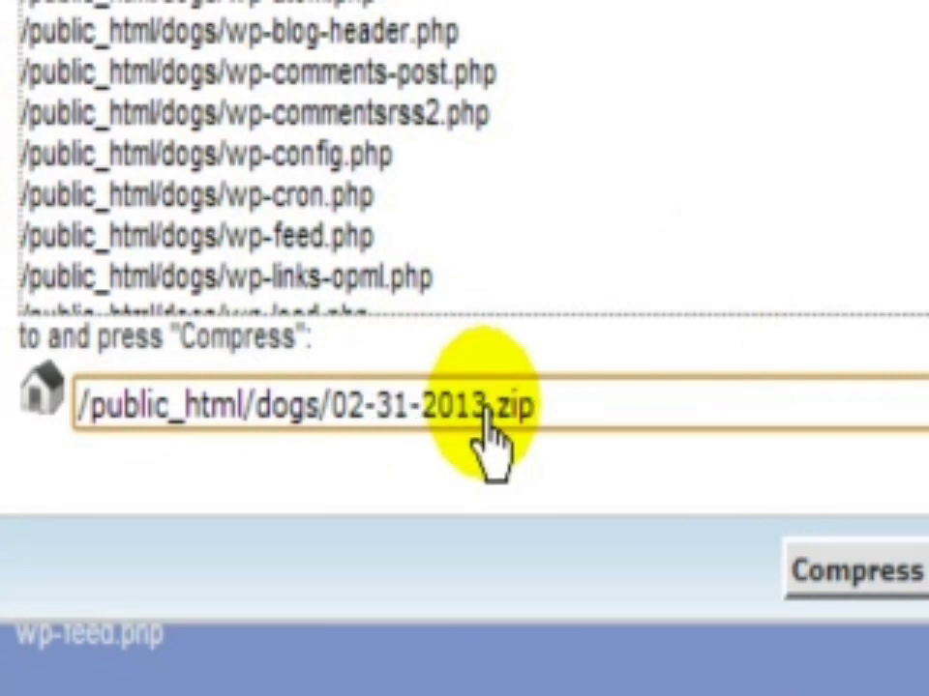
text(-WP-Dogs)
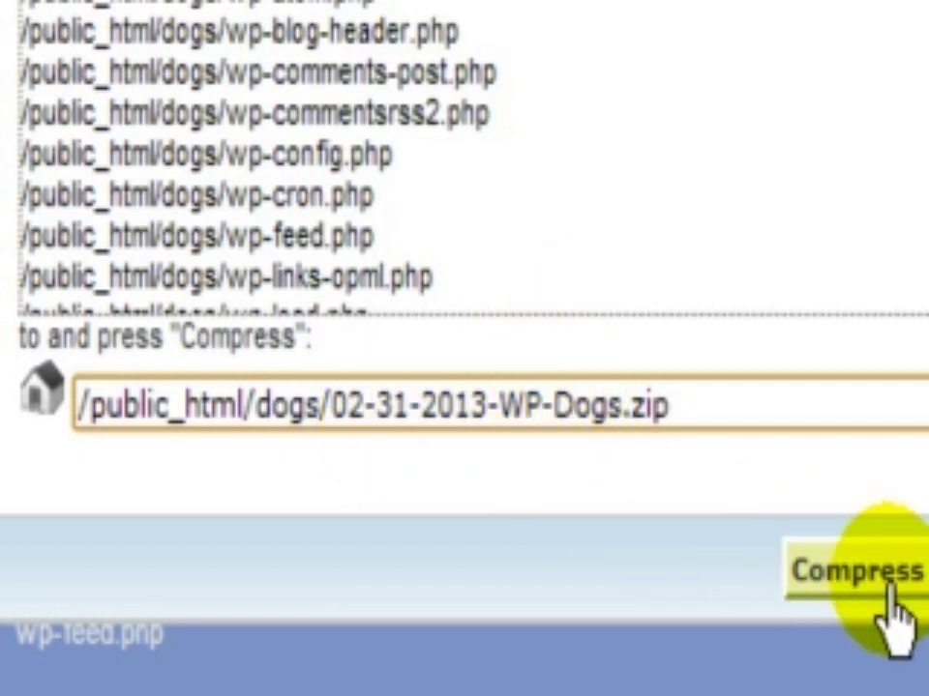
click(888, 592)
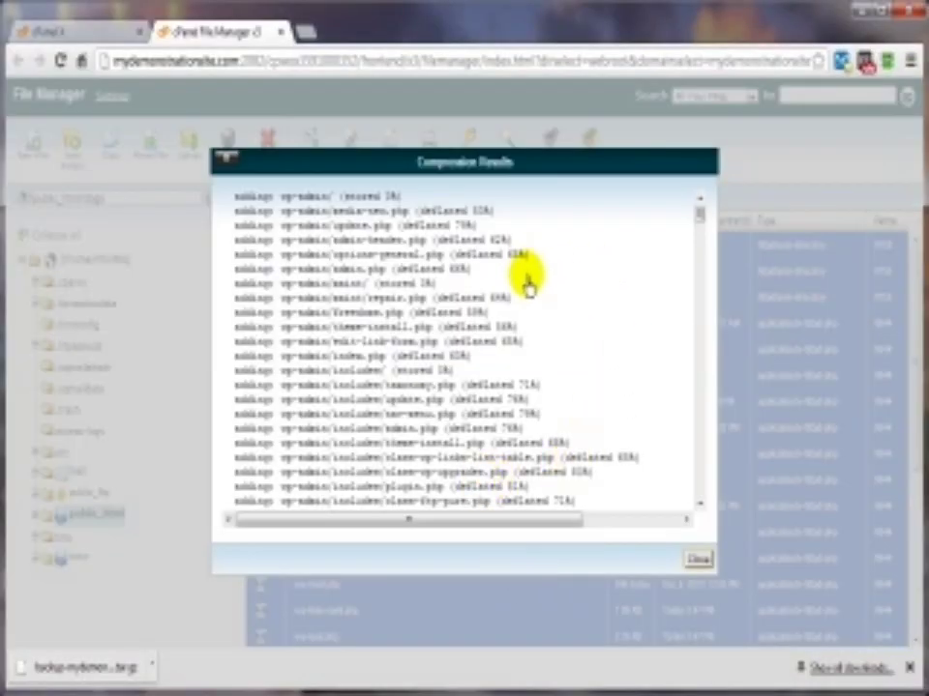
key(Escape)
double_click(370, 507)
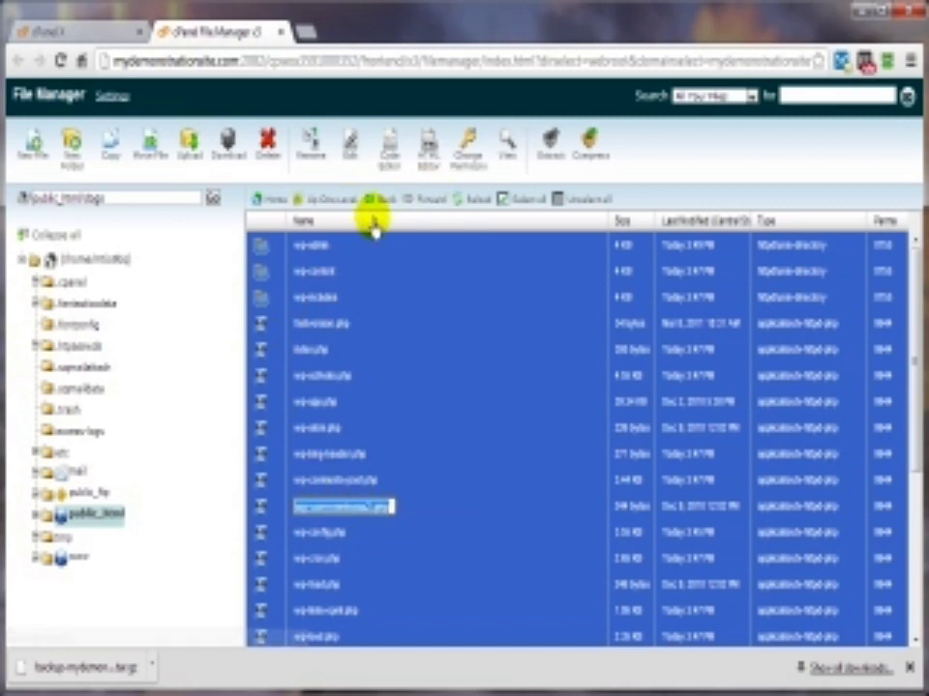
Step: Refresh to confirm the WP-Dogs zip, view wp-config.php's DB_USER wrdp1 suffix, and close the extra tabs
click(468, 201)
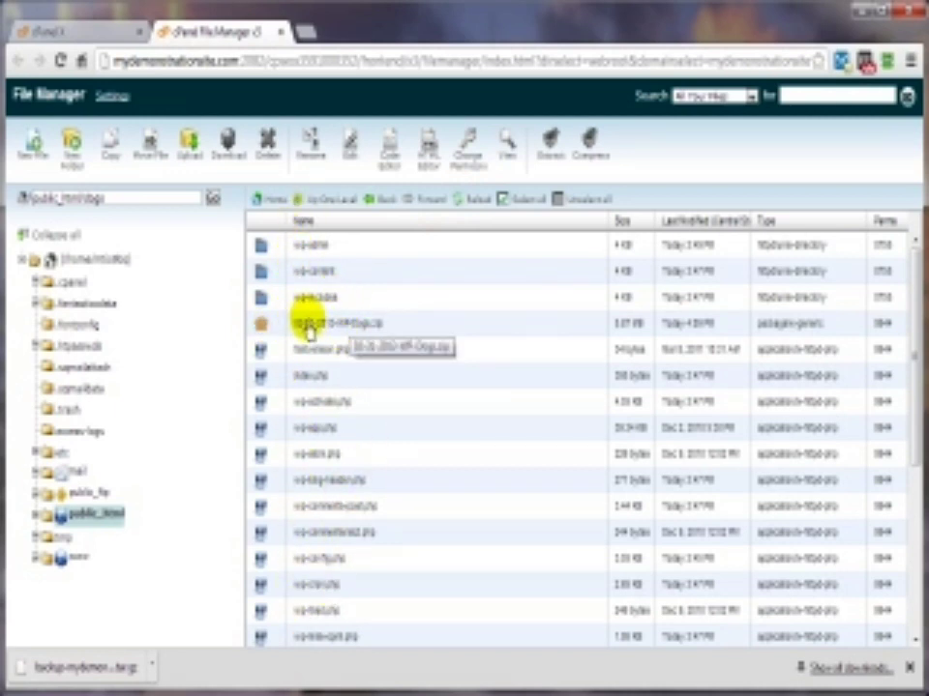
click(275, 329)
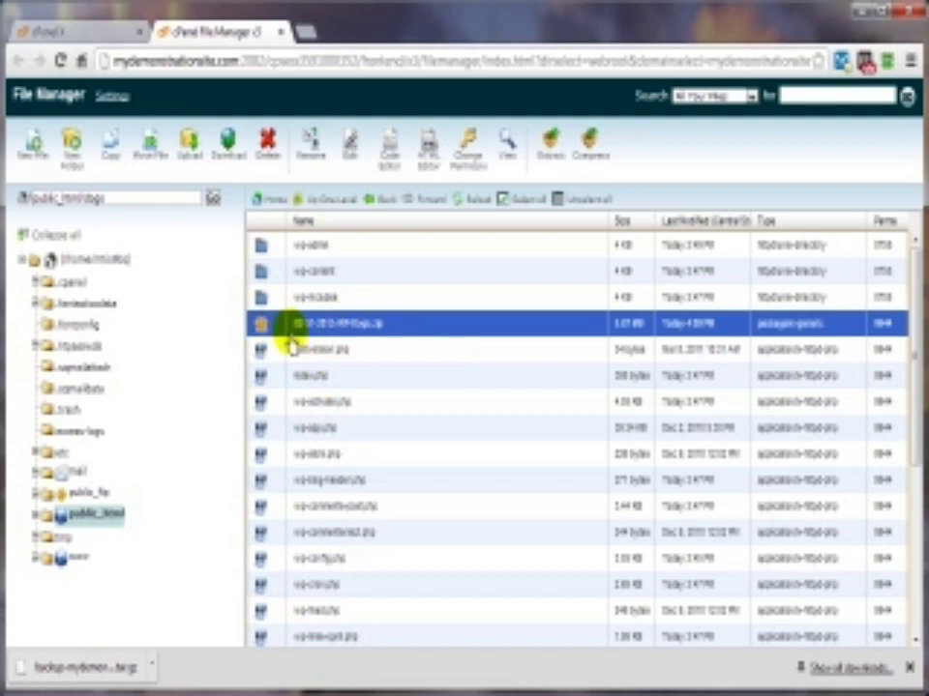
click(281, 559)
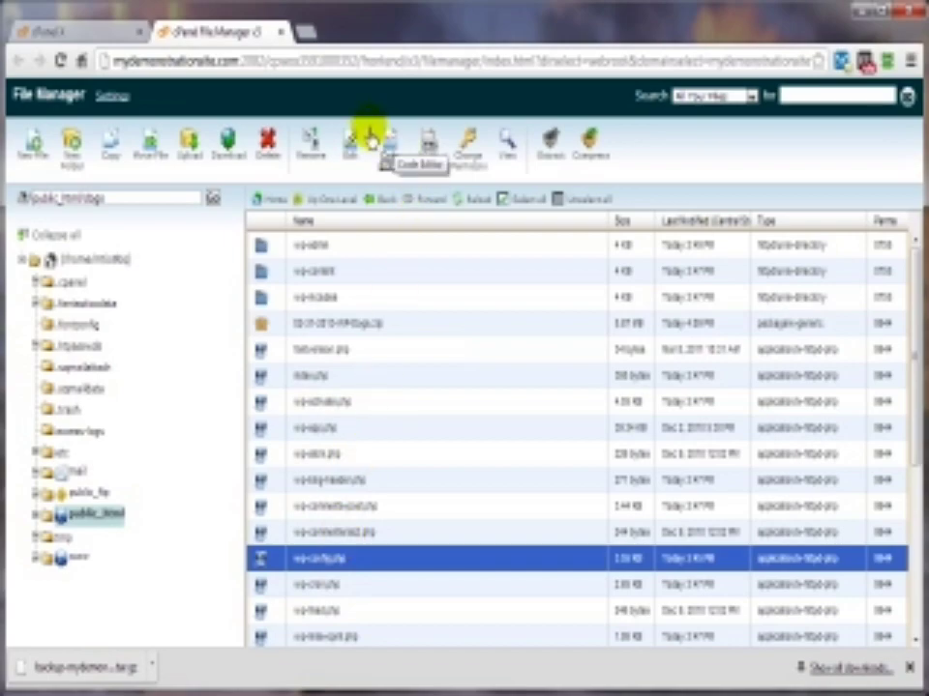
click(508, 149)
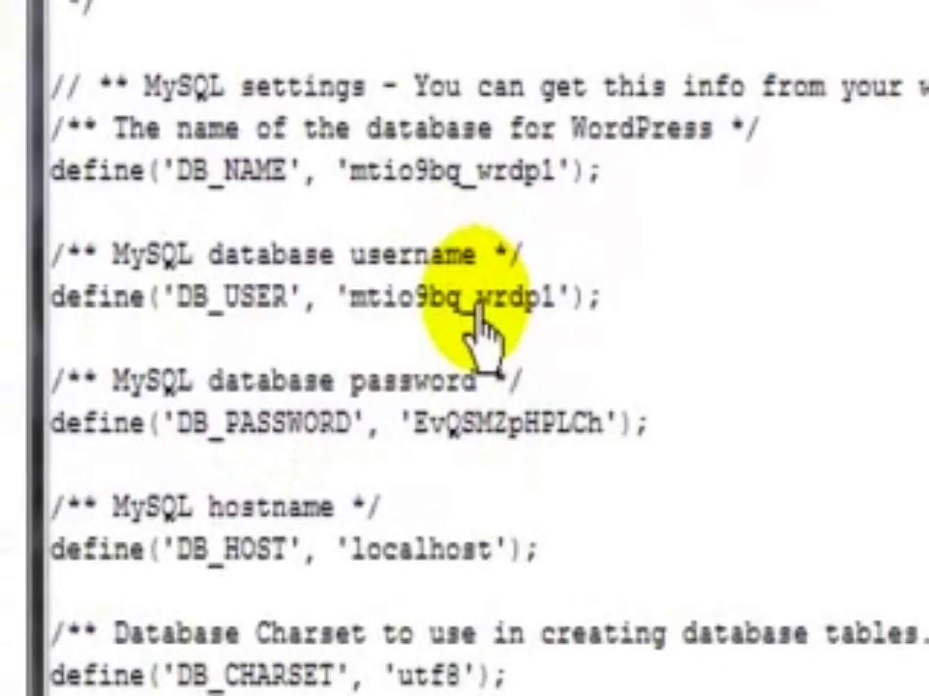
drag(476, 310, 557, 323)
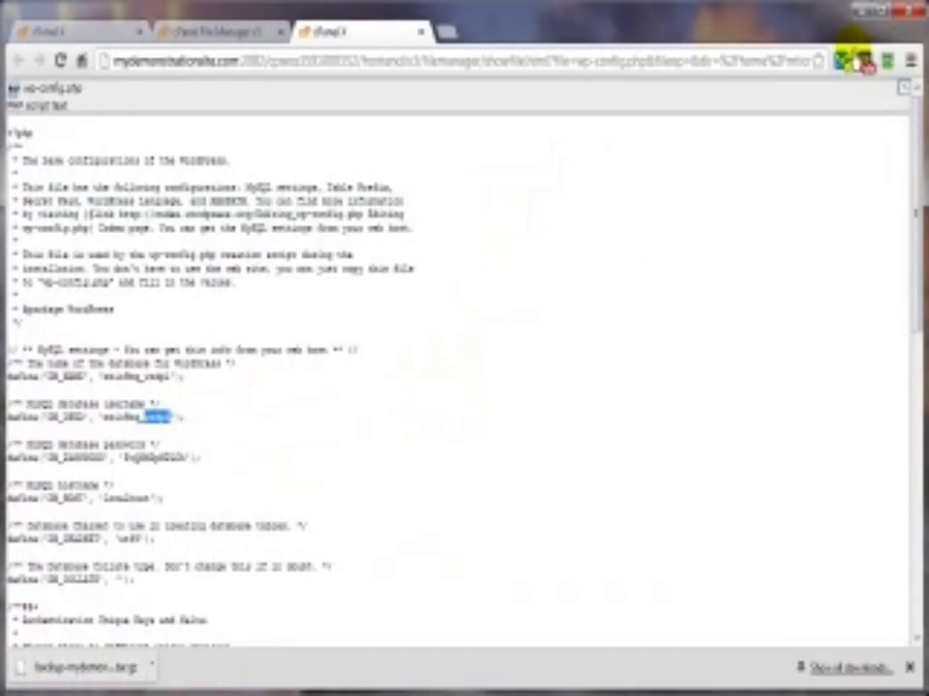
click(421, 32)
click(280, 32)
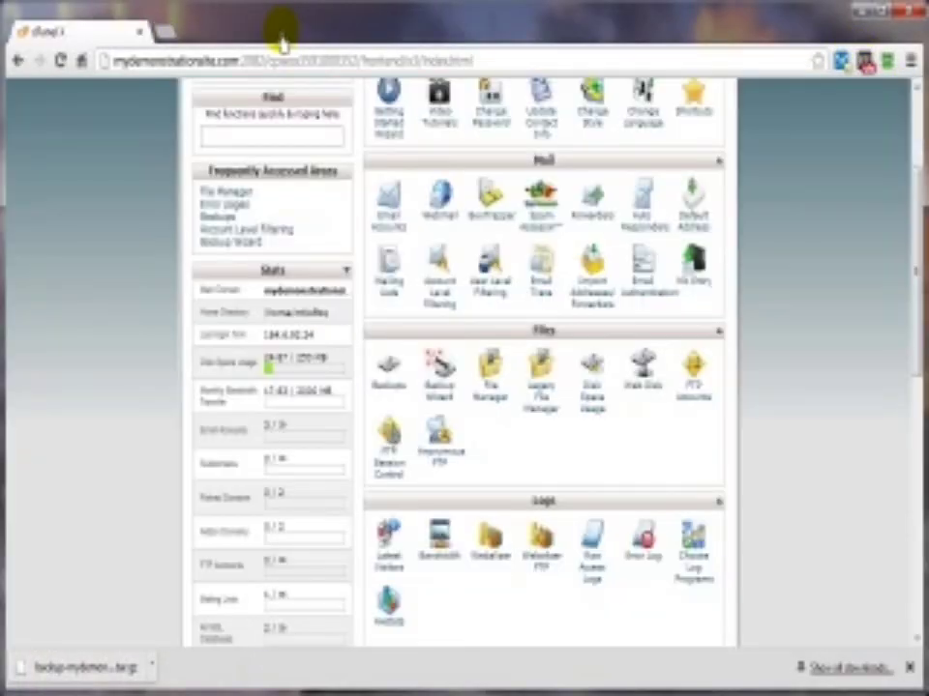
Step: Launch phpMyAdmin from cPanel's Databases tools and select the wrdp1 database
scroll(495, 491, down, 5)
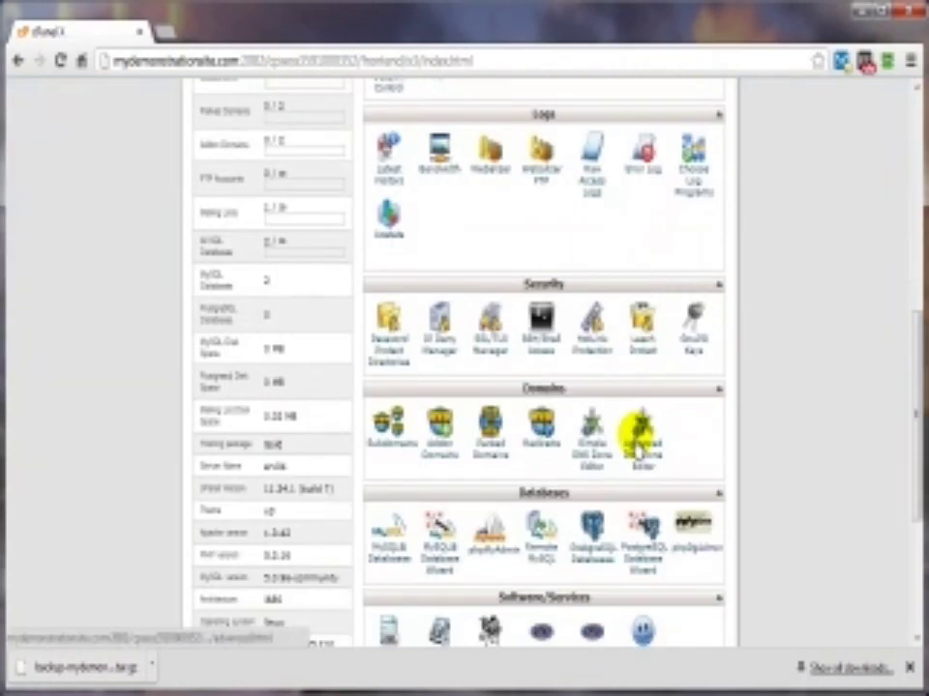
click(491, 559)
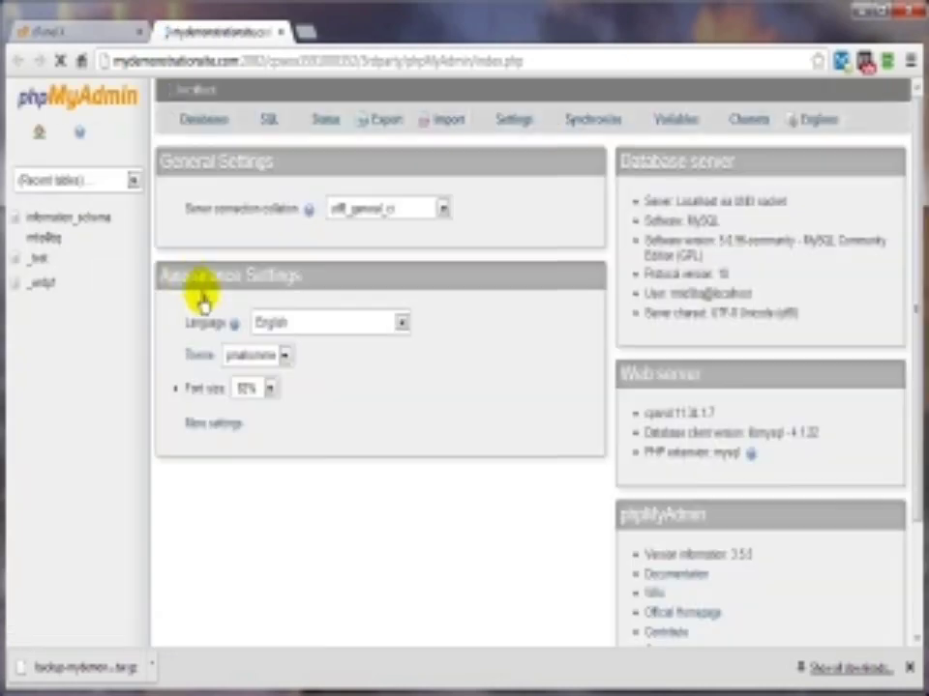
click(41, 290)
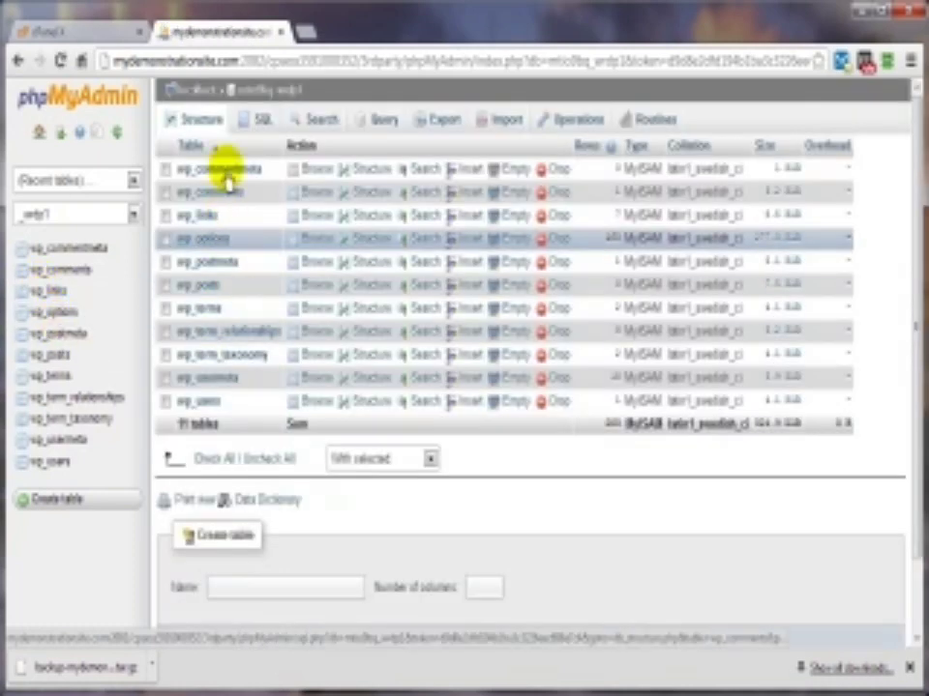
Step: Bring up the wrdp1 Export page using the Quick method and SQL format
click(440, 122)
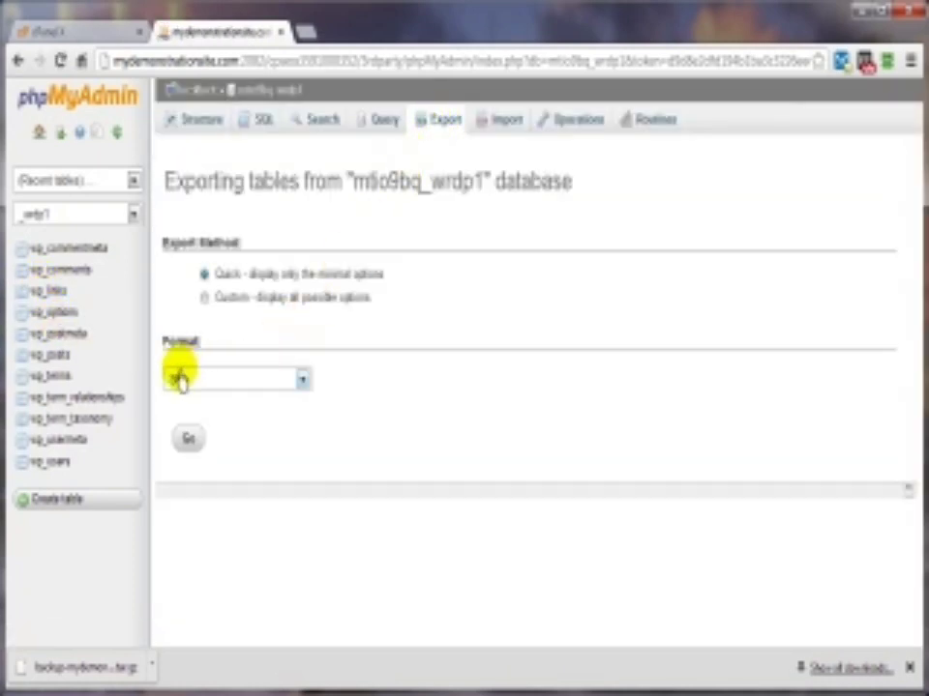
click(302, 384)
click(304, 384)
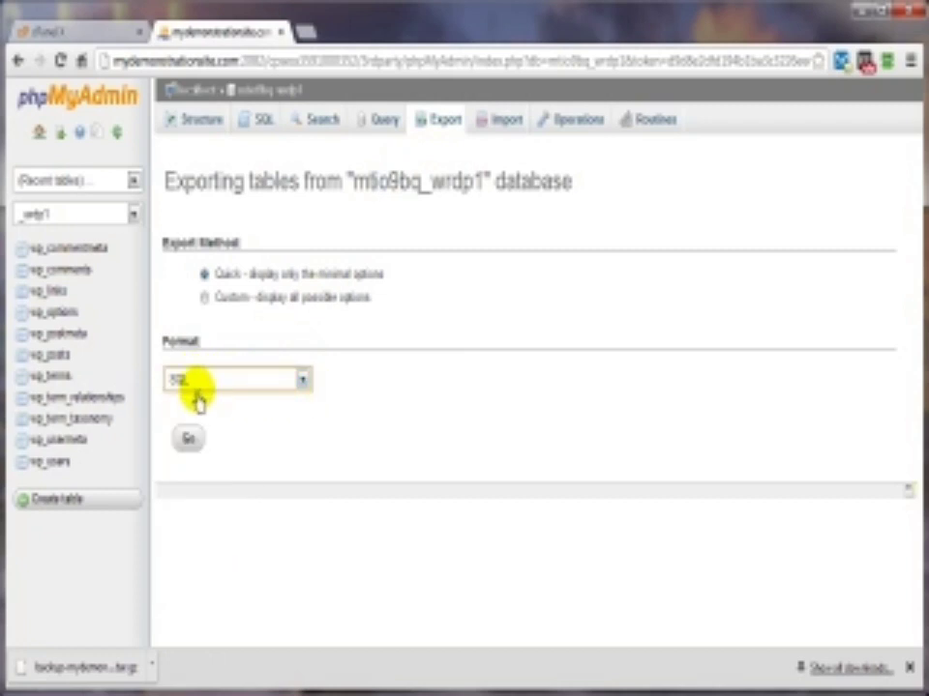
click(185, 435)
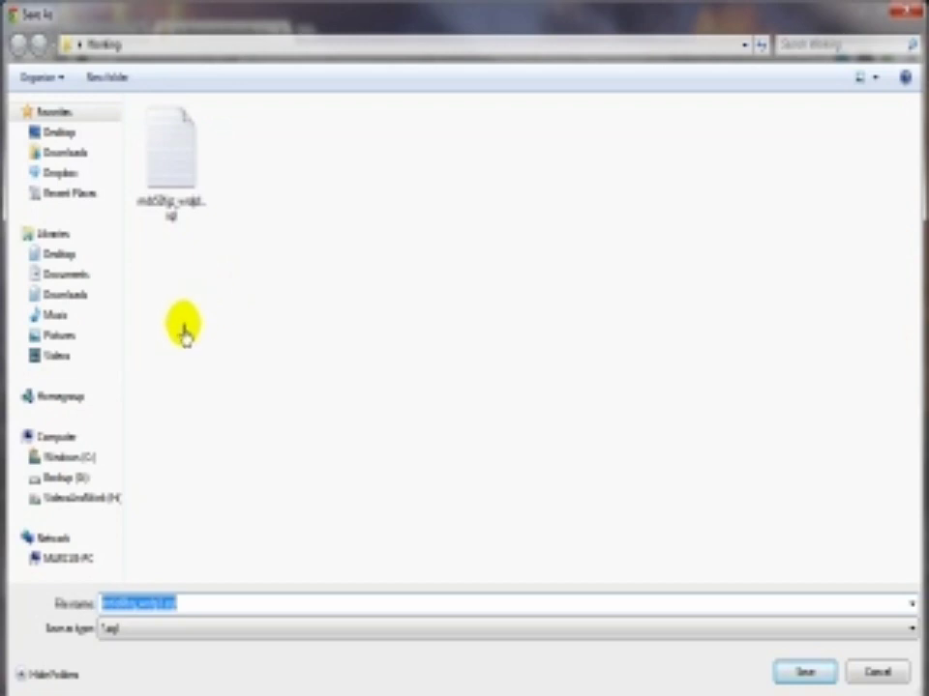
click(869, 672)
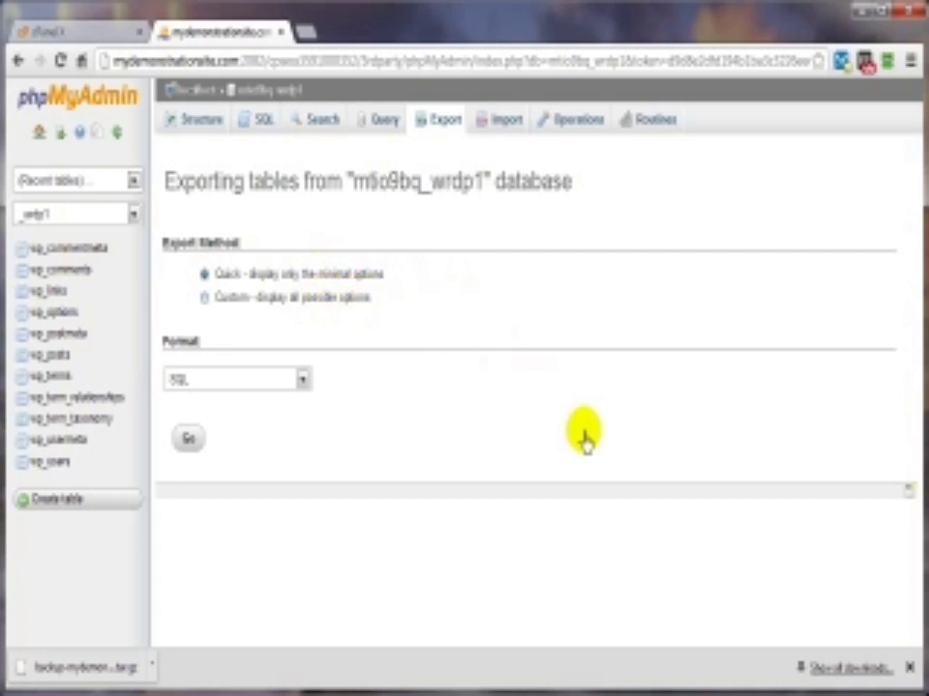
Step: Close the phpMyAdmin tab and return to the top of the cPanel home page
click(279, 31)
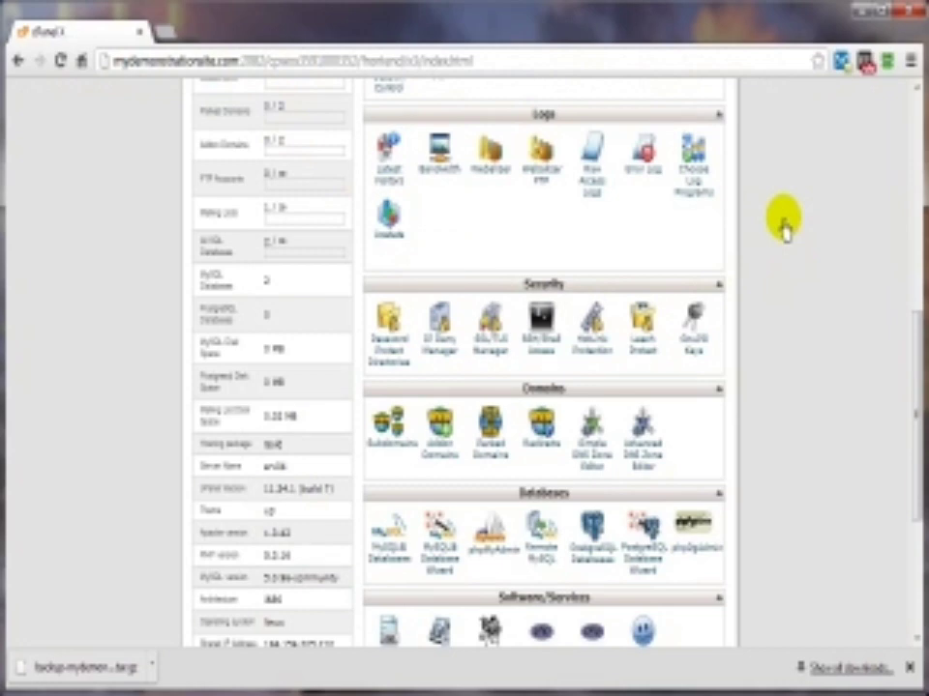
scroll(407, 373, up, 7)
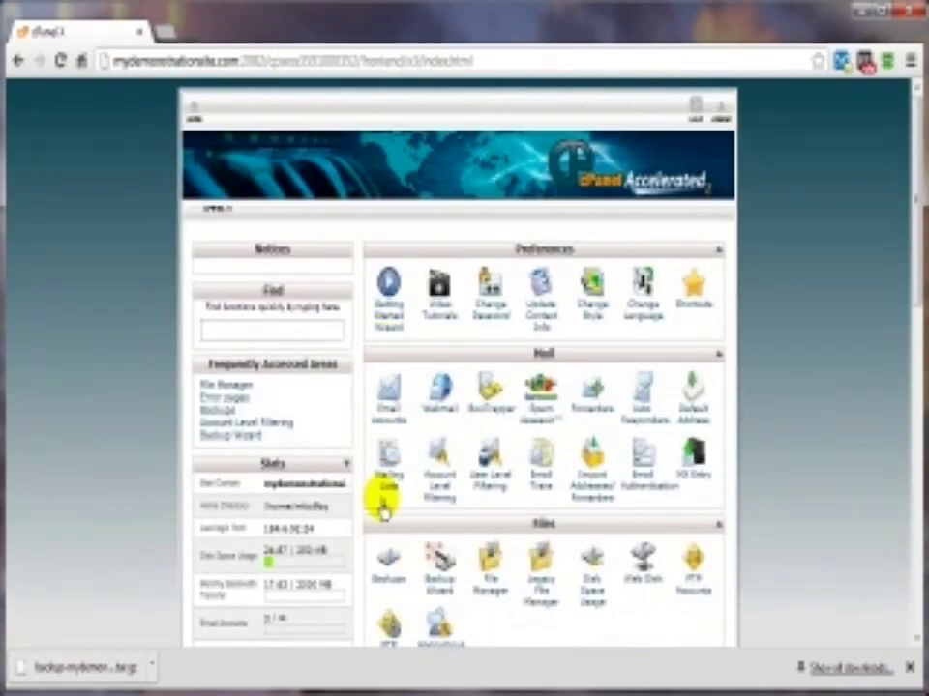
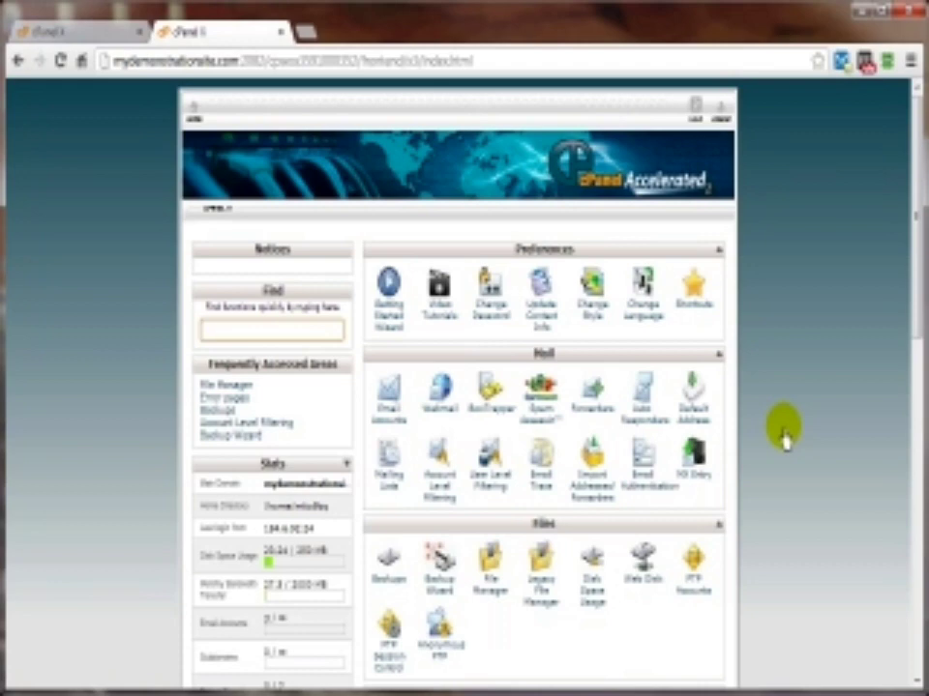
Step: Scroll to cPanel's Domains section and open the Redirects page
scroll(783, 438, down, 2)
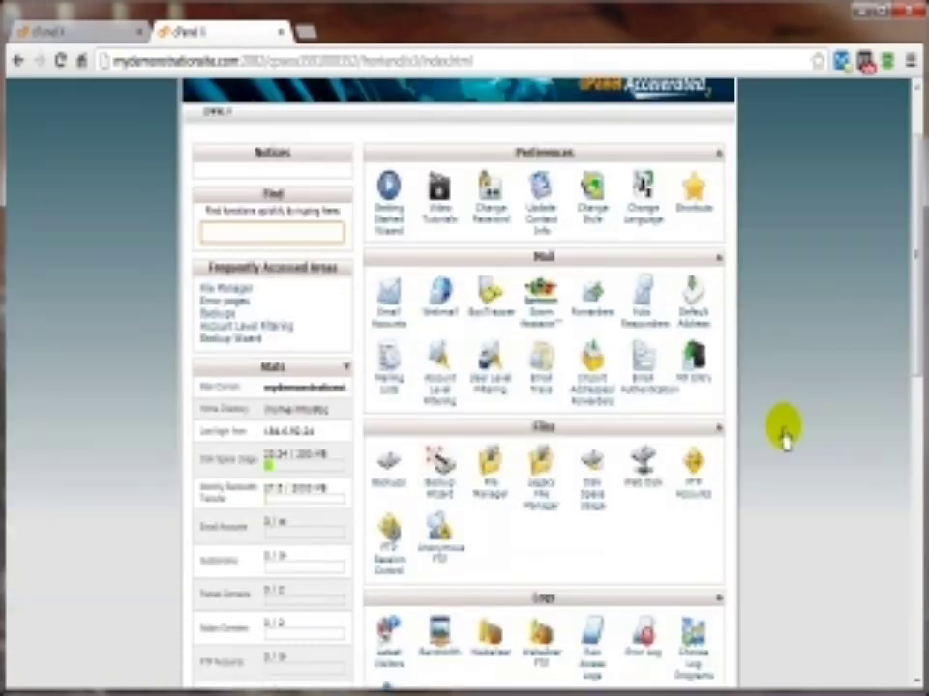
scroll(745, 467, down, 5)
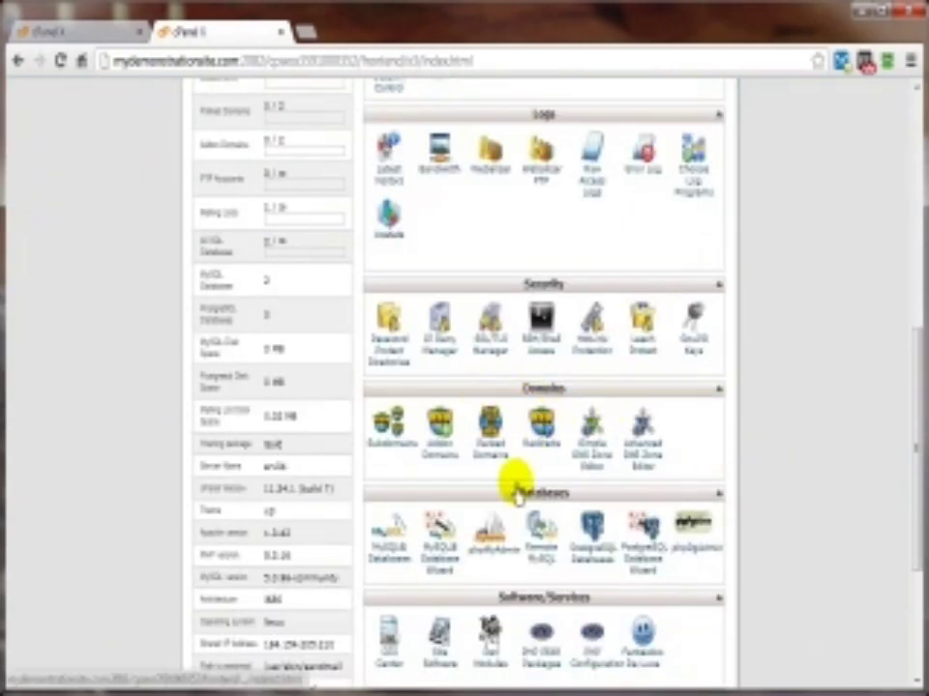
click(541, 454)
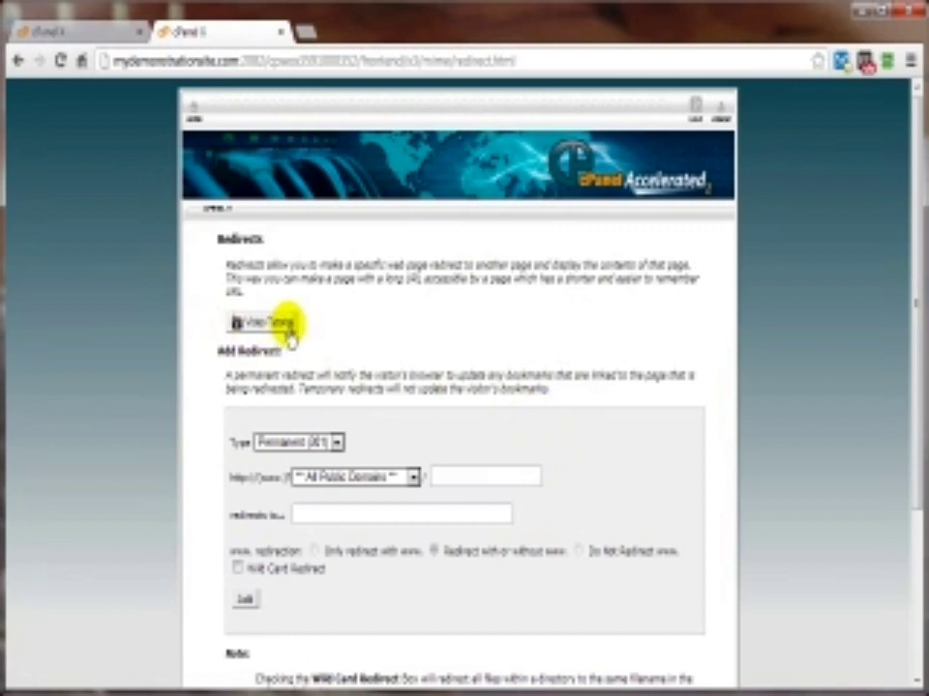
Step: Set the redirect type to Temporary (302), leaving All Public Domains as the source domain
scroll(652, 435, down, 1)
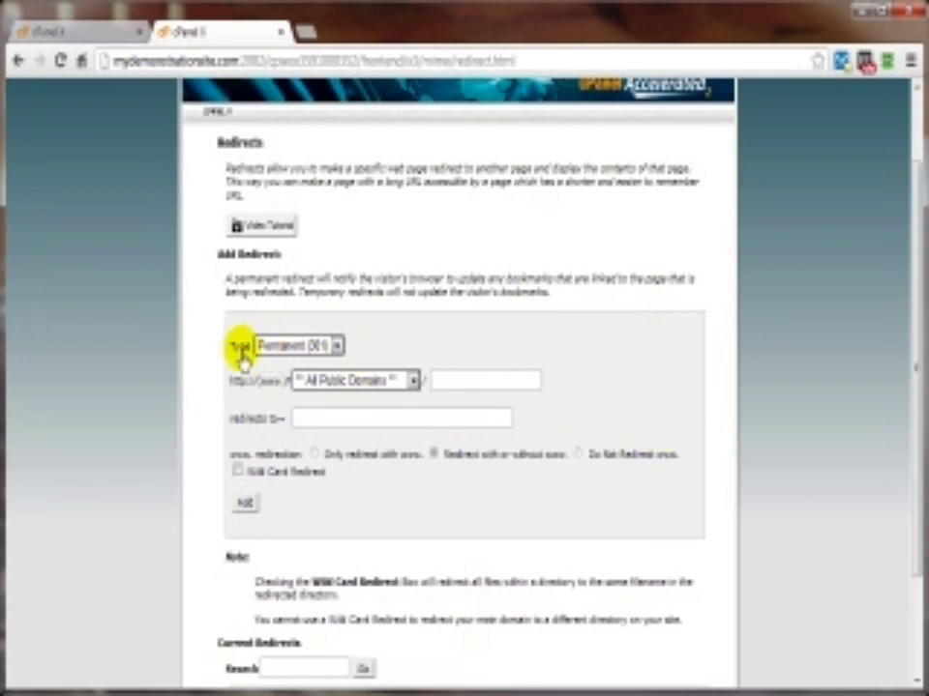
click(278, 350)
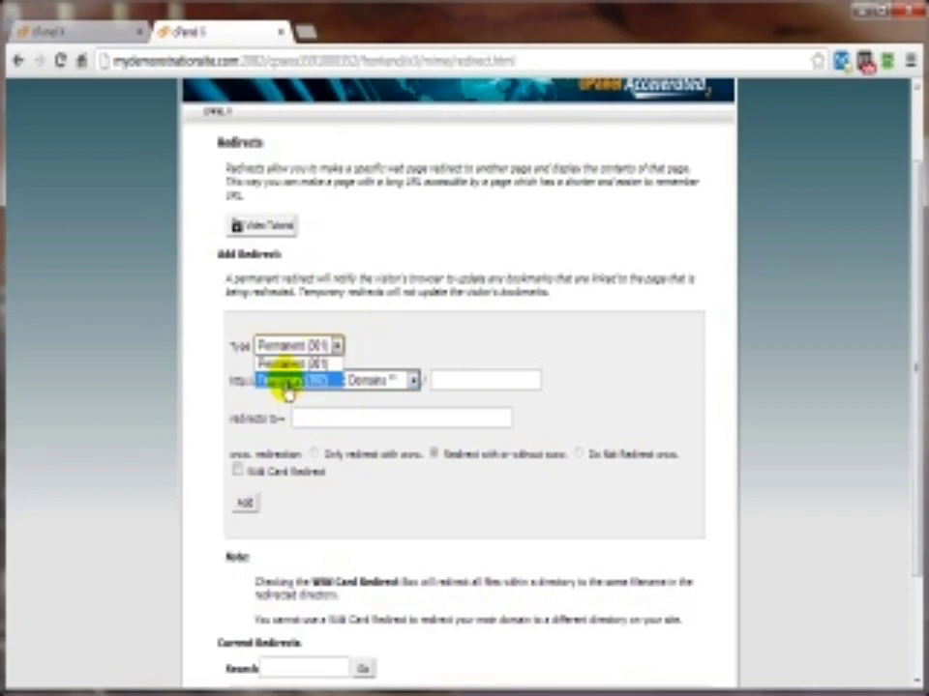
click(286, 383)
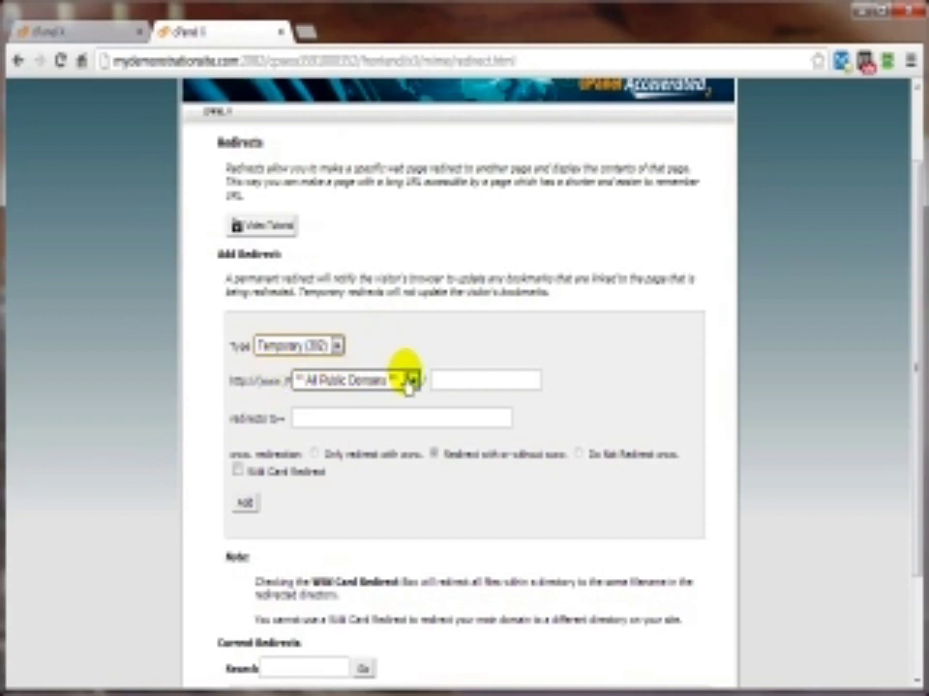
click(373, 385)
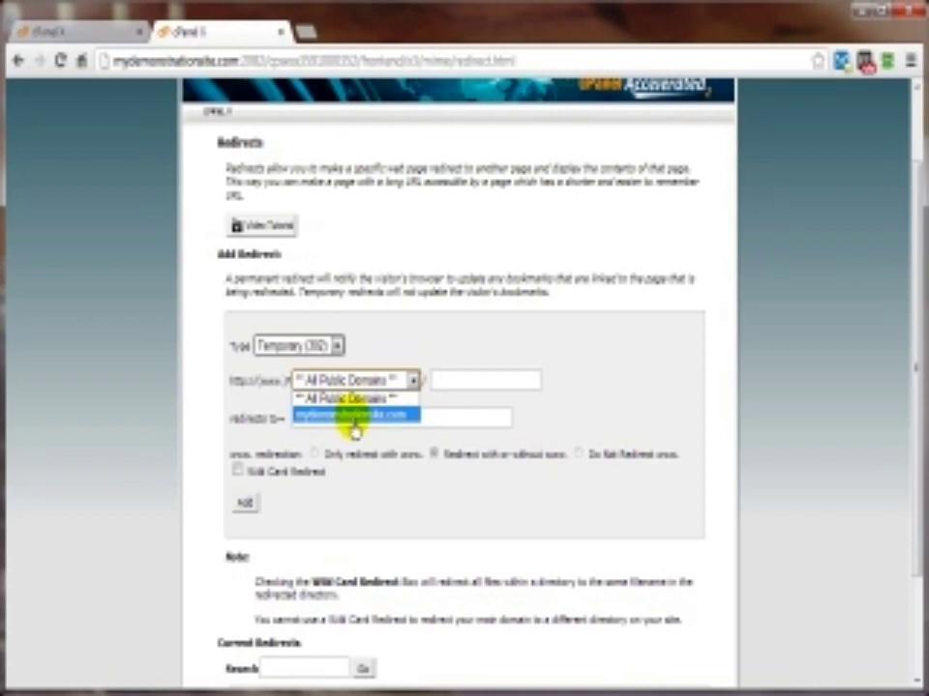
click(442, 387)
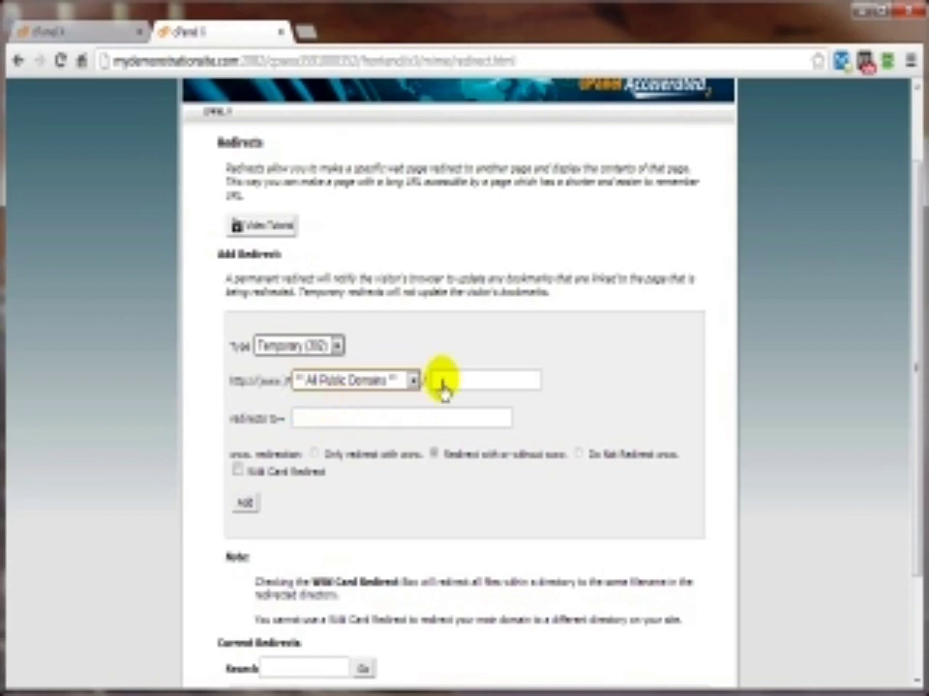
Step: Enter 'widgets' as the source path and paste the cx2.com destination URL
click(442, 385)
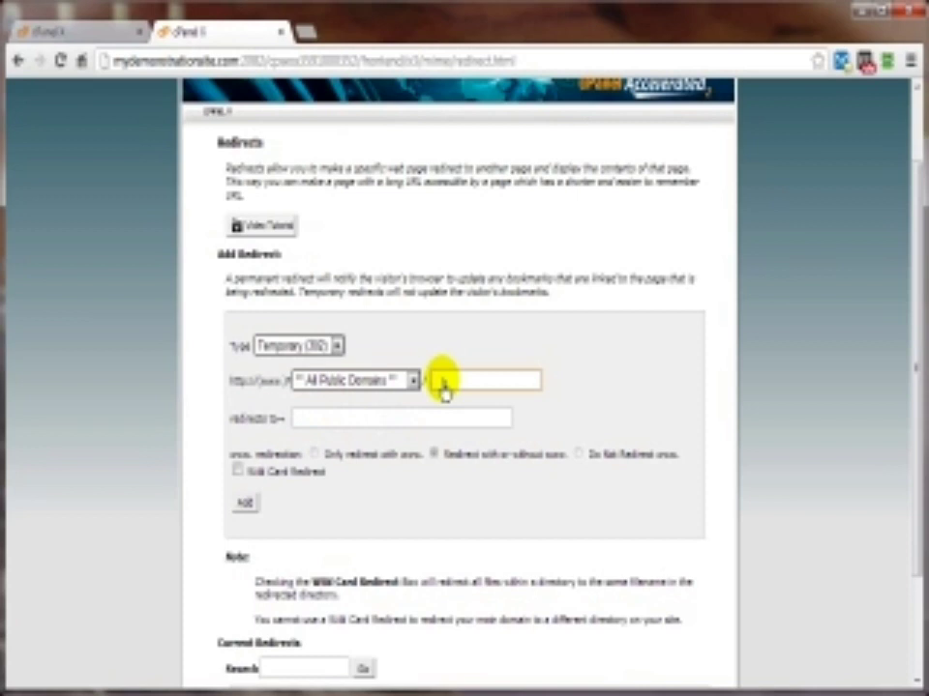
text(wid)
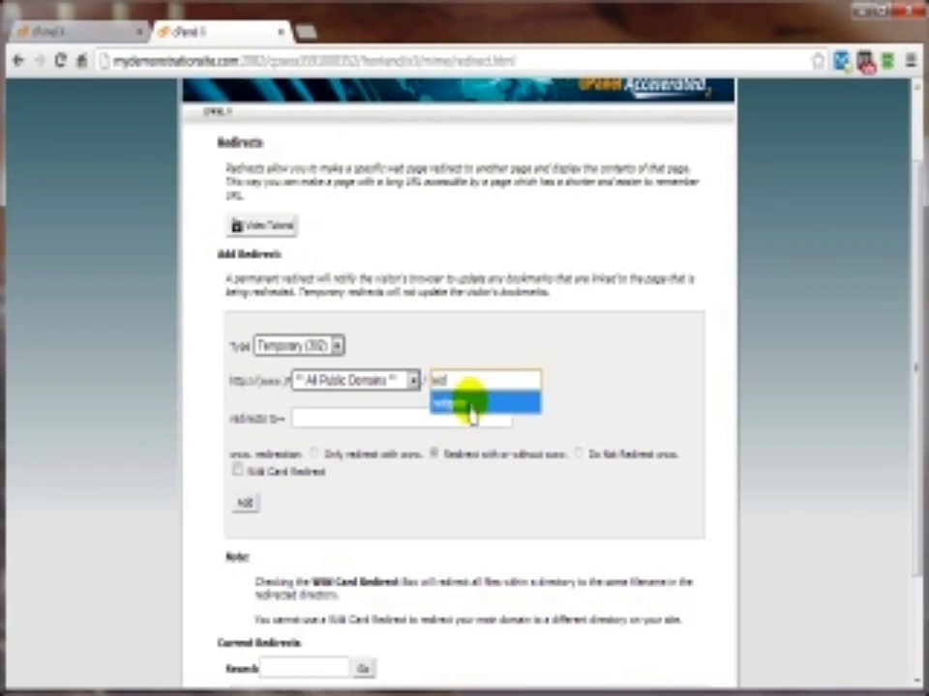
click(471, 403)
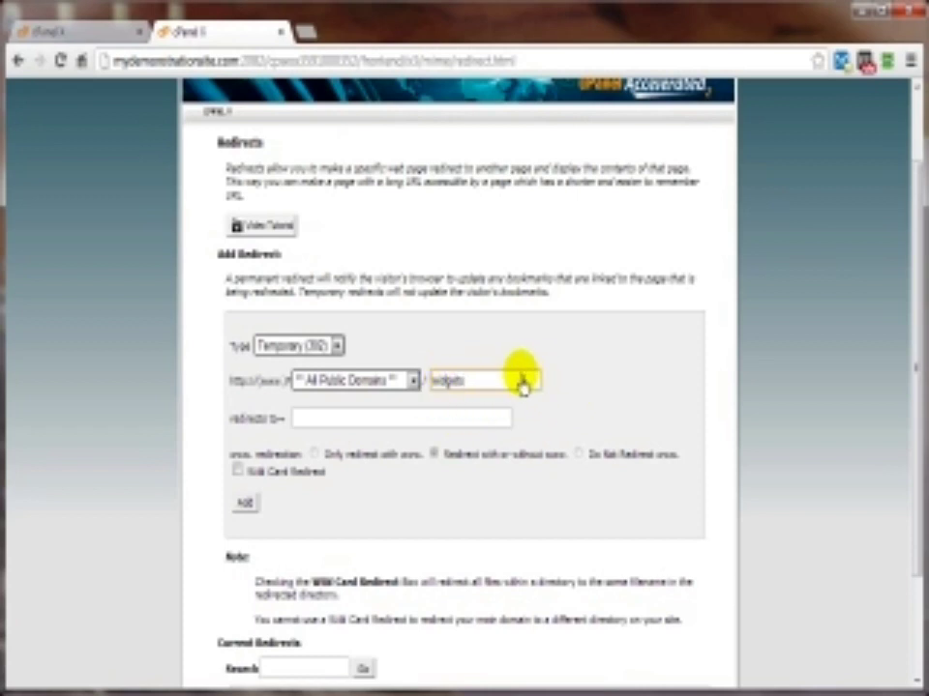
click(348, 387)
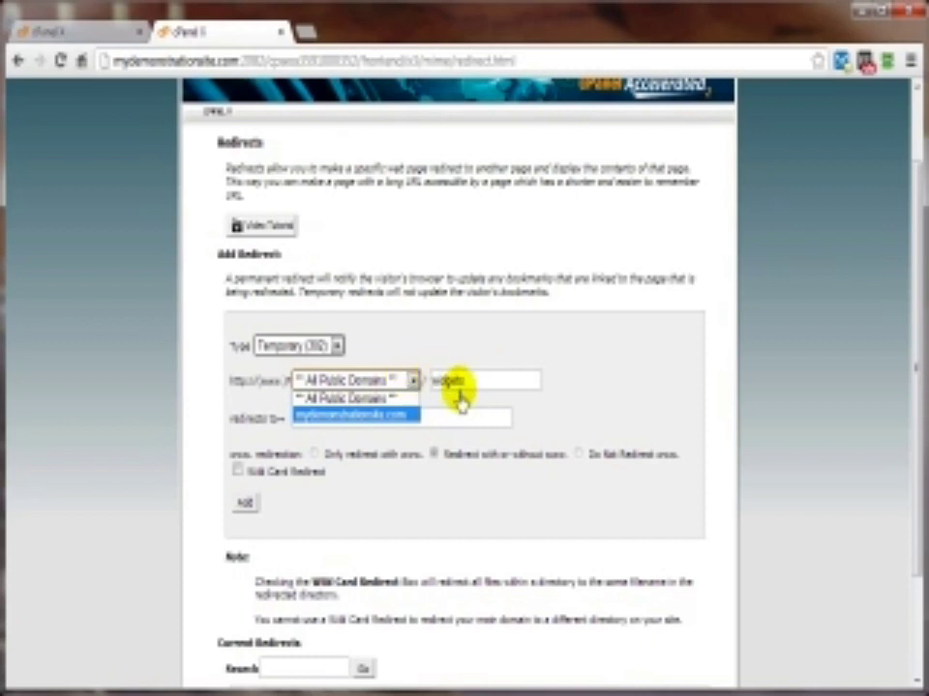
click(555, 400)
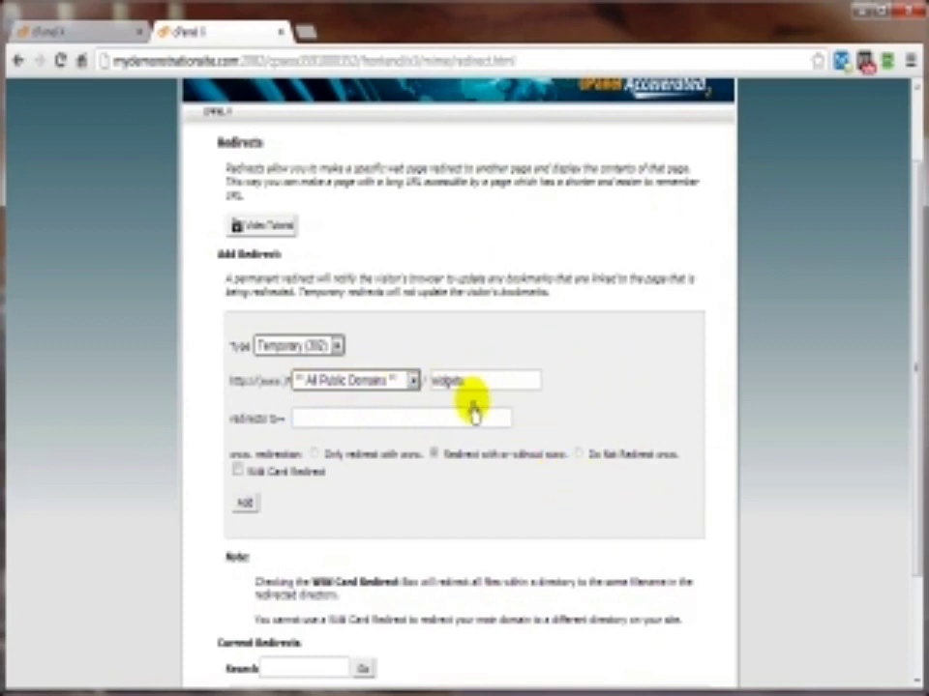
click(358, 421)
text(http://cx2.com/mostawesome/widgetsintheworld)
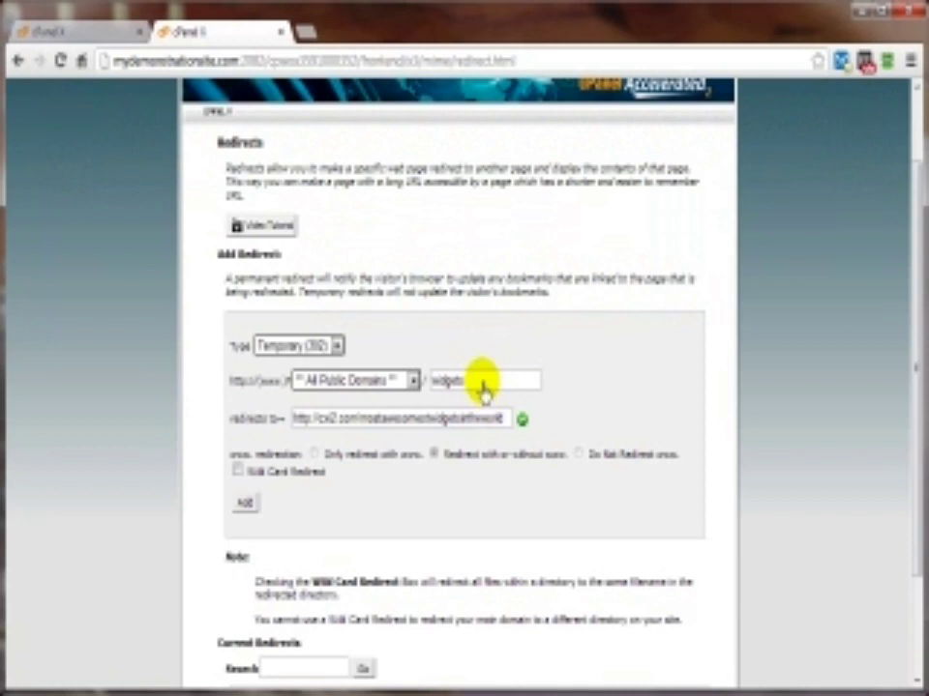
Step: Make it a wildcard redirect, drop the trailing slash from the path, and add it
click(237, 472)
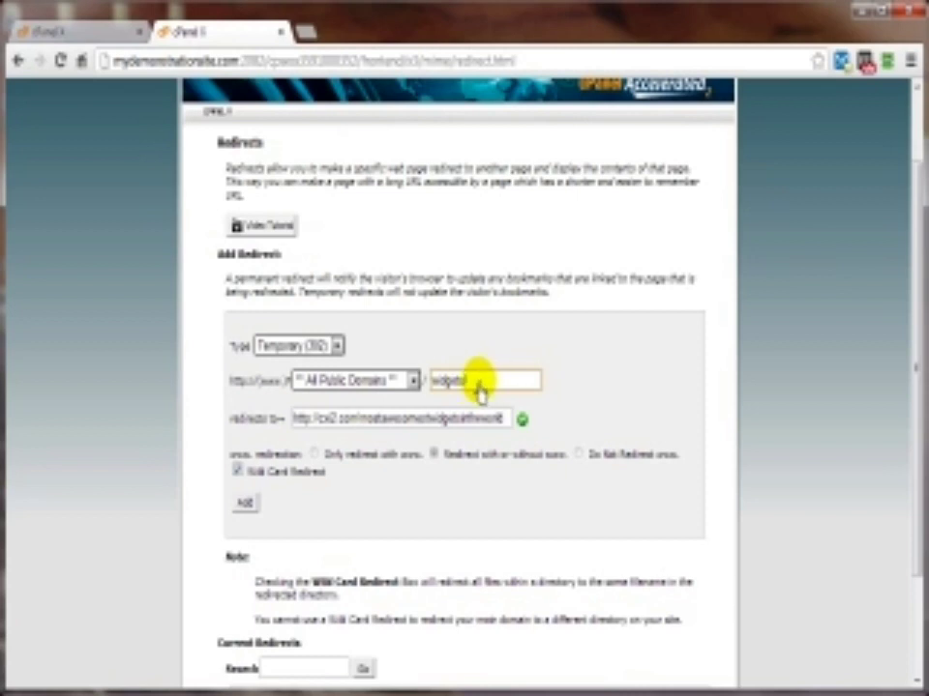
key(BackSpace)
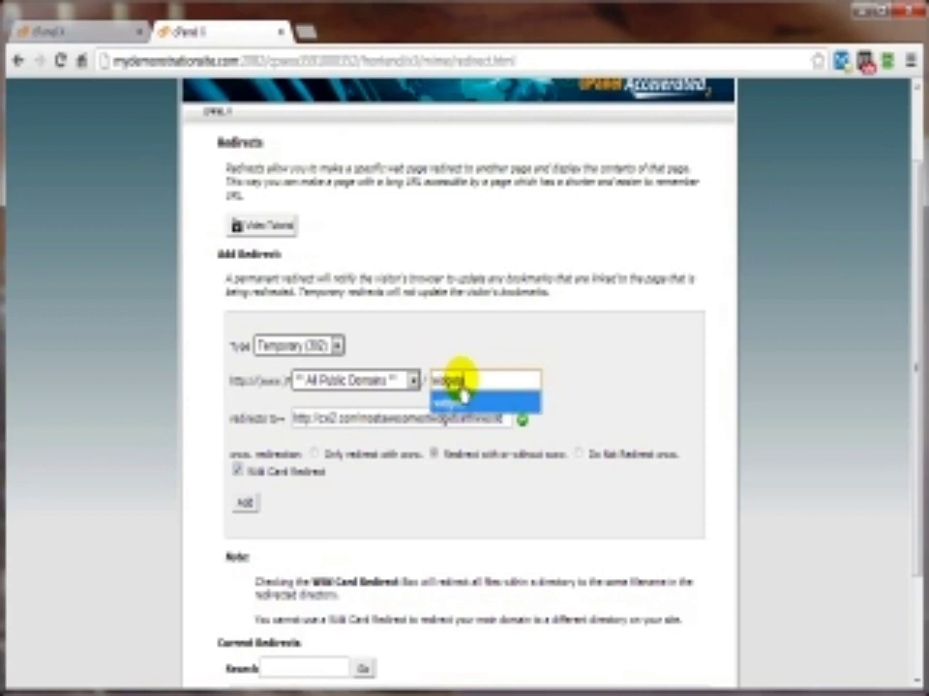
click(567, 389)
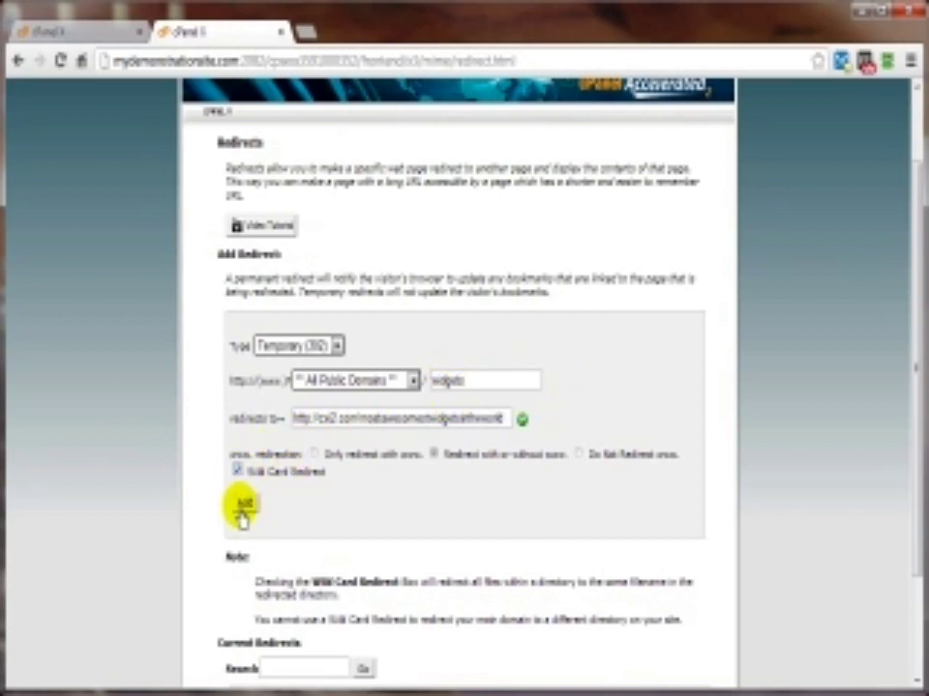
click(243, 509)
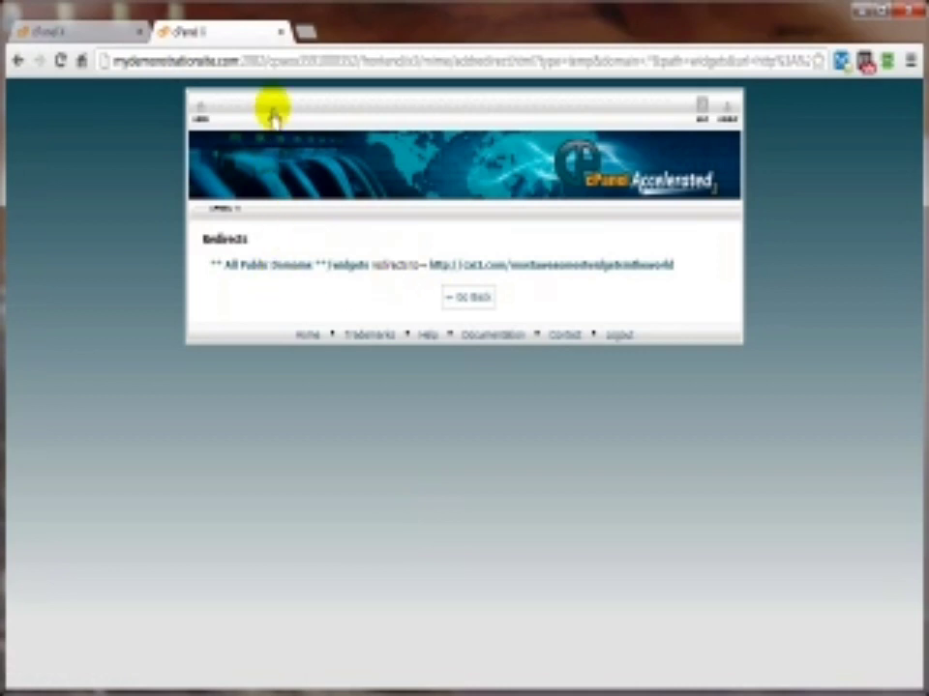
Step: Copy the cx2.com destination URL from the redirect confirmation page
drag(431, 277, 673, 280)
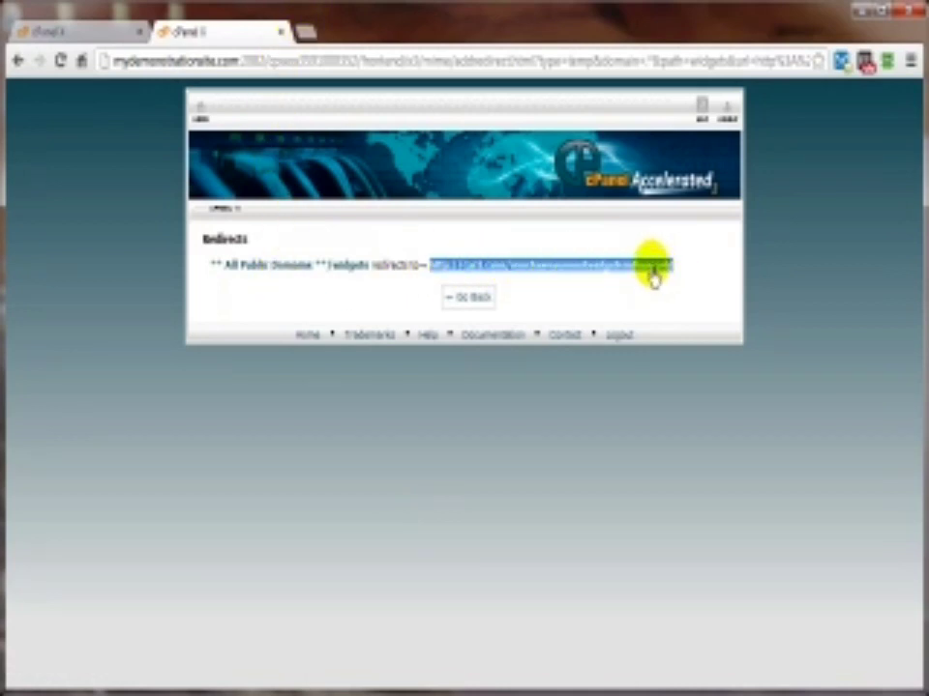
right_click(671, 277)
click(695, 281)
click(306, 31)
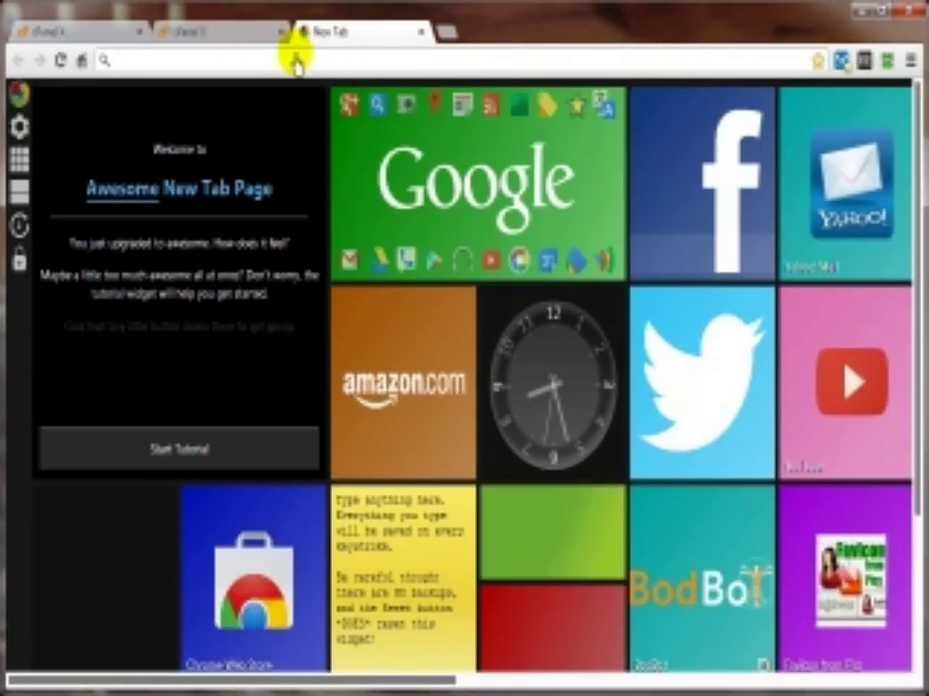
Step: Load the cx2.com widget page, then confirm mydemonstrationsite.com/widgets/ redirects to it
right_click(294, 60)
click(334, 155)
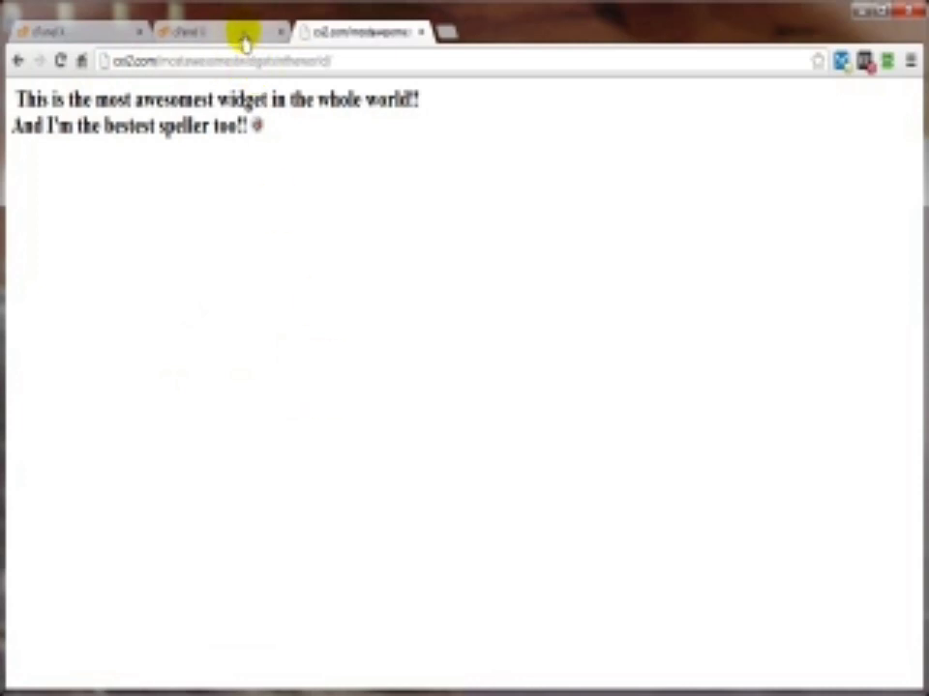
click(443, 36)
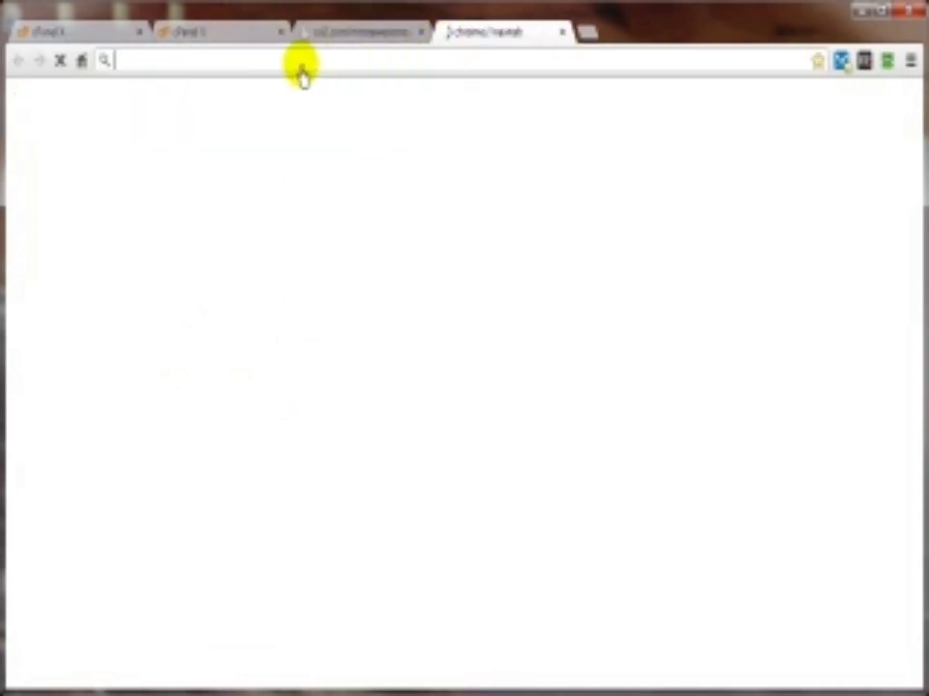
text(mydemonstrationsite.com/widgets/)
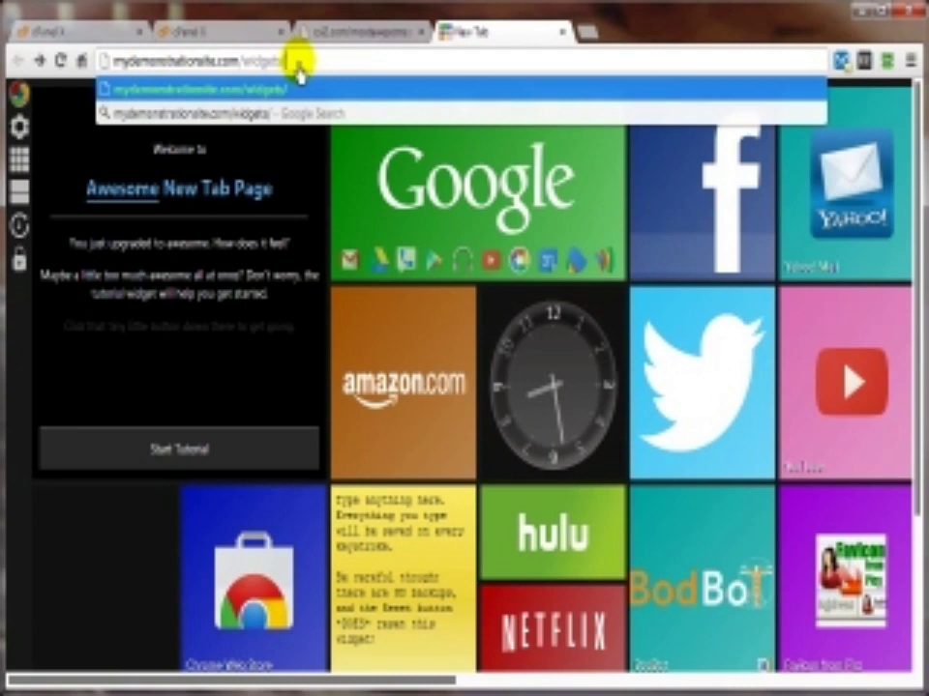
key(Return)
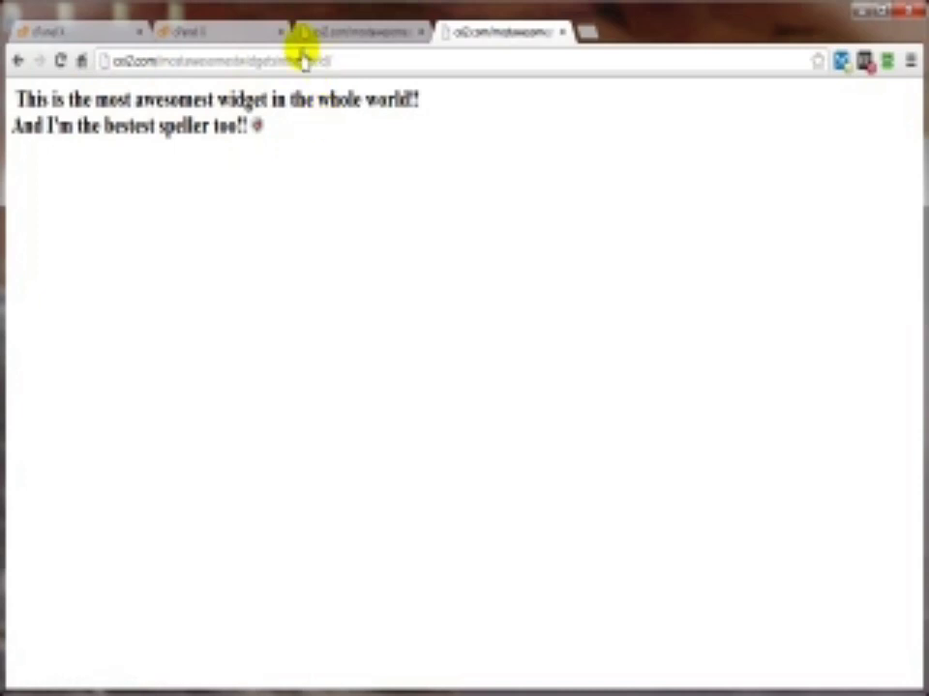
click(143, 32)
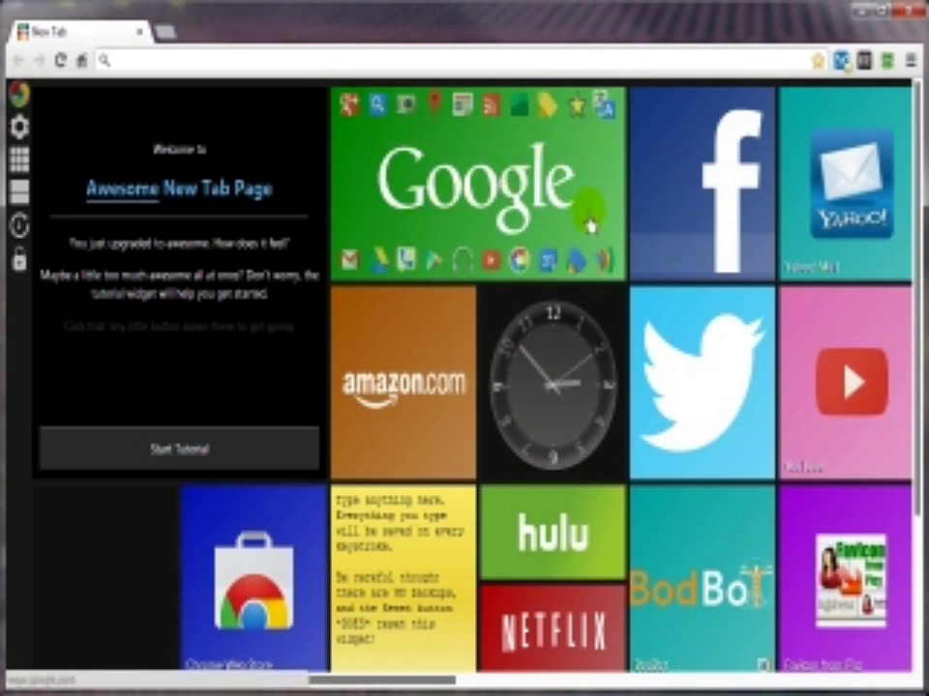
Step: Go from the Google home page to google.com/alerts
click(476, 190)
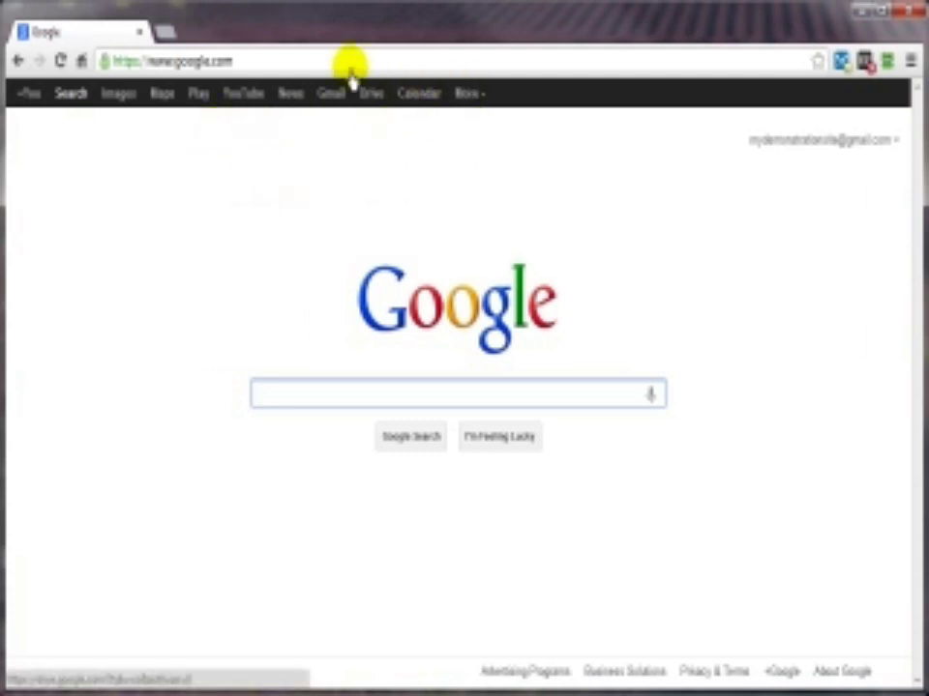
click(245, 62)
click(247, 63)
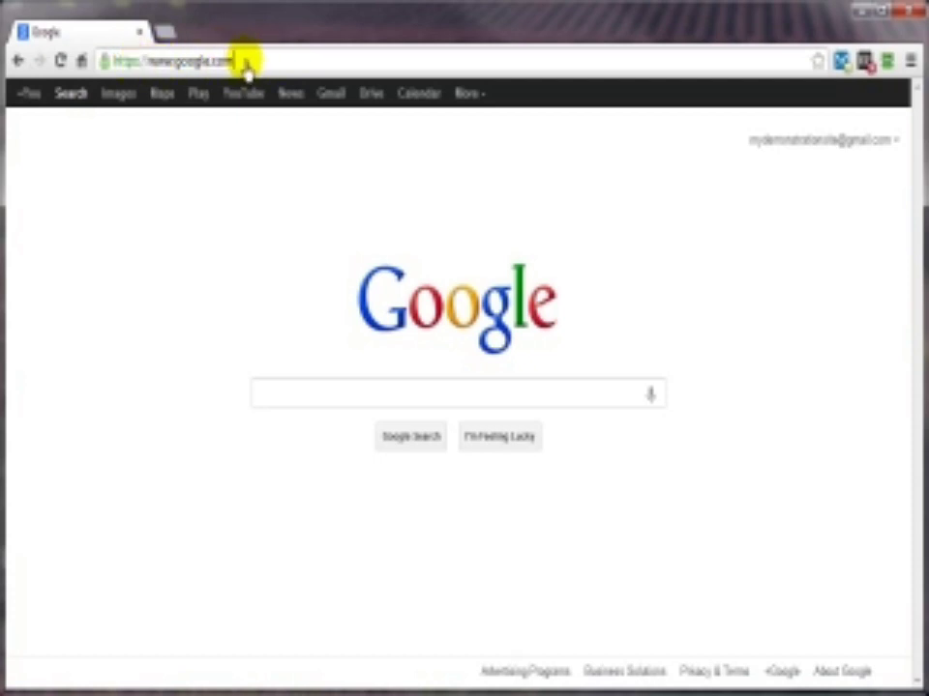
text(/a)
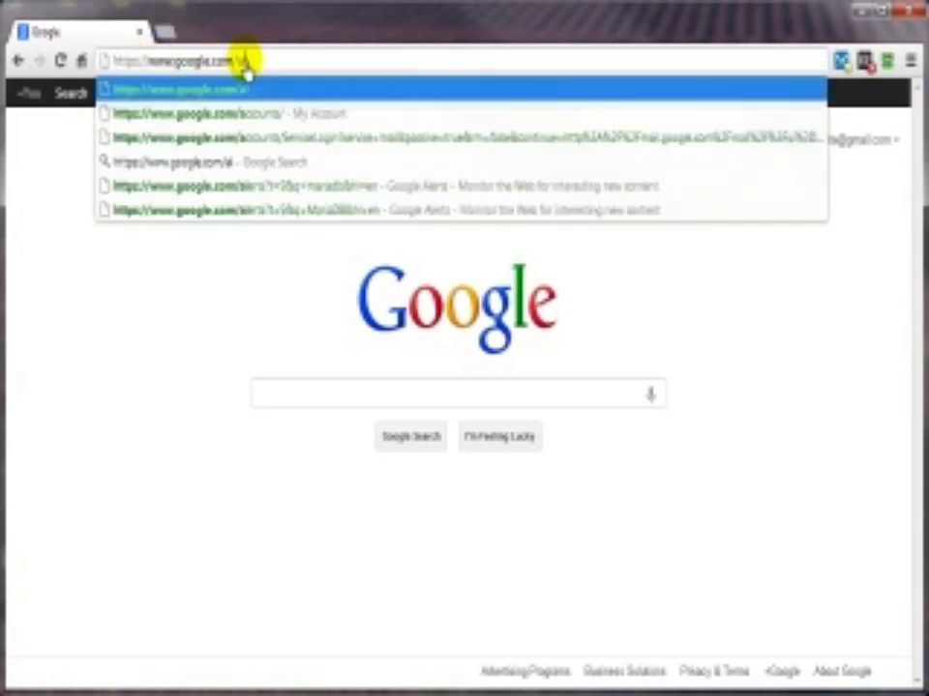
text(lerts)
key(Return)
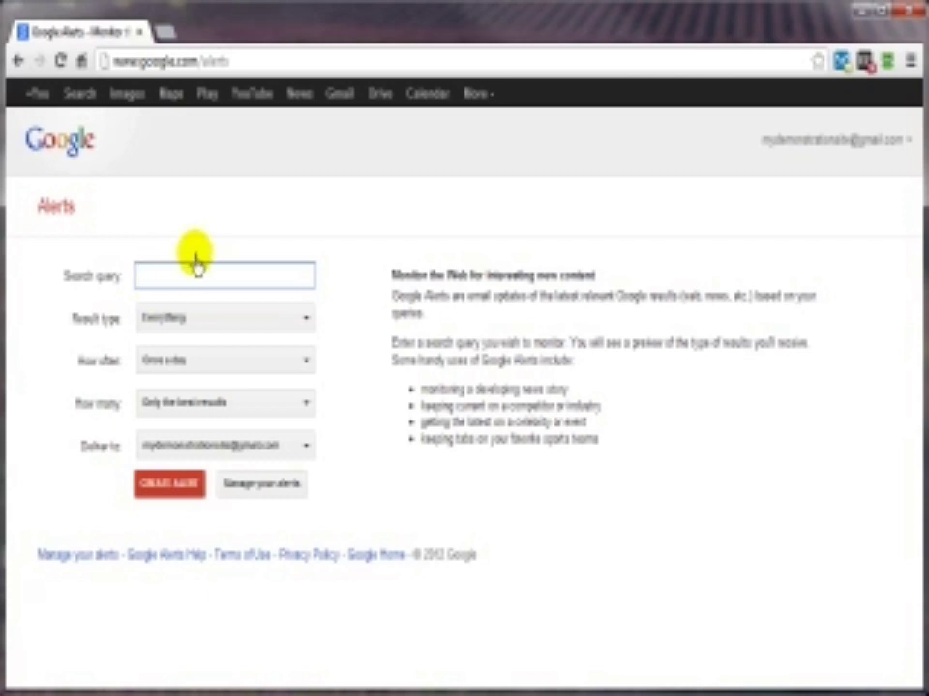
Step: Enter the query 'Chow Chow' and review result type and frequency, keeping their defaults
text(Chow)
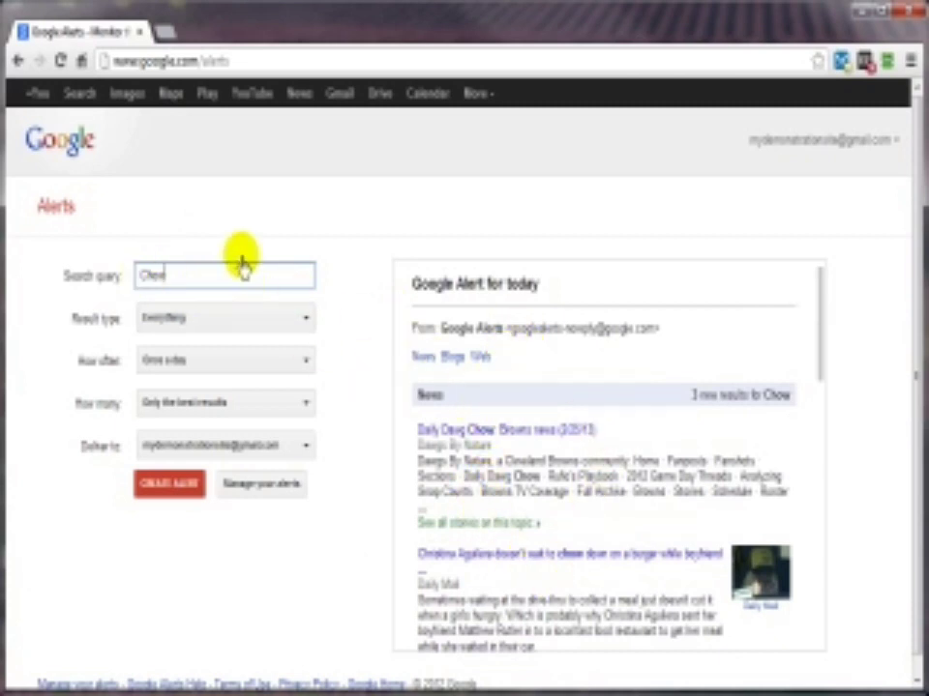
text(Che)
text(w)
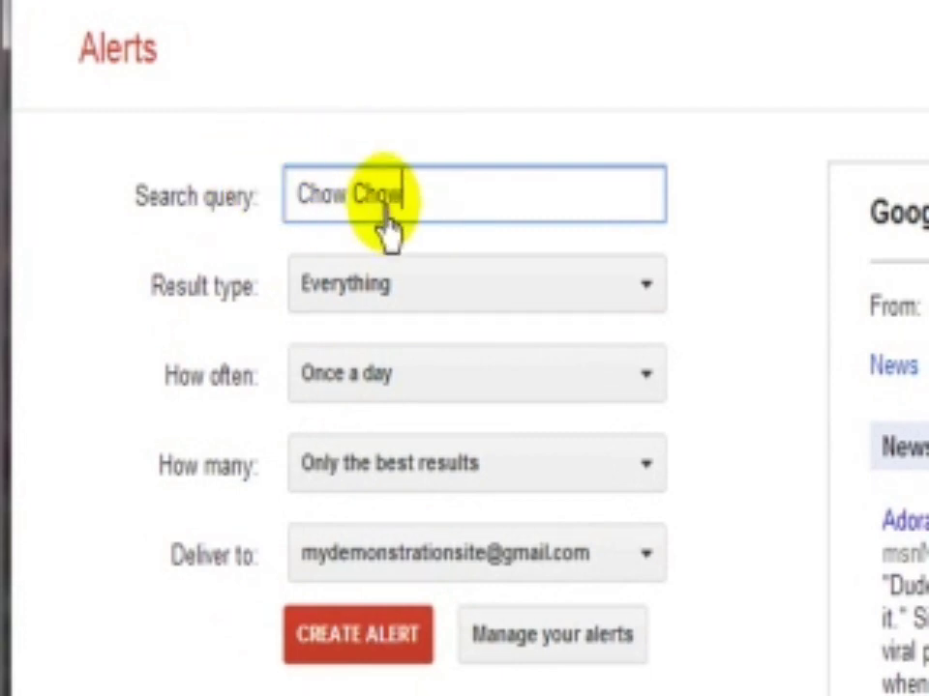
click(425, 294)
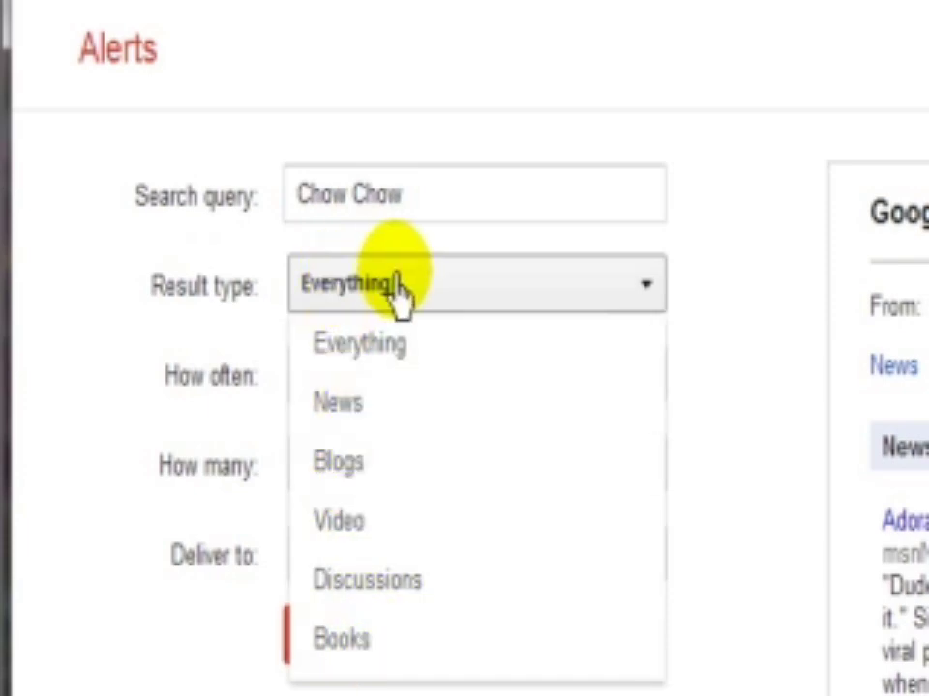
click(101, 275)
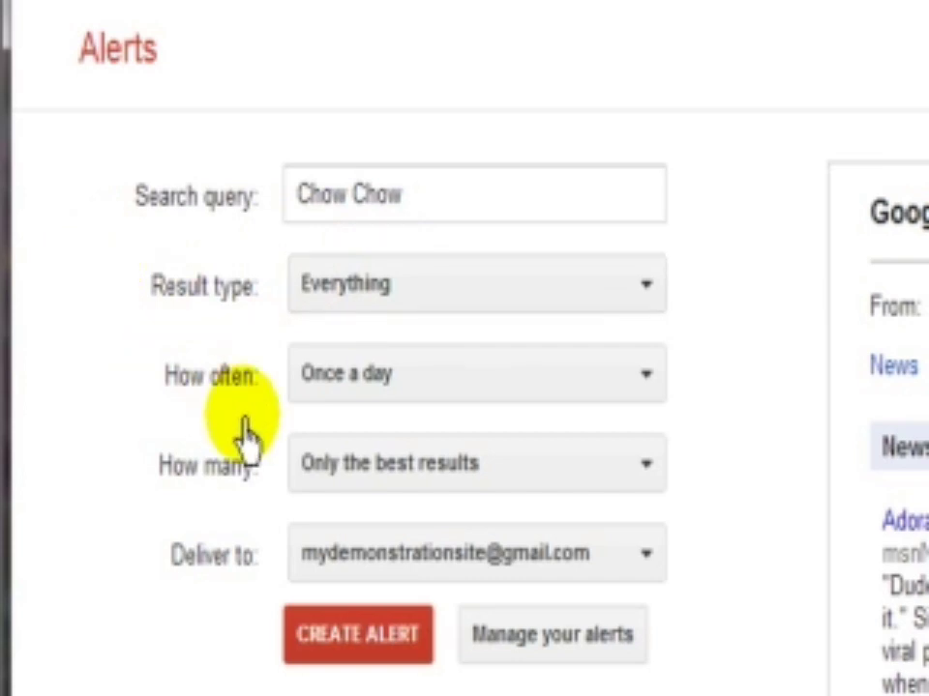
click(422, 379)
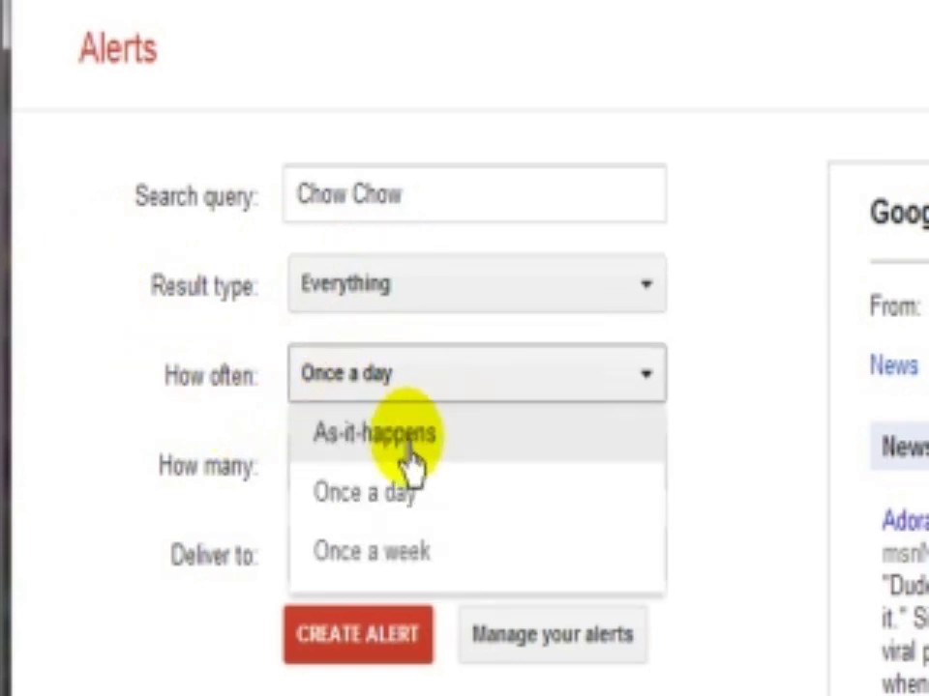
click(417, 392)
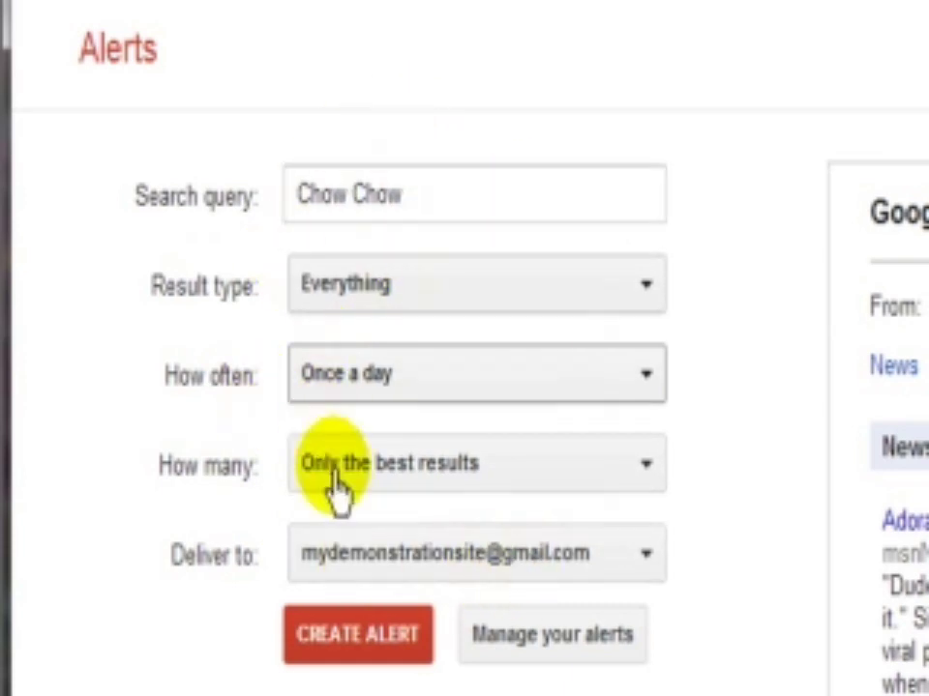
Step: Keep Only the best results and set the alert's delivery to Feed
click(516, 488)
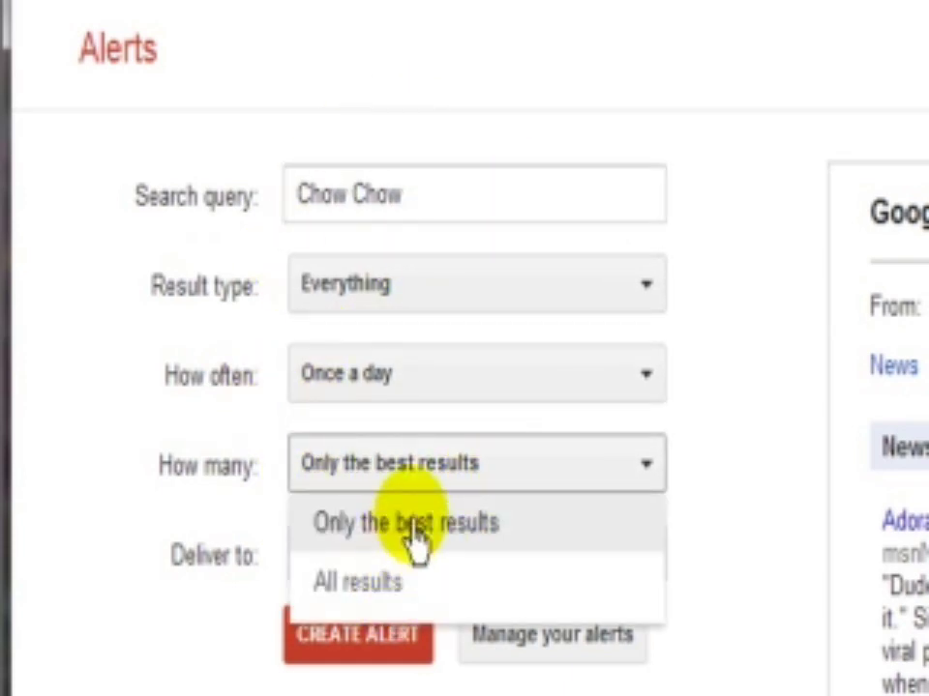
click(410, 527)
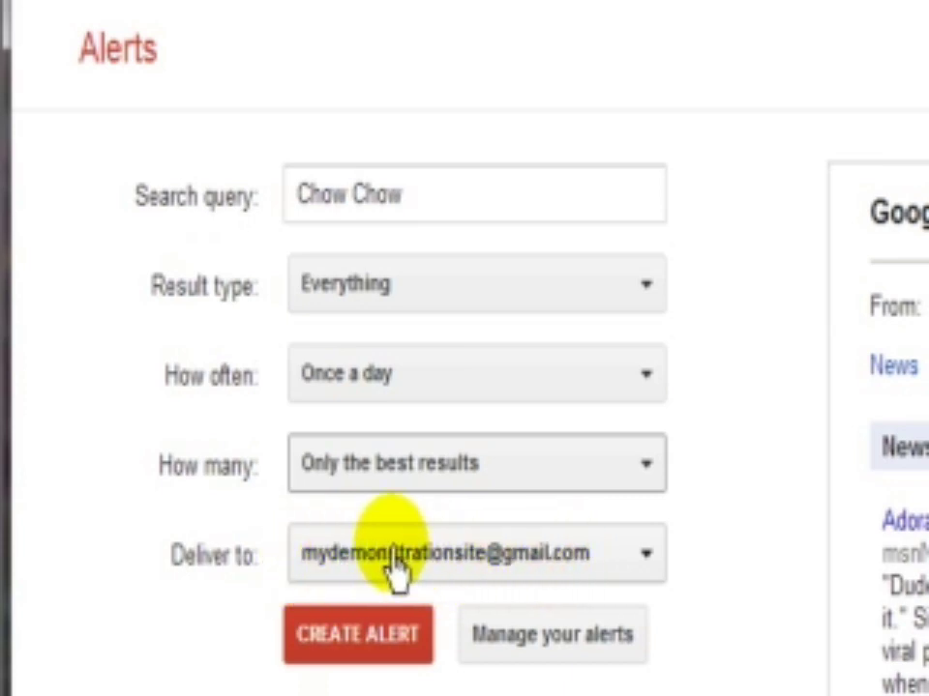
click(644, 571)
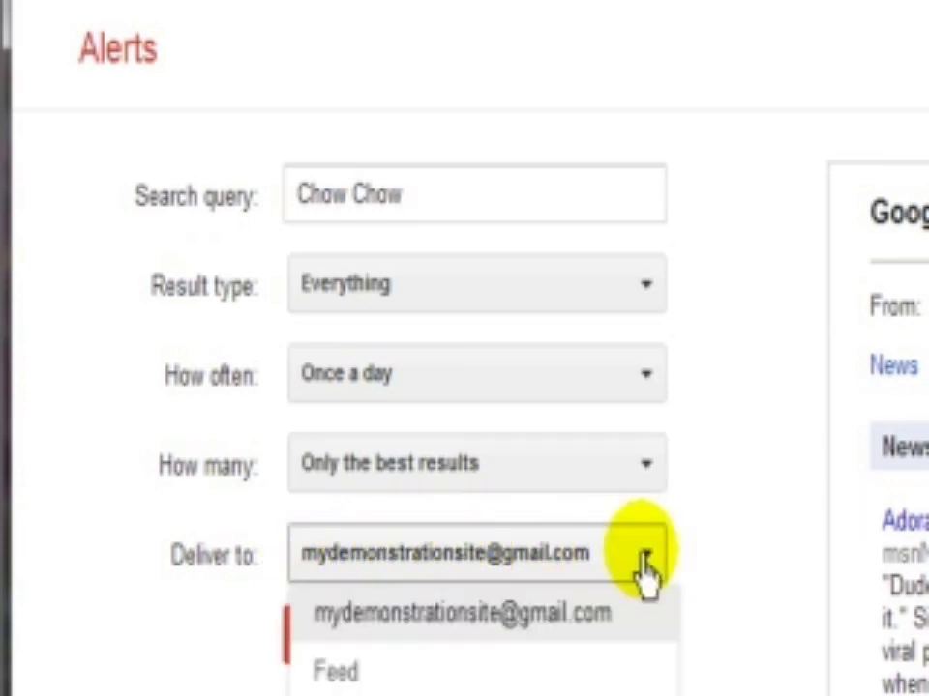
click(333, 672)
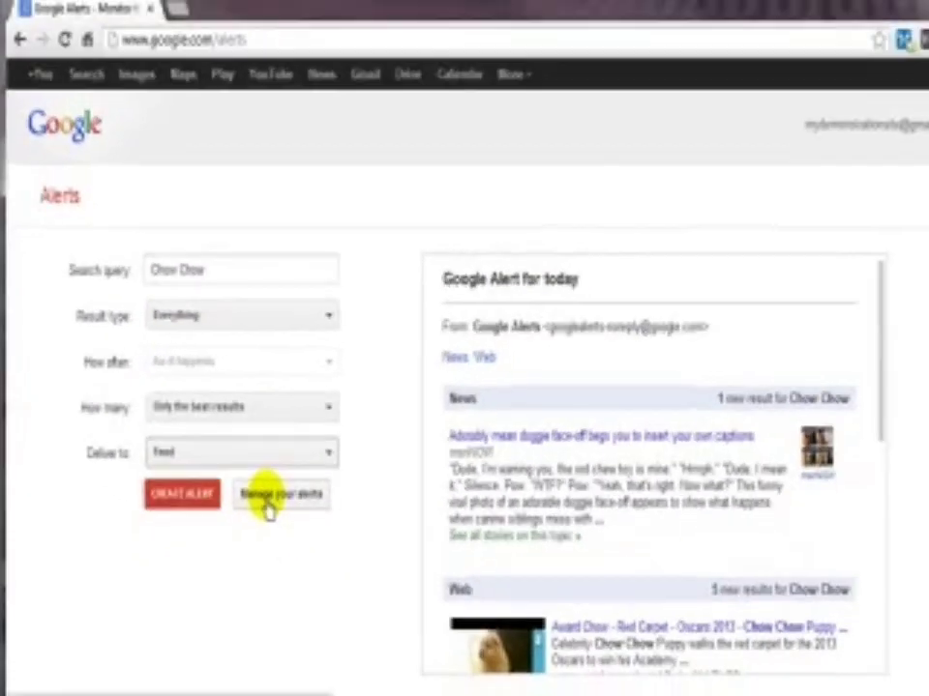
Step: Check the existing alerts, create the Chow Chow alert, then switch to Gmail
click(367, 561)
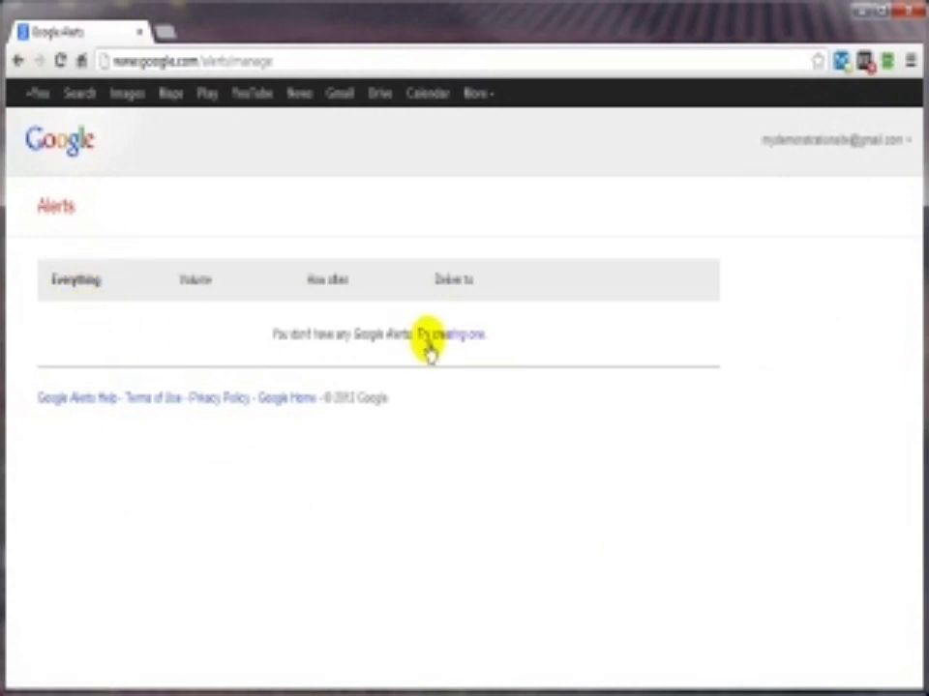
click(17, 59)
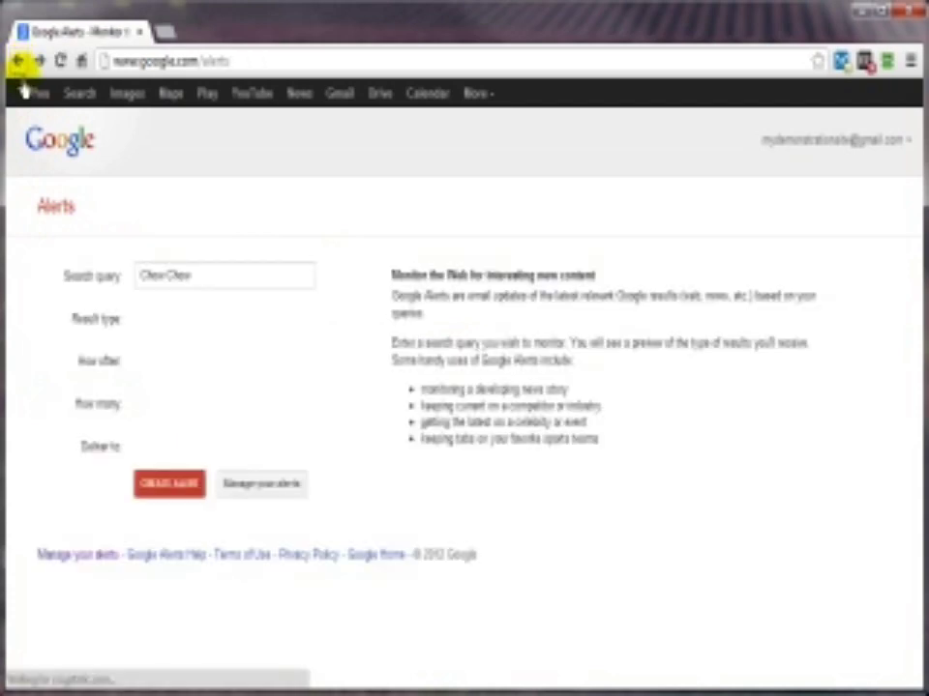
click(162, 495)
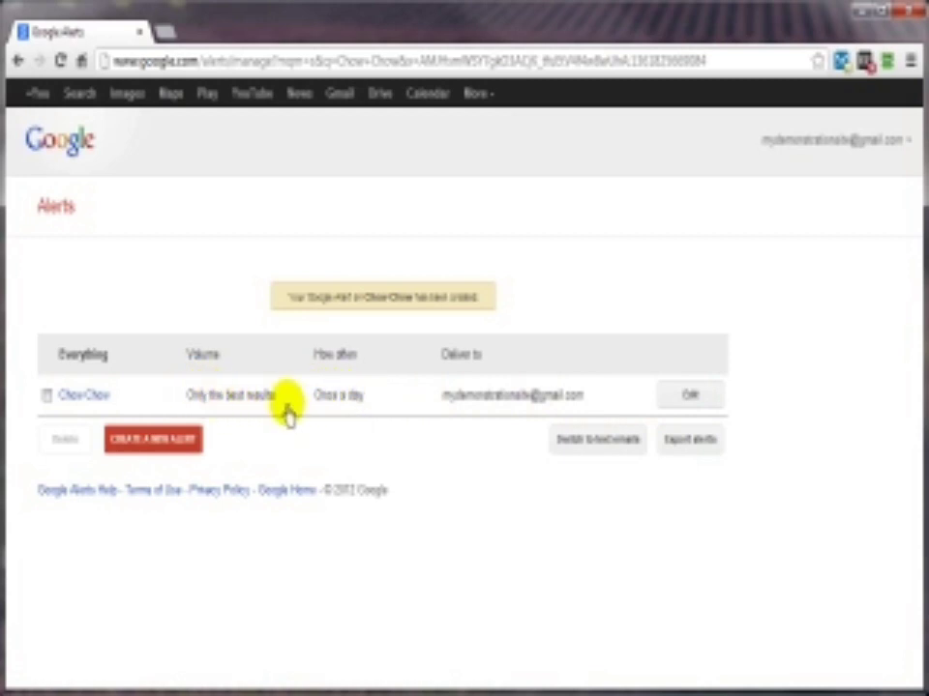
click(339, 97)
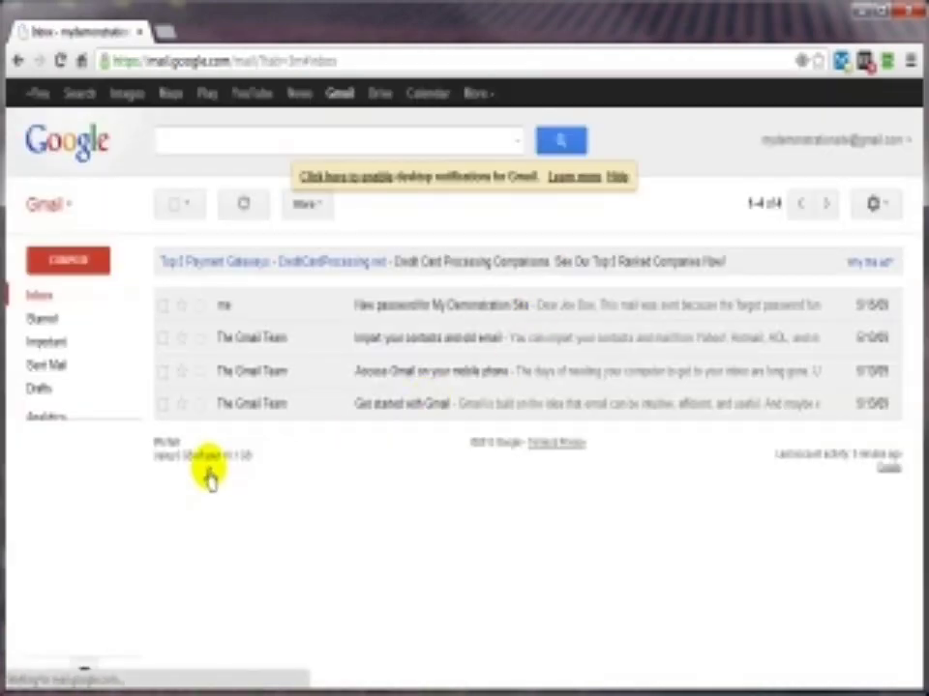